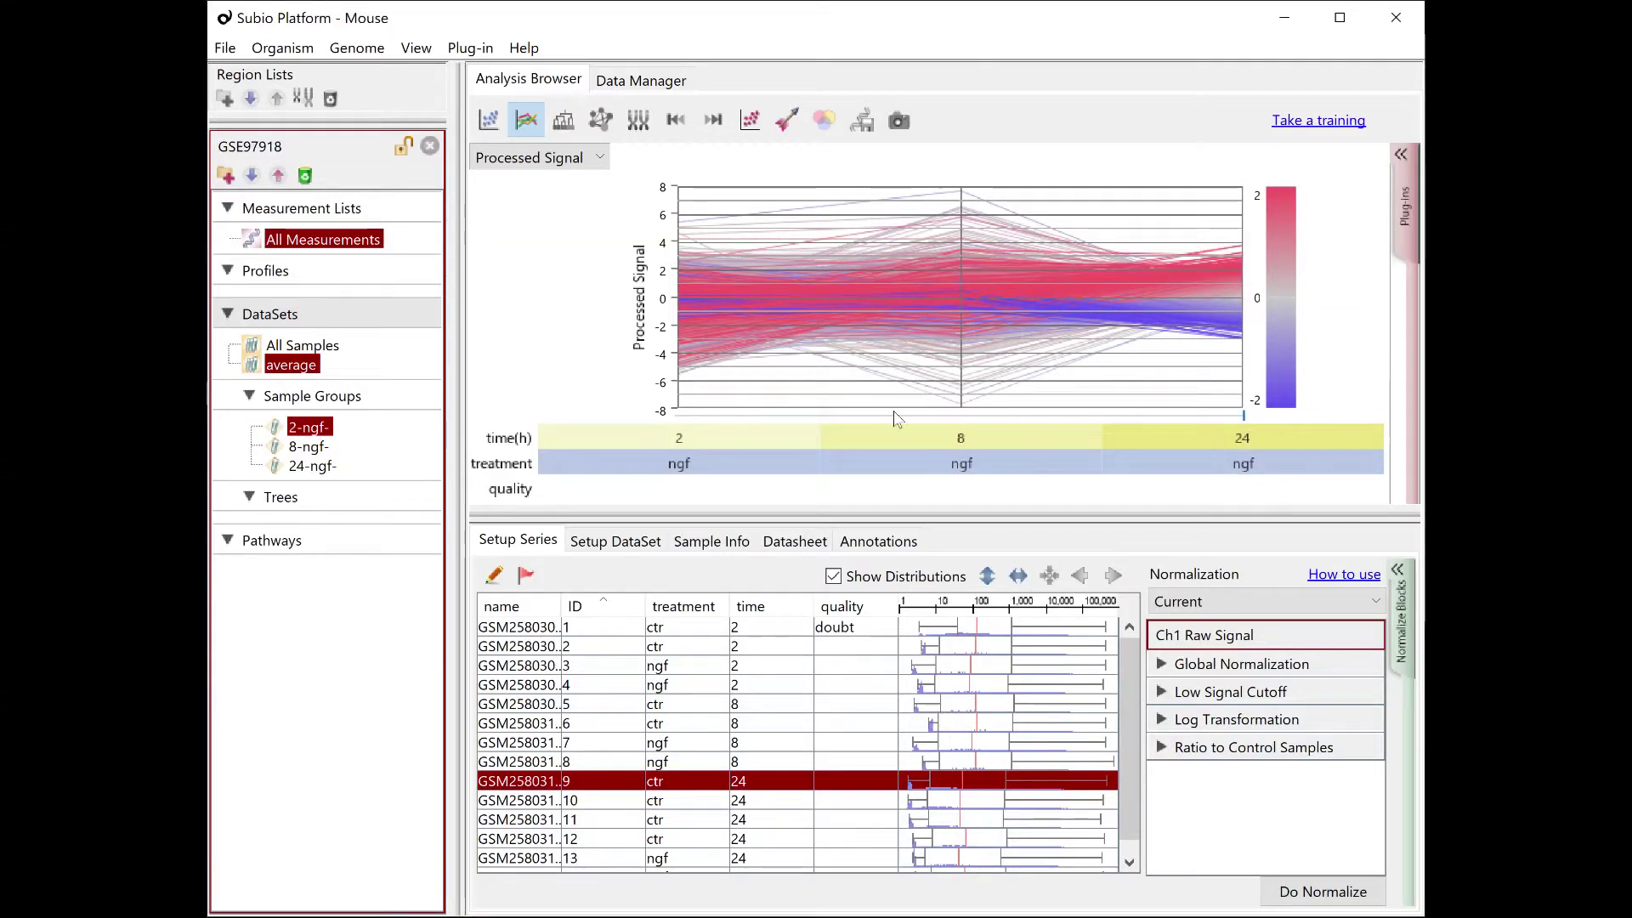
Highlight the low-signal gene profiles at 2 hours, then clear the highlight.
left_click_drag(672, 303, 701, 313)
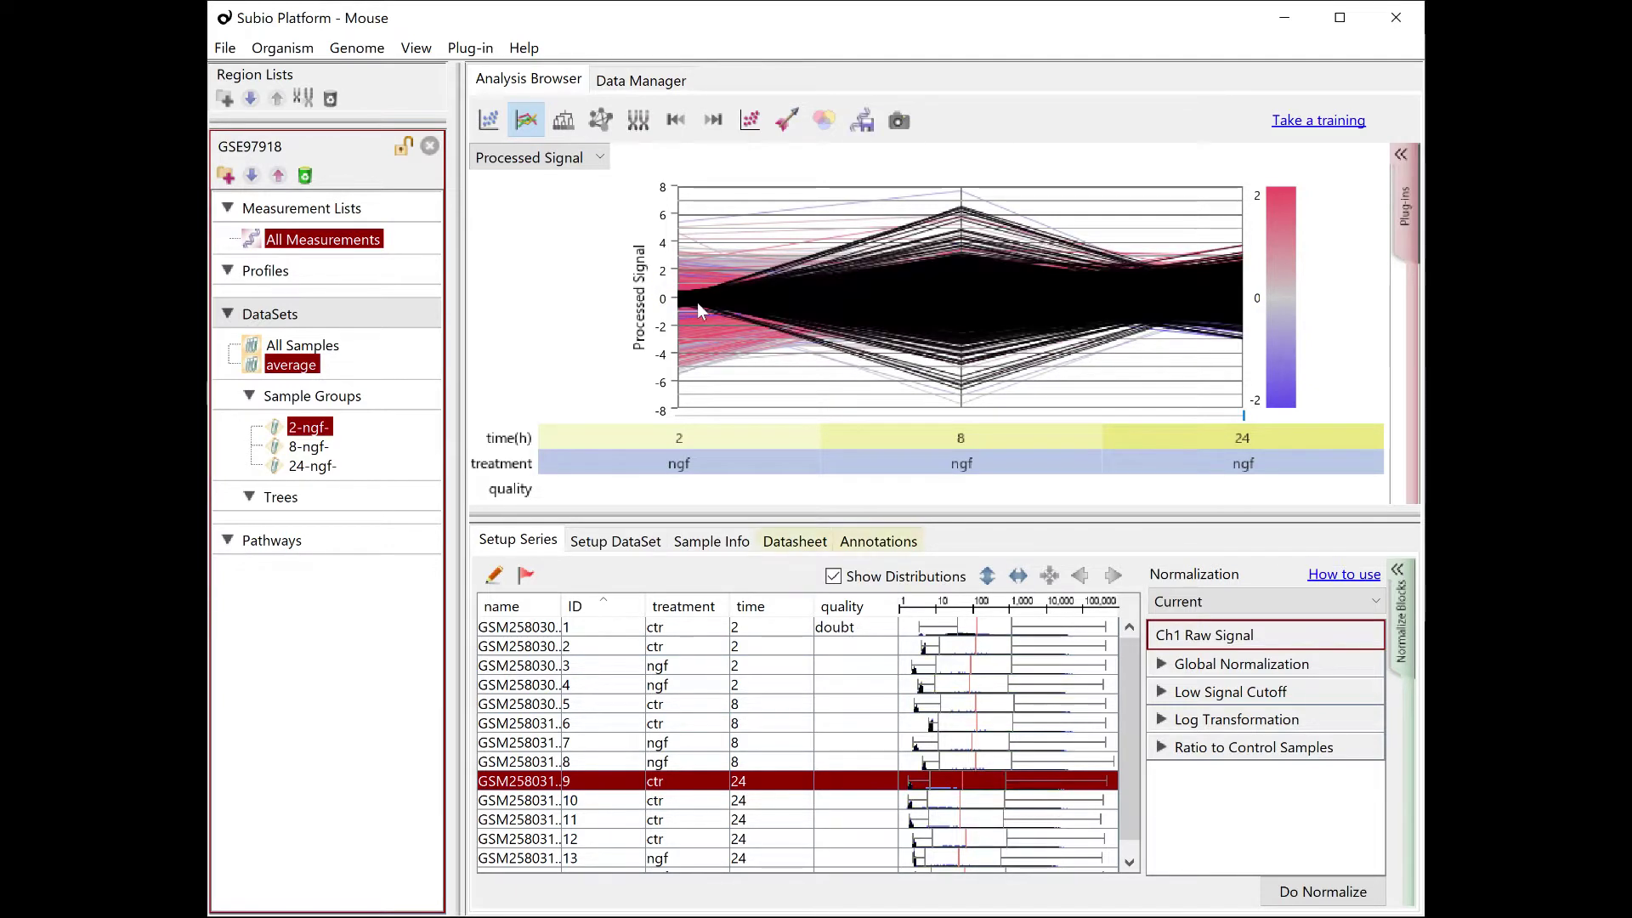
left_click_drag(676, 262, 660, 192)
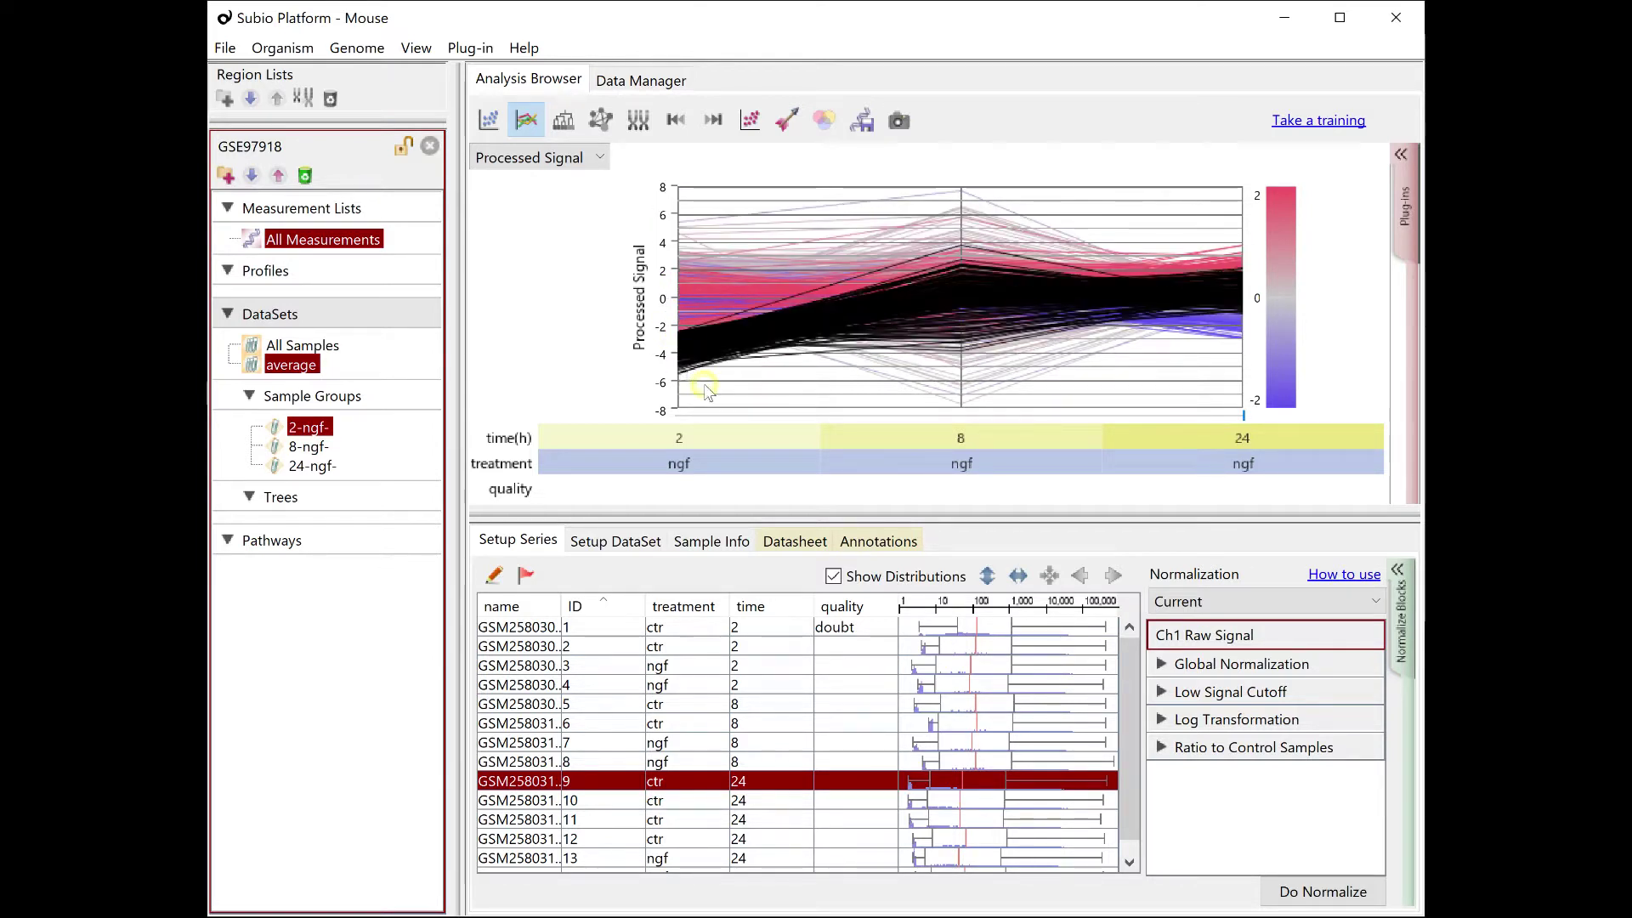
left_click(647, 448)
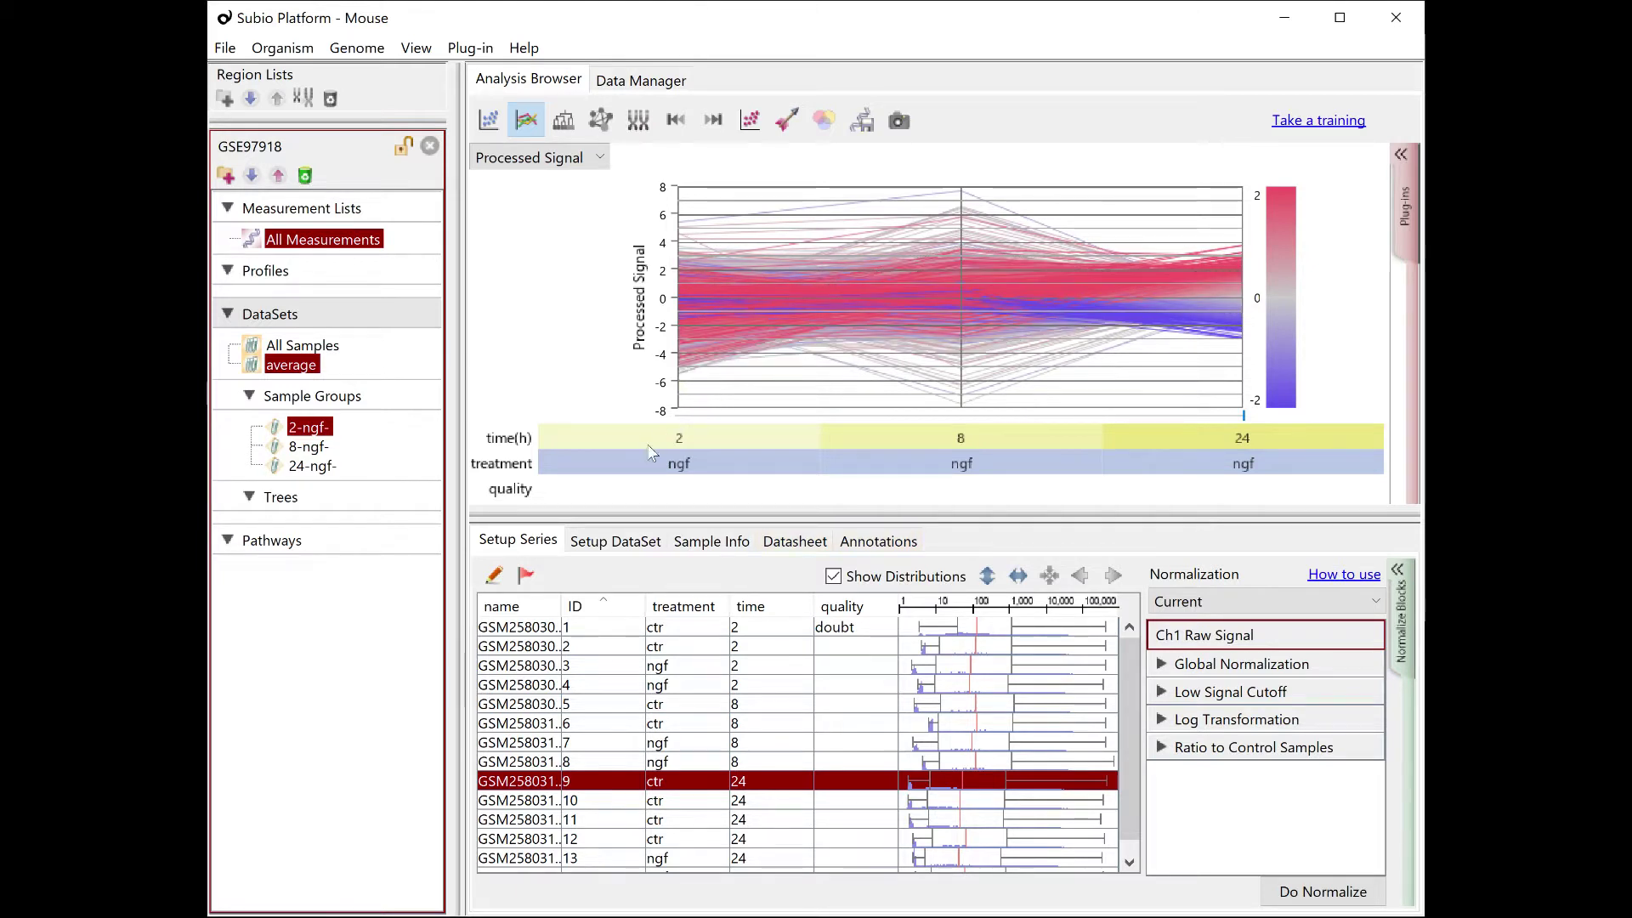
Create dataset 'average 2' with ctr groups displayed, with separate panels per time point.
left_click(614, 544)
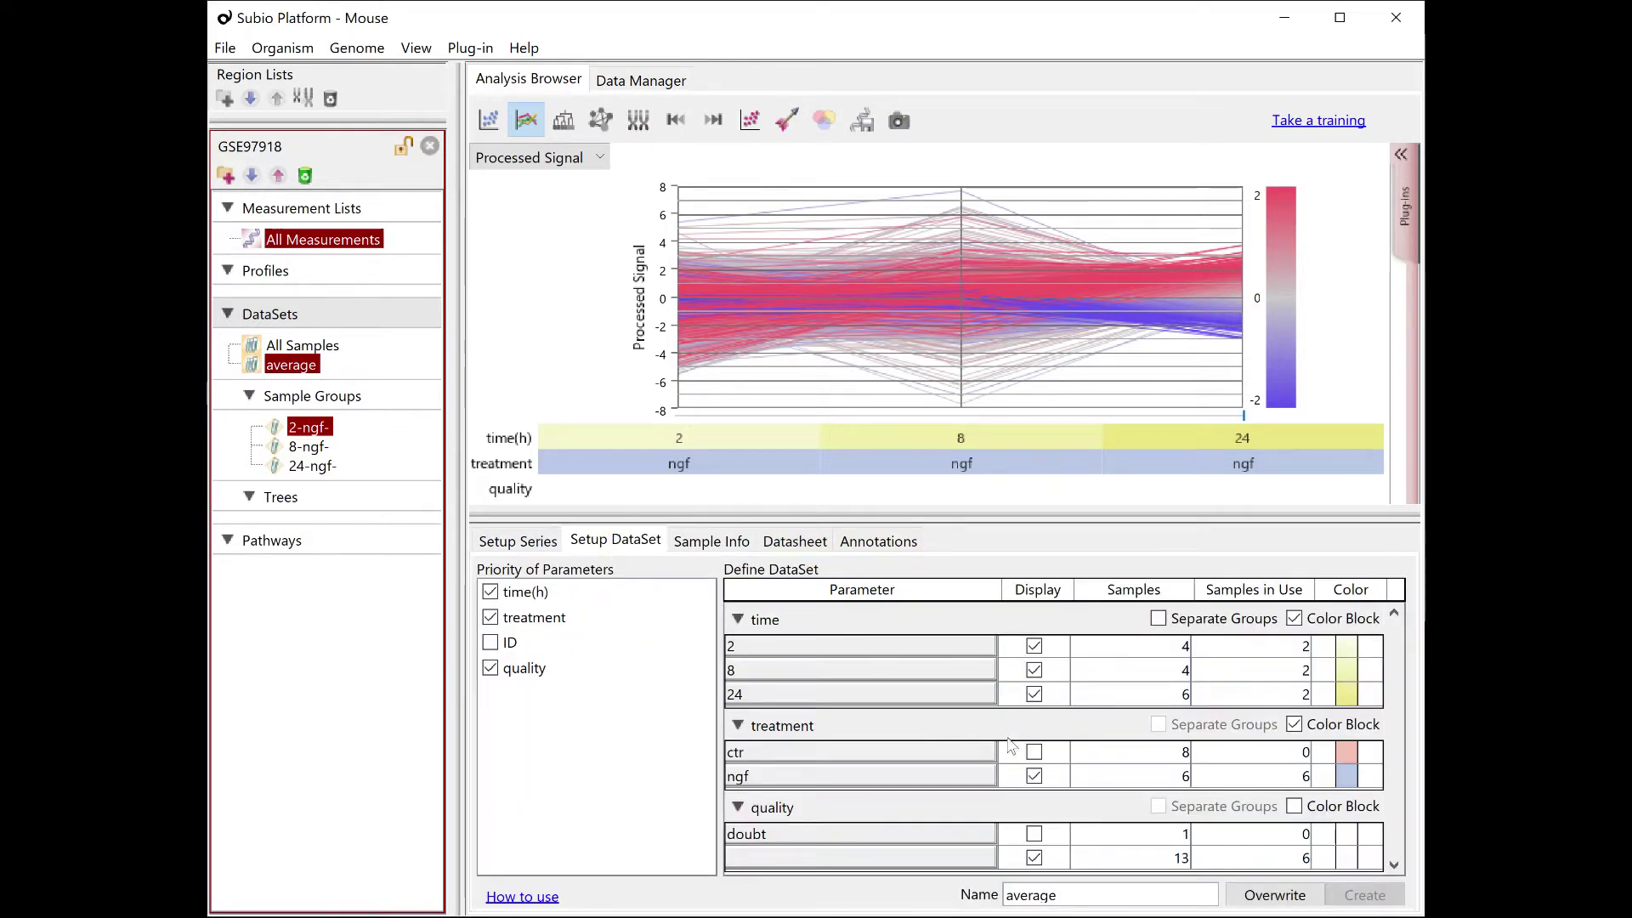
left_click(1033, 750)
left_click(1082, 895)
type("2")
left_click(1364, 896)
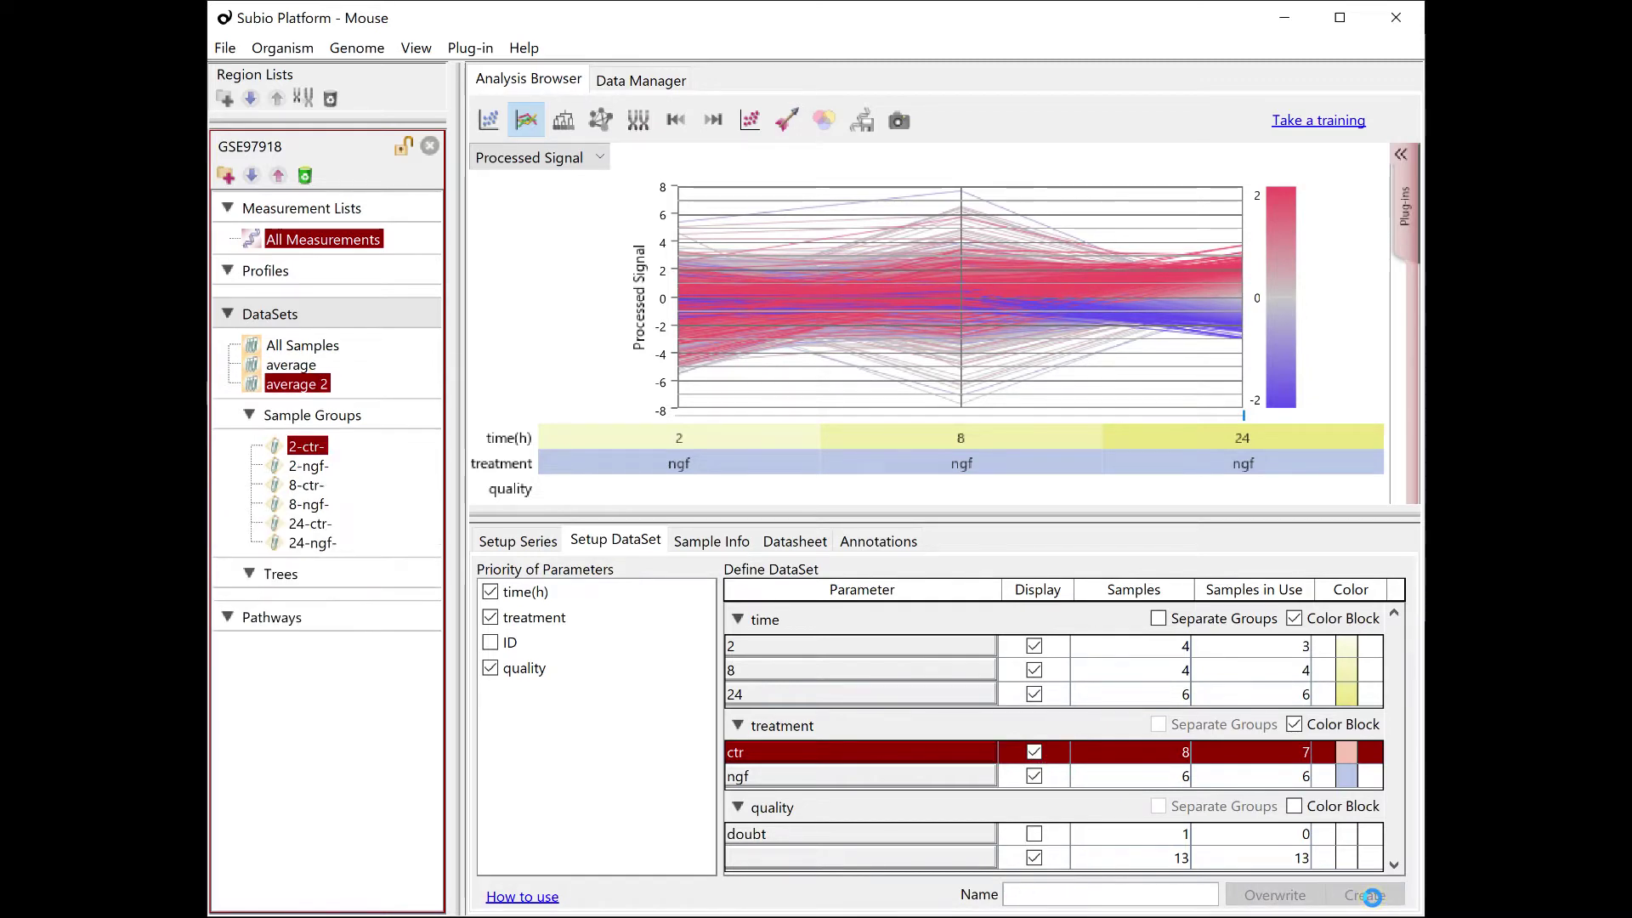
left_click(1159, 620)
left_click(1275, 895)
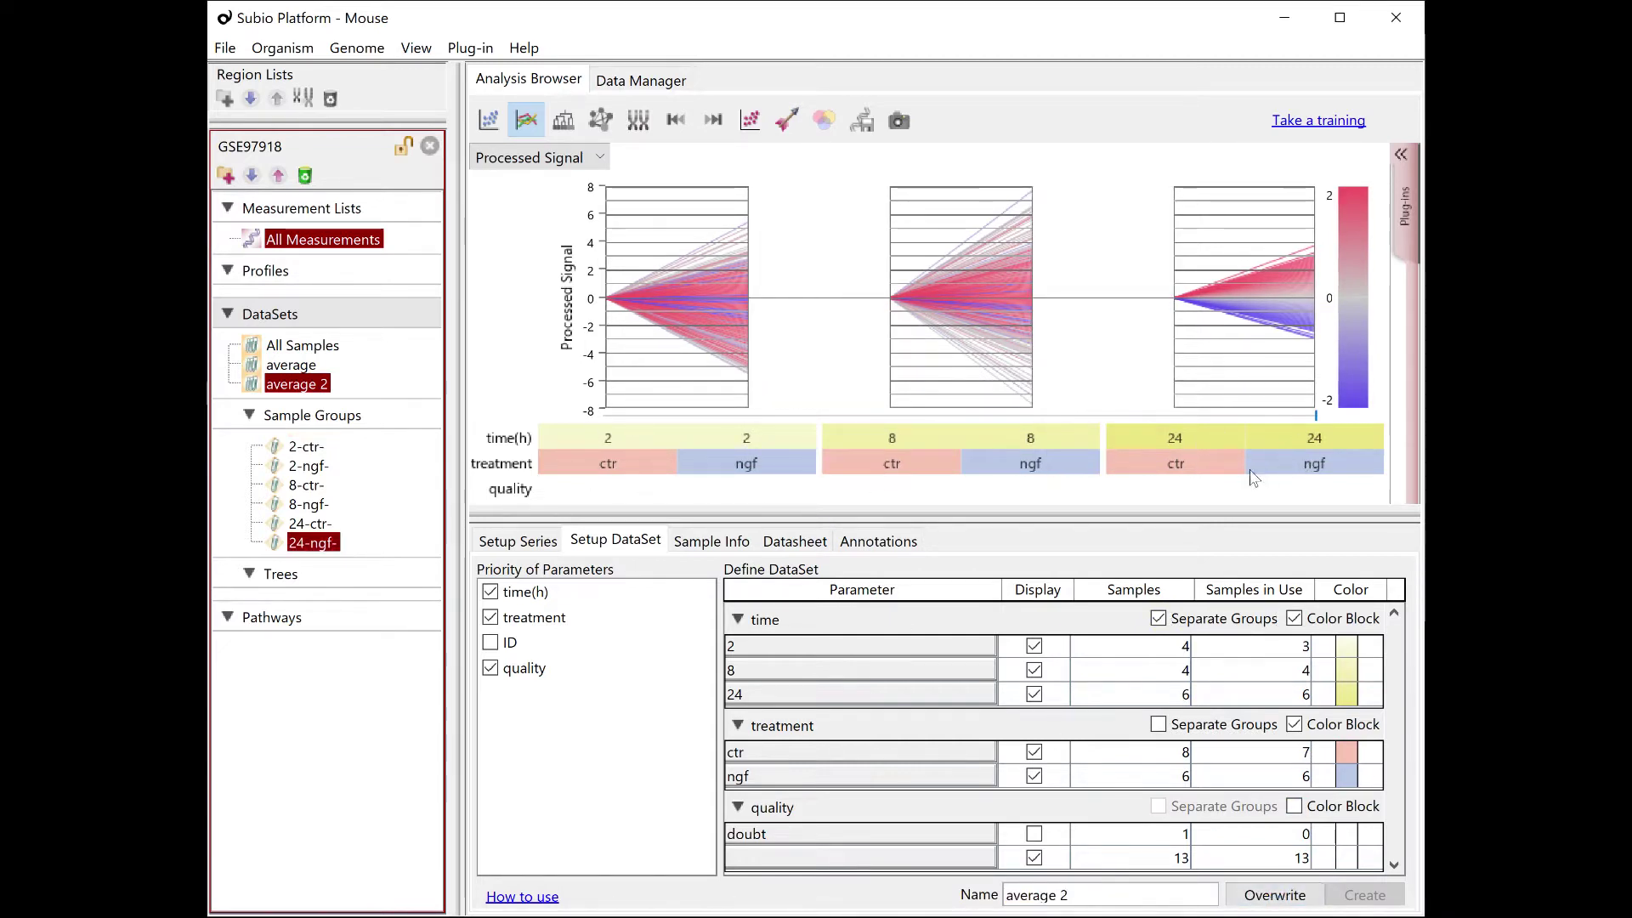
Review the gIsBGNonUnifOL, gIsFeatPopnOL, gIsPosAndSignif and gIsWellAboveBG flag columns without saving changes.
left_click(525, 544)
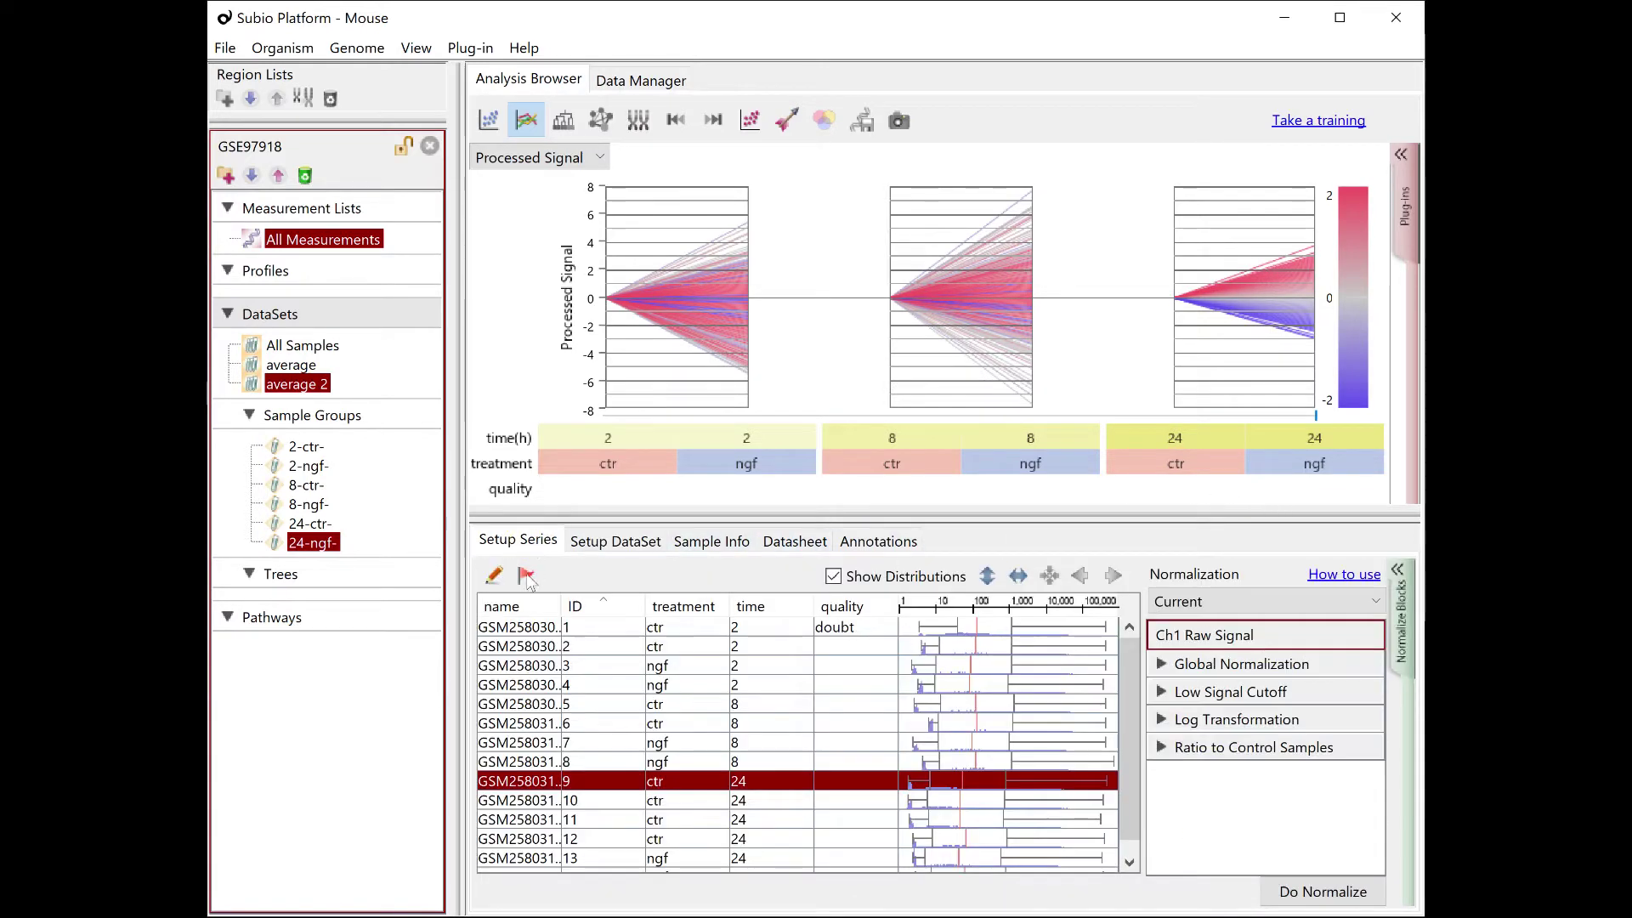
left_click(526, 576)
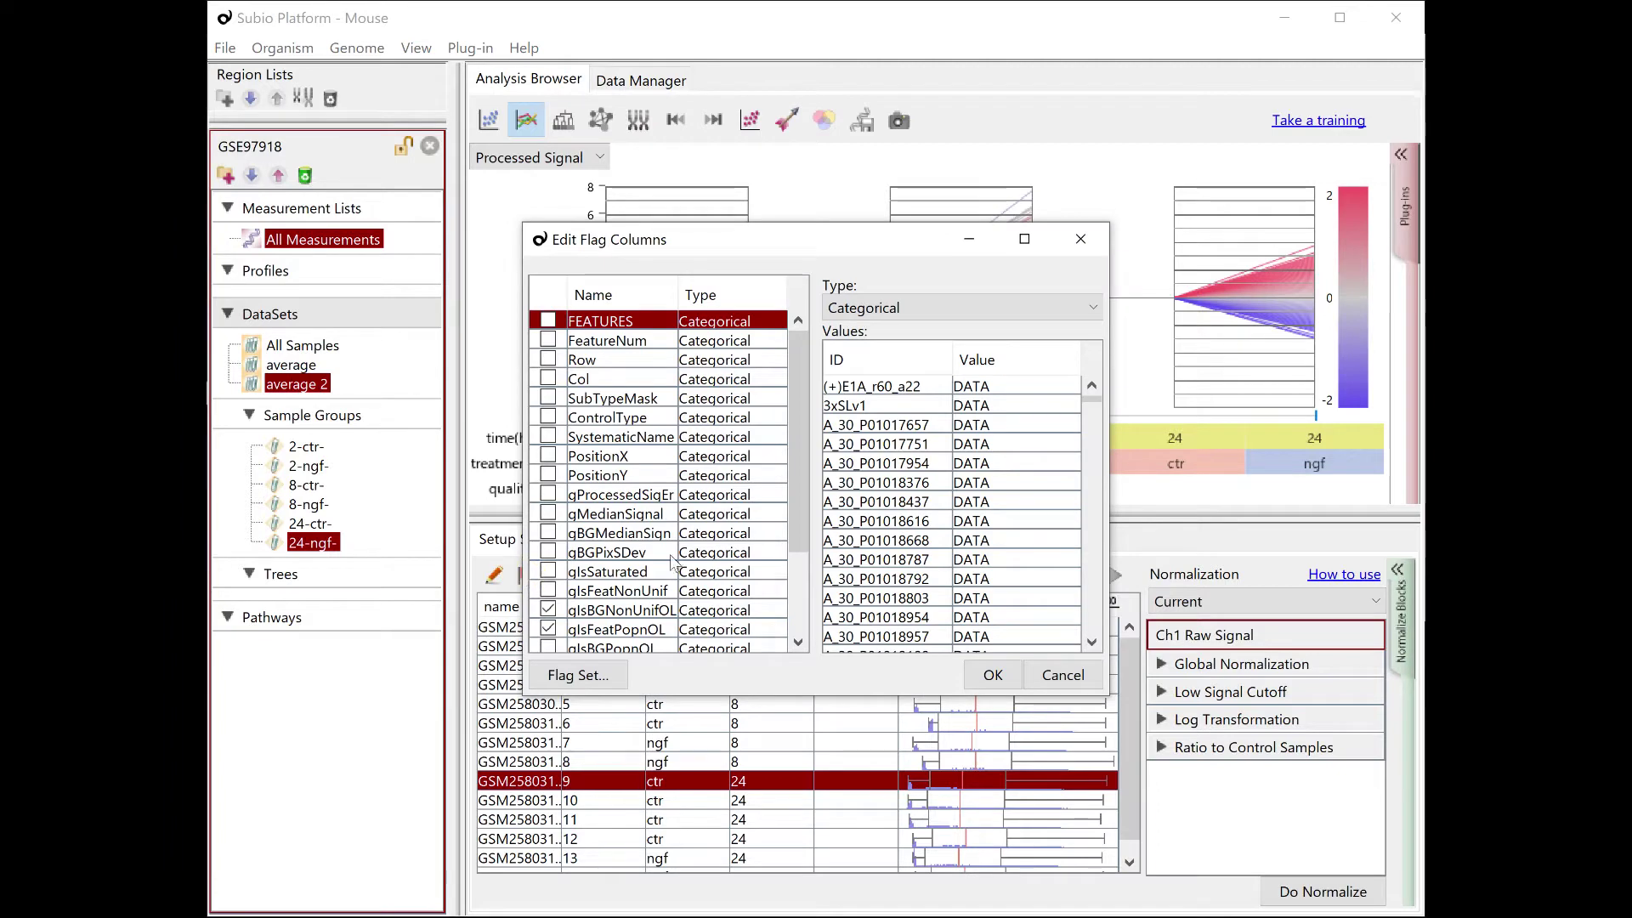
left_click_drag(799, 511, 798, 587)
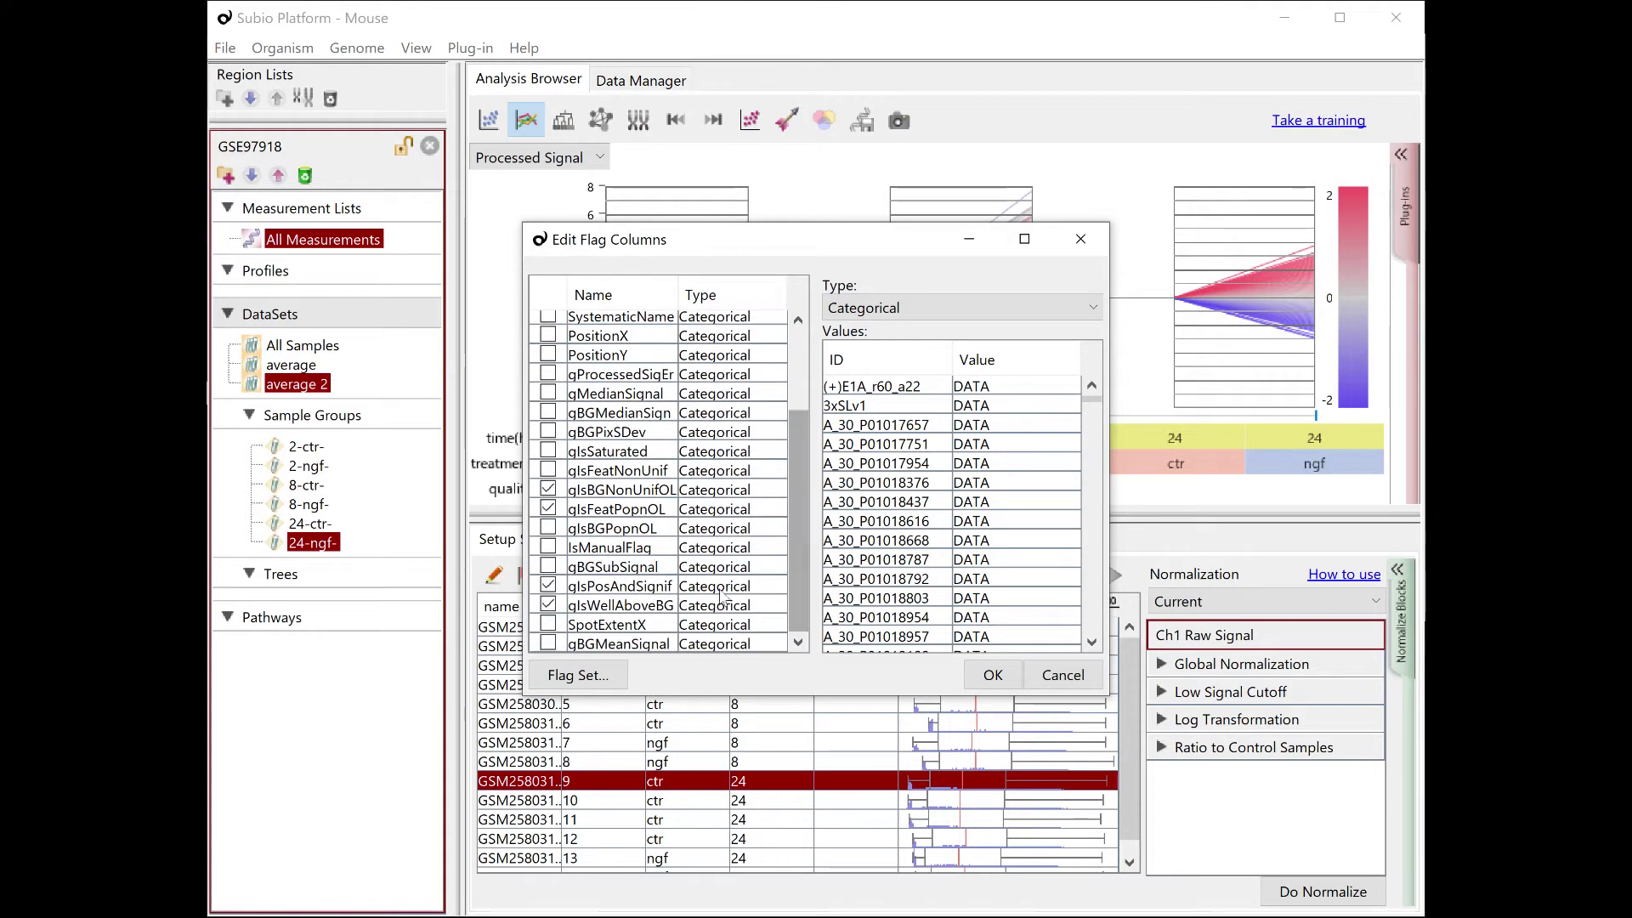
left_click(619, 490)
left_click(618, 510)
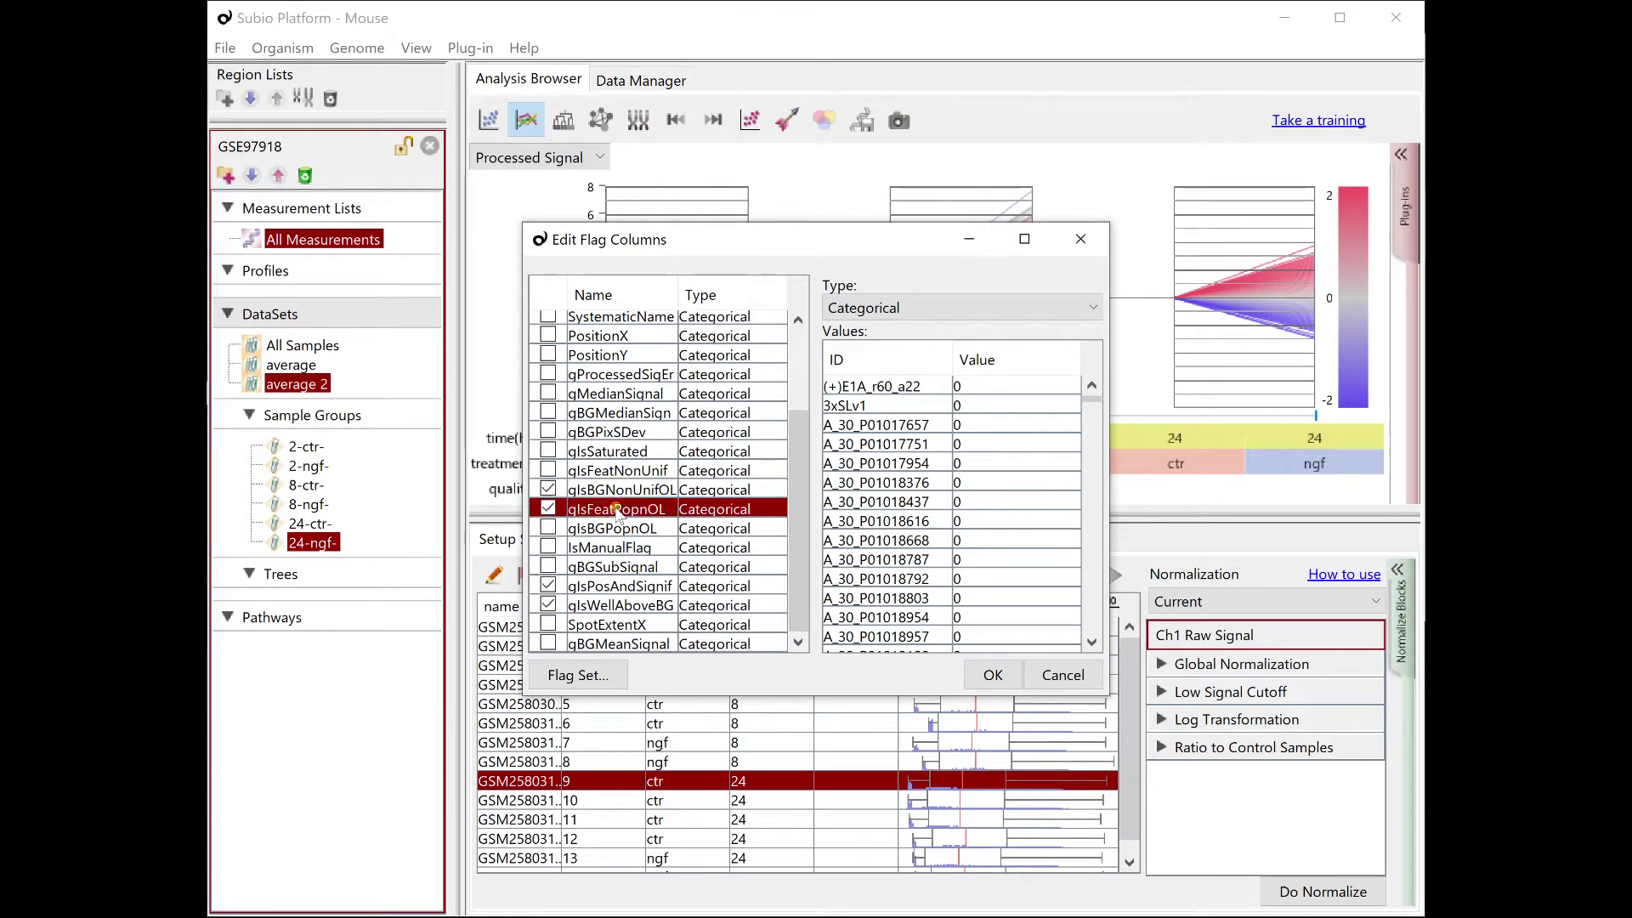
left_click(609, 586)
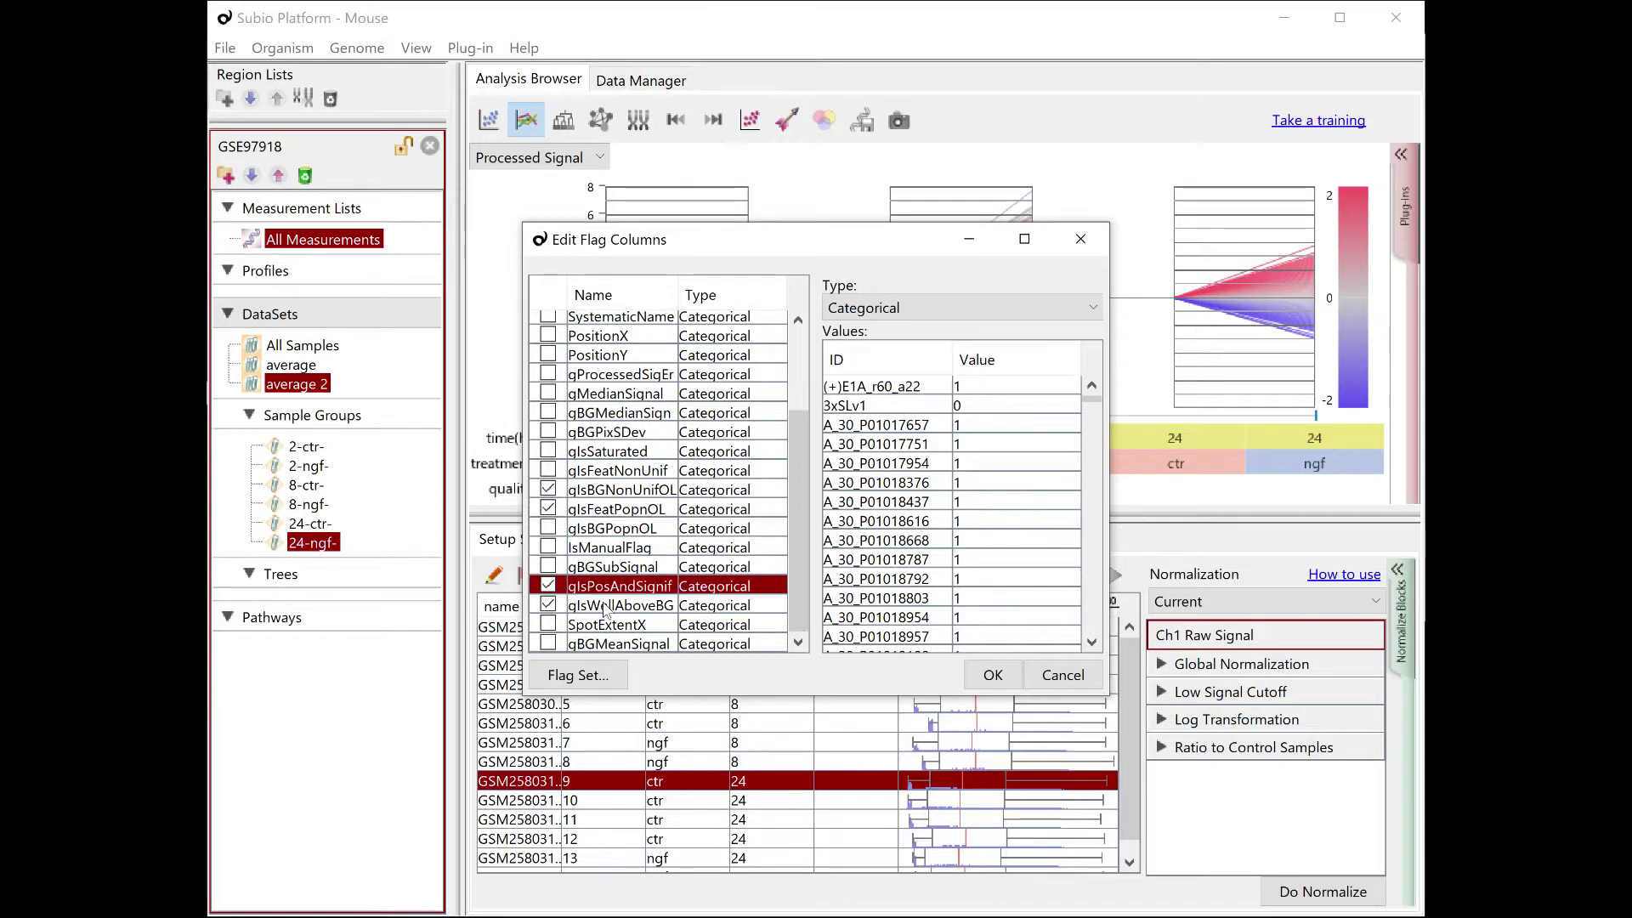
left_click(605, 608)
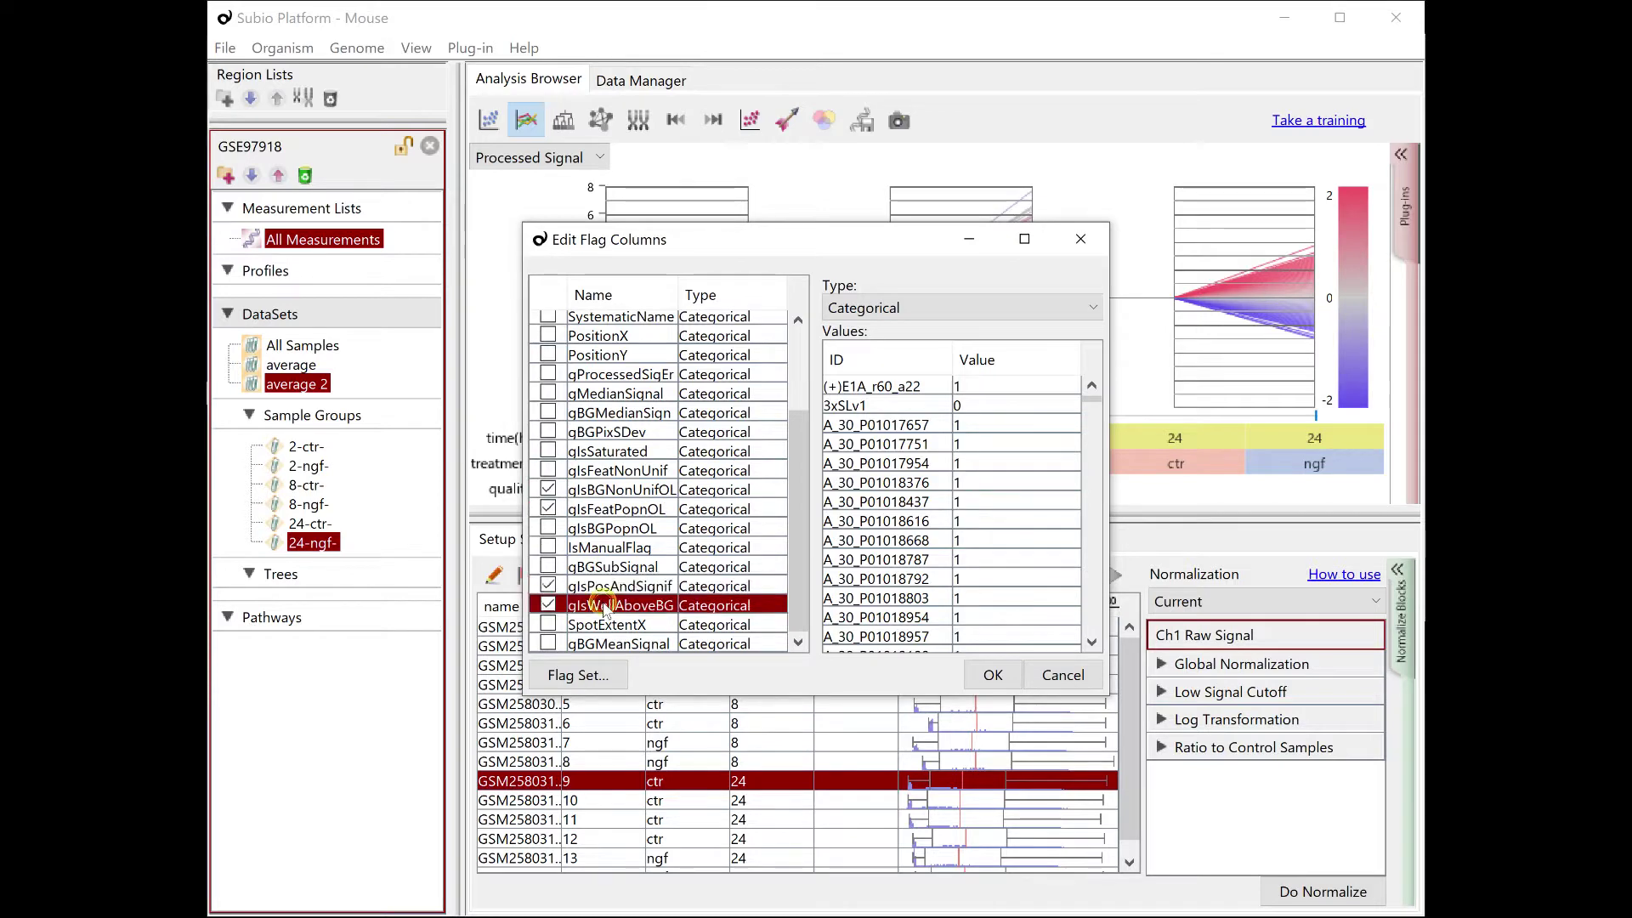
left_click(1054, 678)
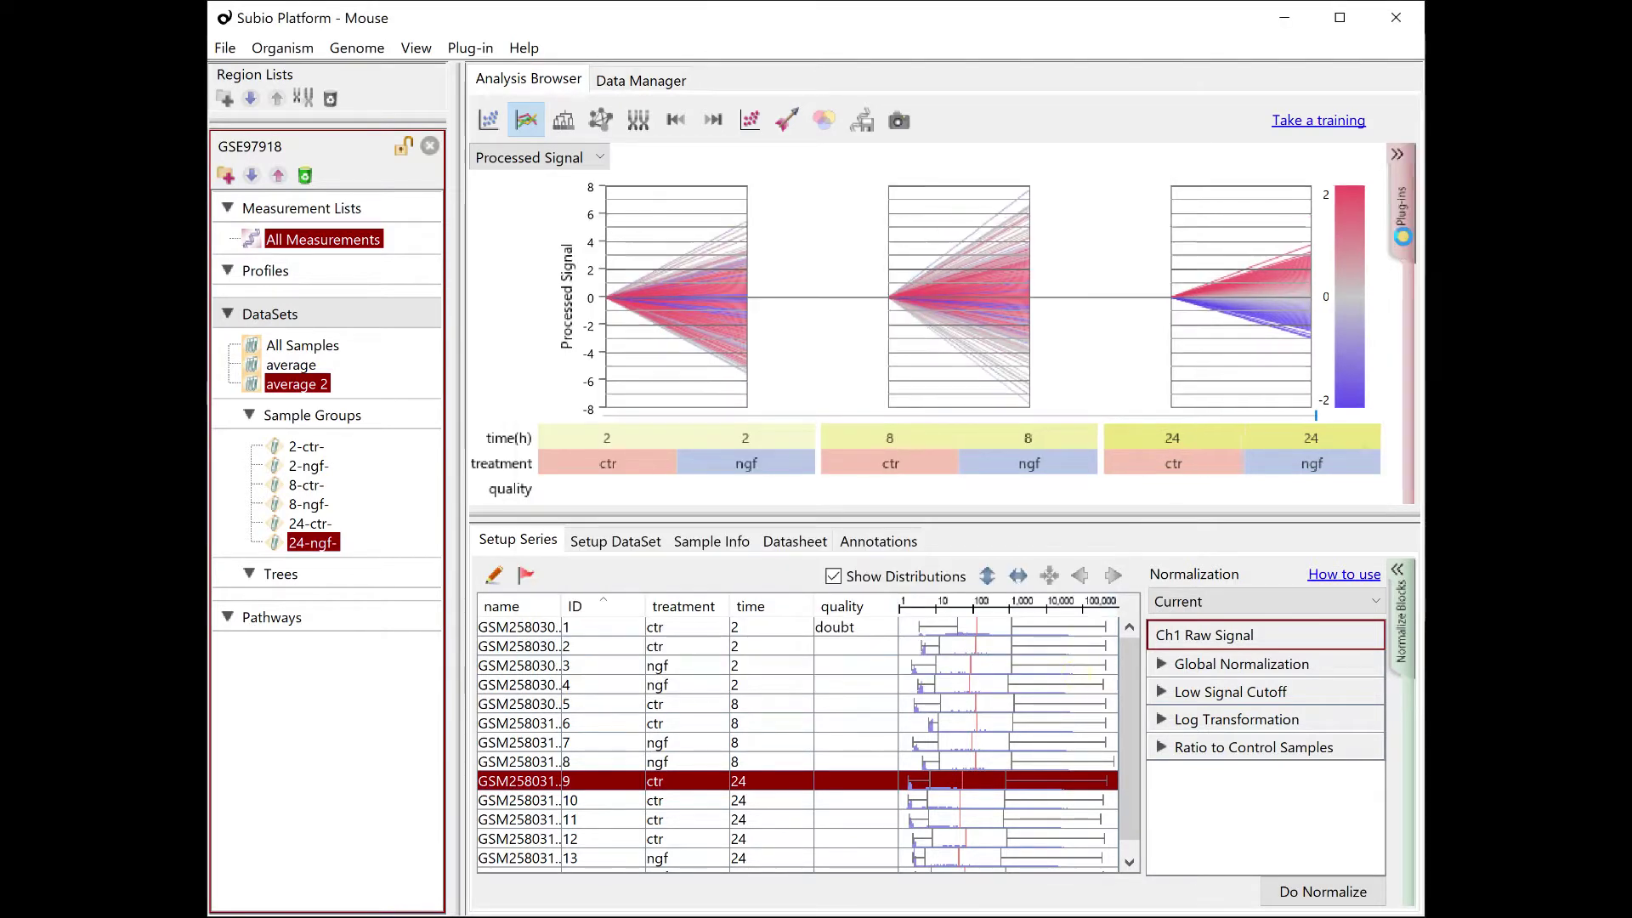
Plot All Samples, inspect samples 1 (tagged doubt) and 2, and select the Filter plug-in.
left_click(1403, 237)
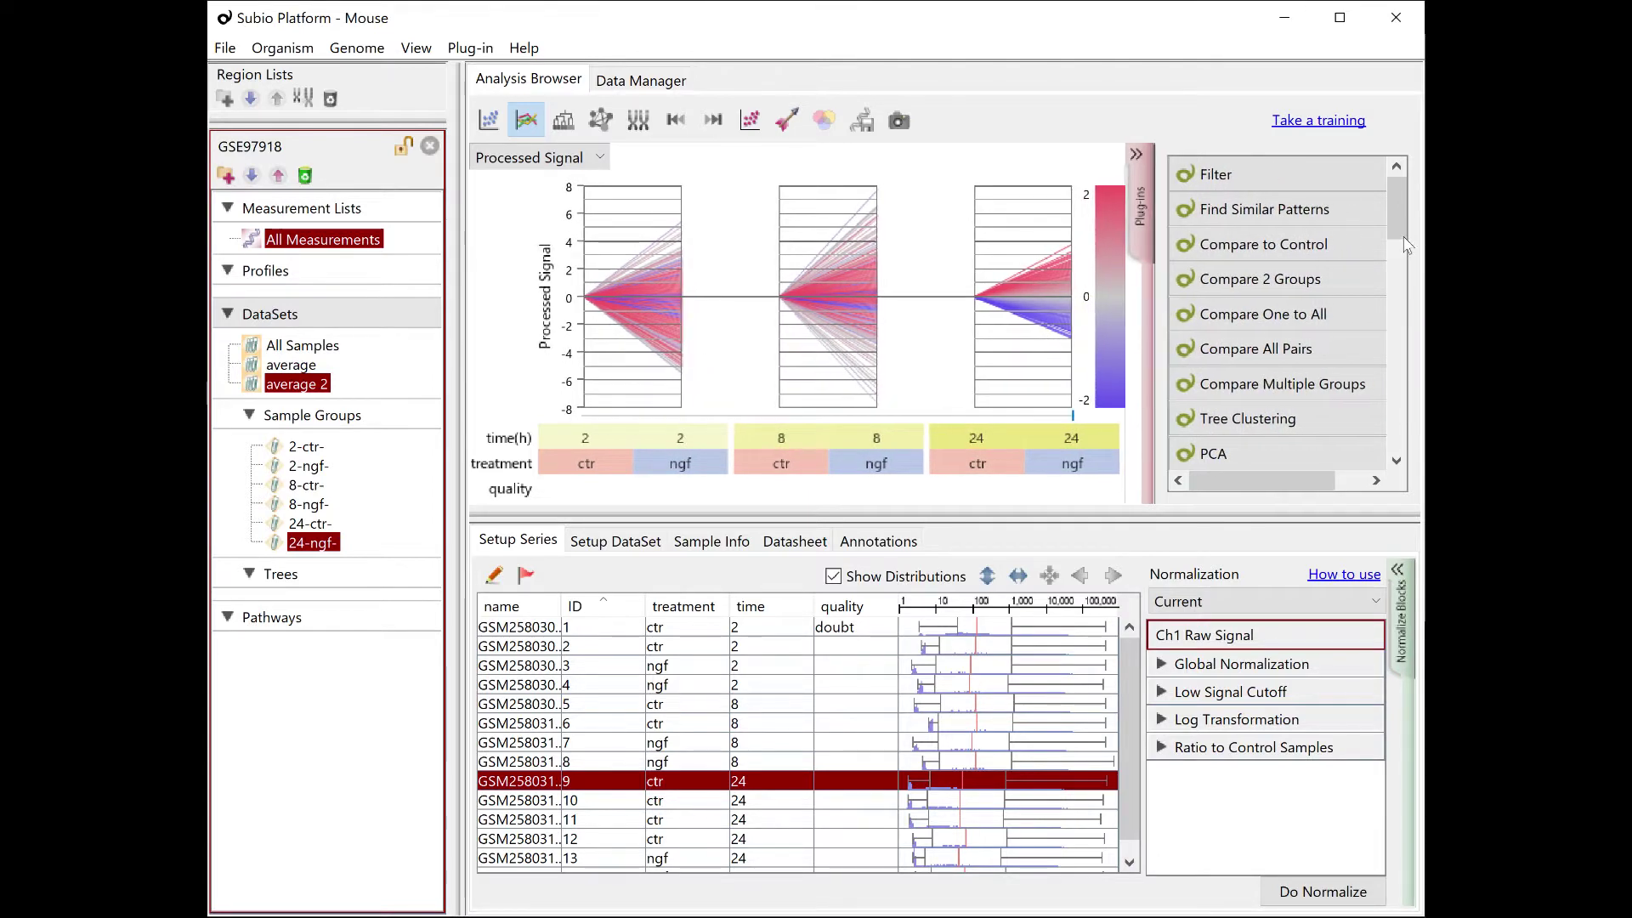
left_click(334, 349)
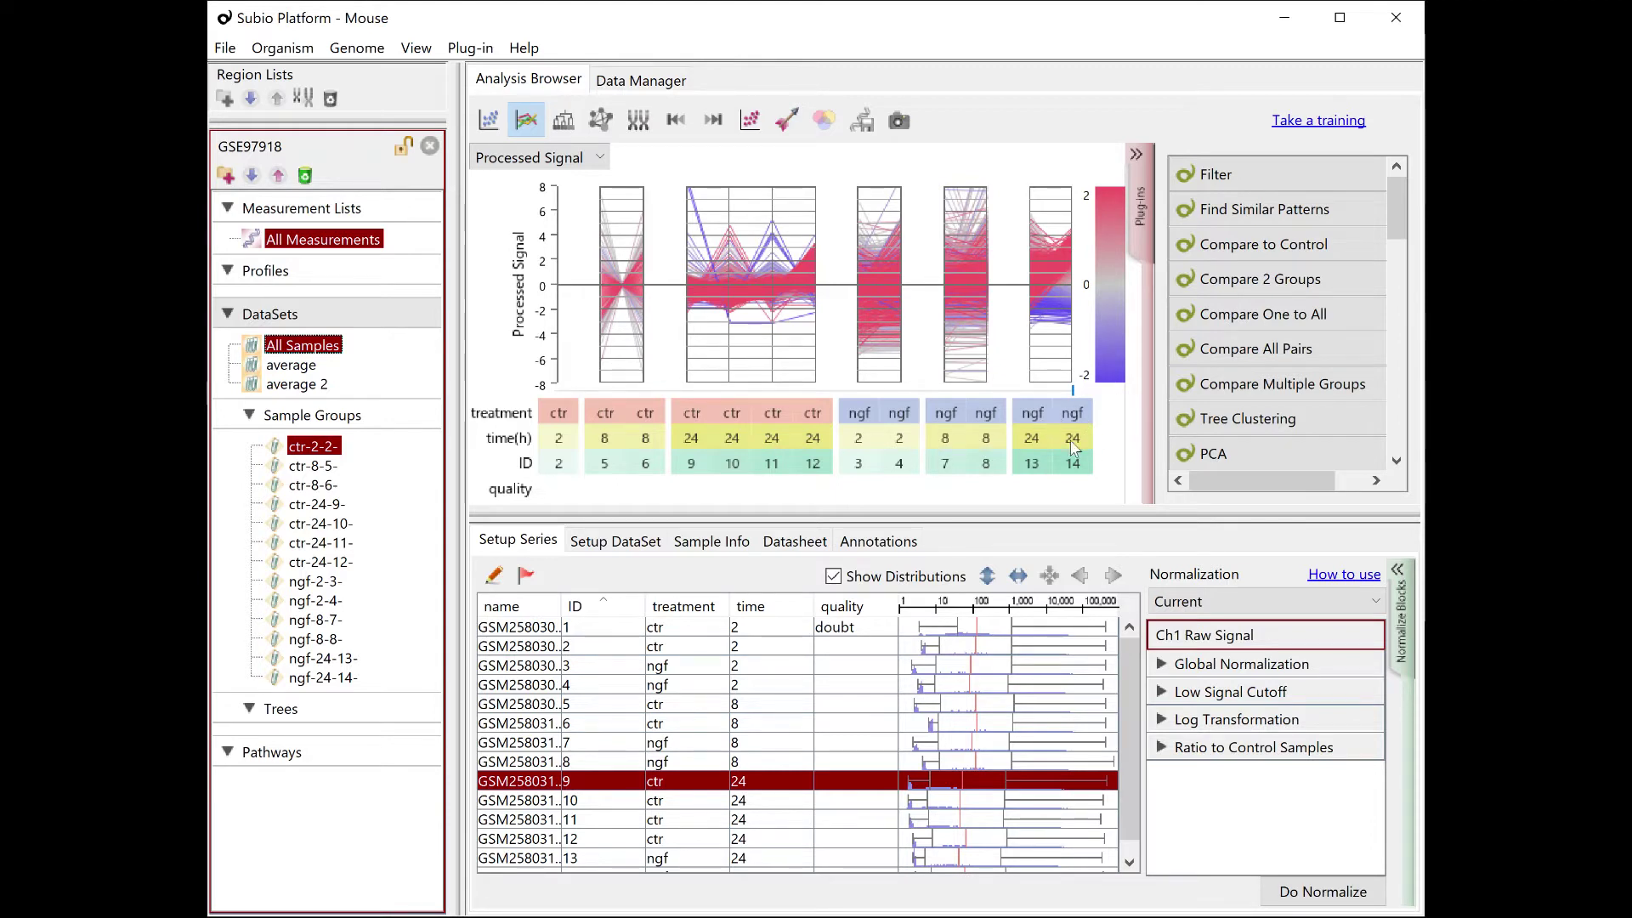
left_click(861, 633)
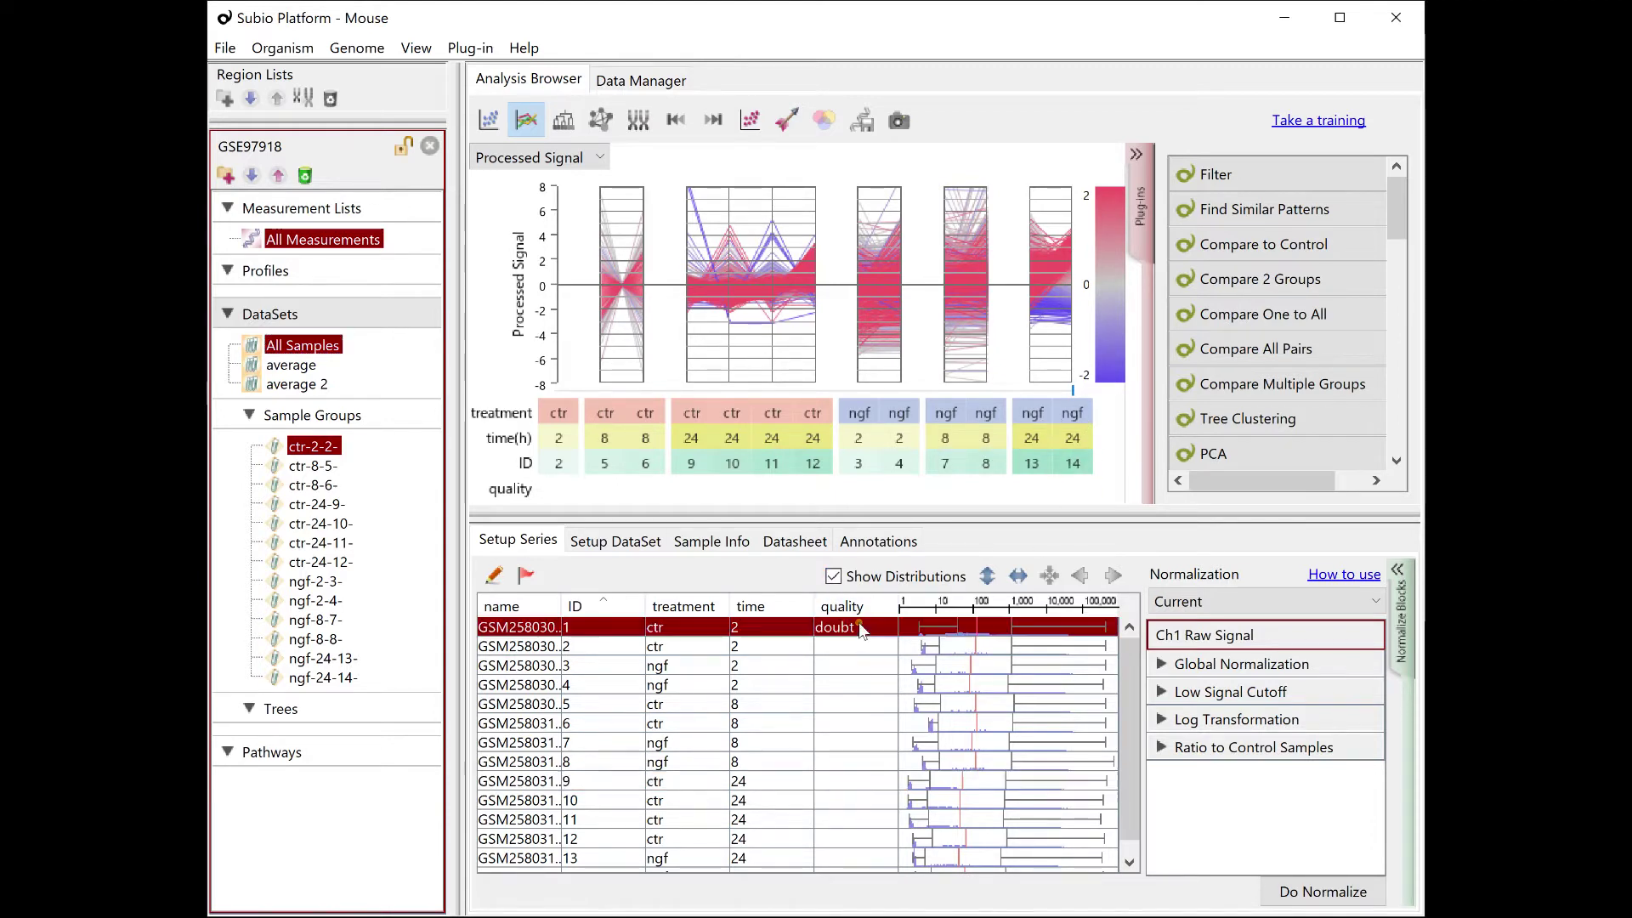
left_click(902, 628)
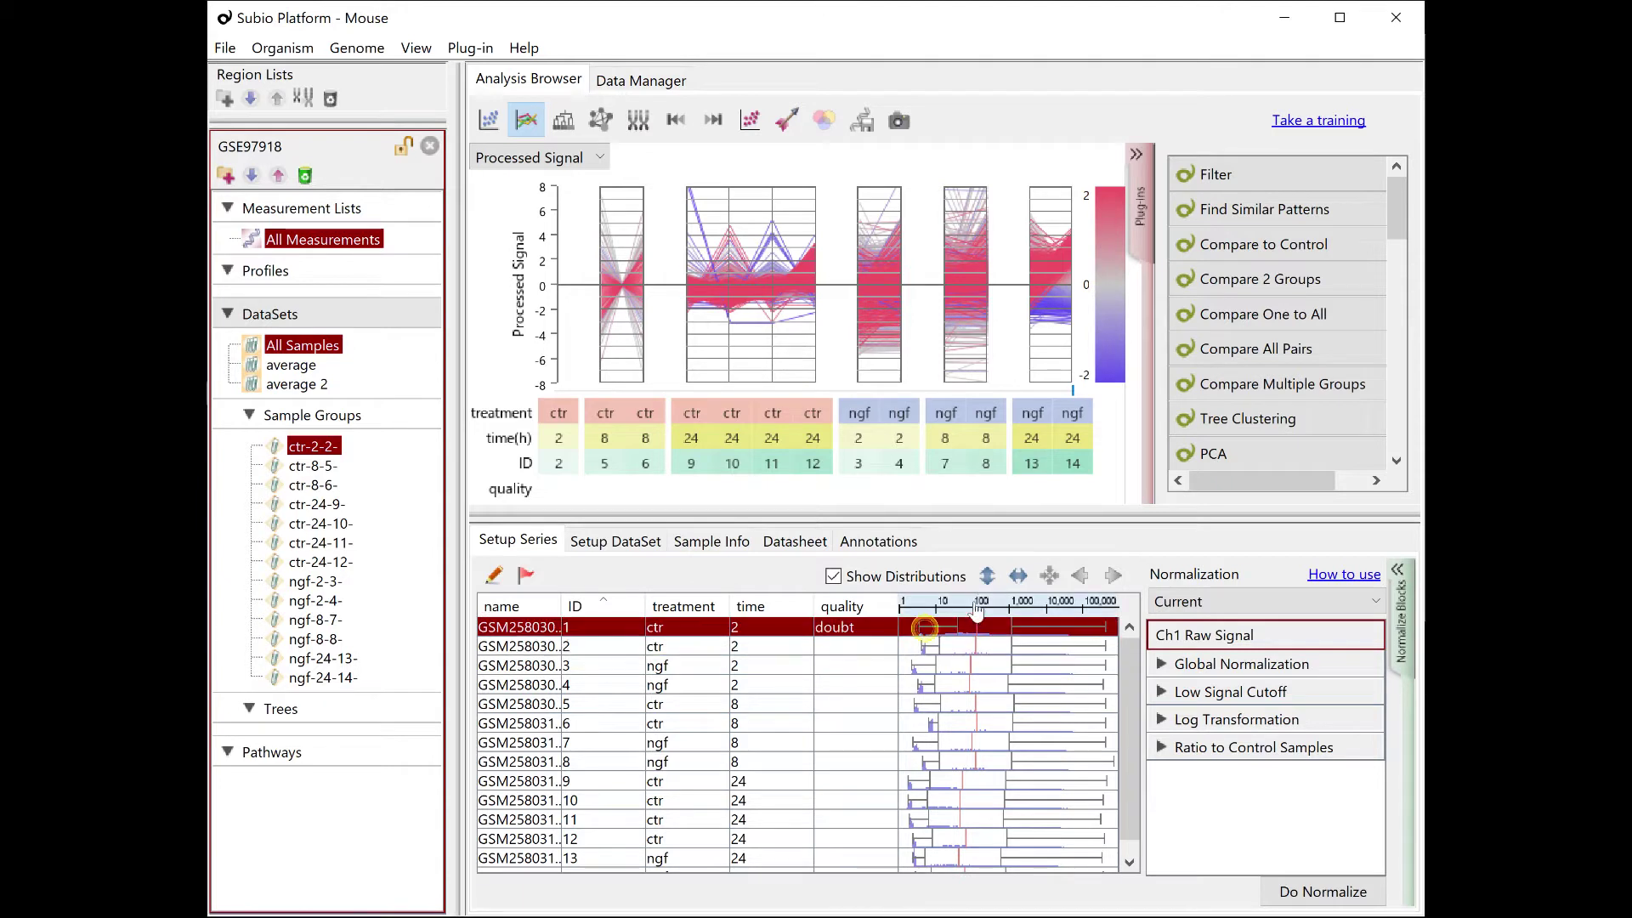
left_click(985, 575)
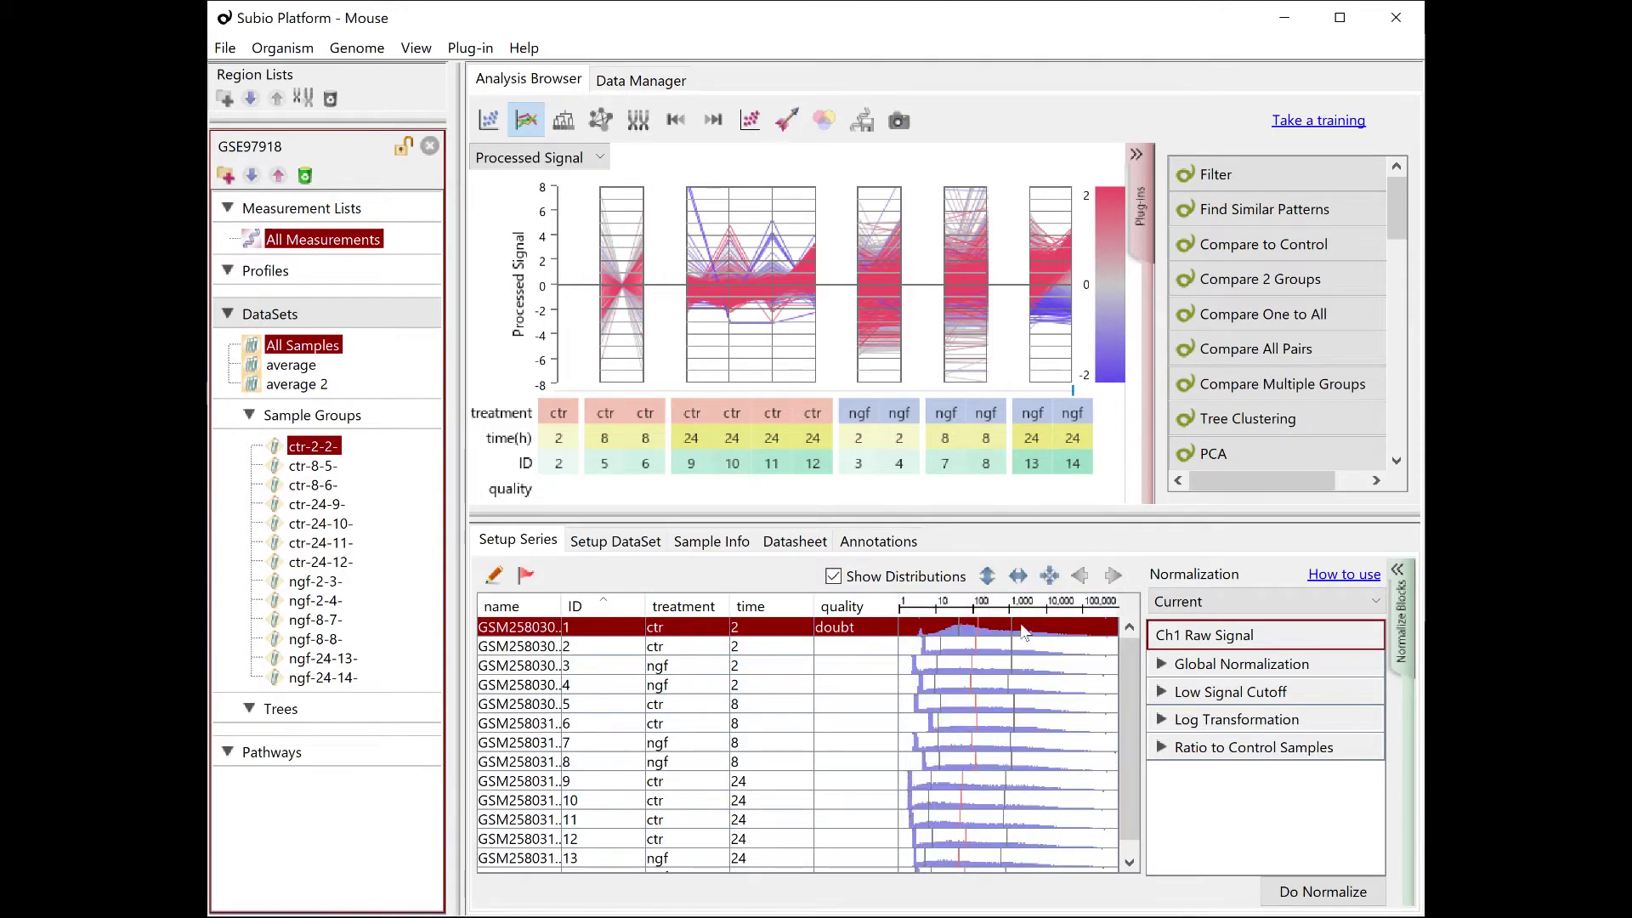
left_click(597, 651)
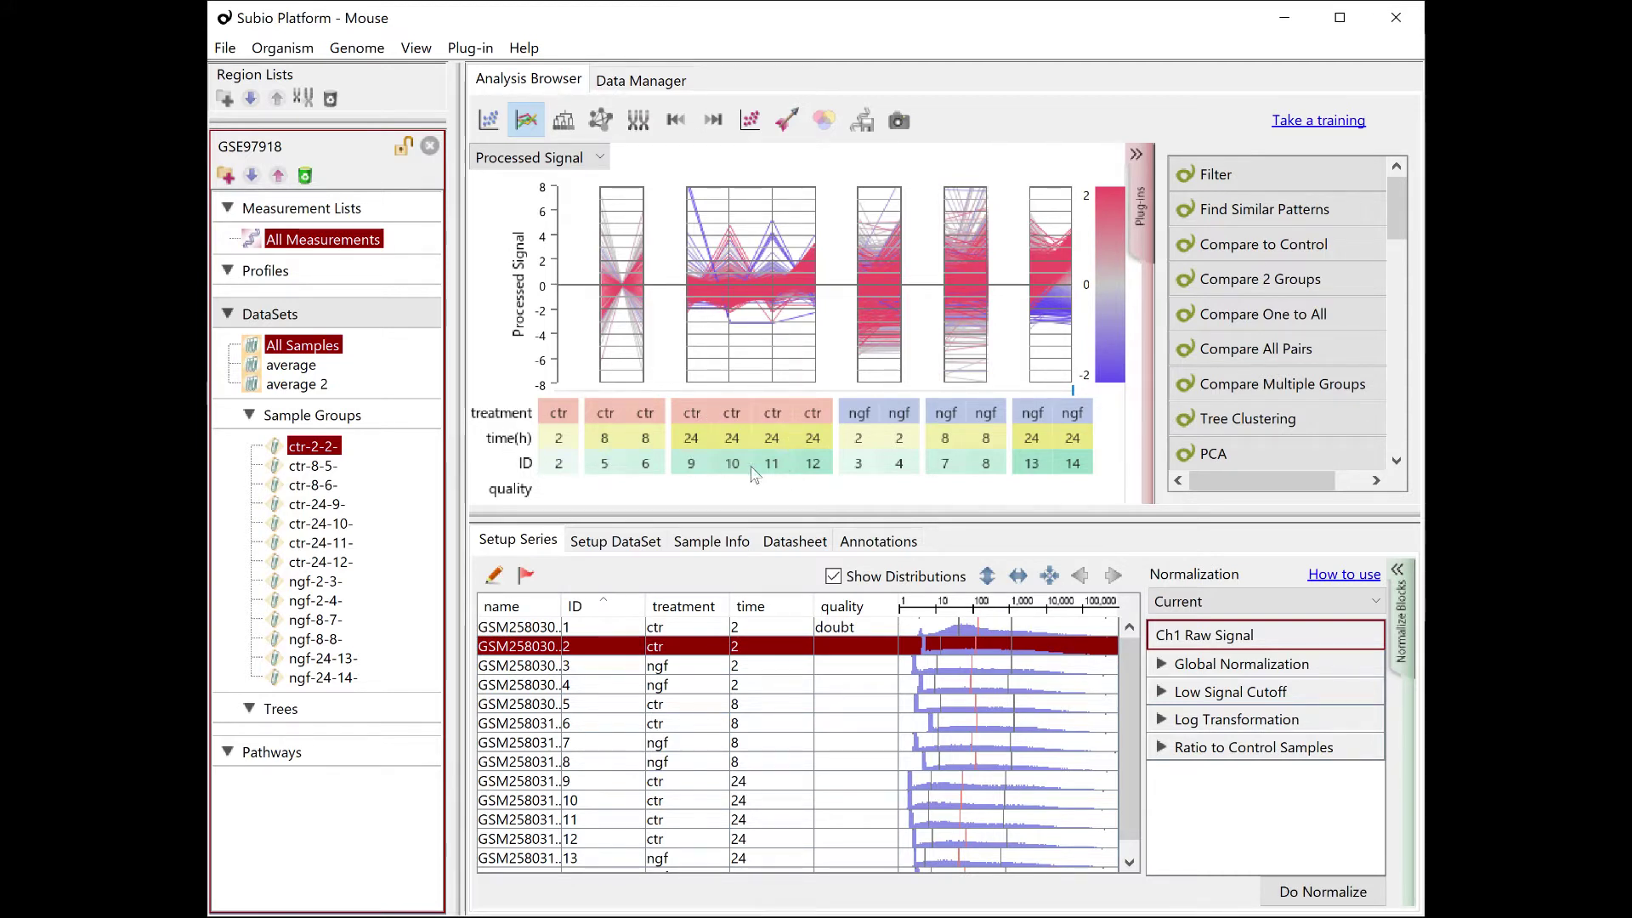
left_click(1245, 174)
Run the Filter on gIsFeatPopnOL, passing in at least 1 group.
double_click(1244, 173)
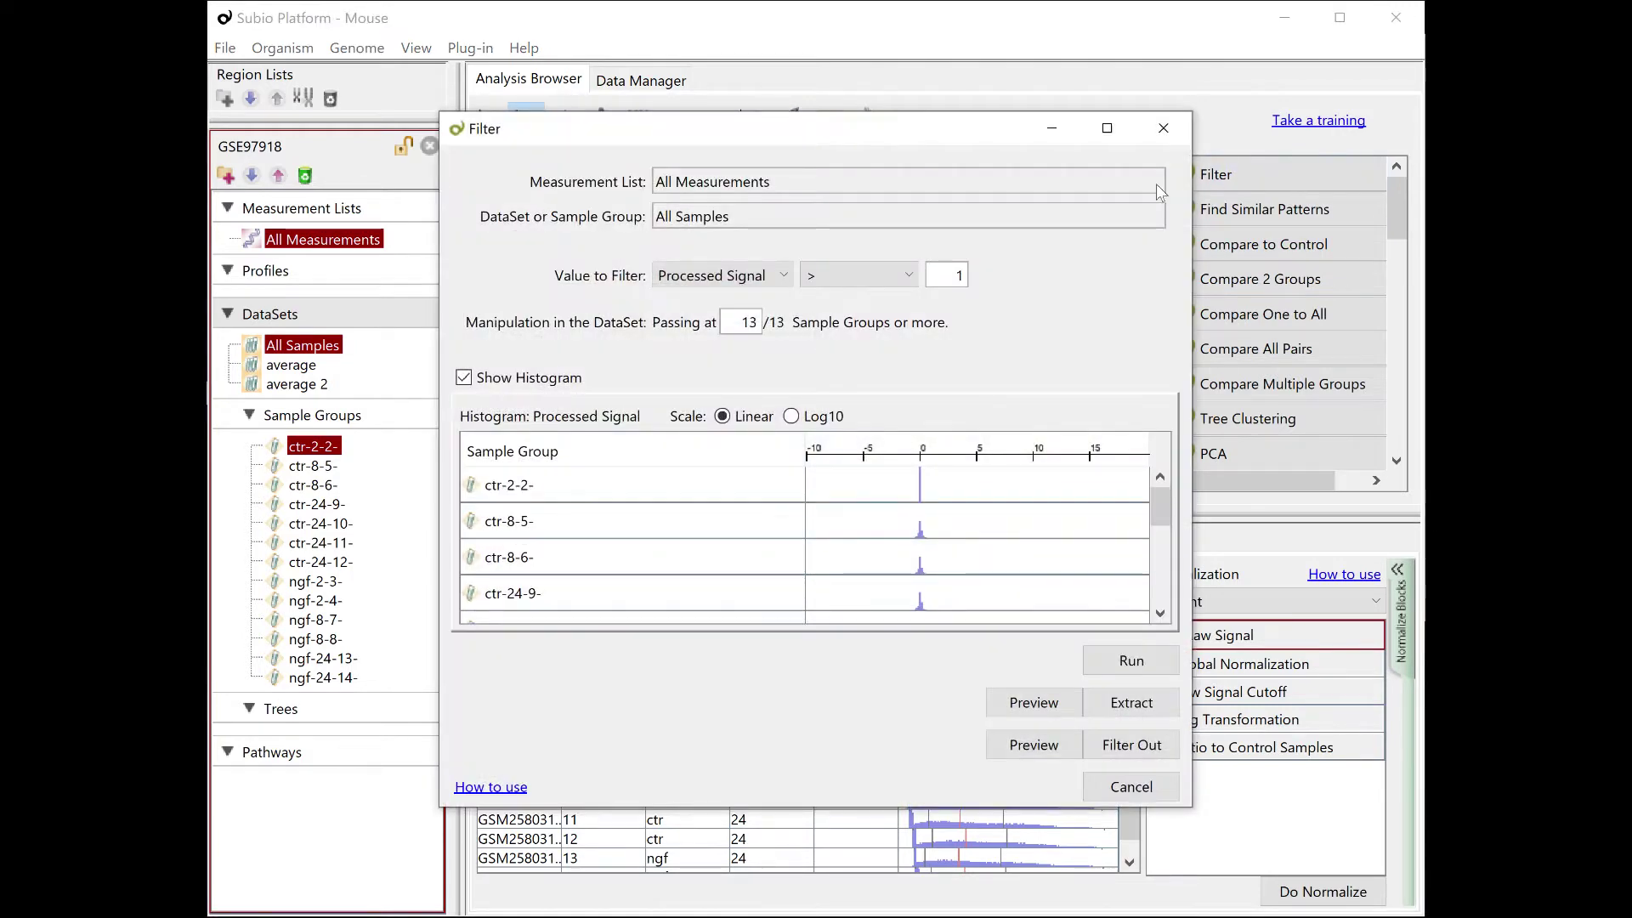
left_click_drag(876, 141, 958, 136)
left_click(840, 274)
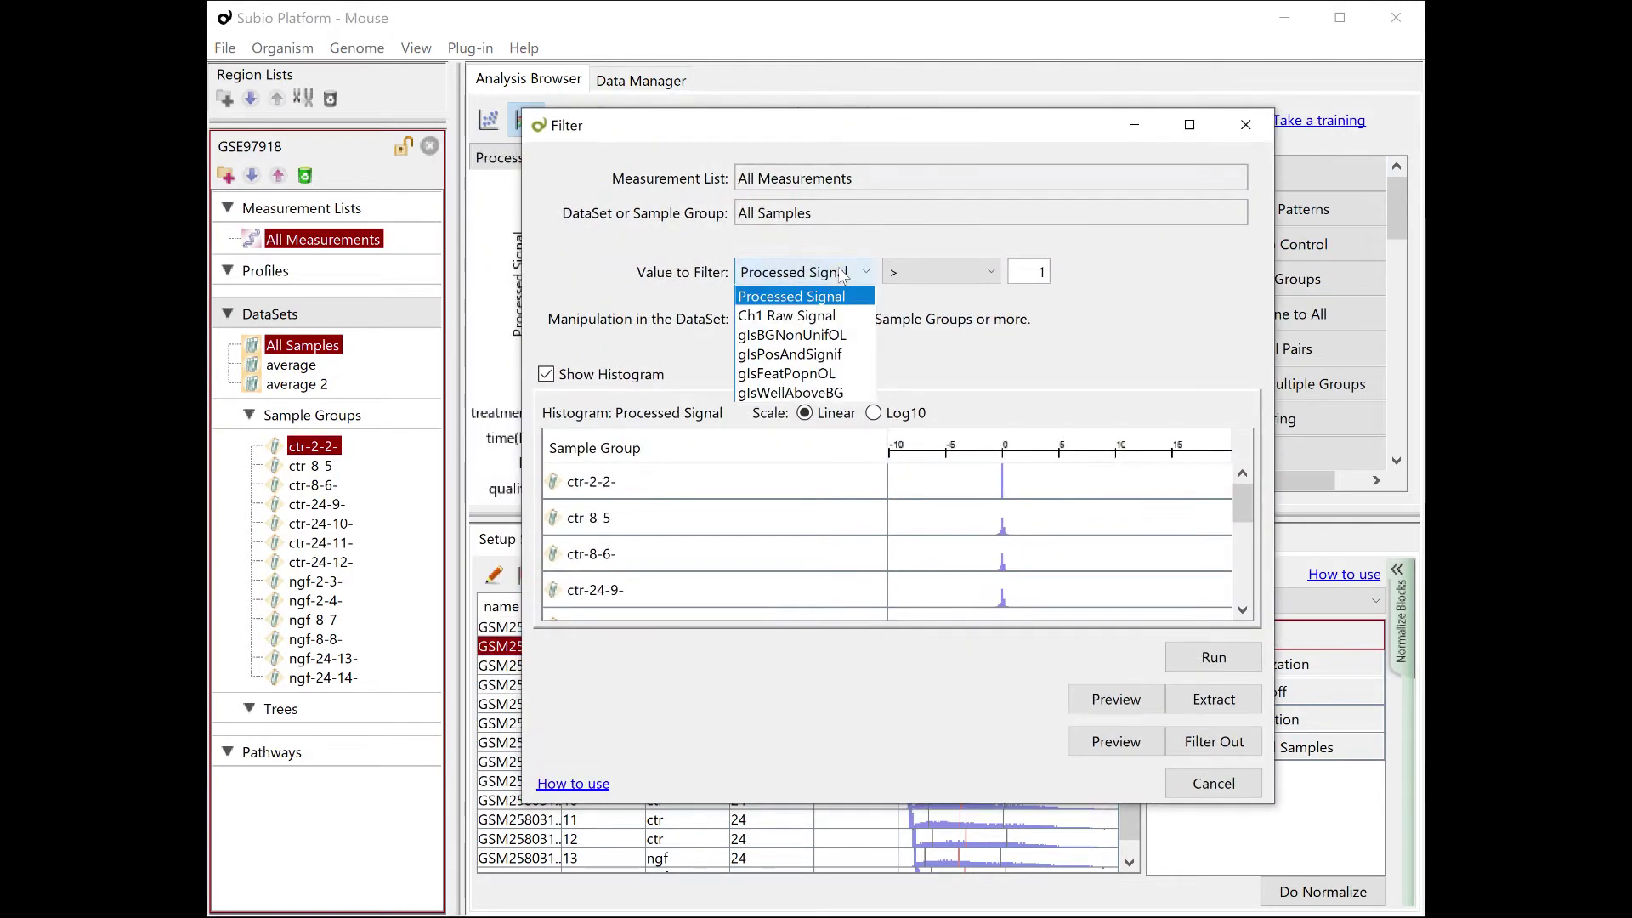
left_click(796, 374)
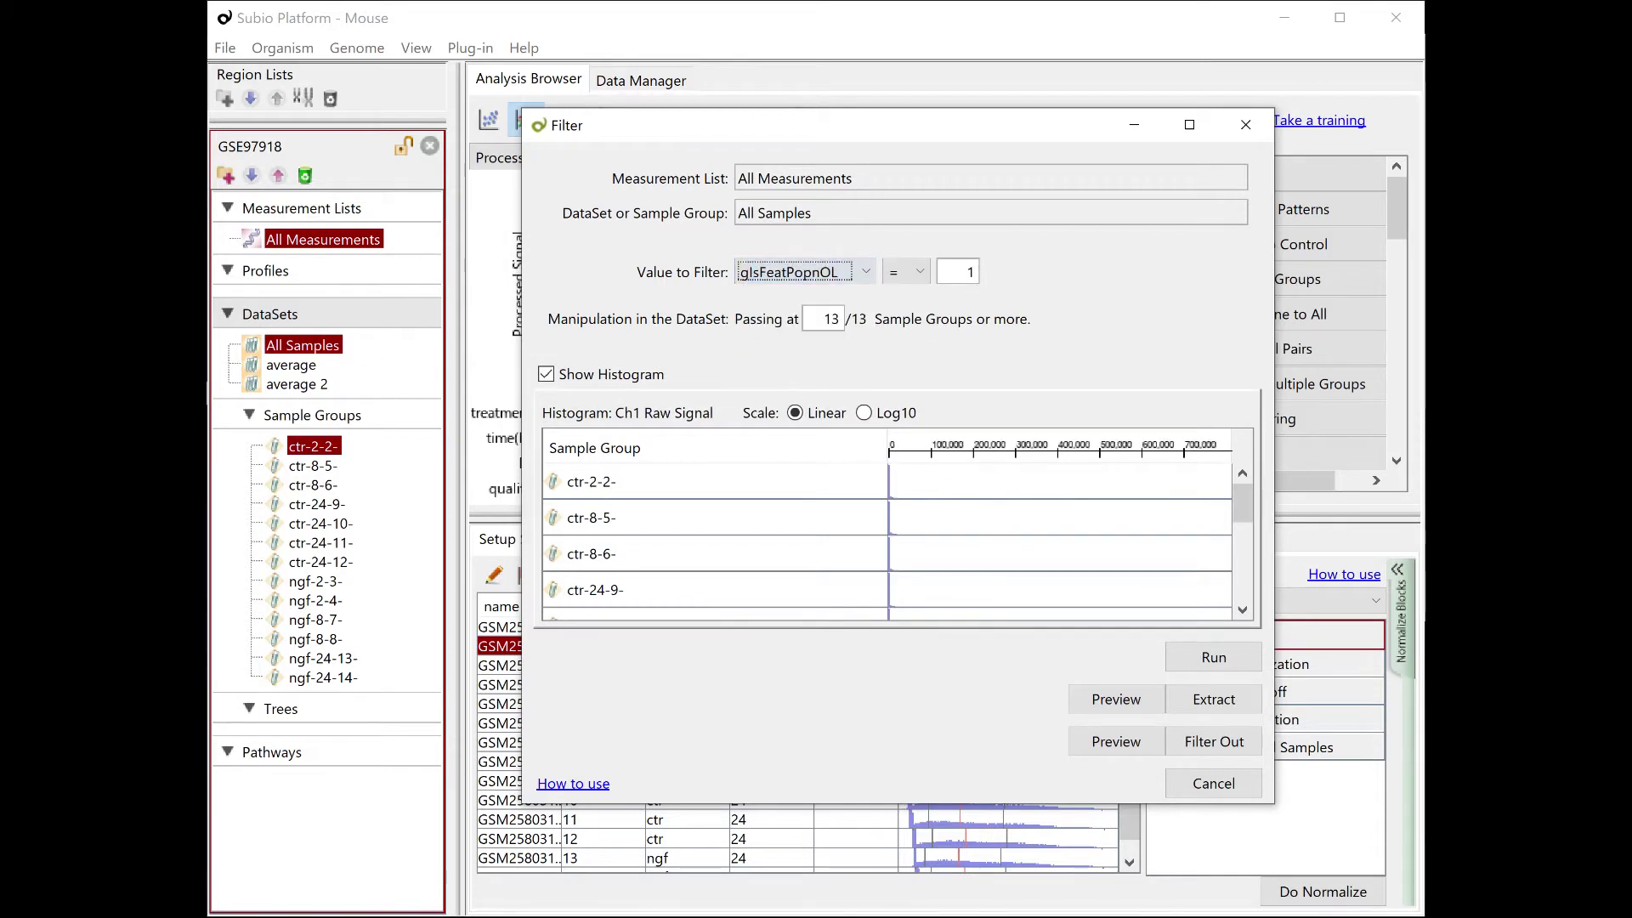
double_click(822, 320)
type("1")
left_click(1201, 659)
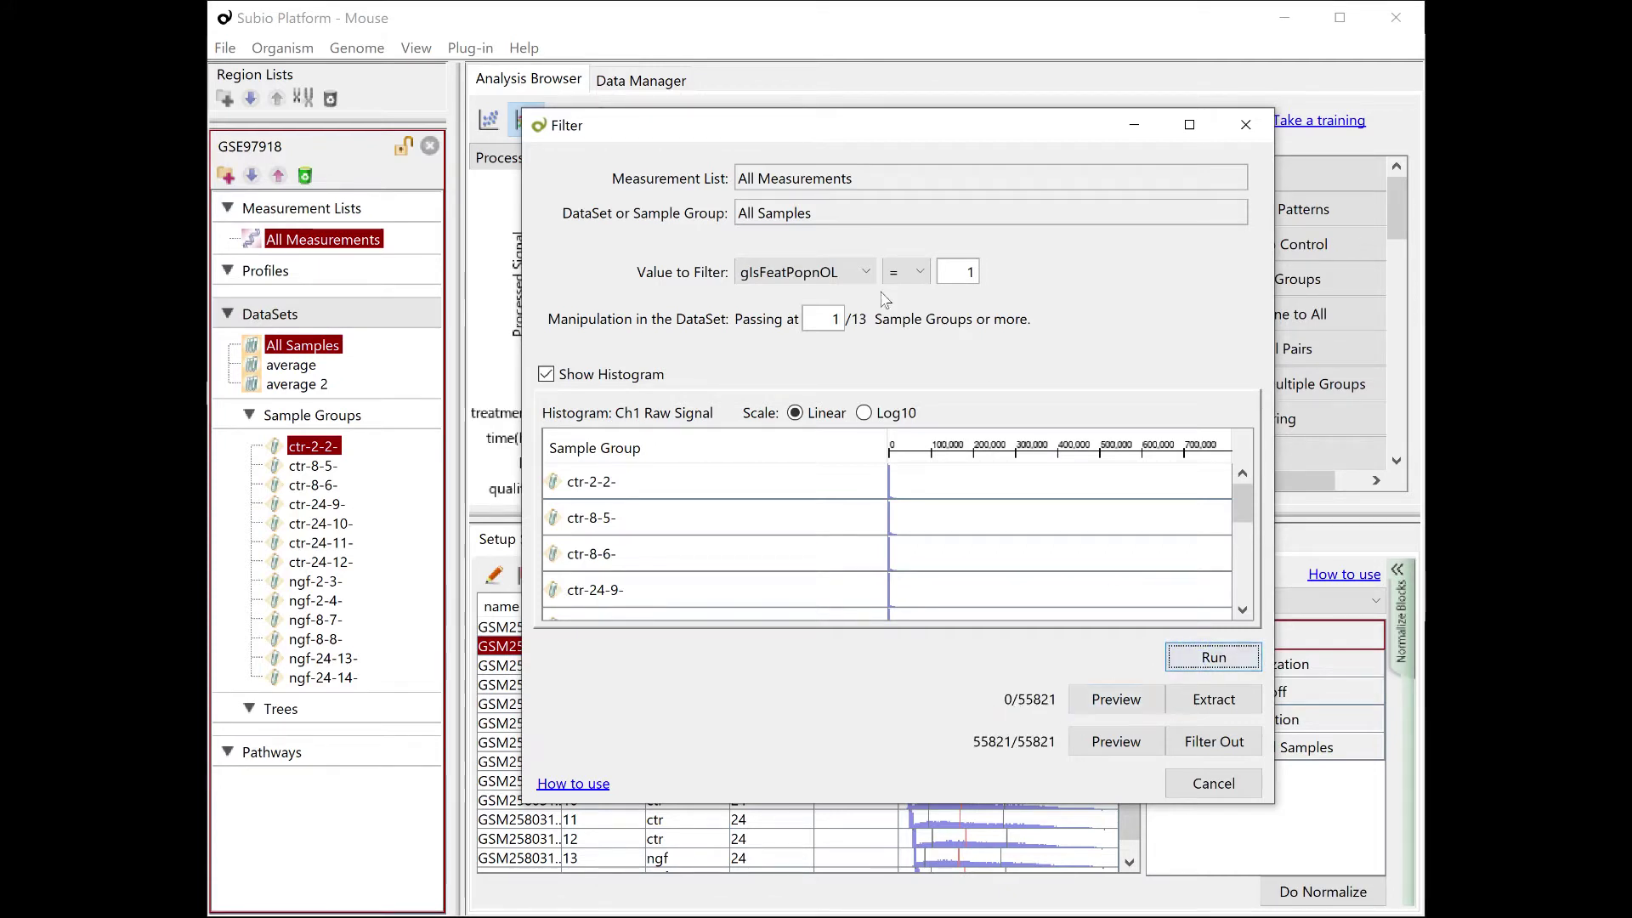
Switch the filter to gIsBGNonUnifOL = 1 and preview the 94 matching measurements.
left_click(848, 278)
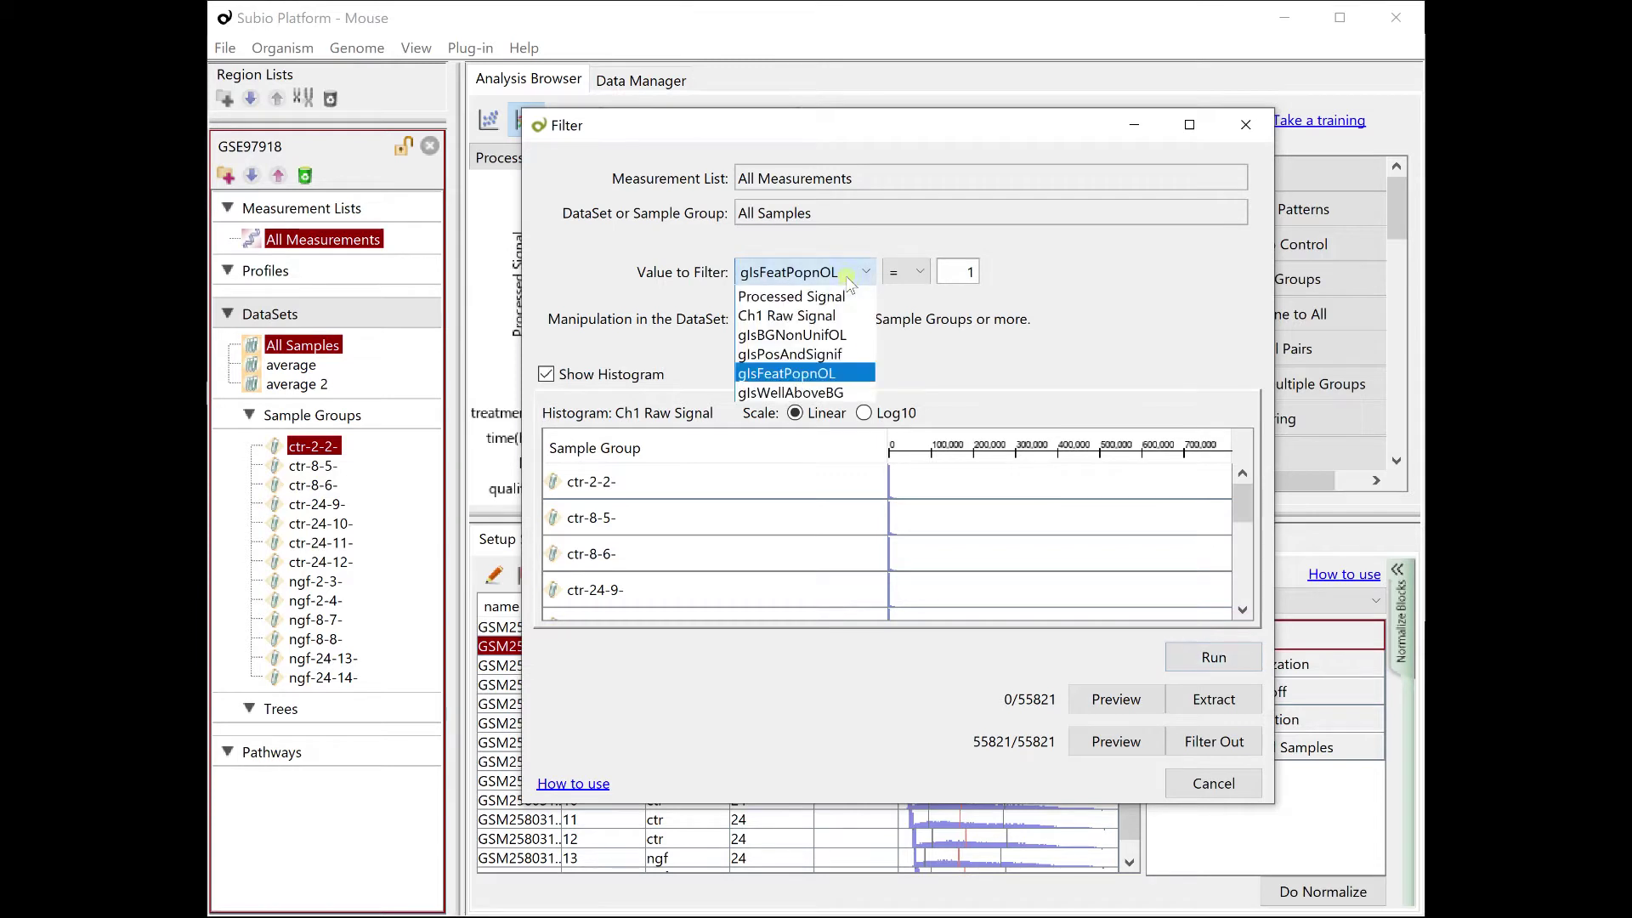
left_click(809, 337)
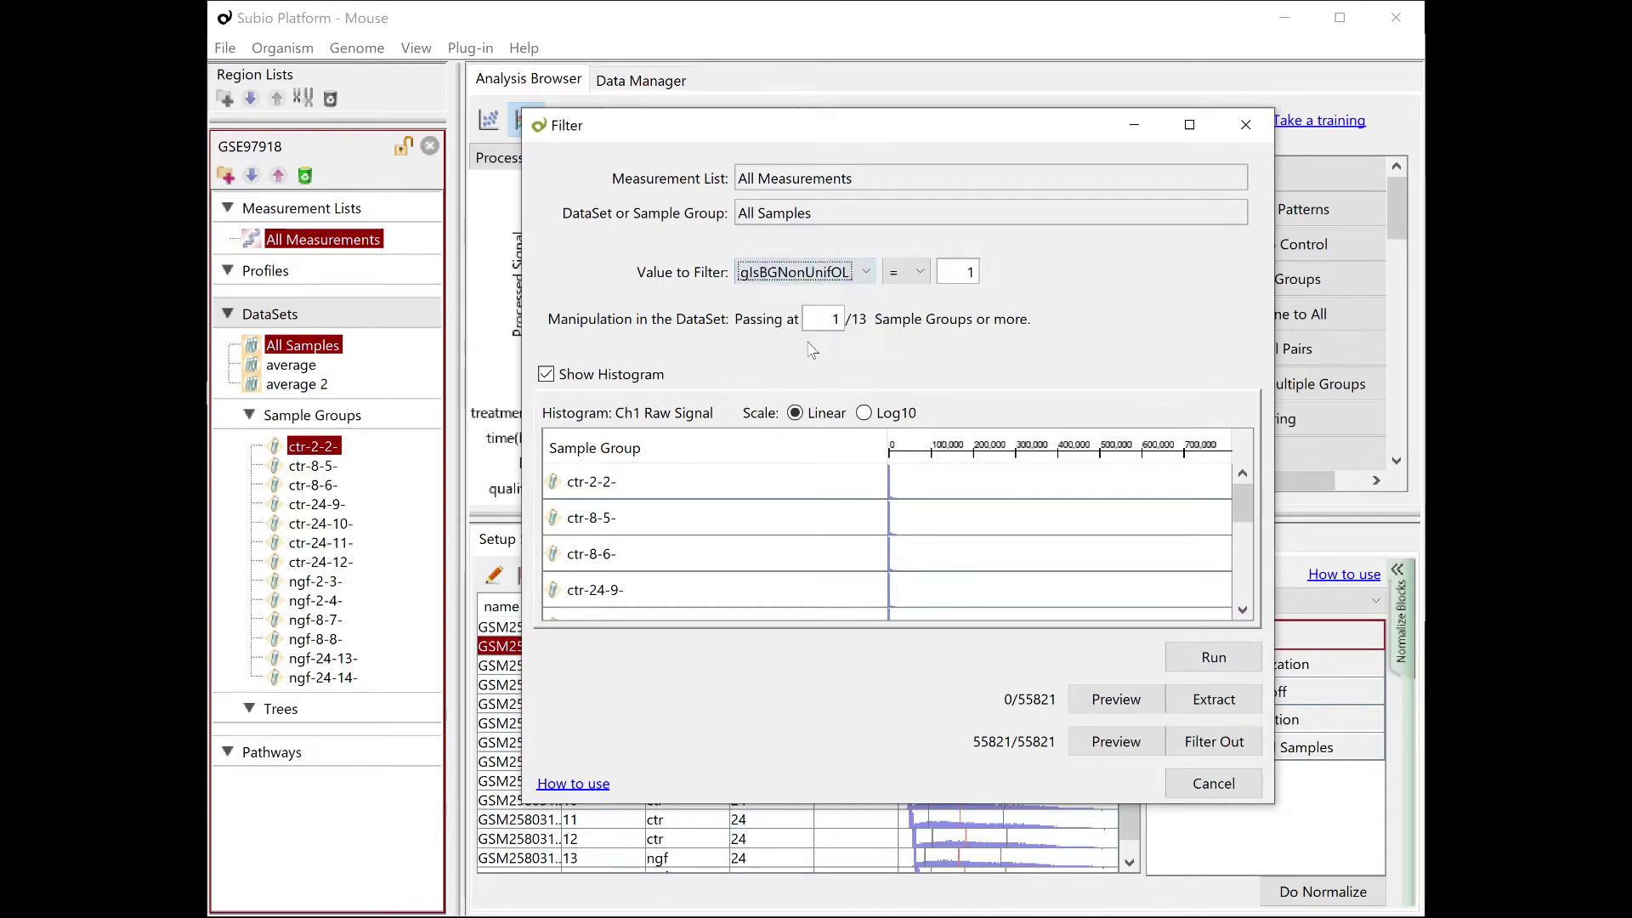
left_click(1190, 659)
left_click(1134, 704)
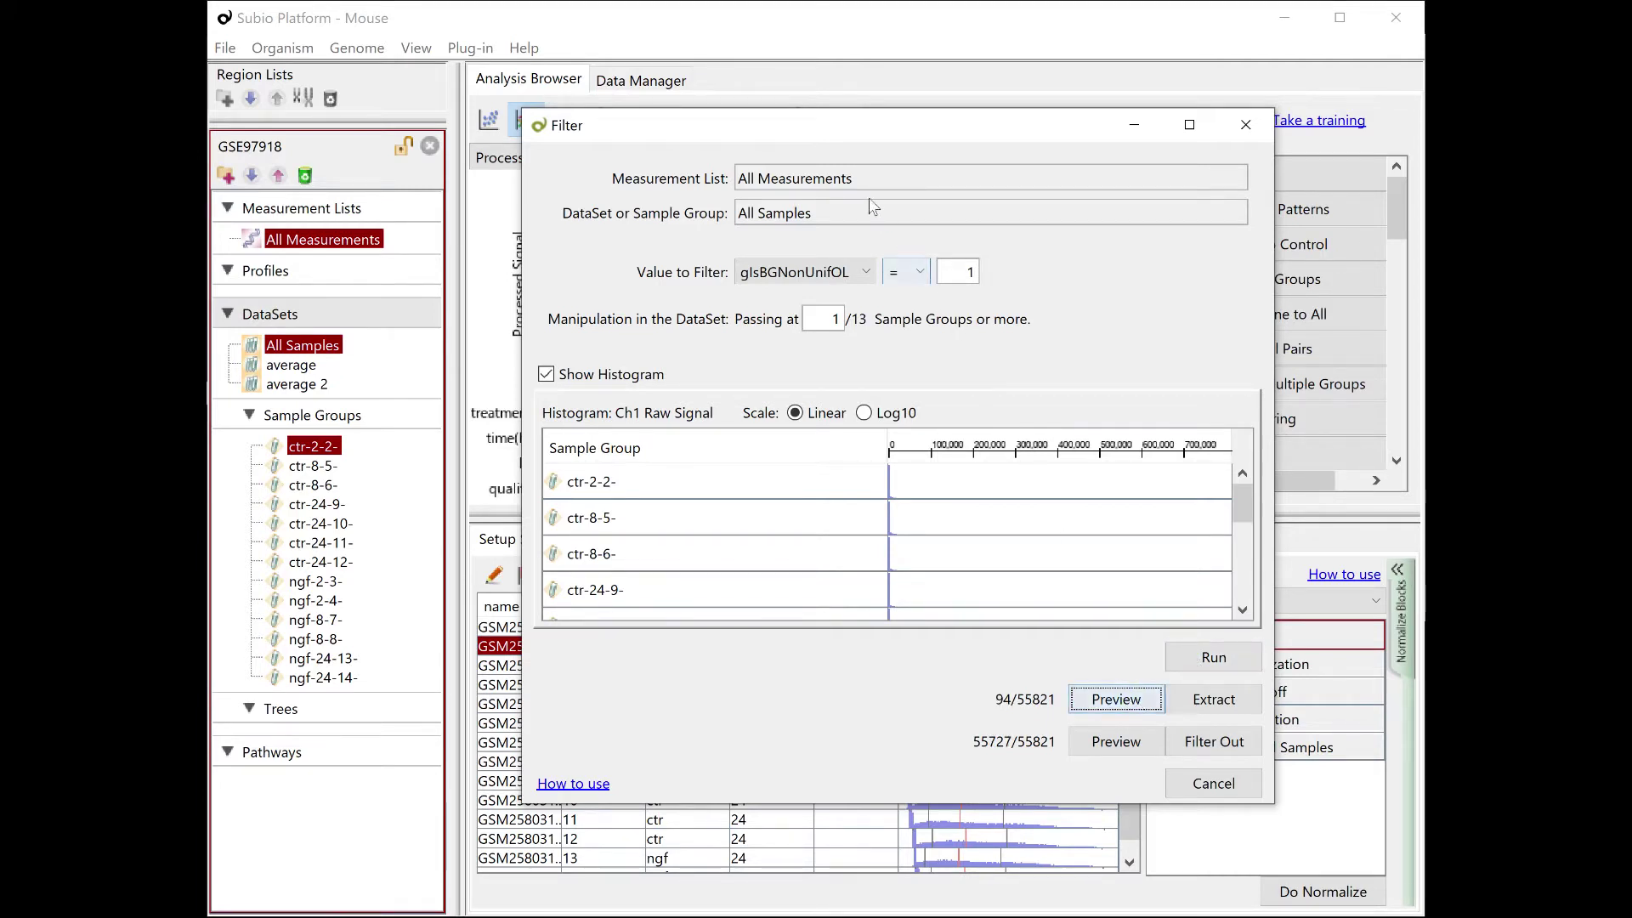
mouse_move(848, 135)
left_mouse_down()
mouse_move(1076, 498)
mouse_move(948, 172)
left_mouse_up()
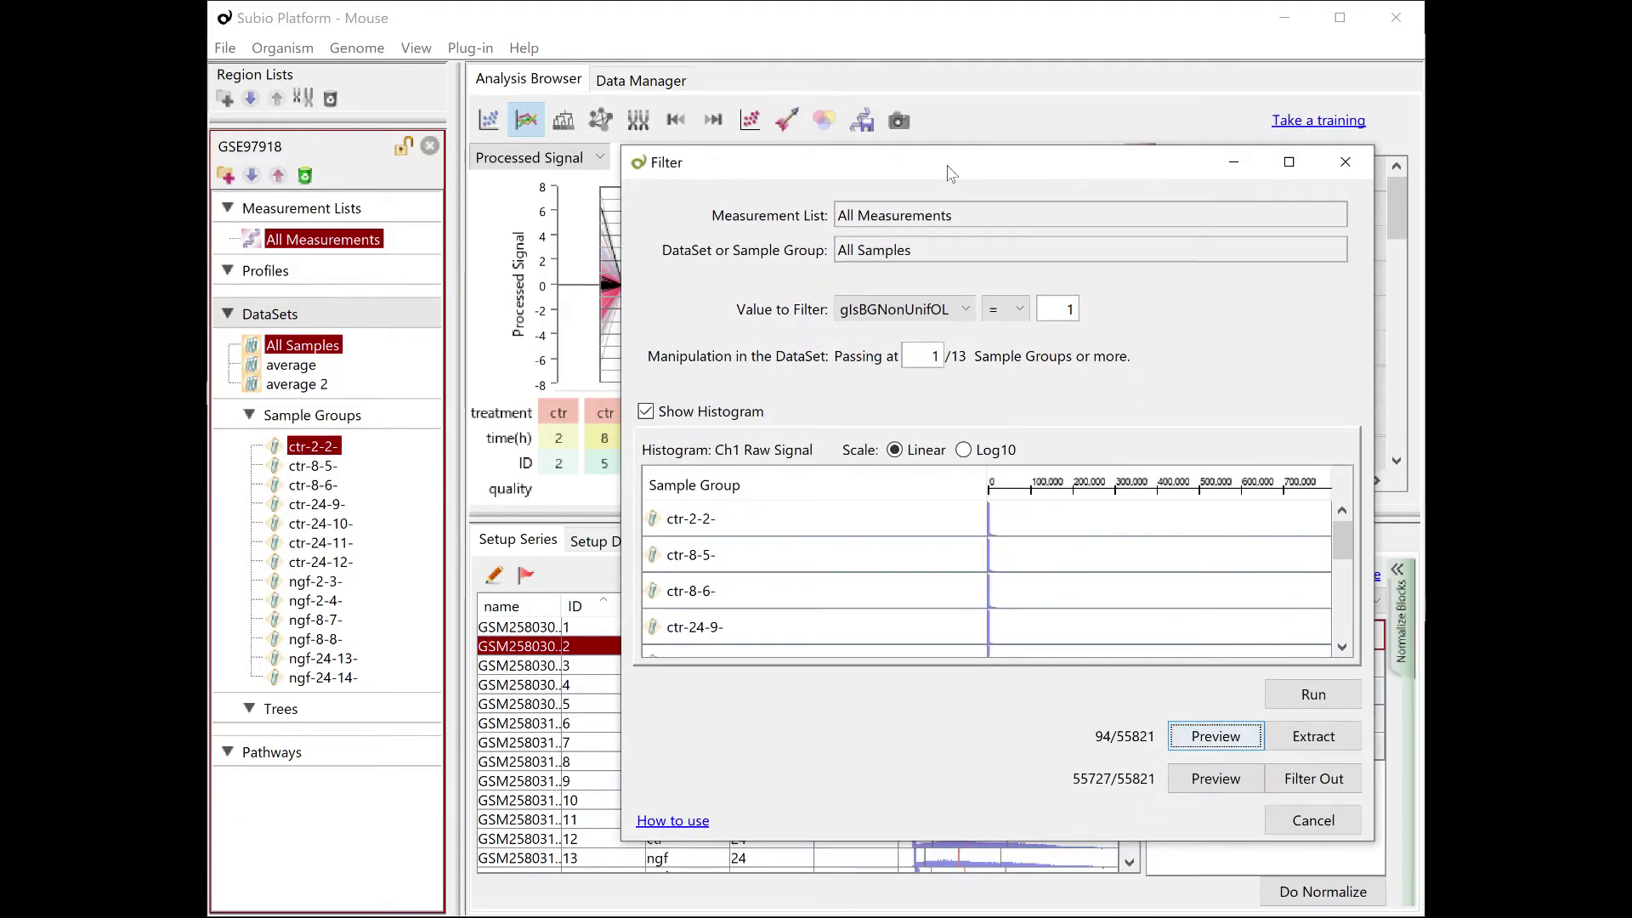
Save the 94 gIsBGNonUnifOL outliers as a list and the remaining probes as 'QC1 …'.
left_click(1288, 746)
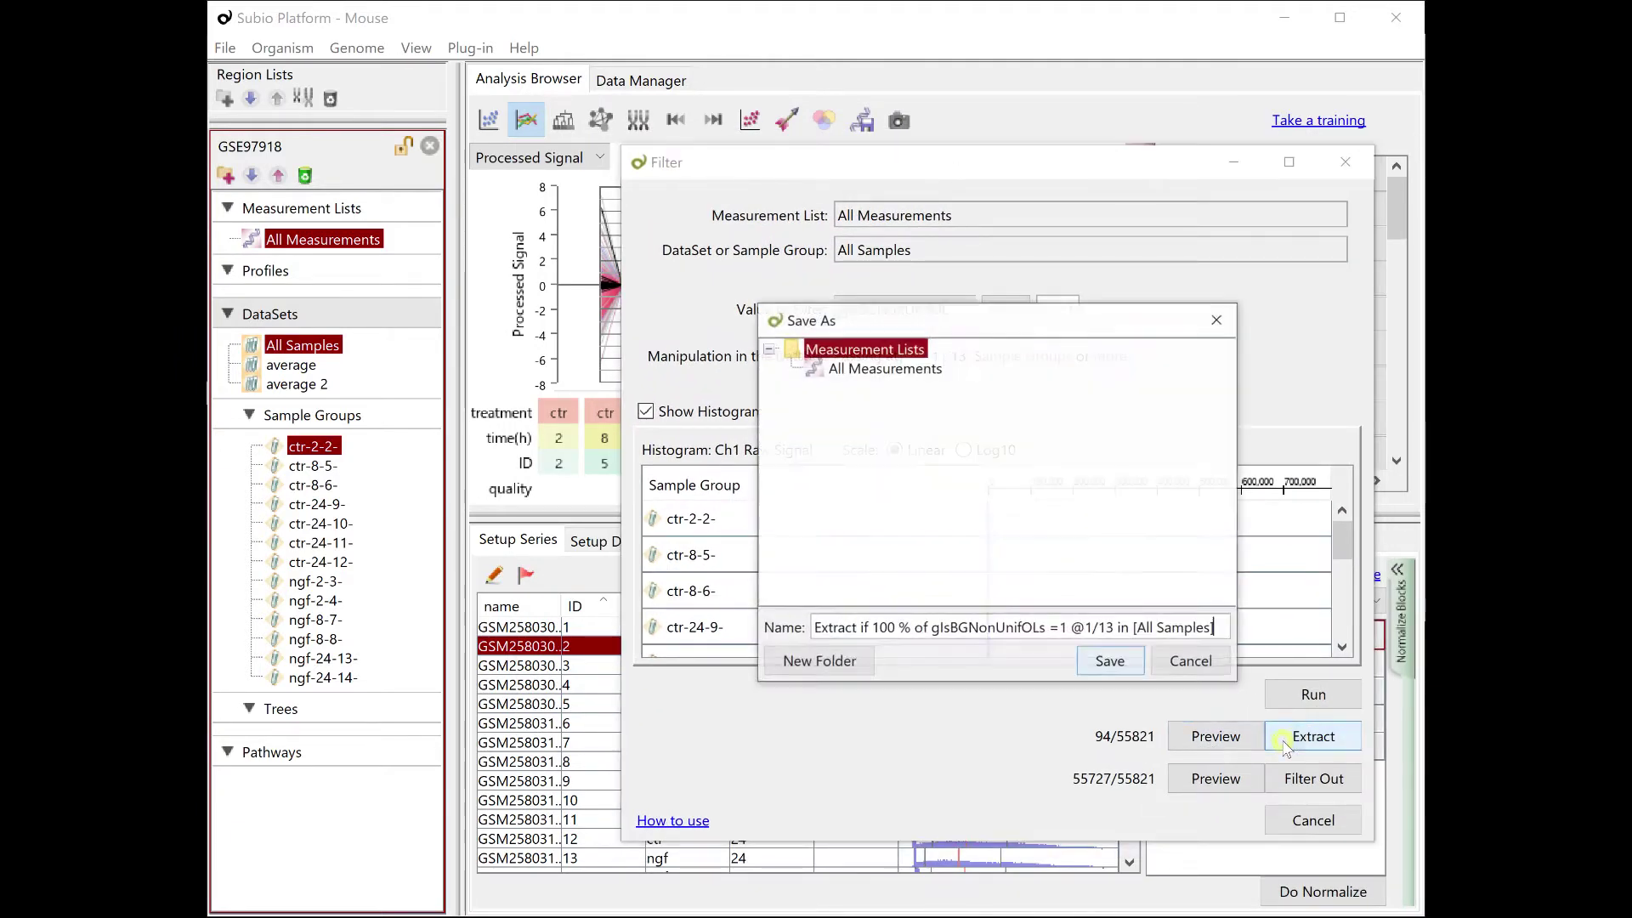
left_click(1110, 661)
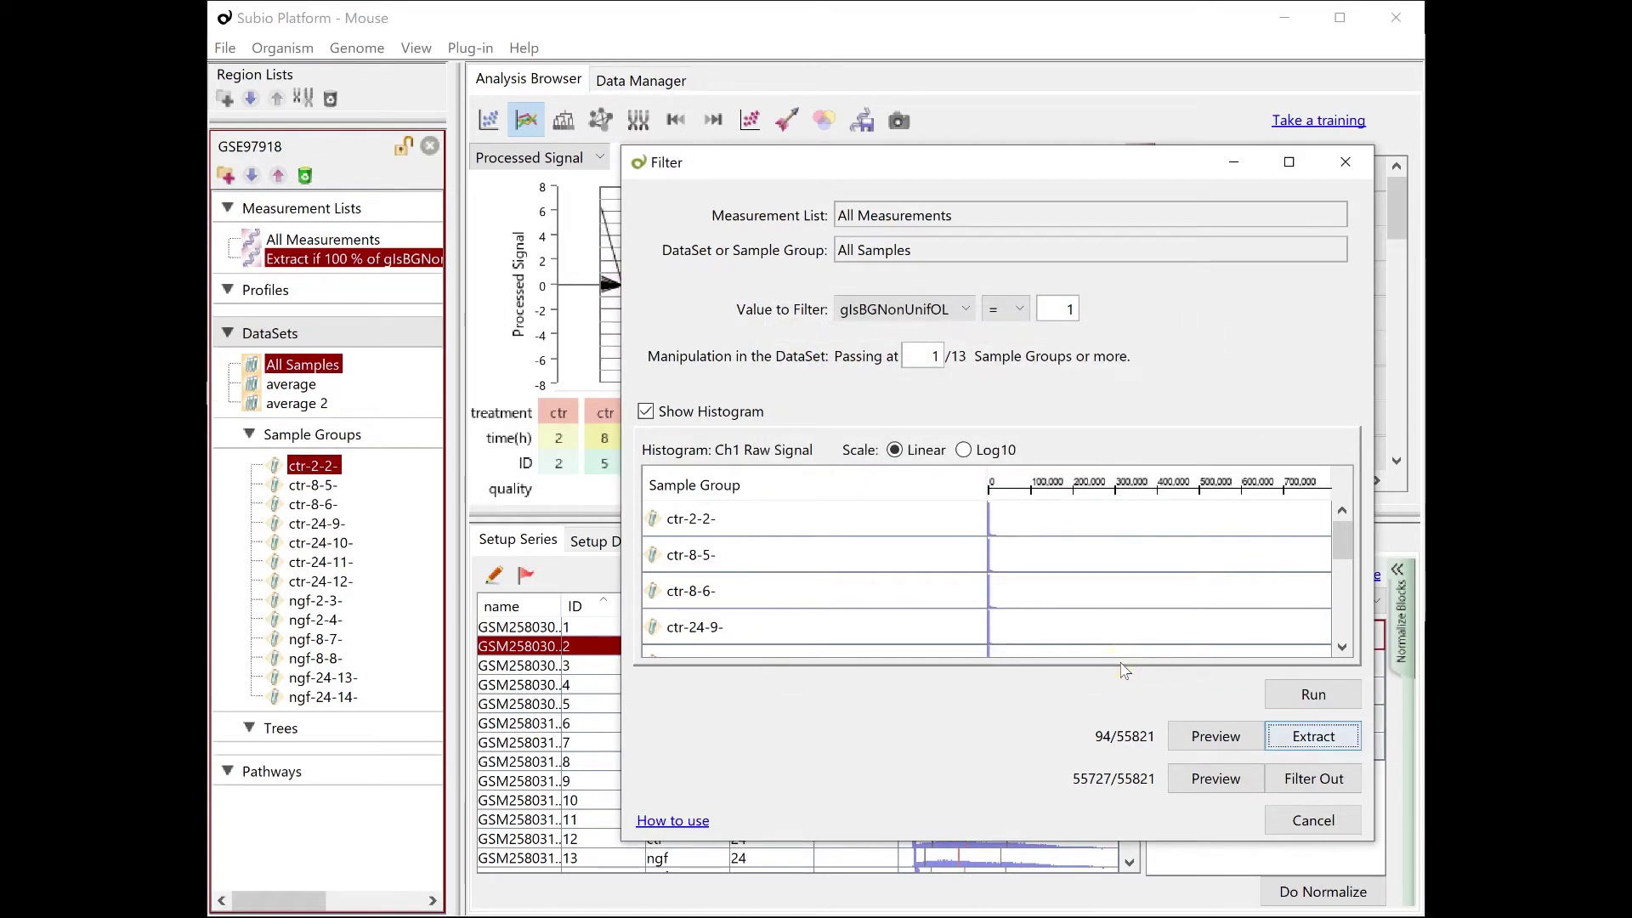
left_click(1298, 781)
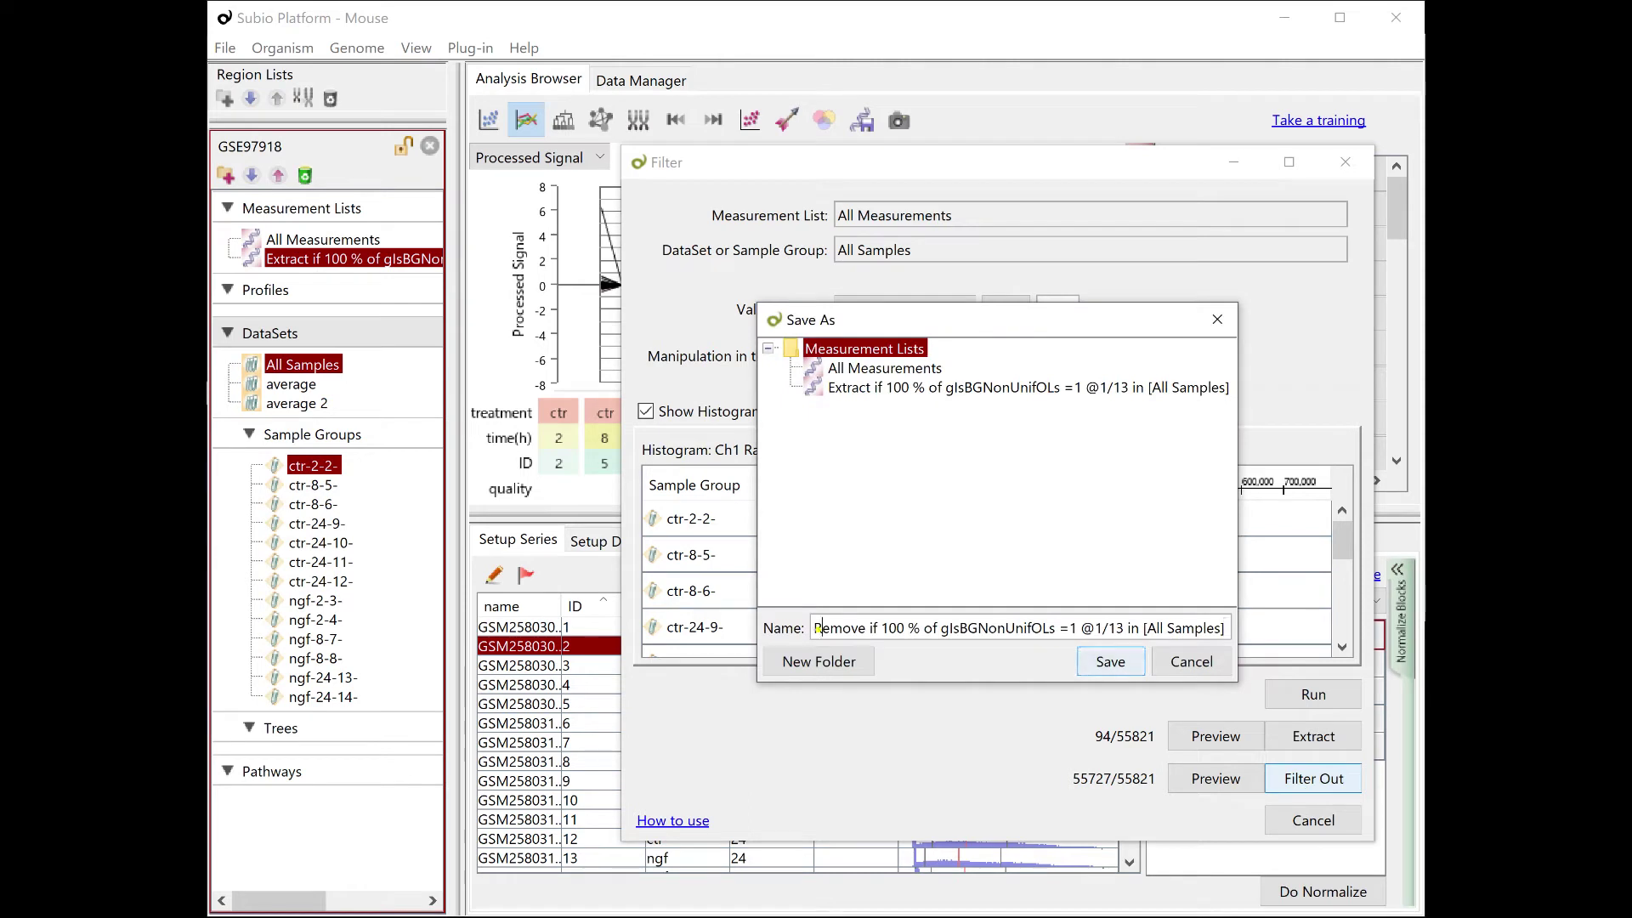
type("QC1")
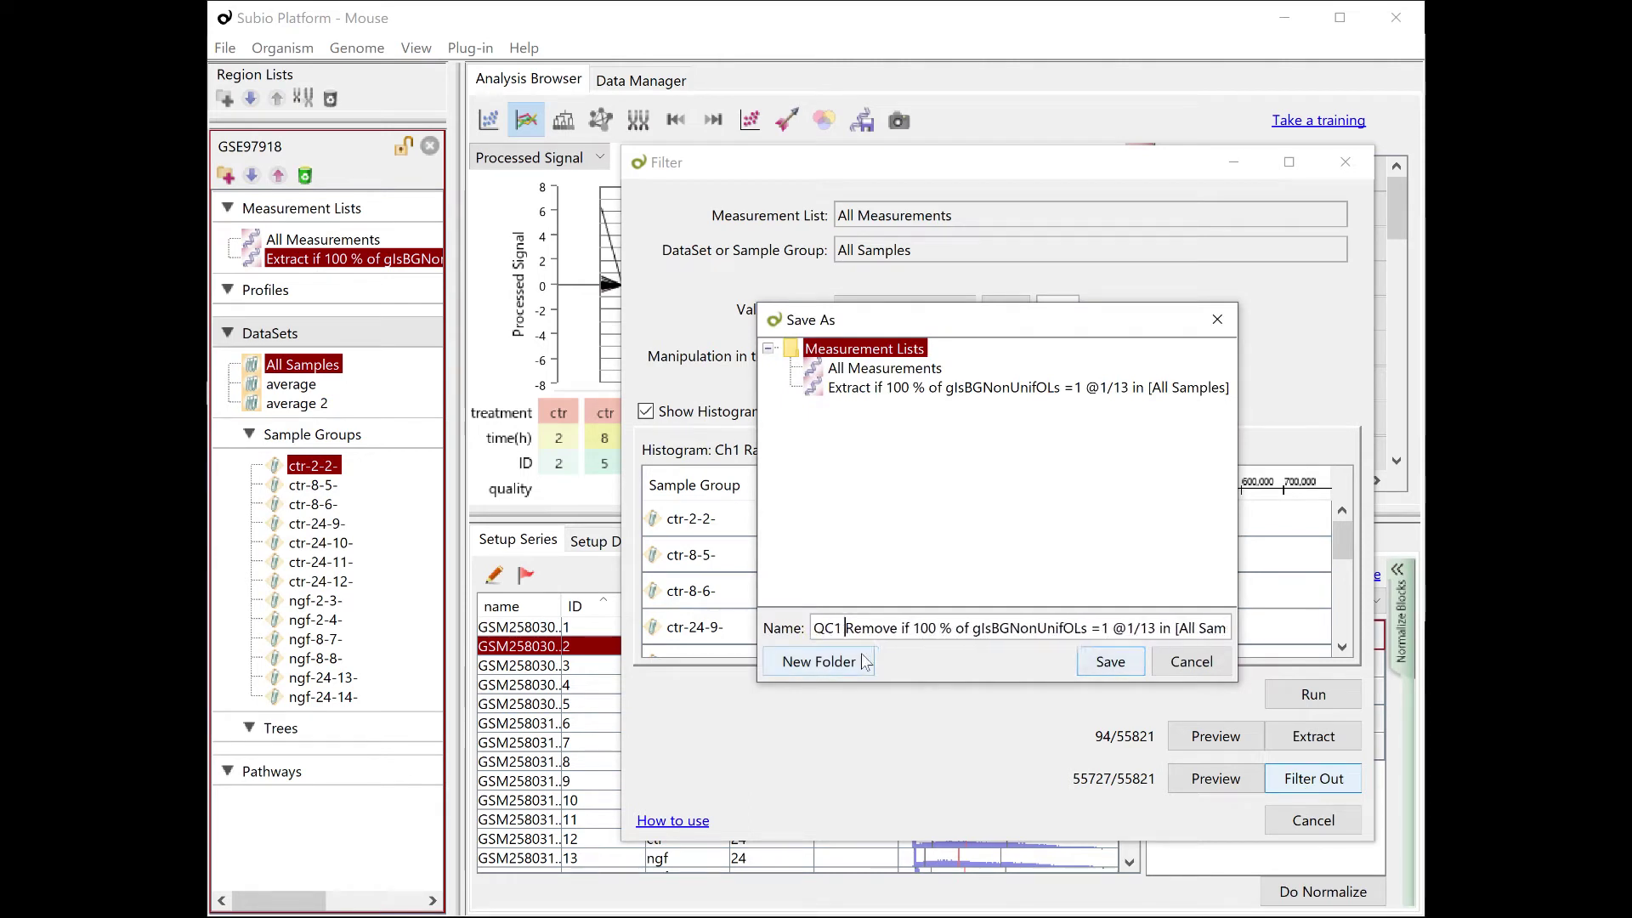
key("Return")
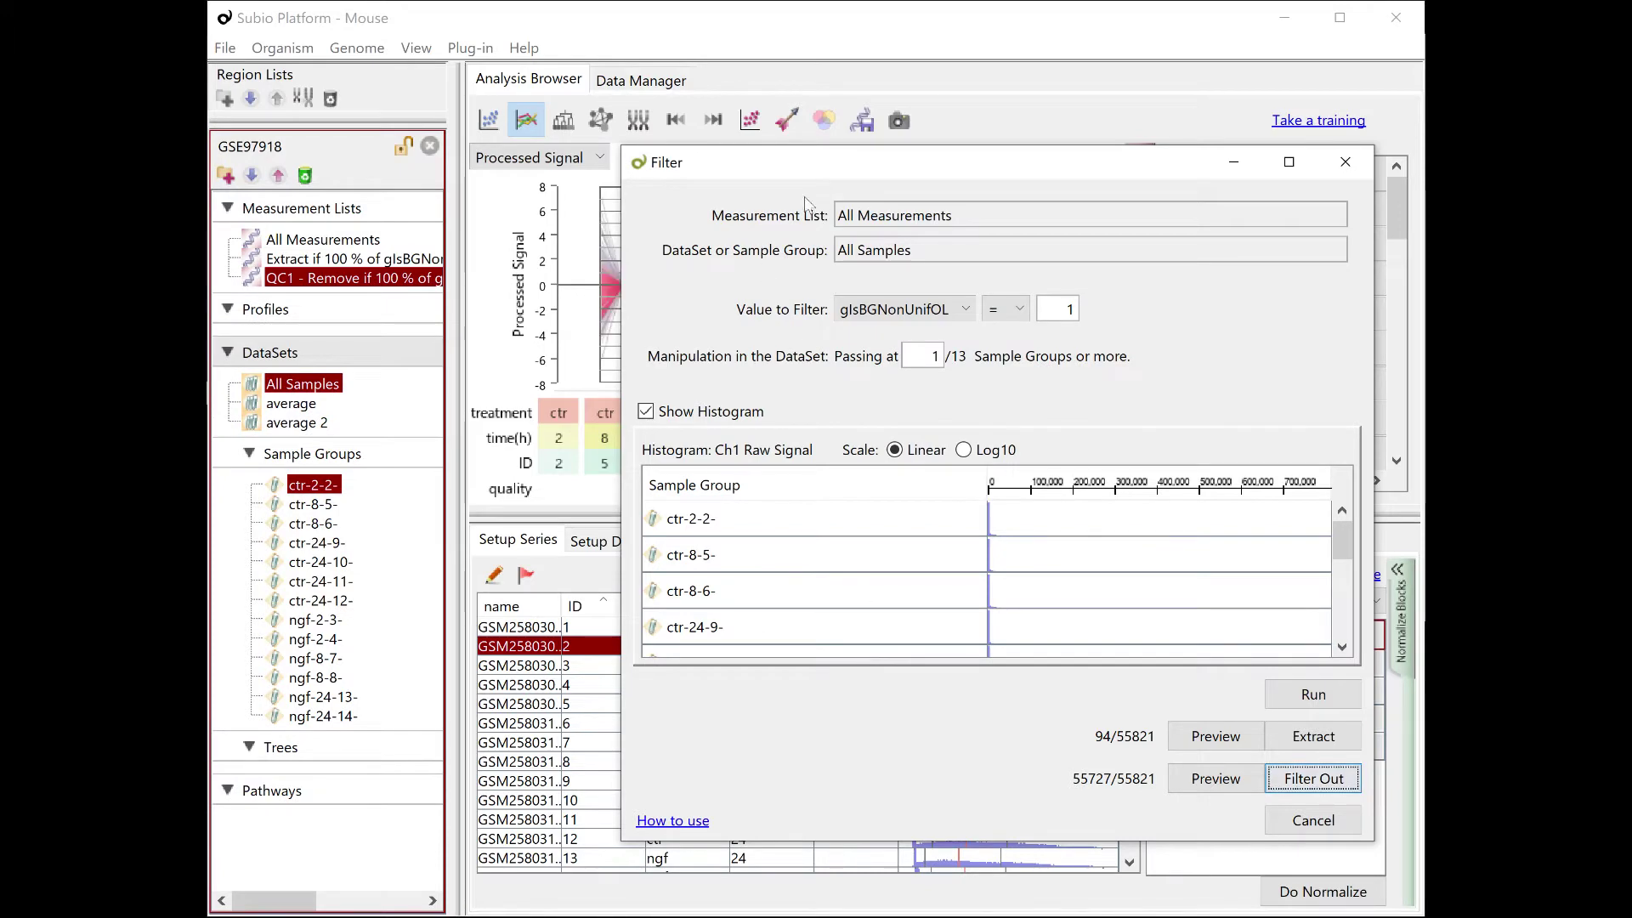
mouse_move(825, 175)
left_mouse_down()
mouse_move(850, 461)
mouse_move(803, 177)
left_mouse_up()
Filter the QC1 list on gIsWellAboveBG and preview the passing probes.
left_click(325, 284)
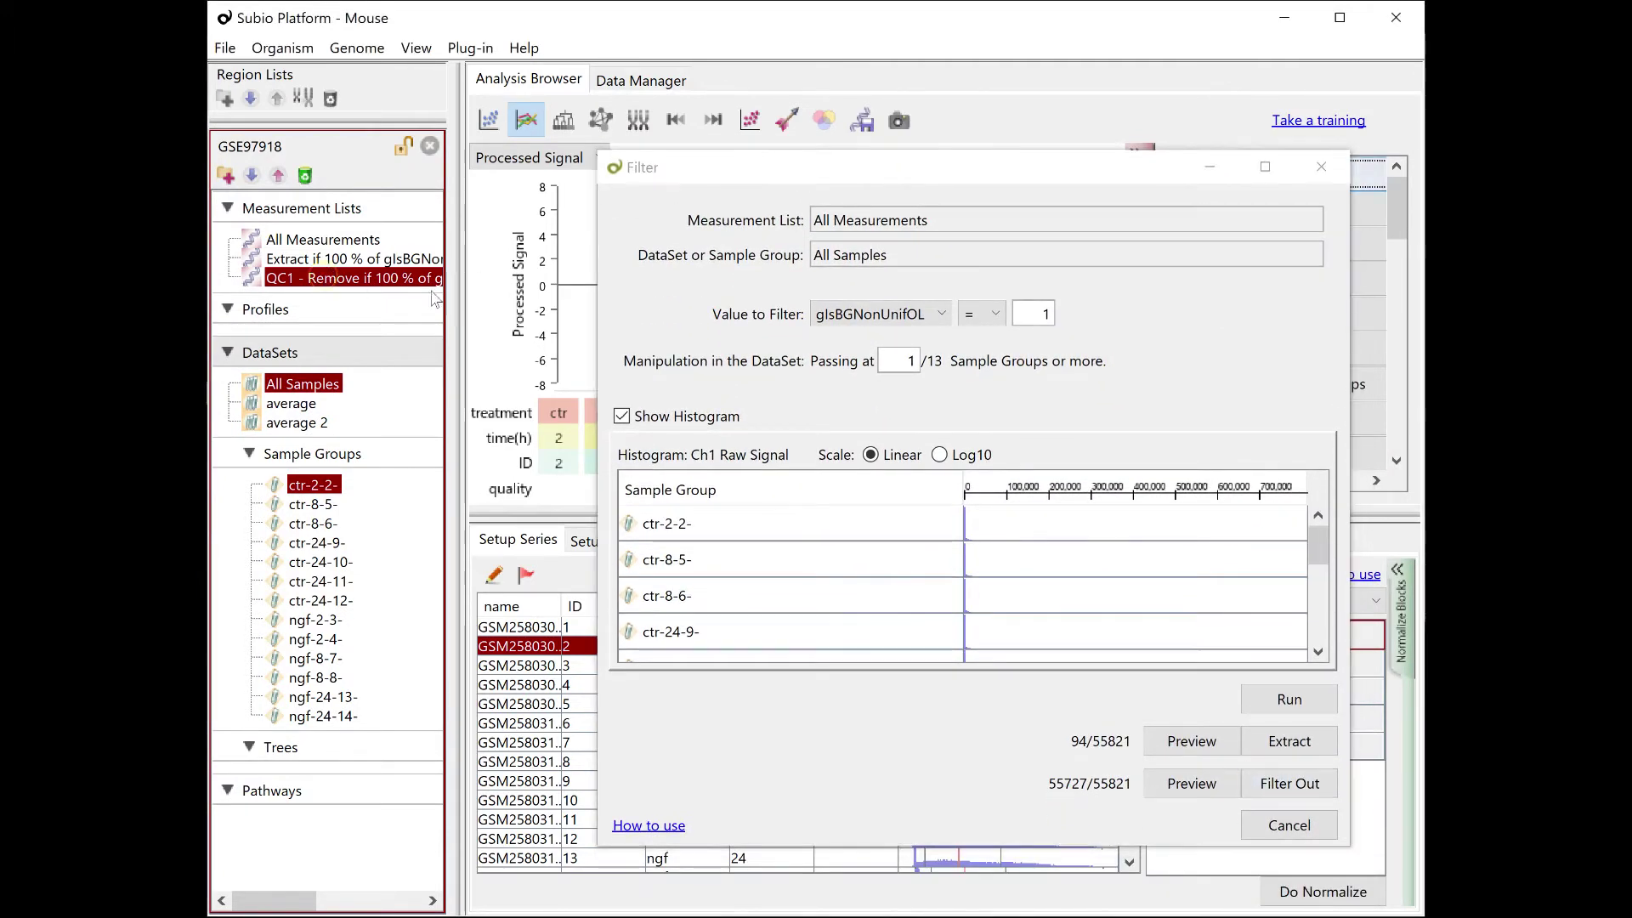
left_click_drag(324, 283, 894, 225)
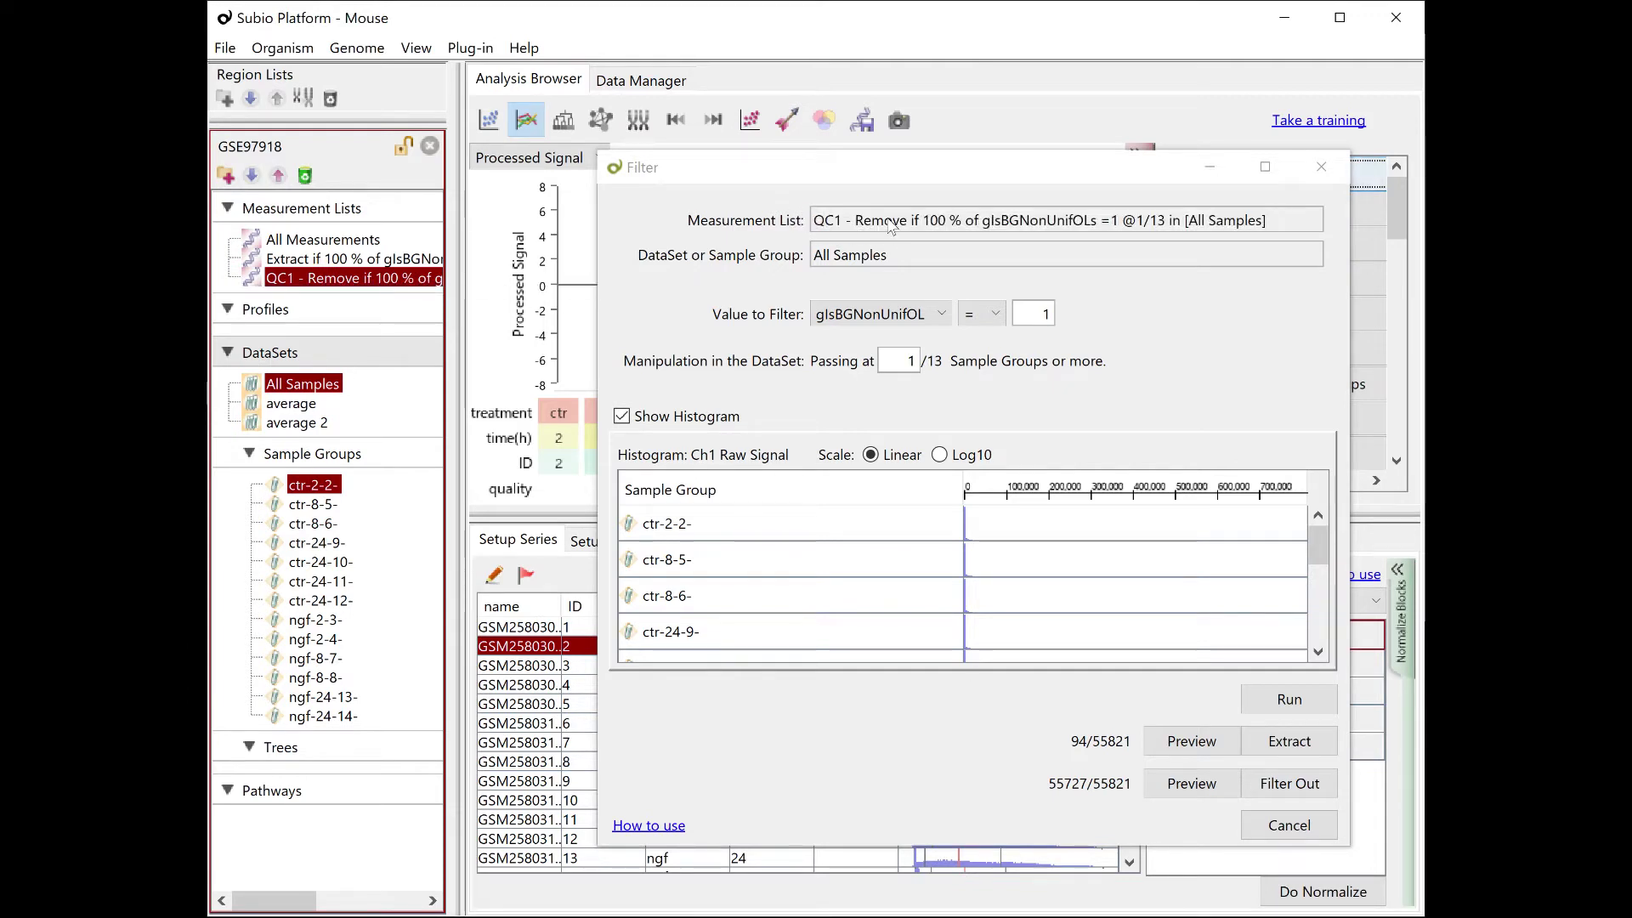
left_click(888, 315)
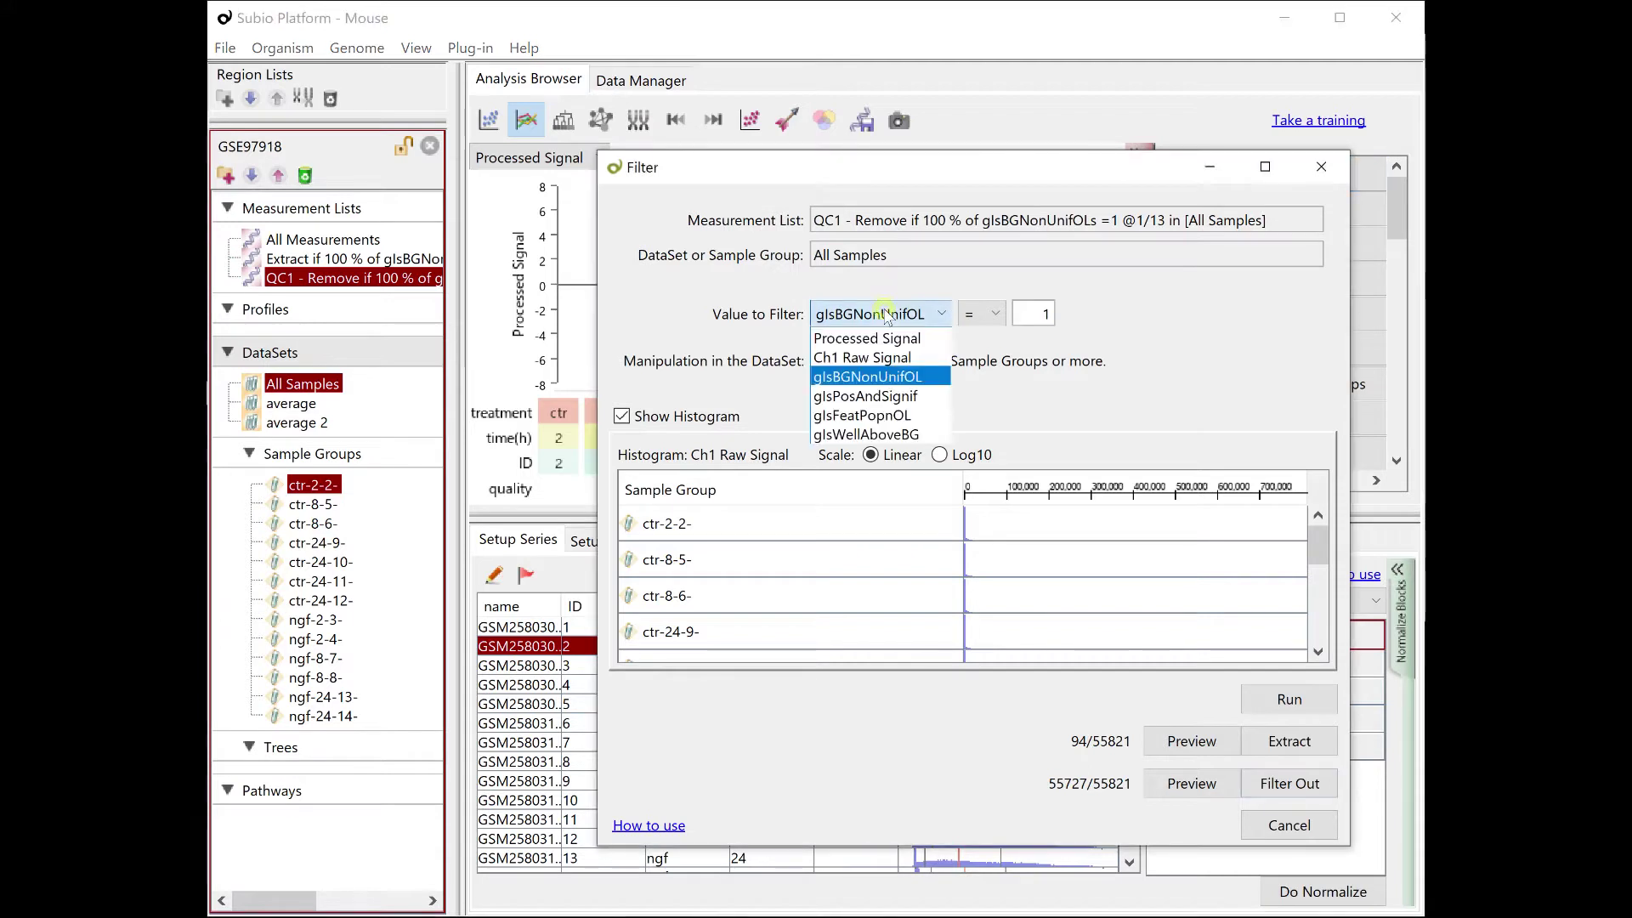
left_click(878, 435)
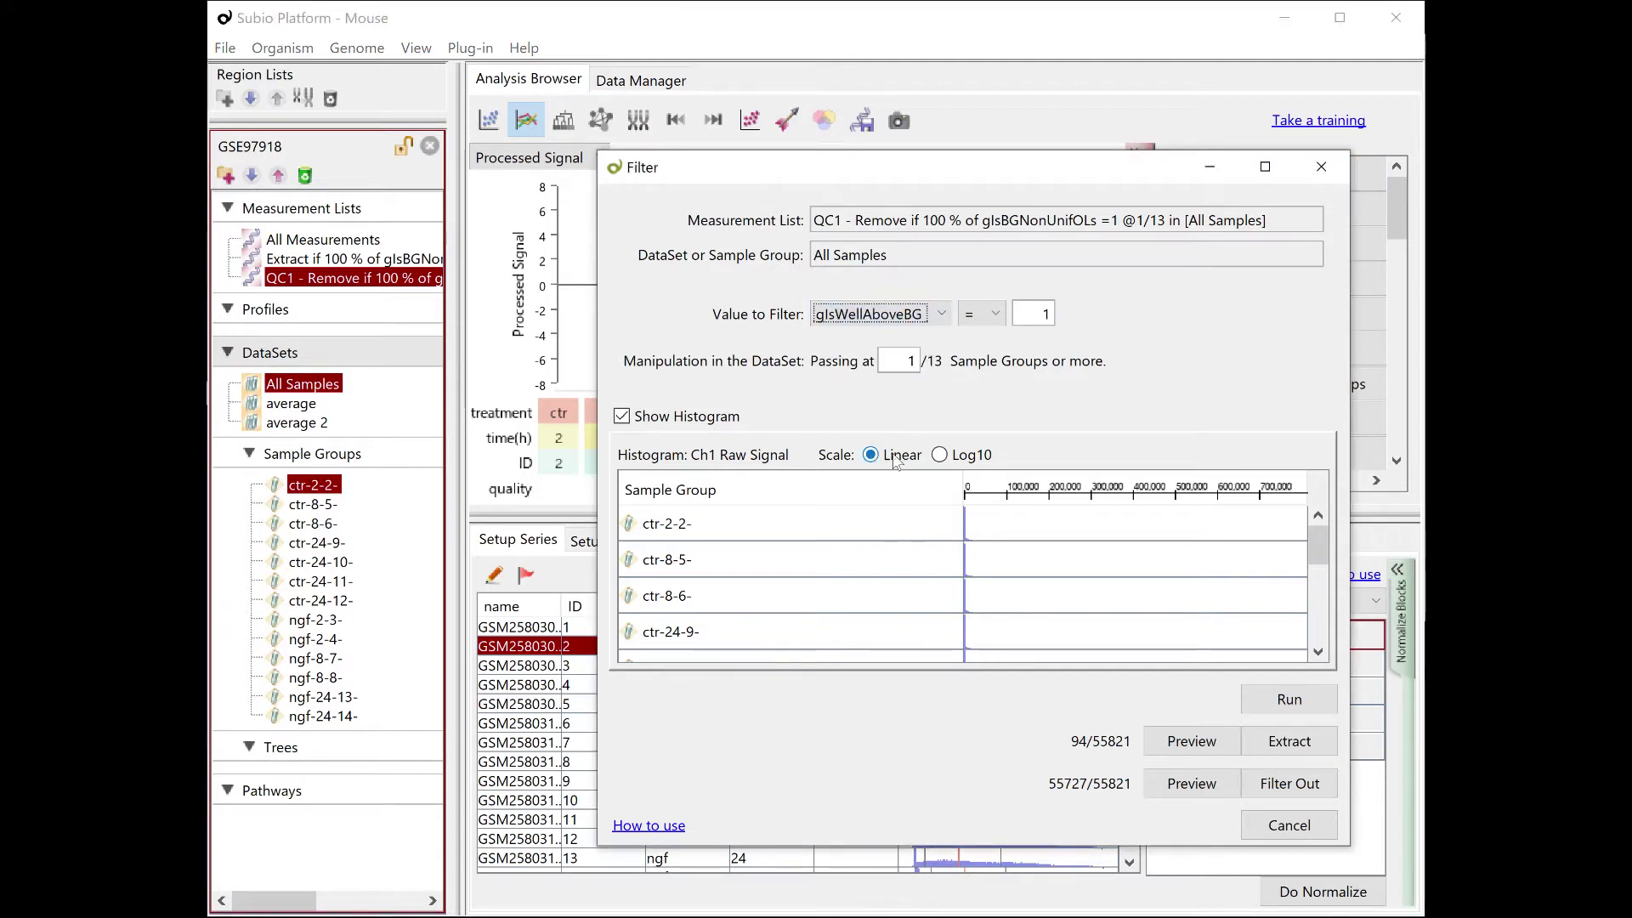
left_click(1289, 702)
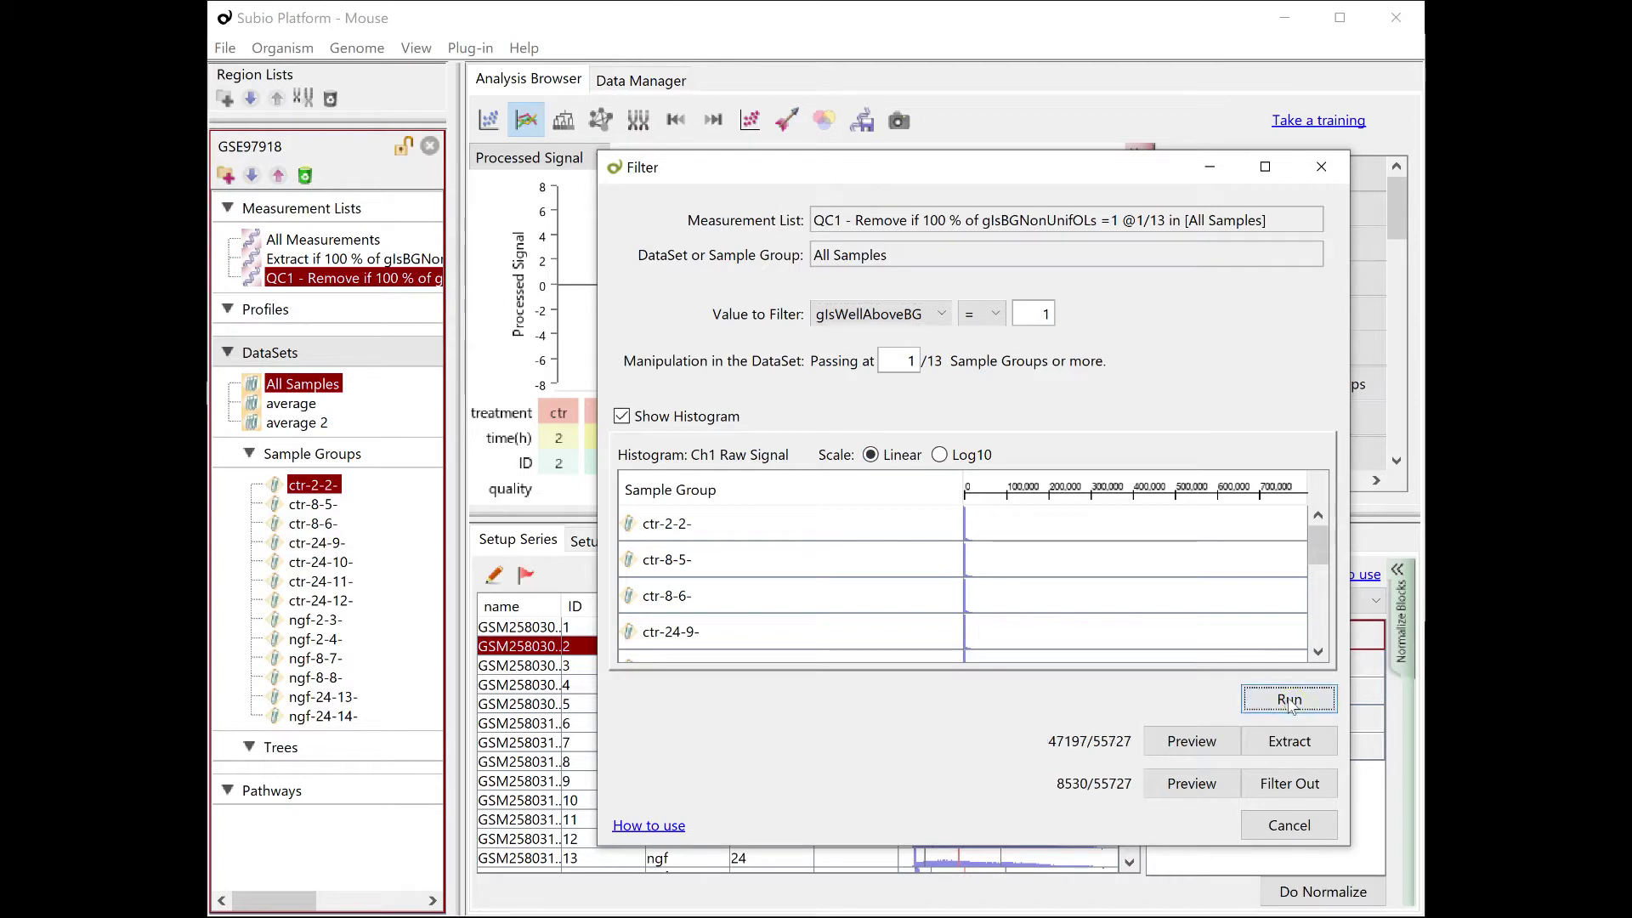
left_click(1191, 740)
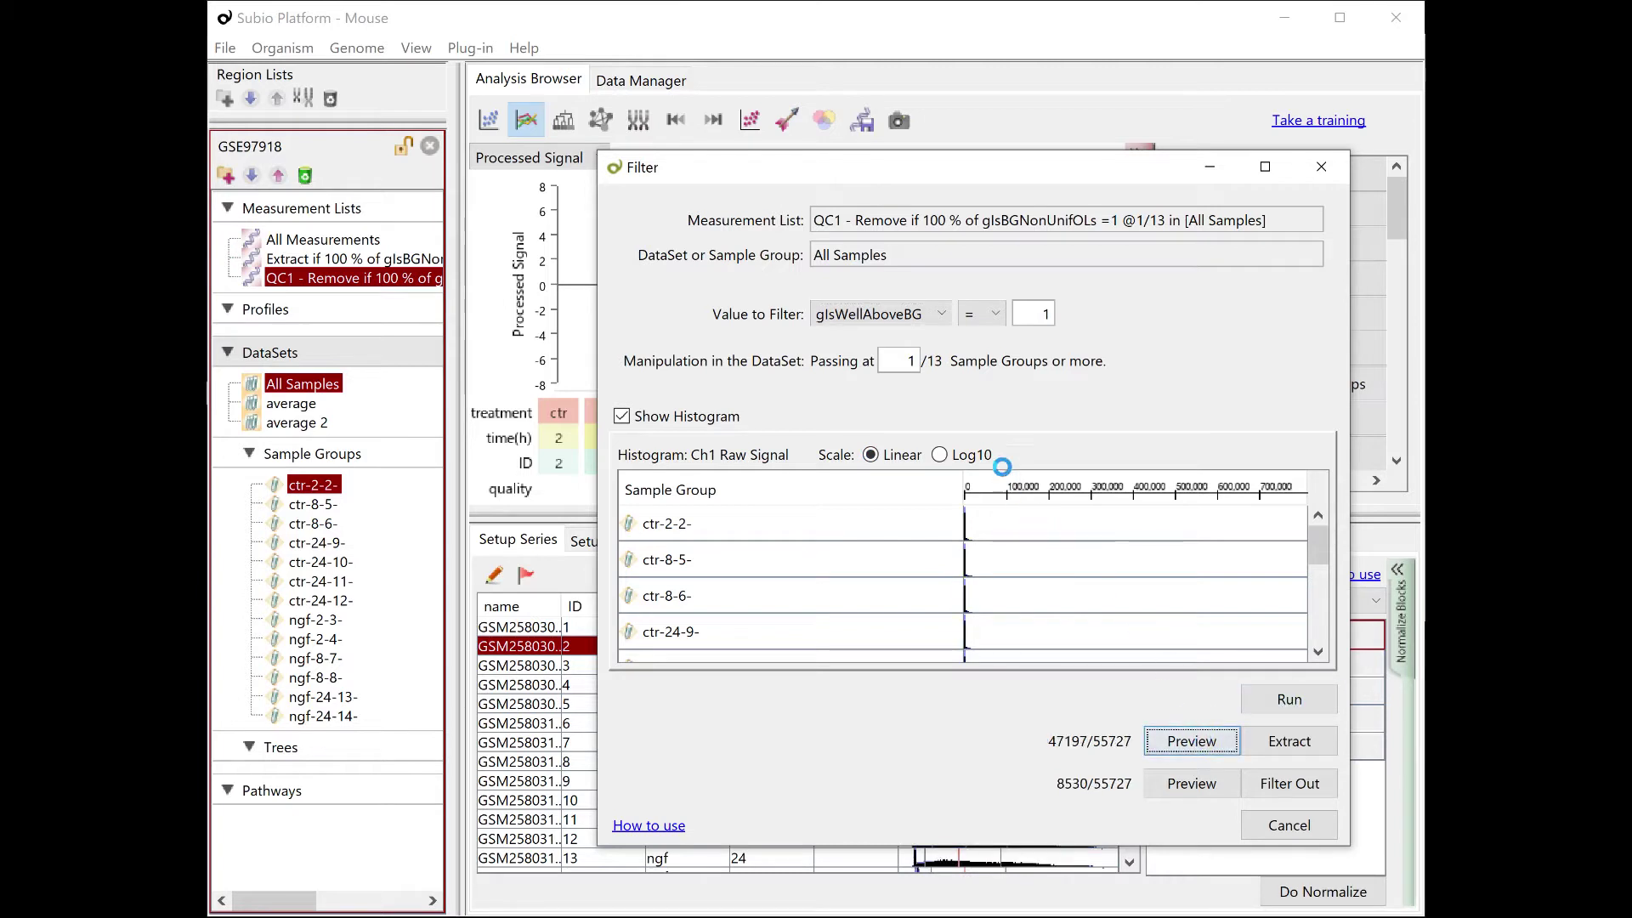
Show the histogram on a Log10 scale and rerun with threshold 0.
left_click(941, 456)
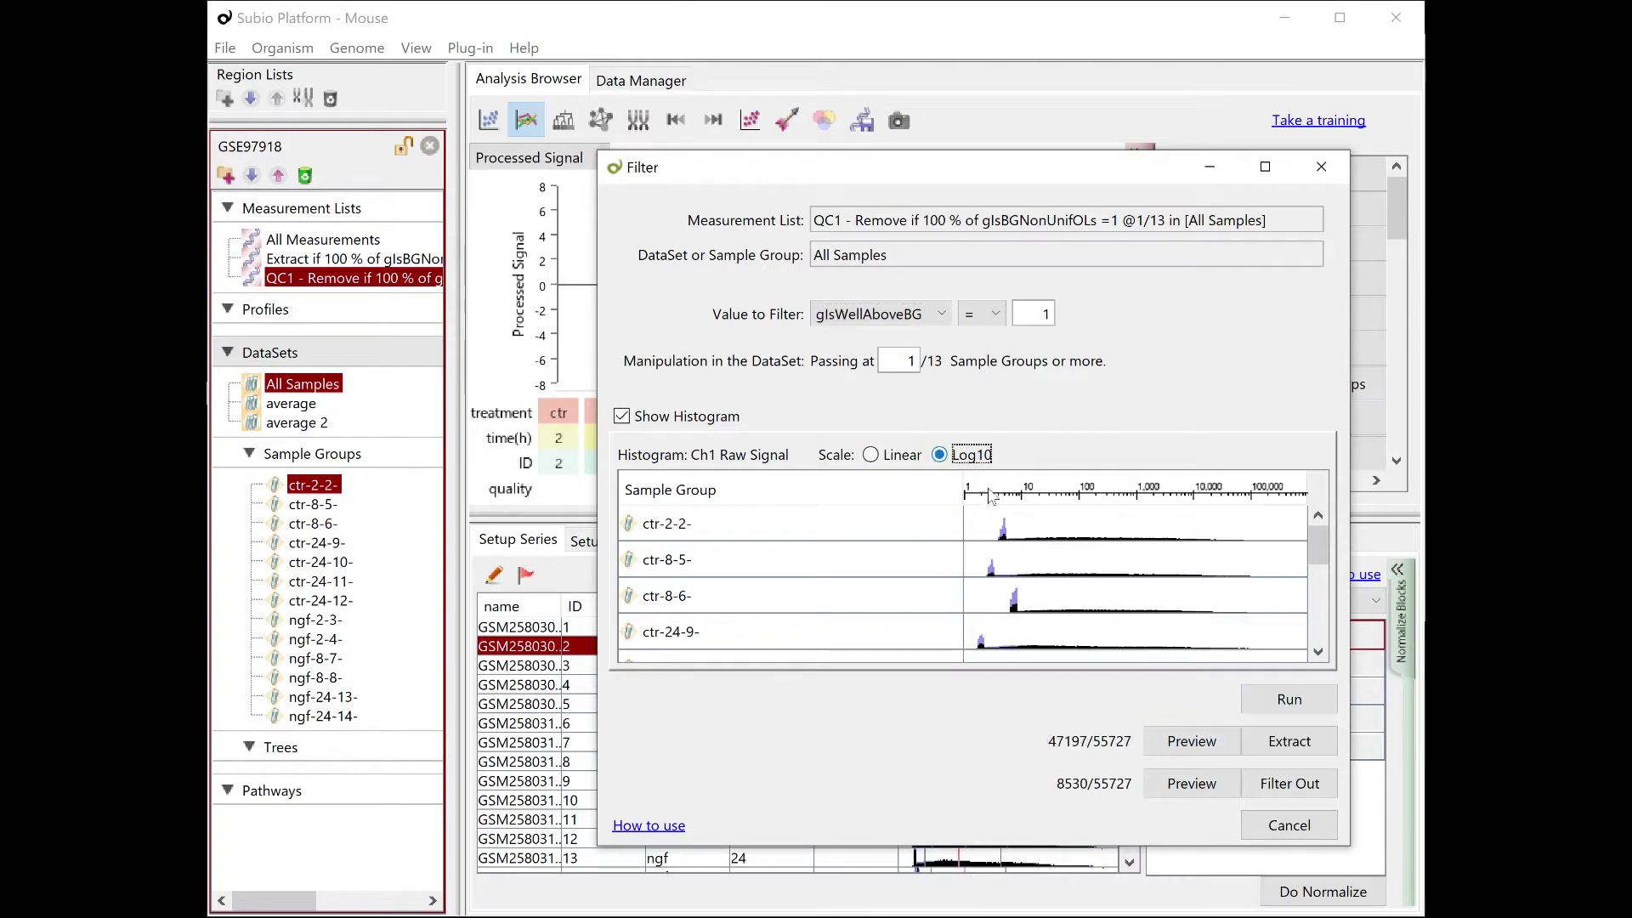
double_click(1037, 316)
type("0")
left_click(1276, 697)
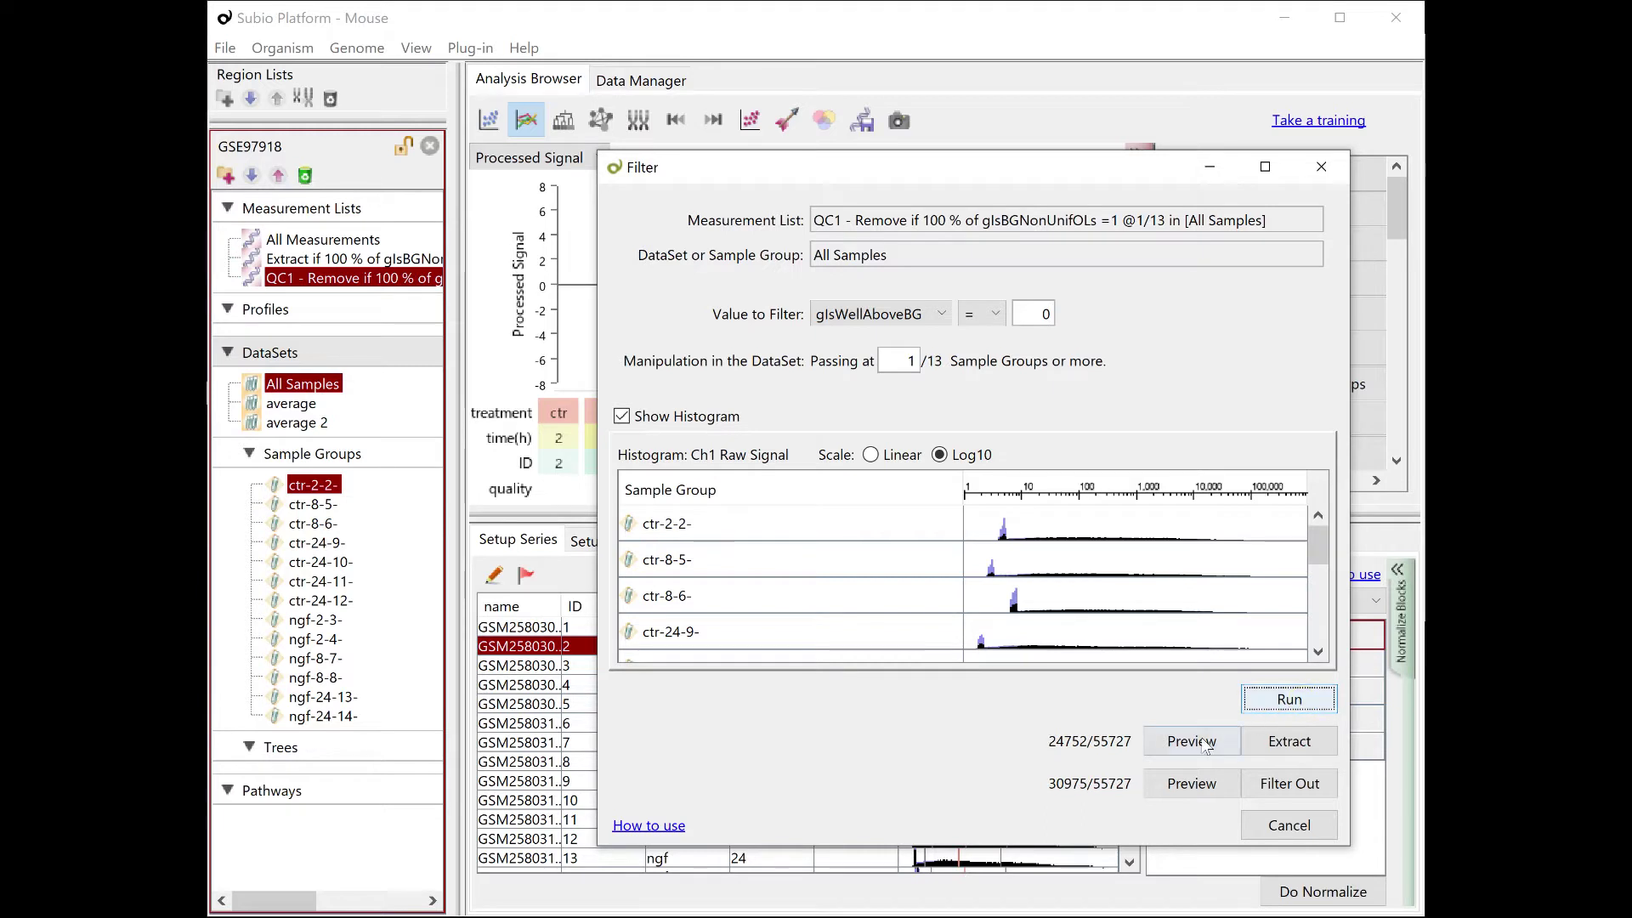
left_click(1189, 738)
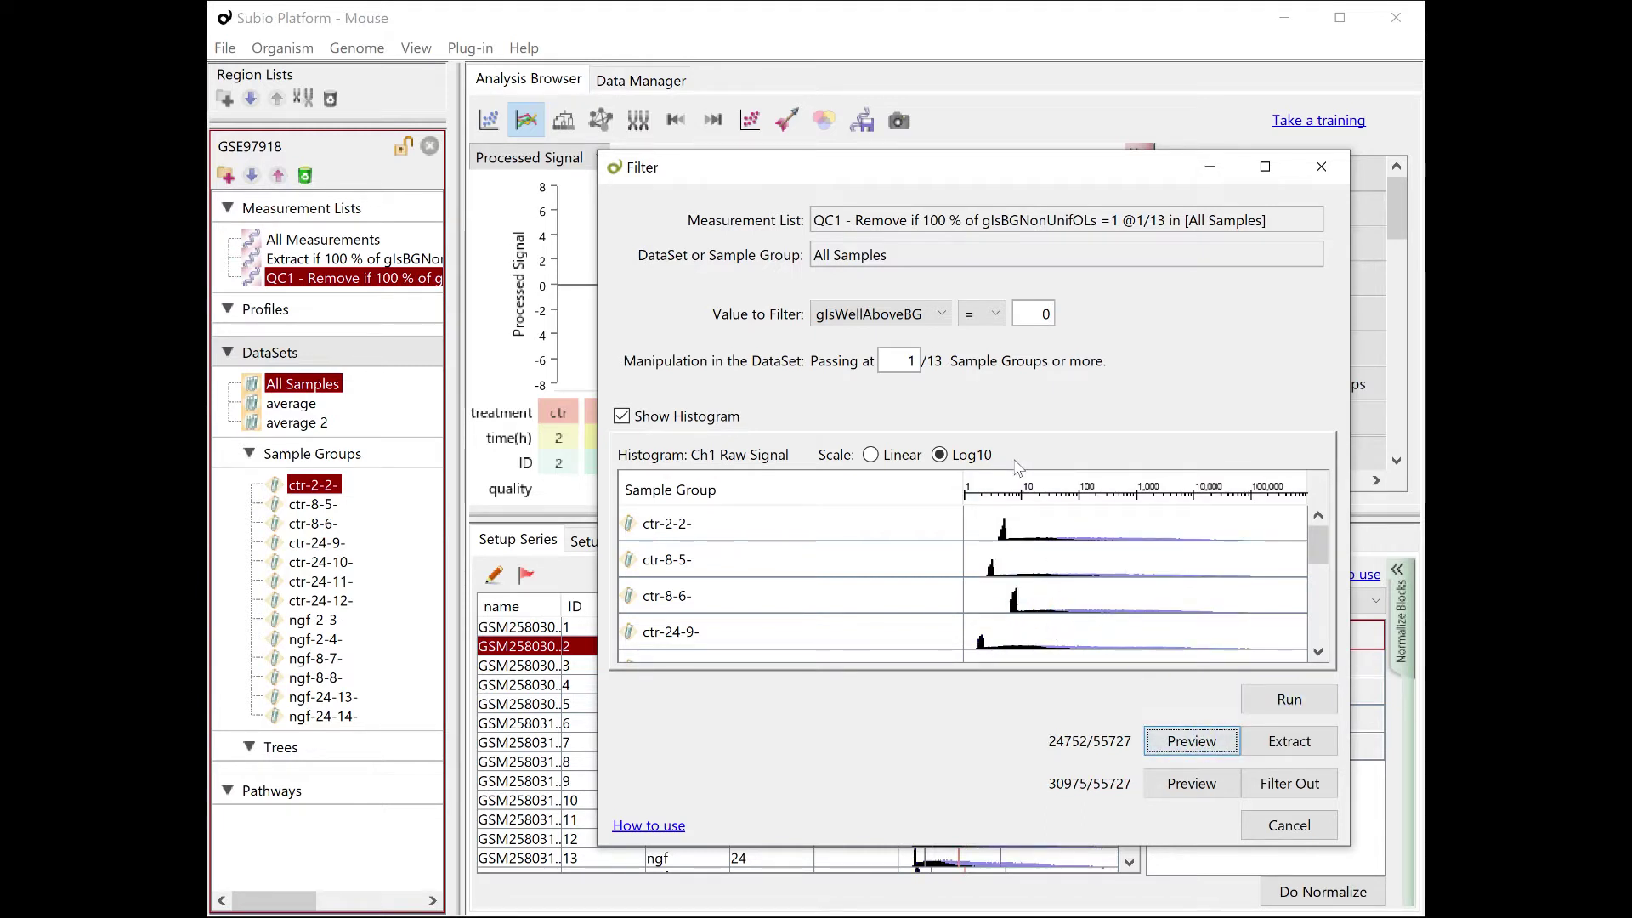
Run the filter on groups ctr-8-5- and ctr-8-6-, reaching 19949 of 55727.
left_click(313, 504)
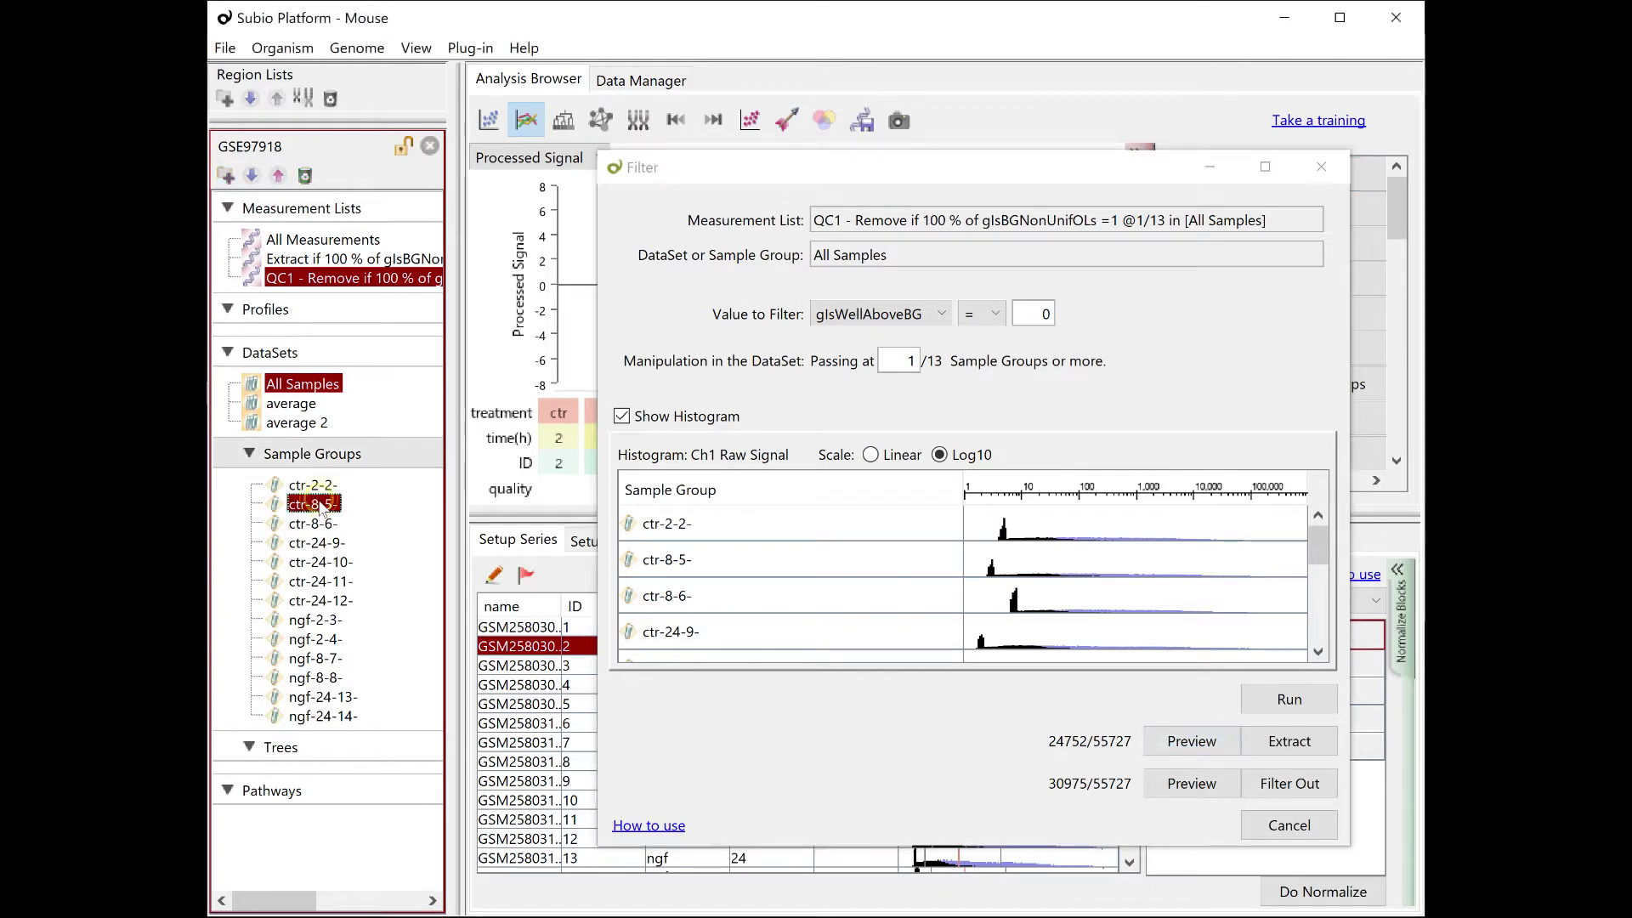
left_click_drag(321, 506, 900, 262)
left_click(1301, 704)
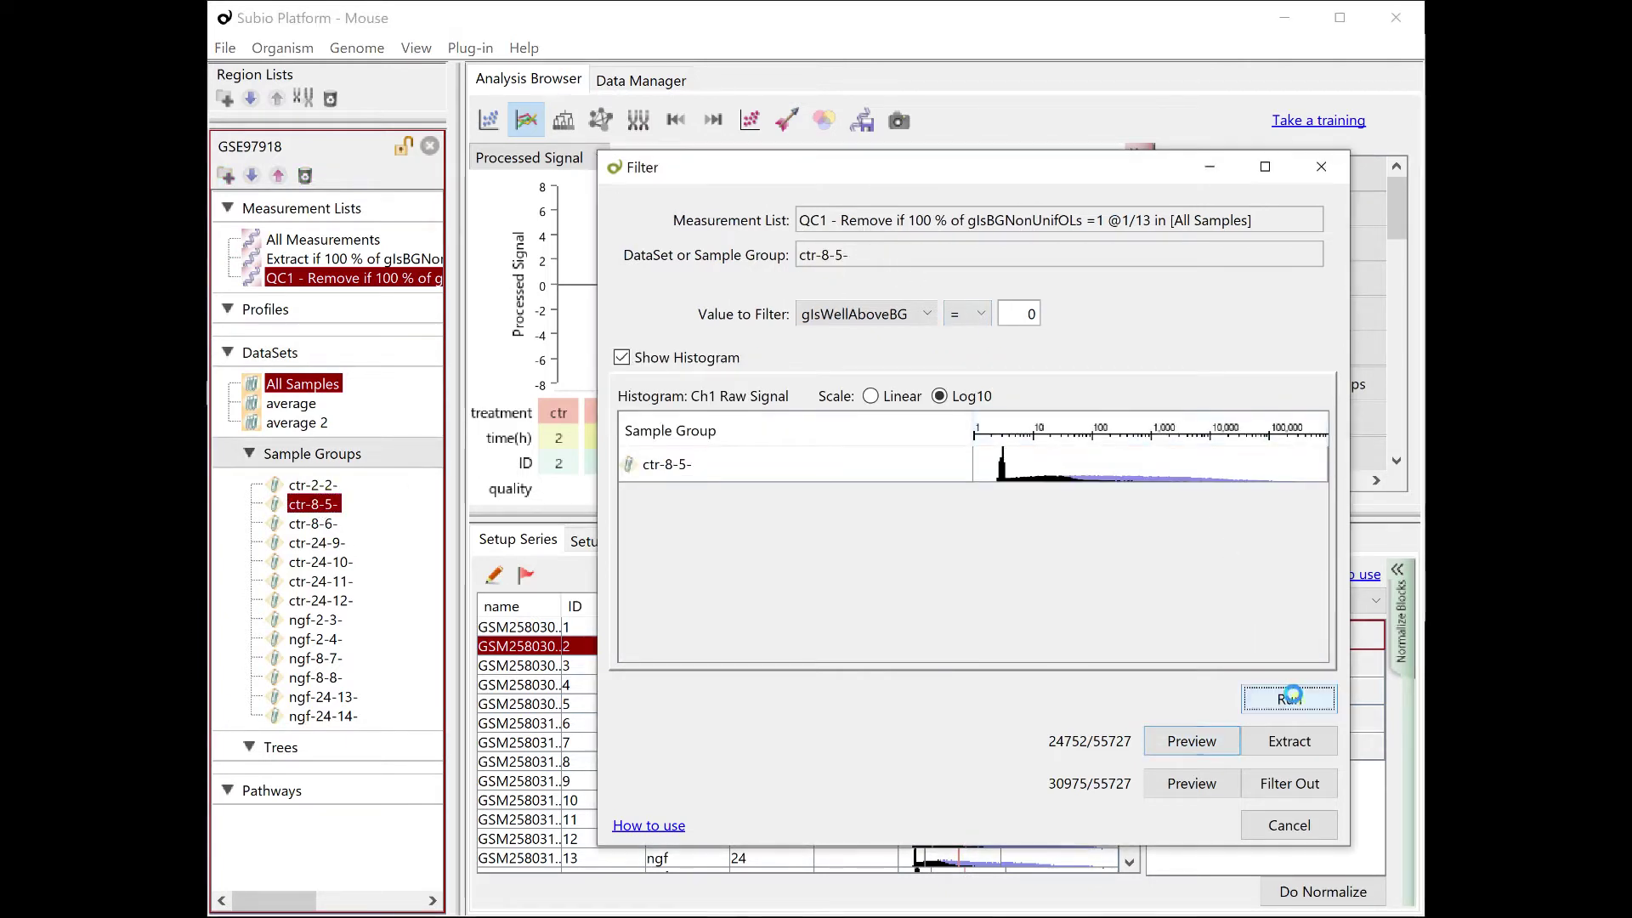
left_click(1201, 747)
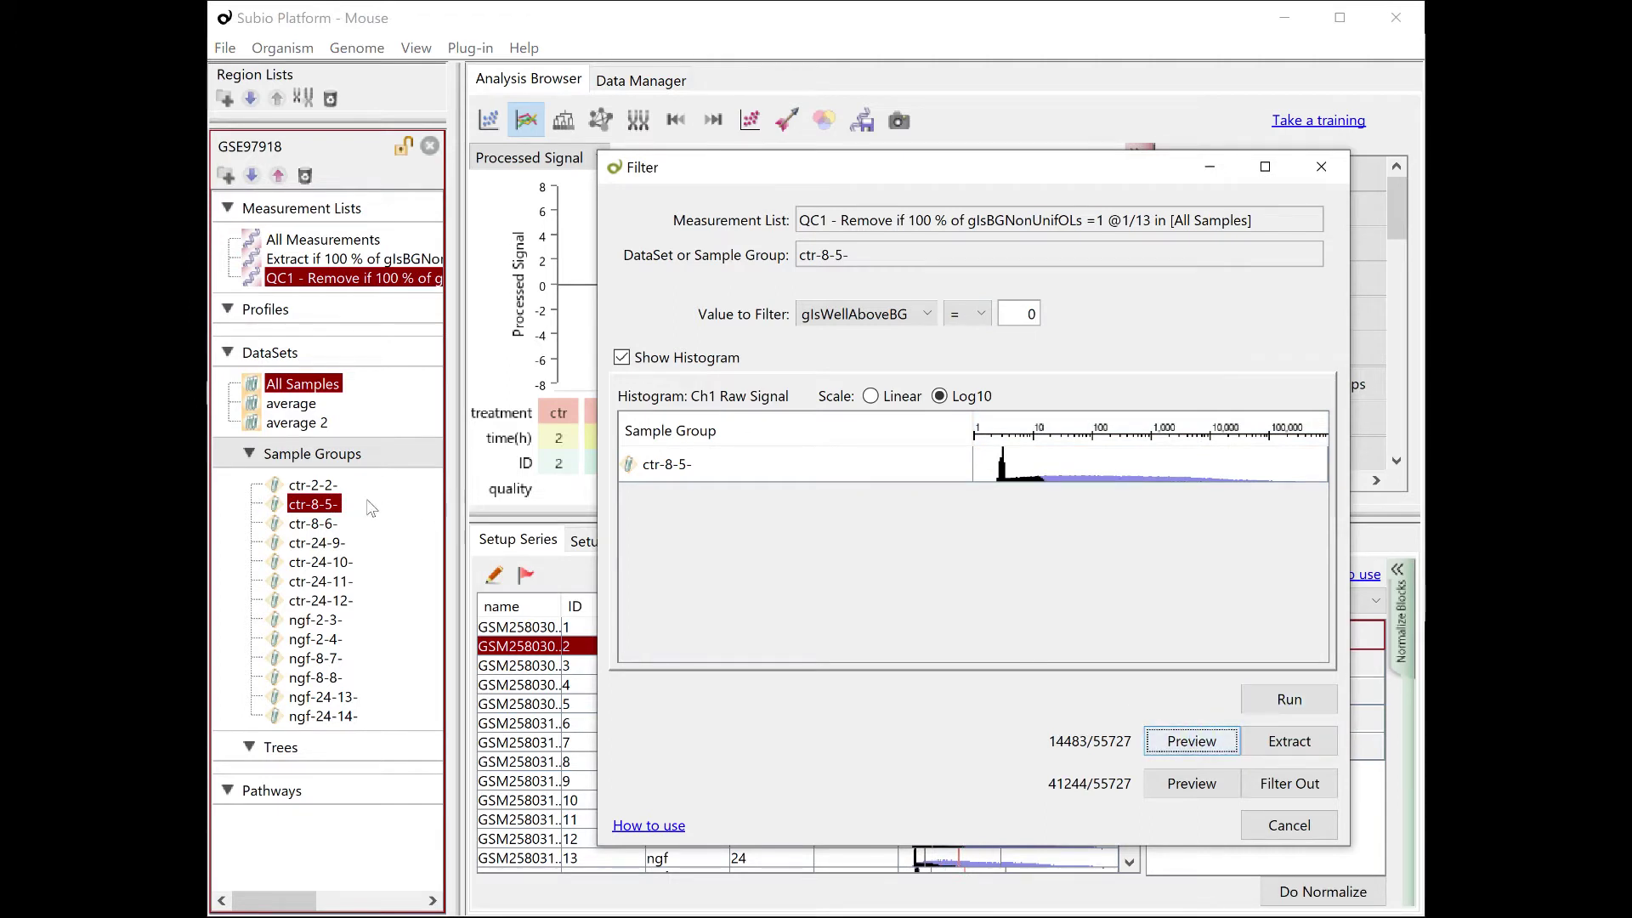
left_click_drag(325, 524, 883, 265)
left_click(1314, 699)
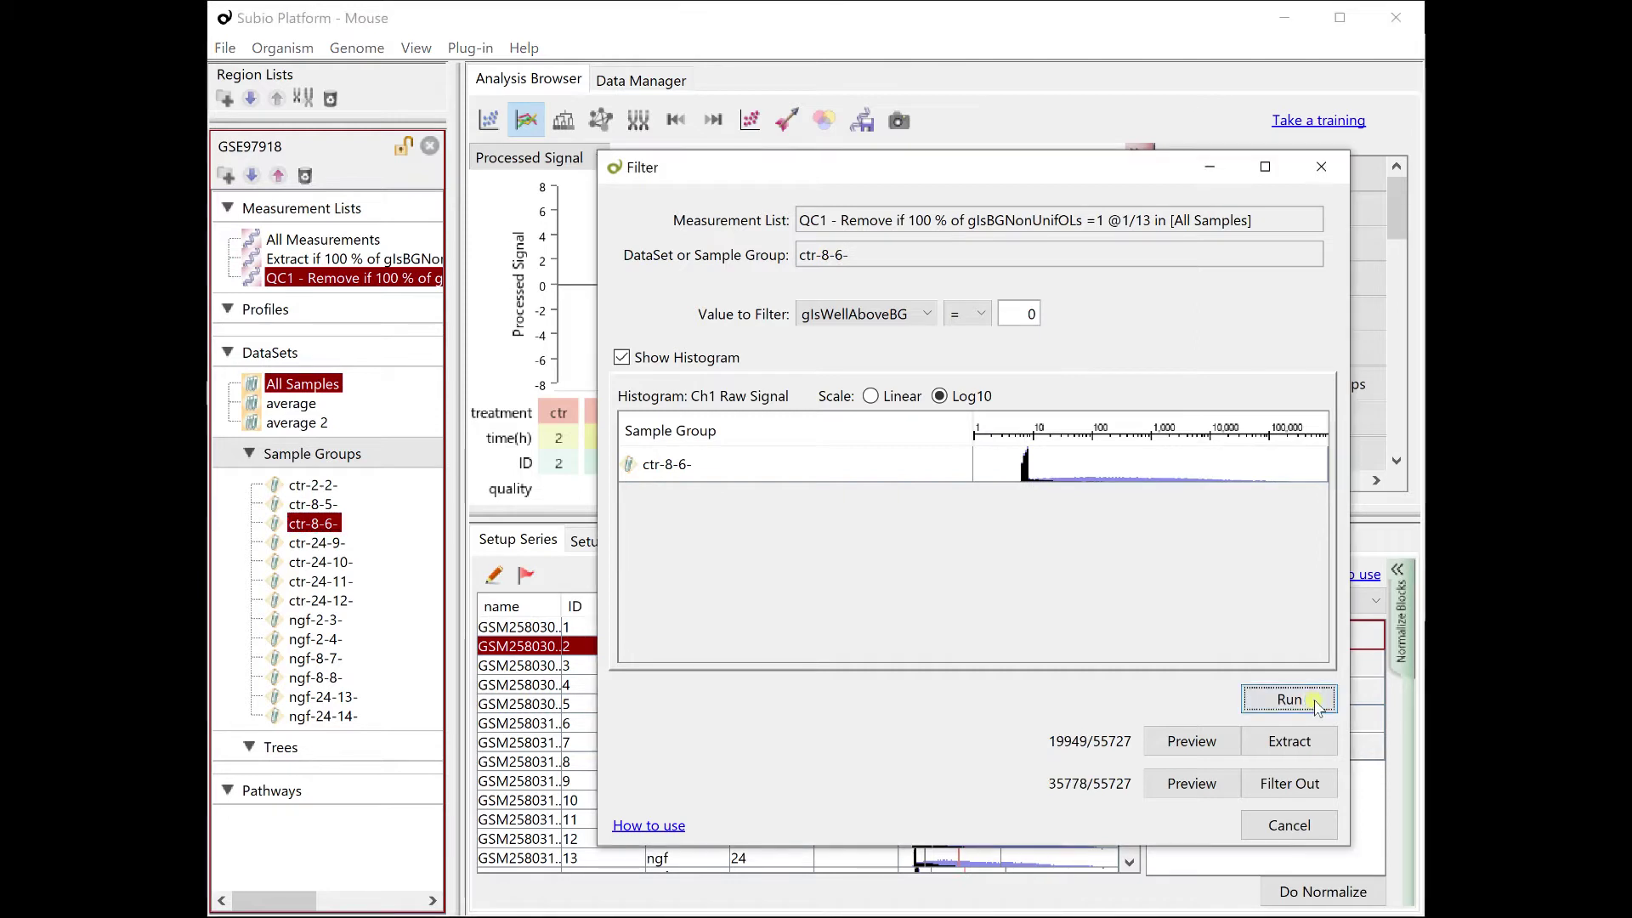
left_click(1192, 741)
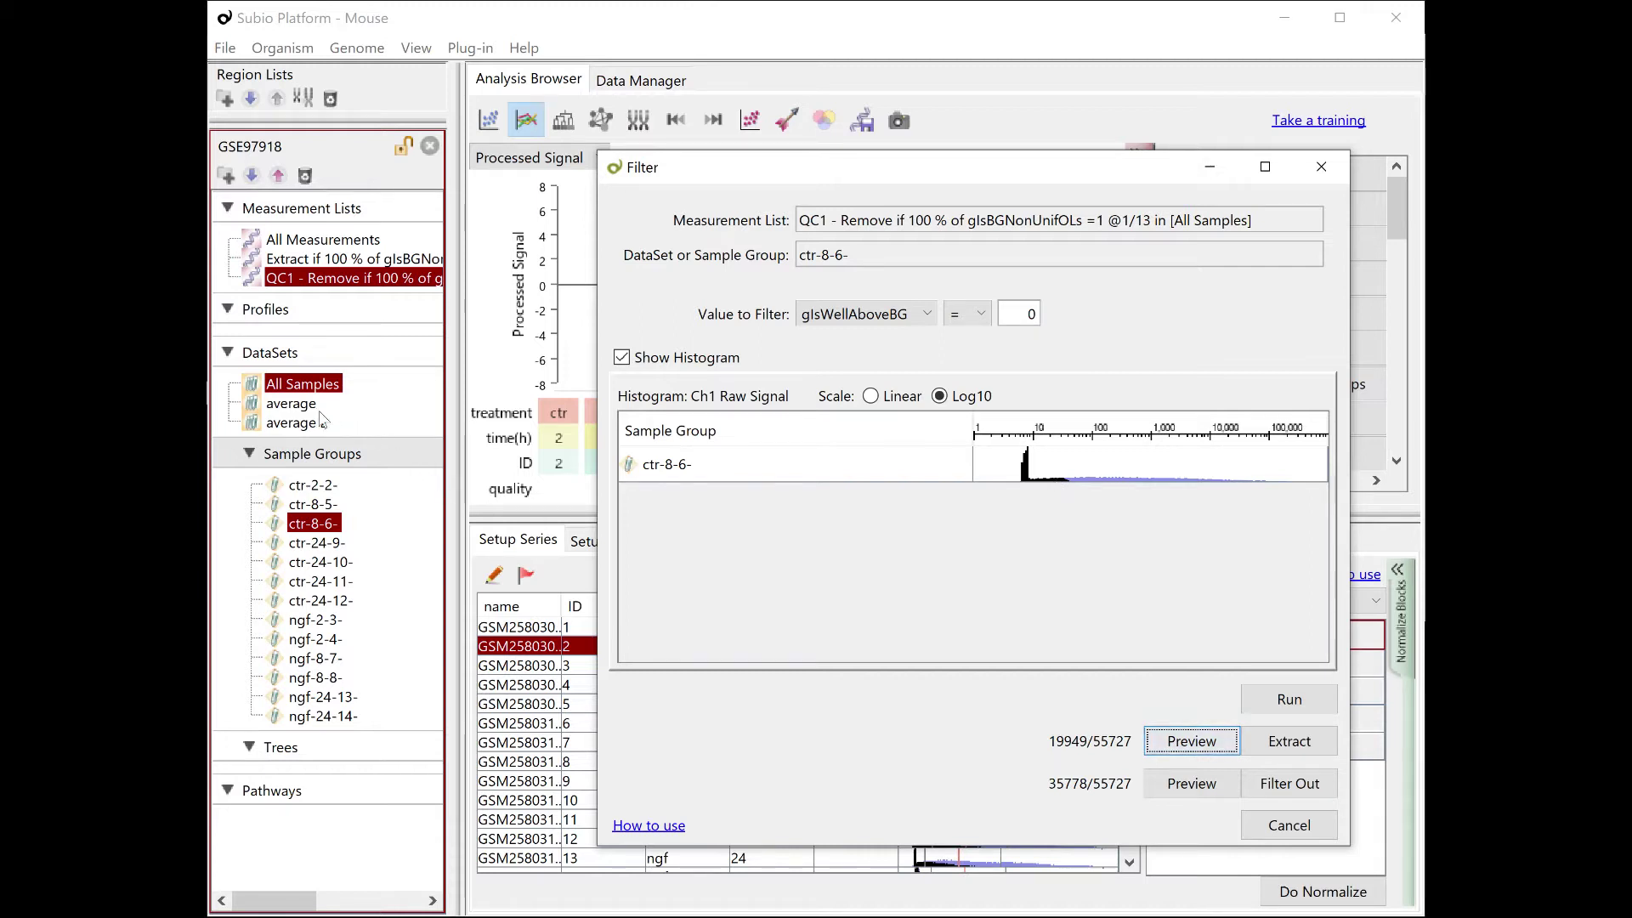
Run the filter on the six 'average 2' groups, keeping 8381 of 55727 probes.
left_click(294, 404)
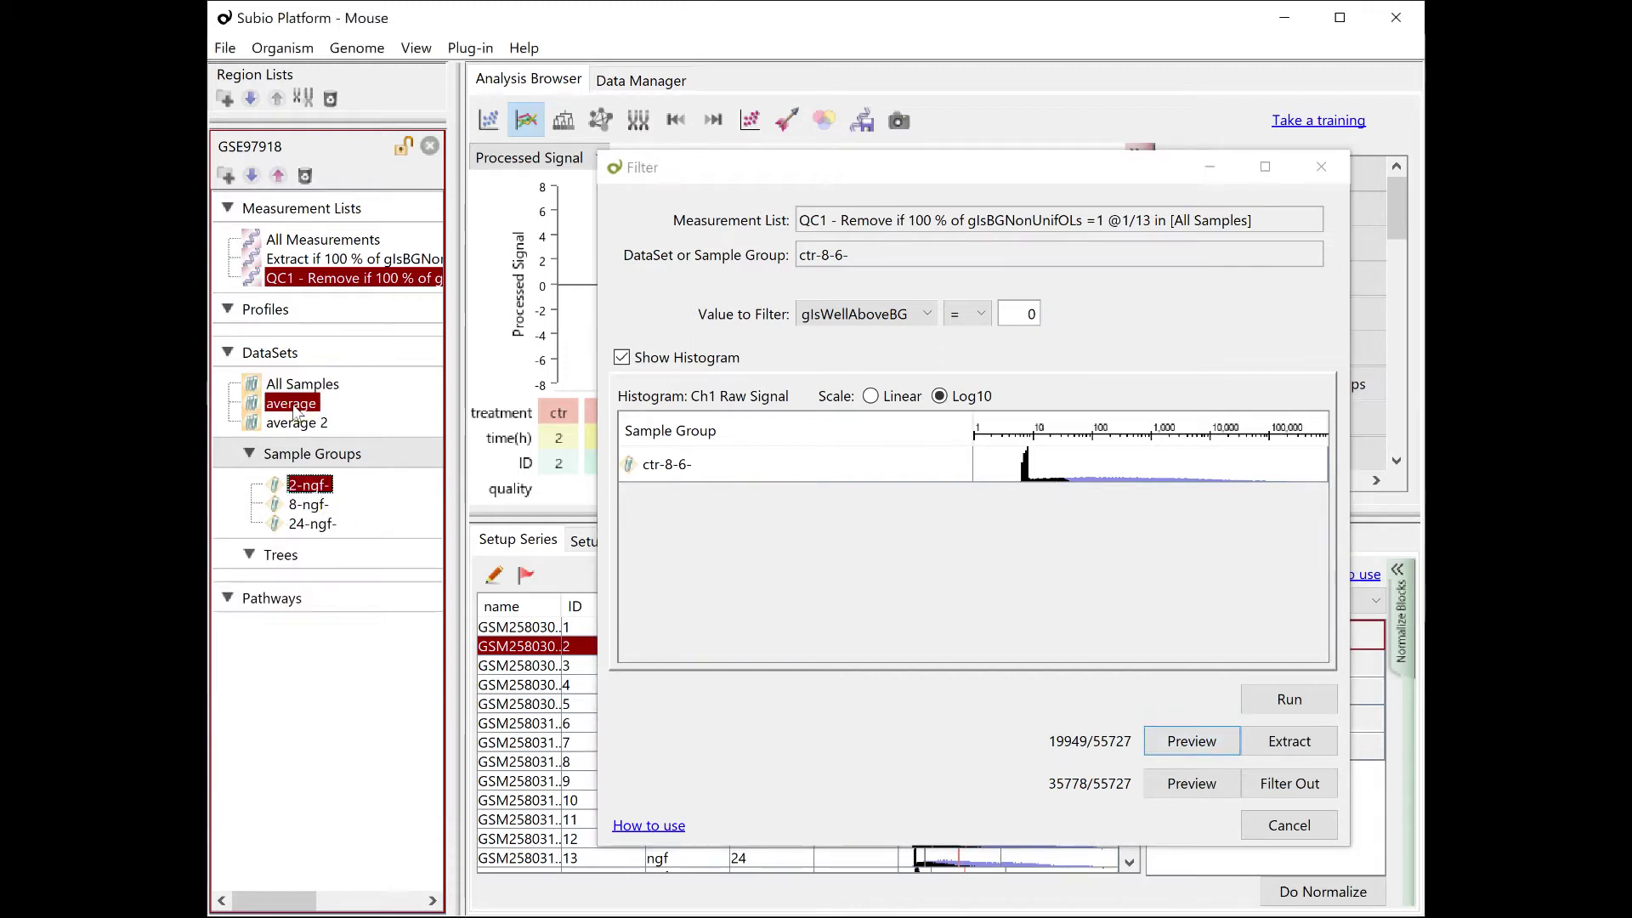
left_click_drag(896, 255, 888, 264)
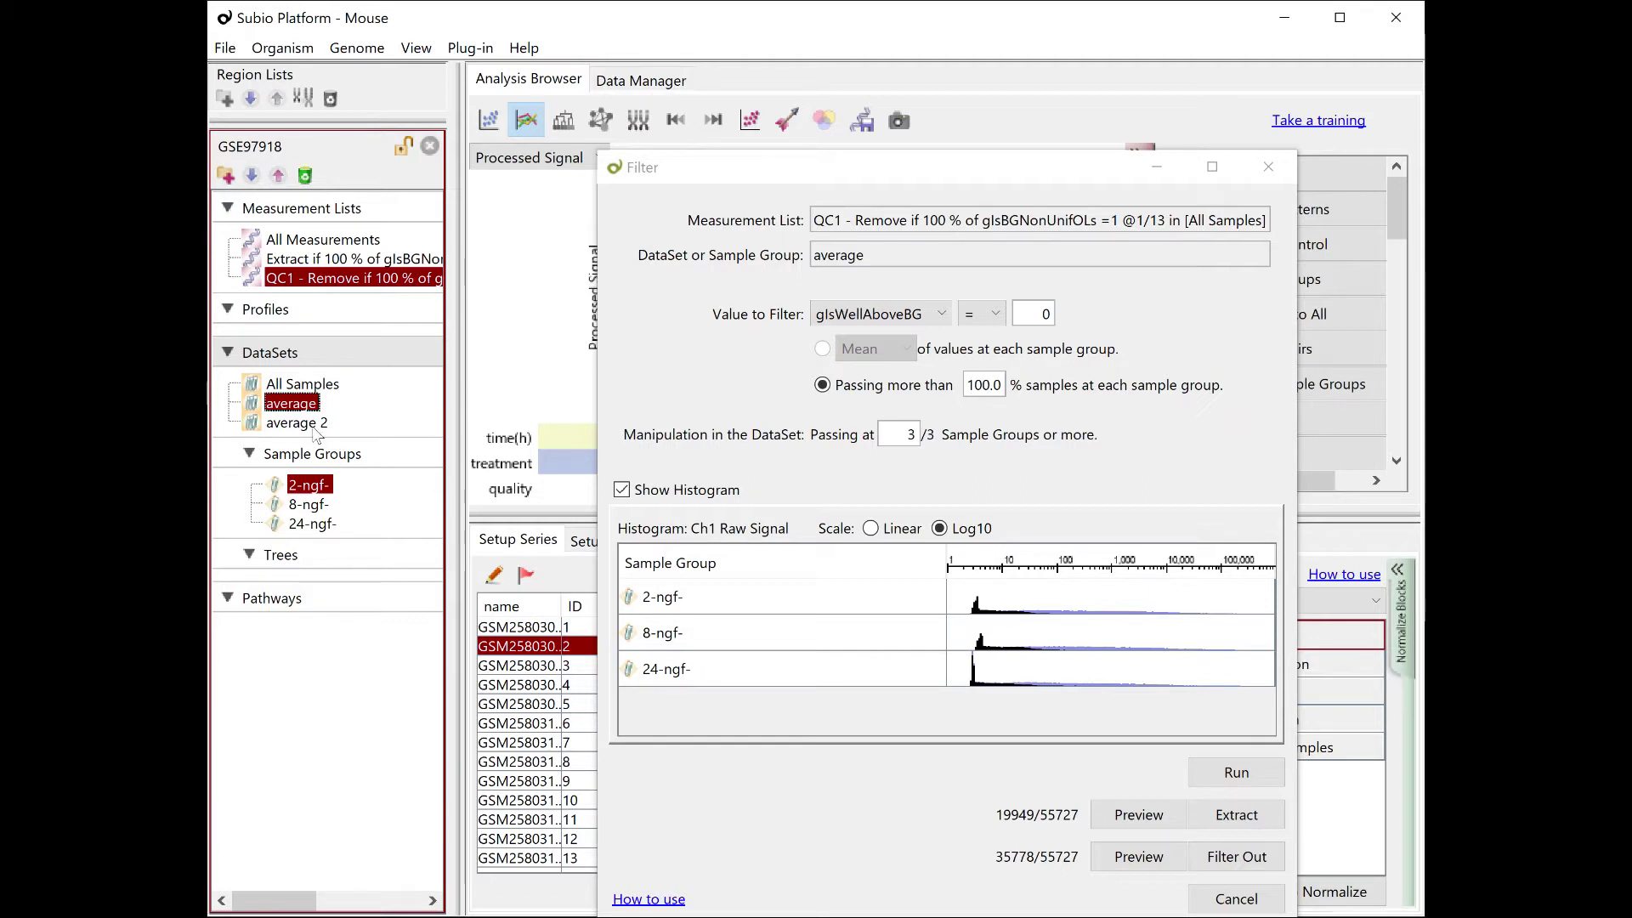
left_click_drag(304, 423, 866, 303)
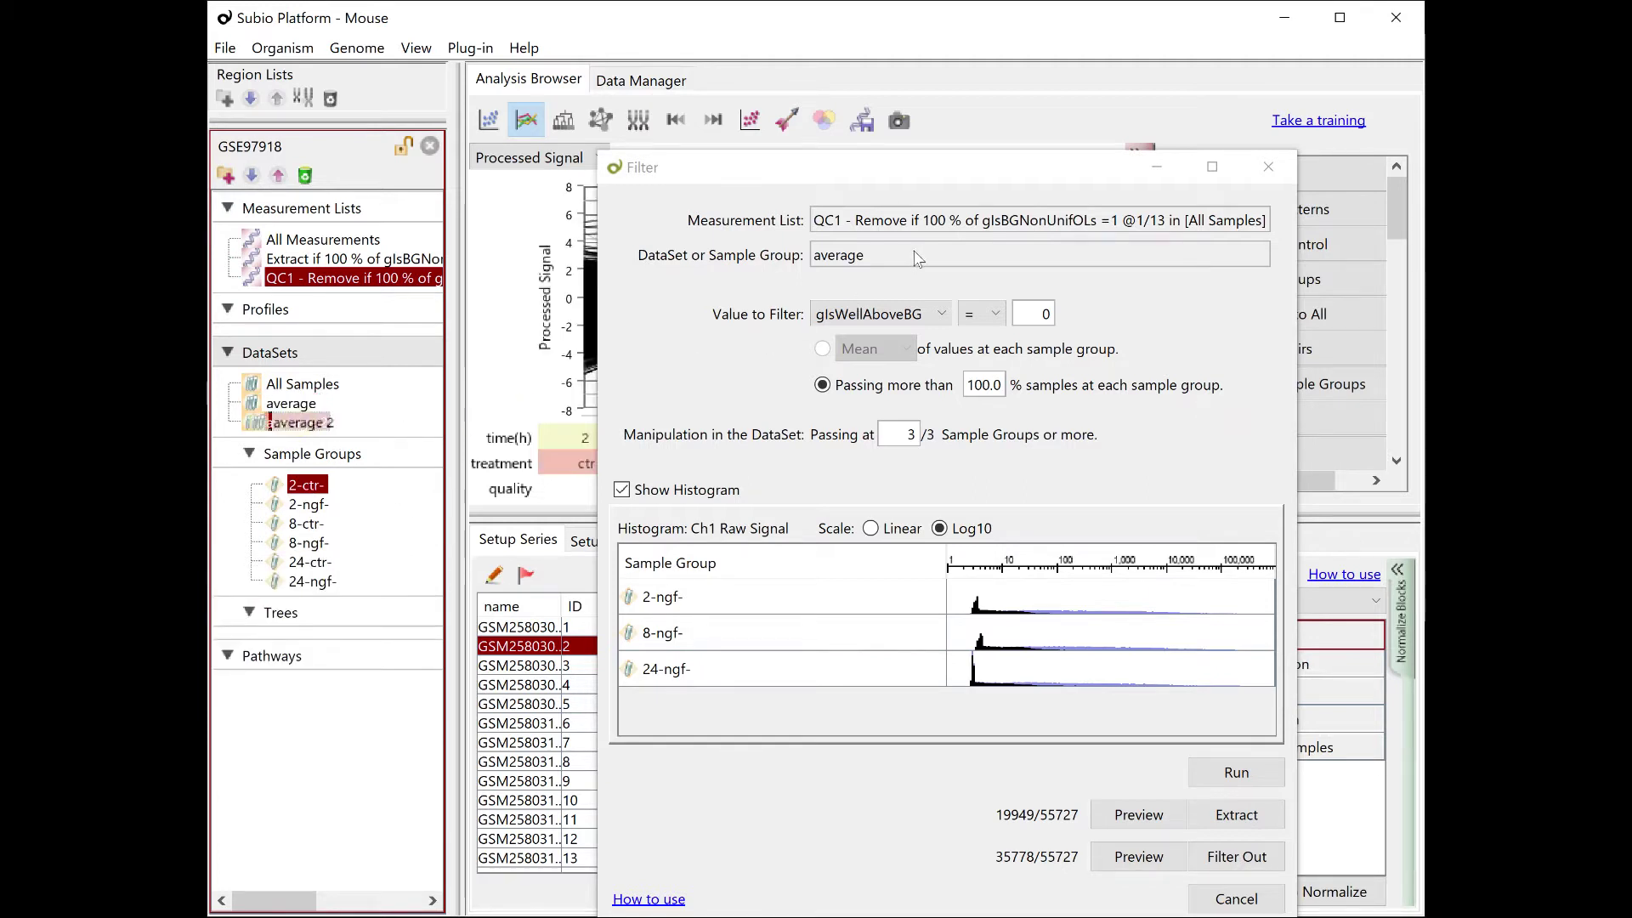
left_click_drag(916, 259, 906, 262)
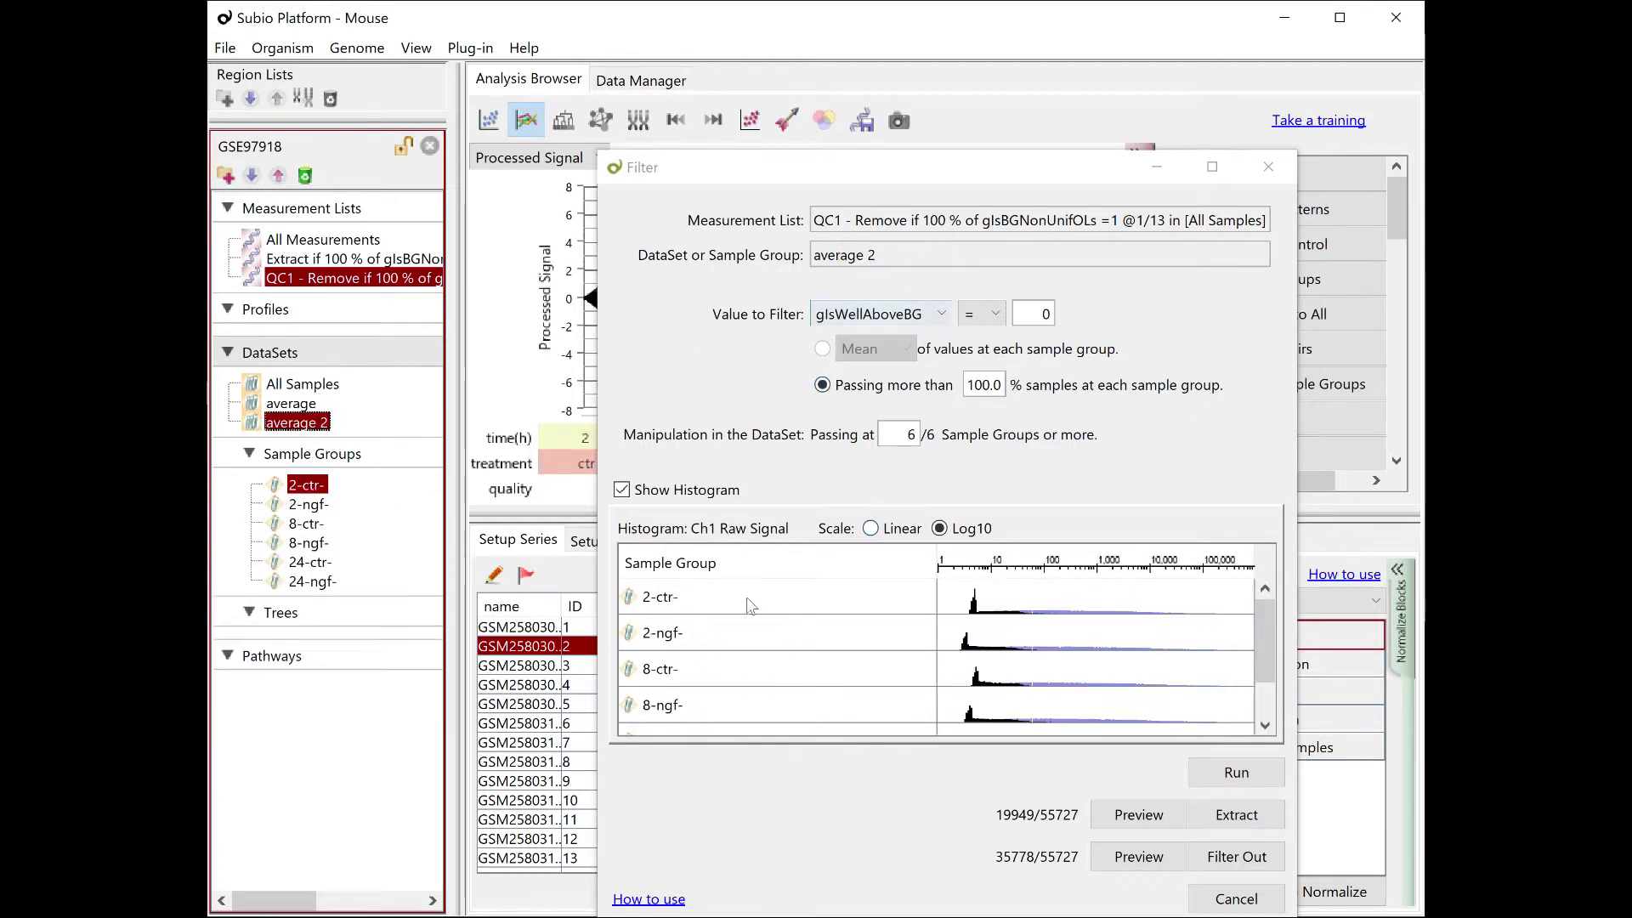
mouse_move(1267, 628)
left_mouse_down()
mouse_move(1272, 689)
mouse_move(1285, 619)
left_mouse_up()
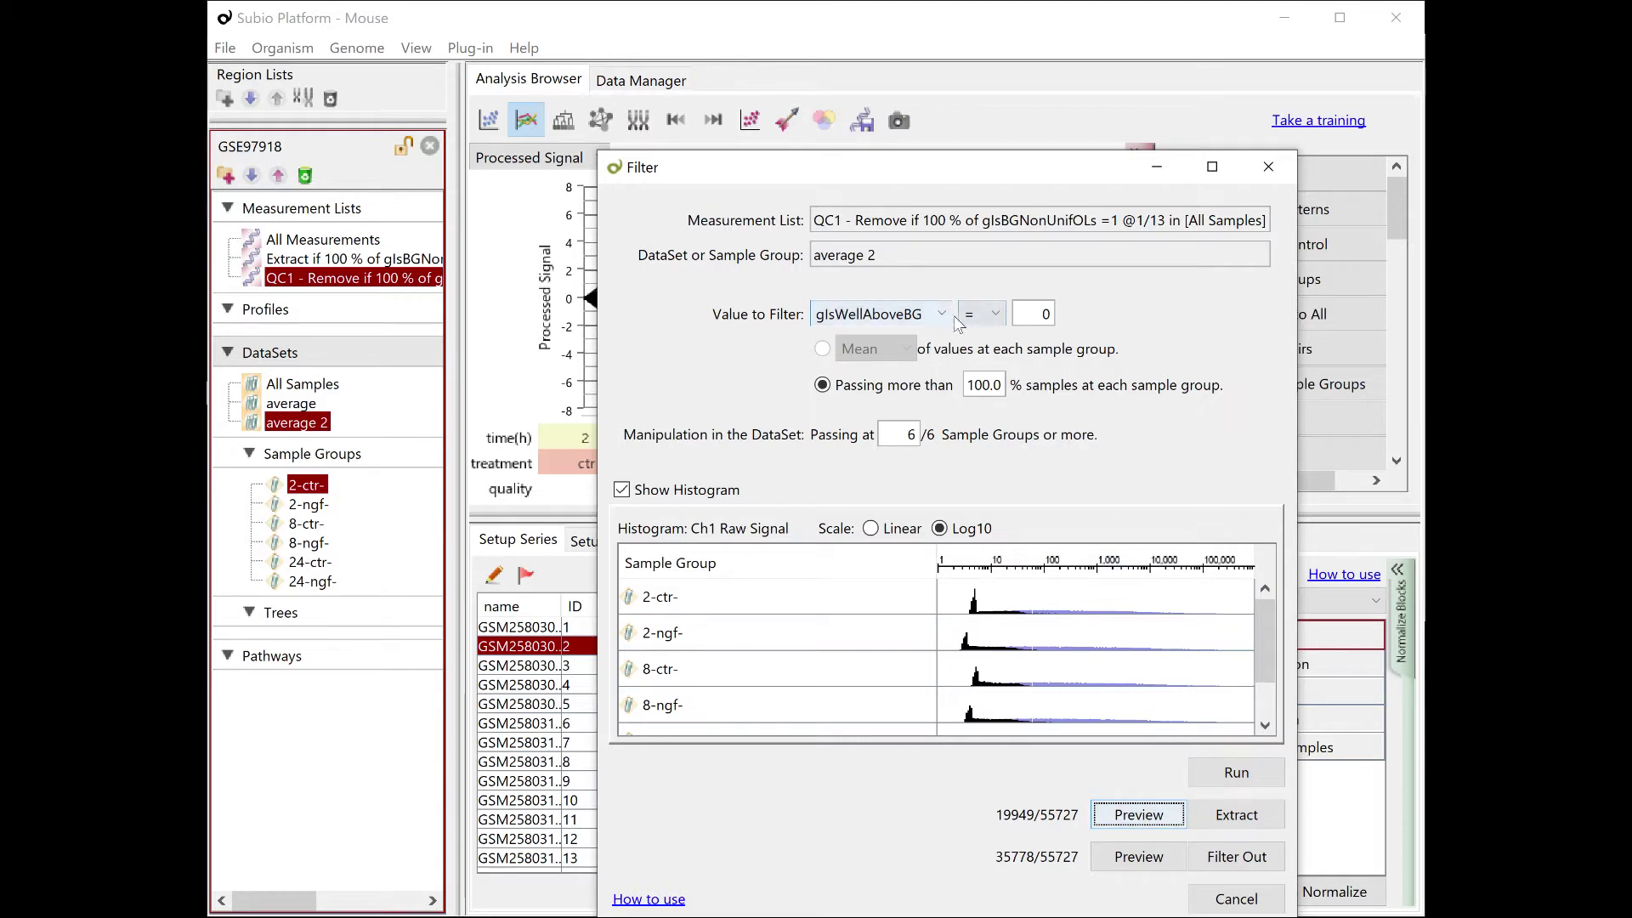
left_click(1224, 770)
Switch the main plot to a scatter plot, keeping the Filter window in view.
left_click(1155, 819)
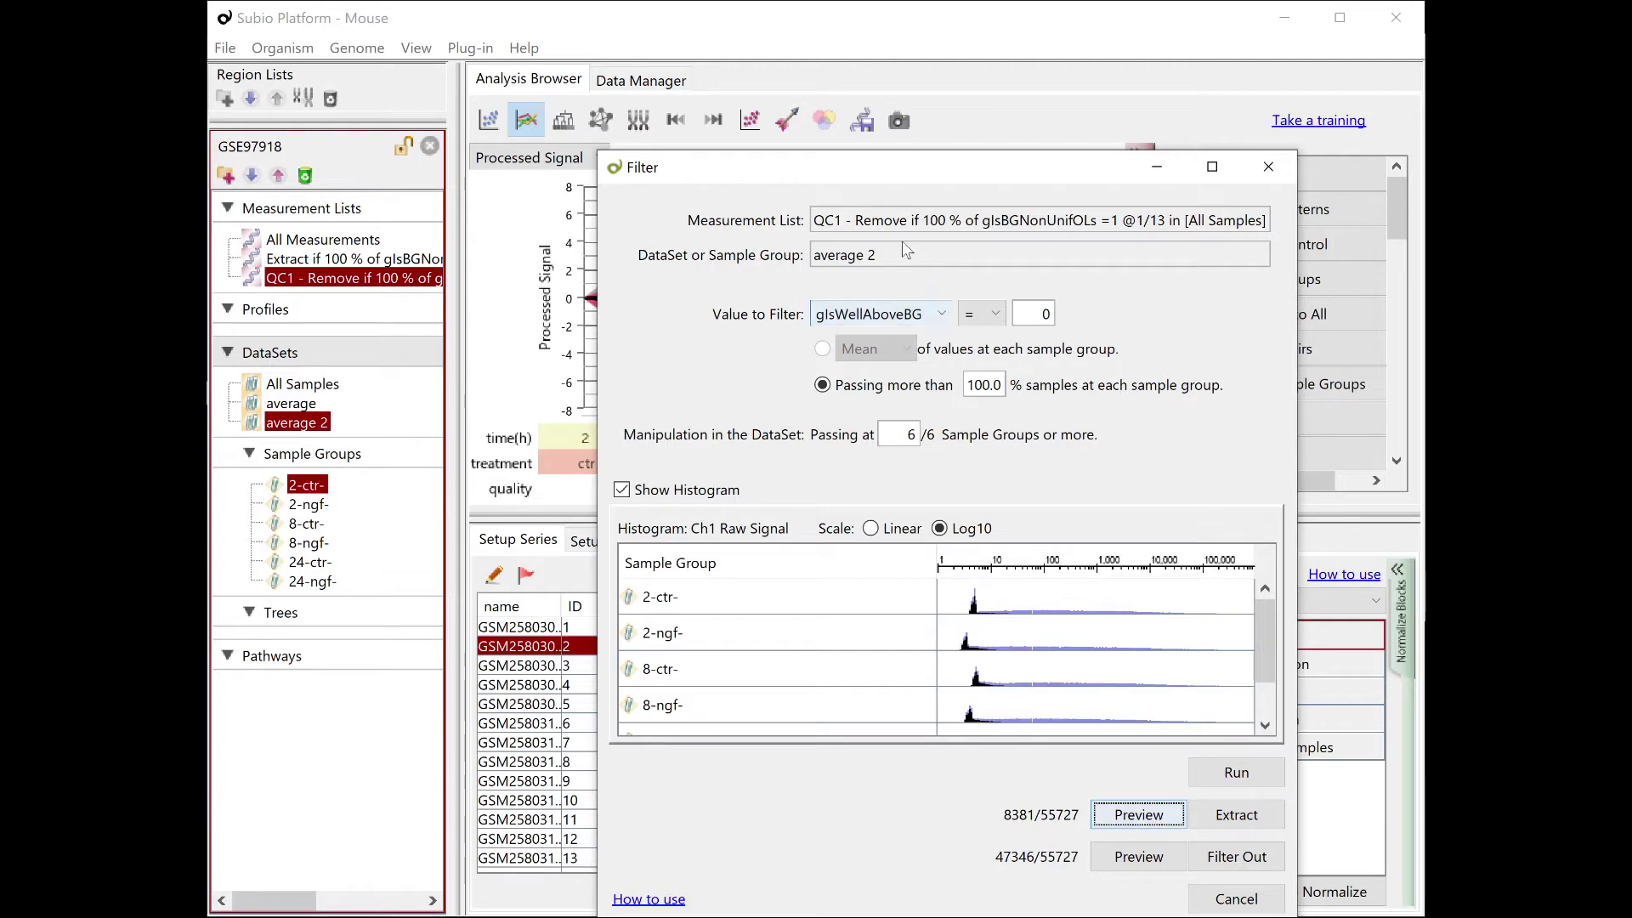
left_click_drag(799, 177, 1128, 155)
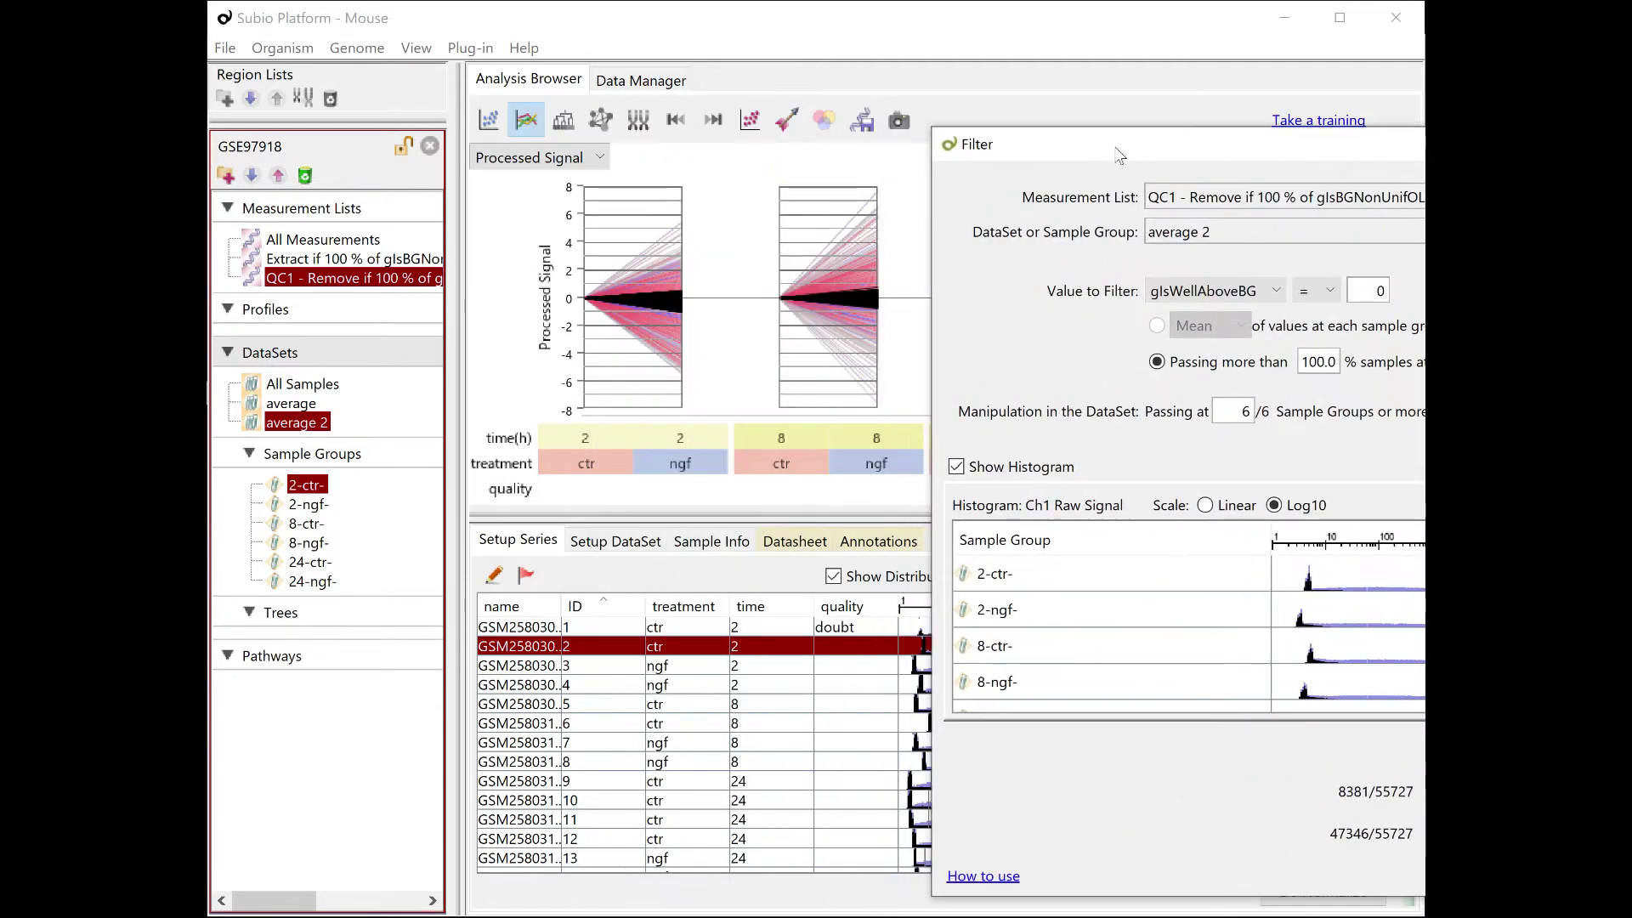
left_click(488, 118)
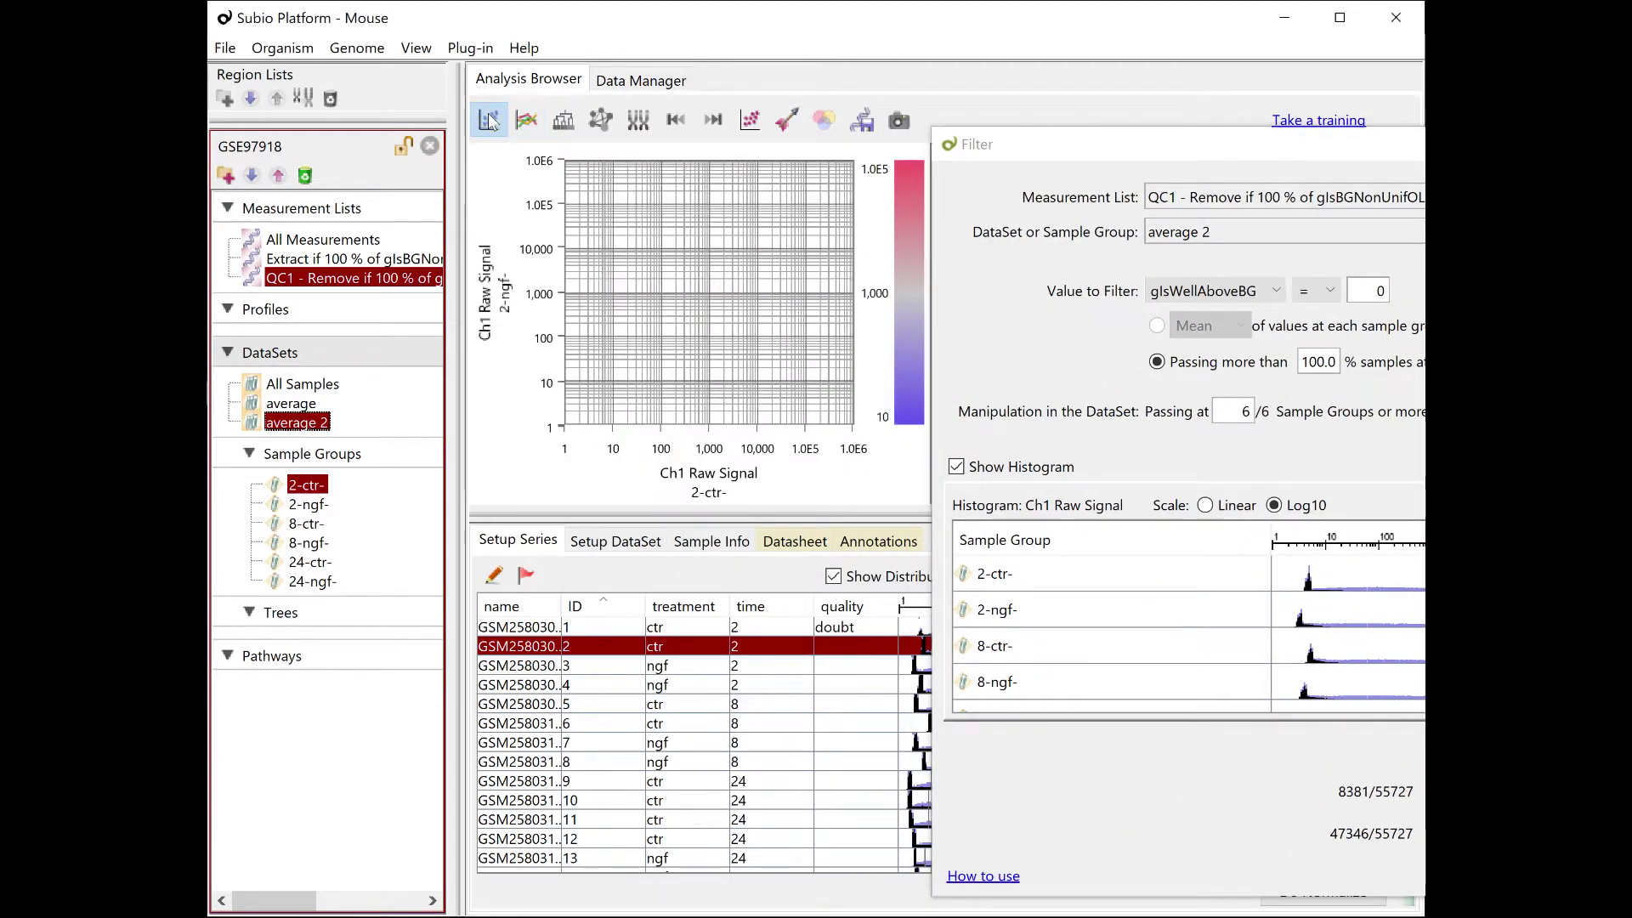
left_click_drag(1066, 154, 805, 116)
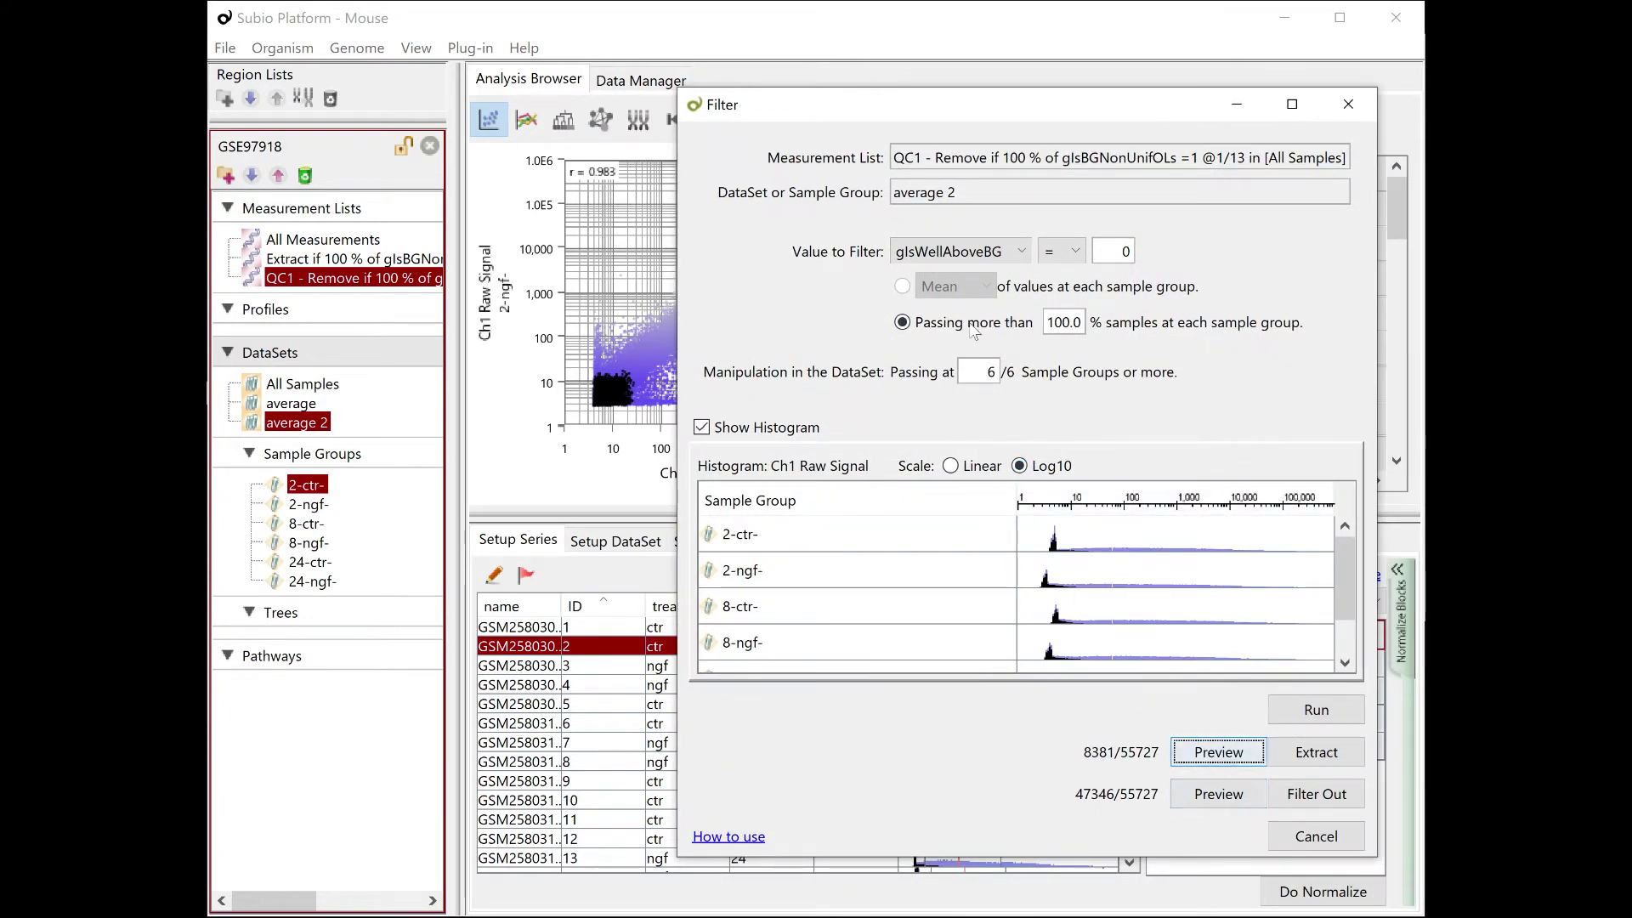
Require passing in more than 50% of samples, then rerun and preview.
left_click_drag(1063, 323, 1028, 329)
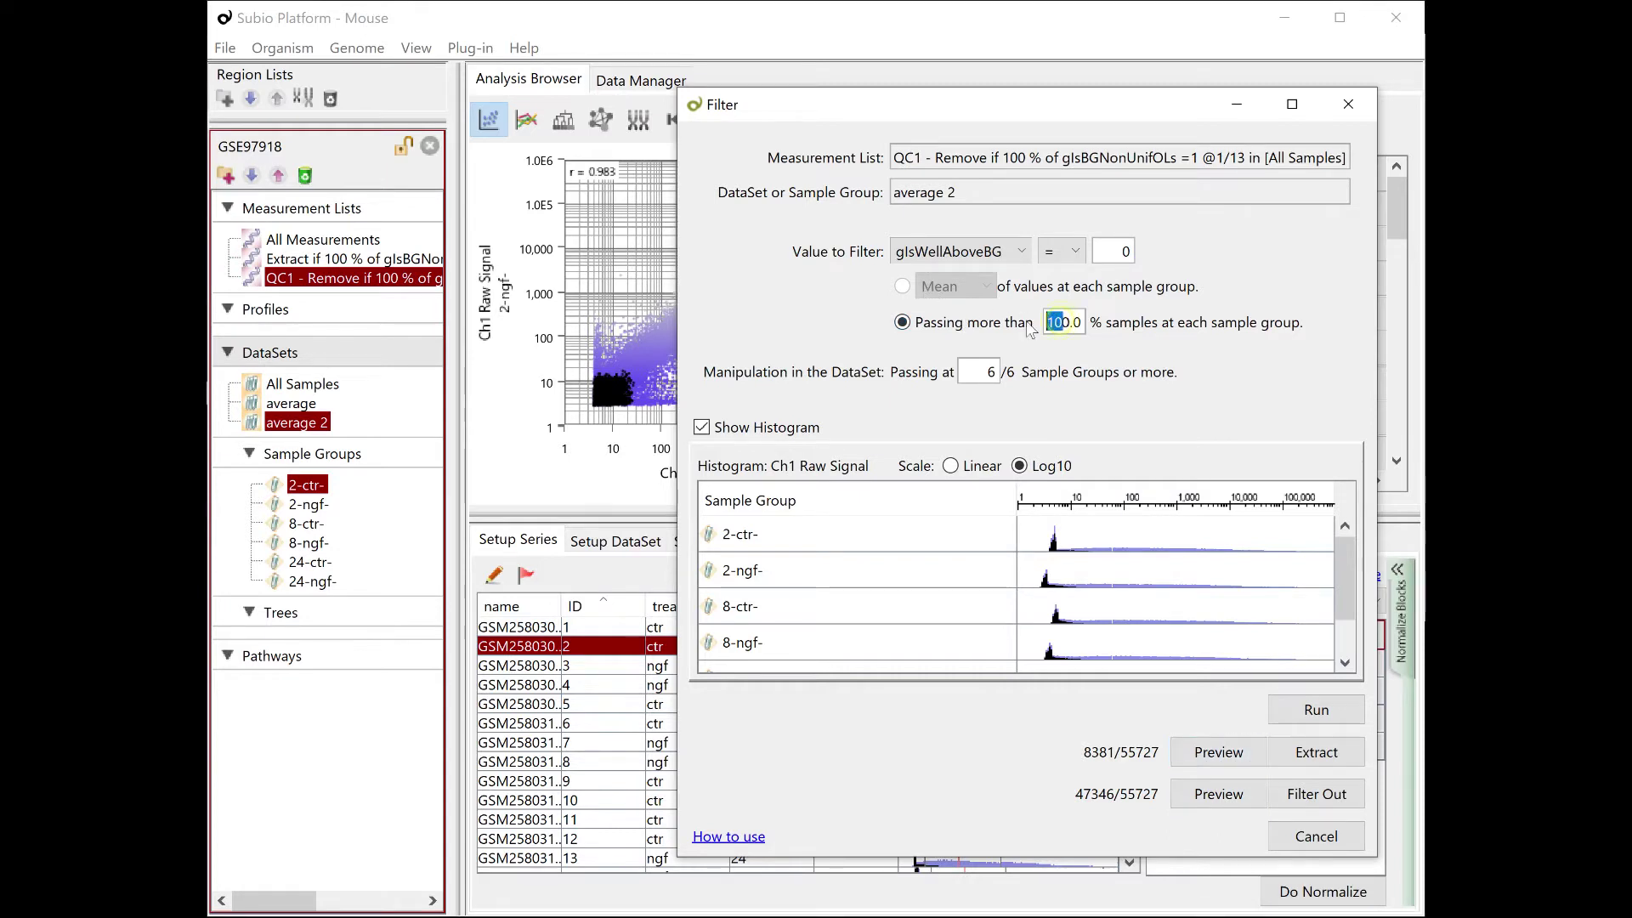
type("5")
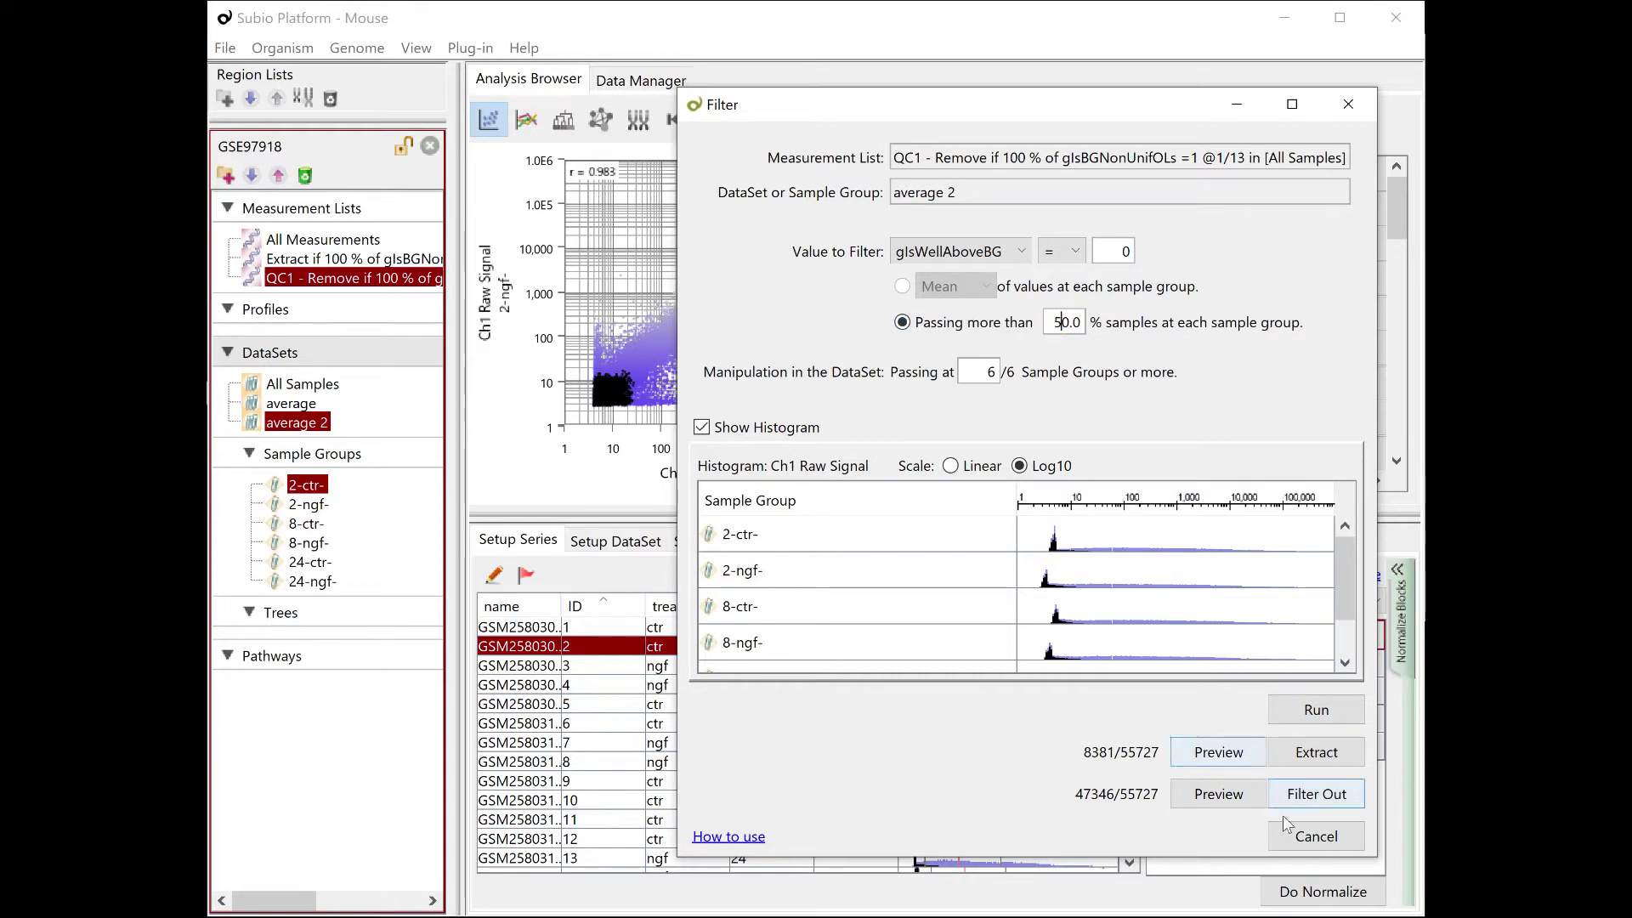
left_click(1316, 710)
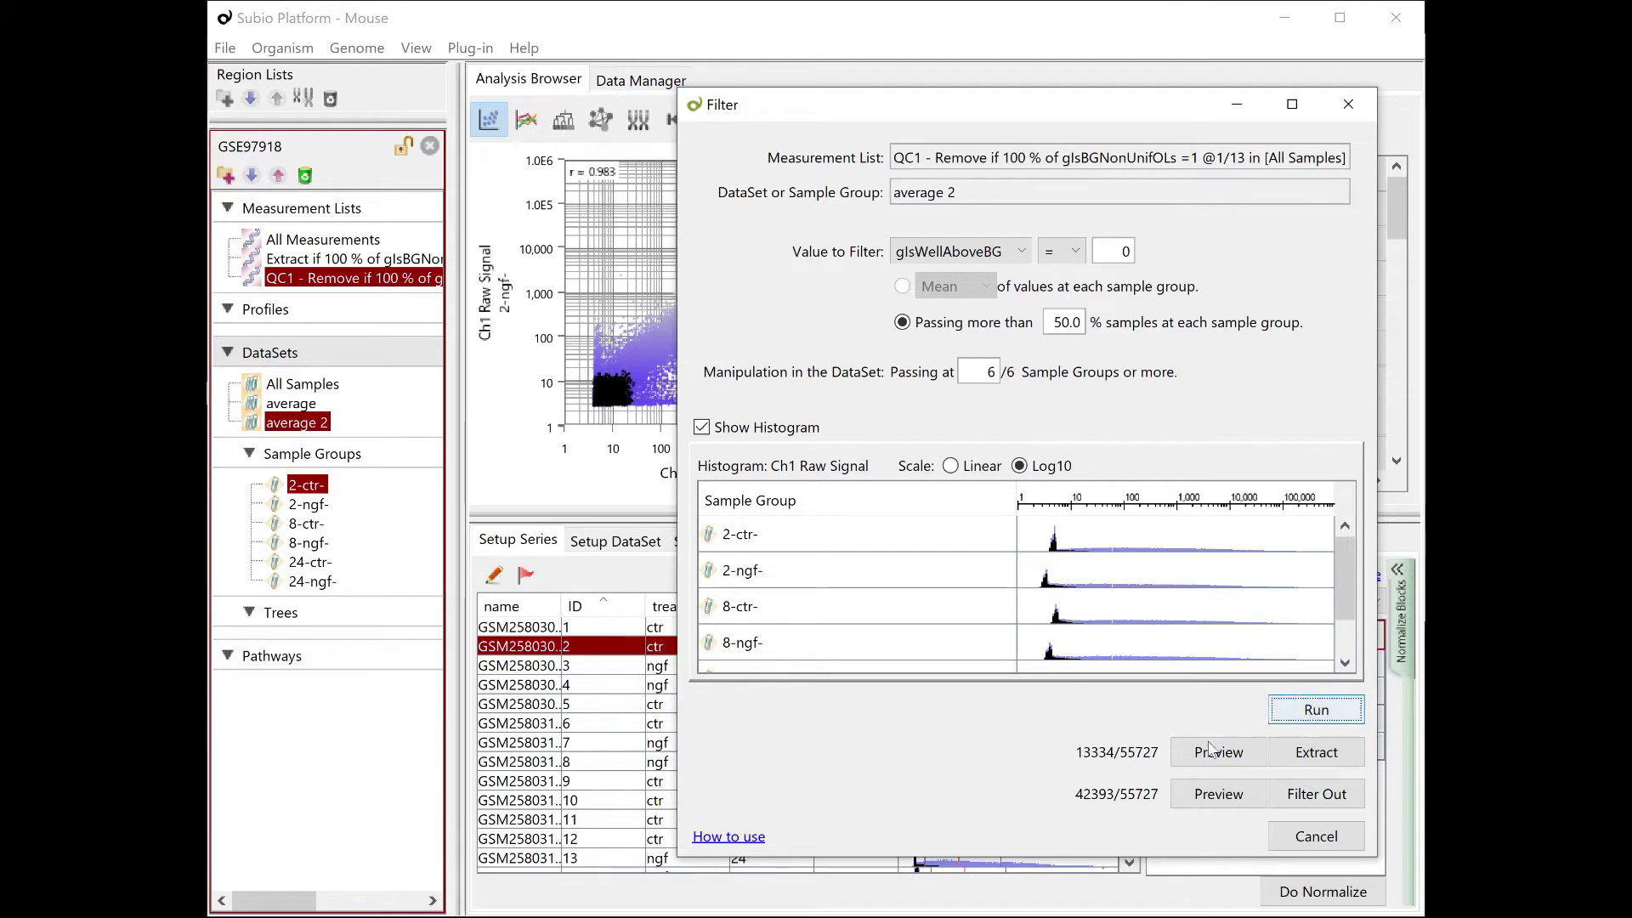
left_click(1202, 752)
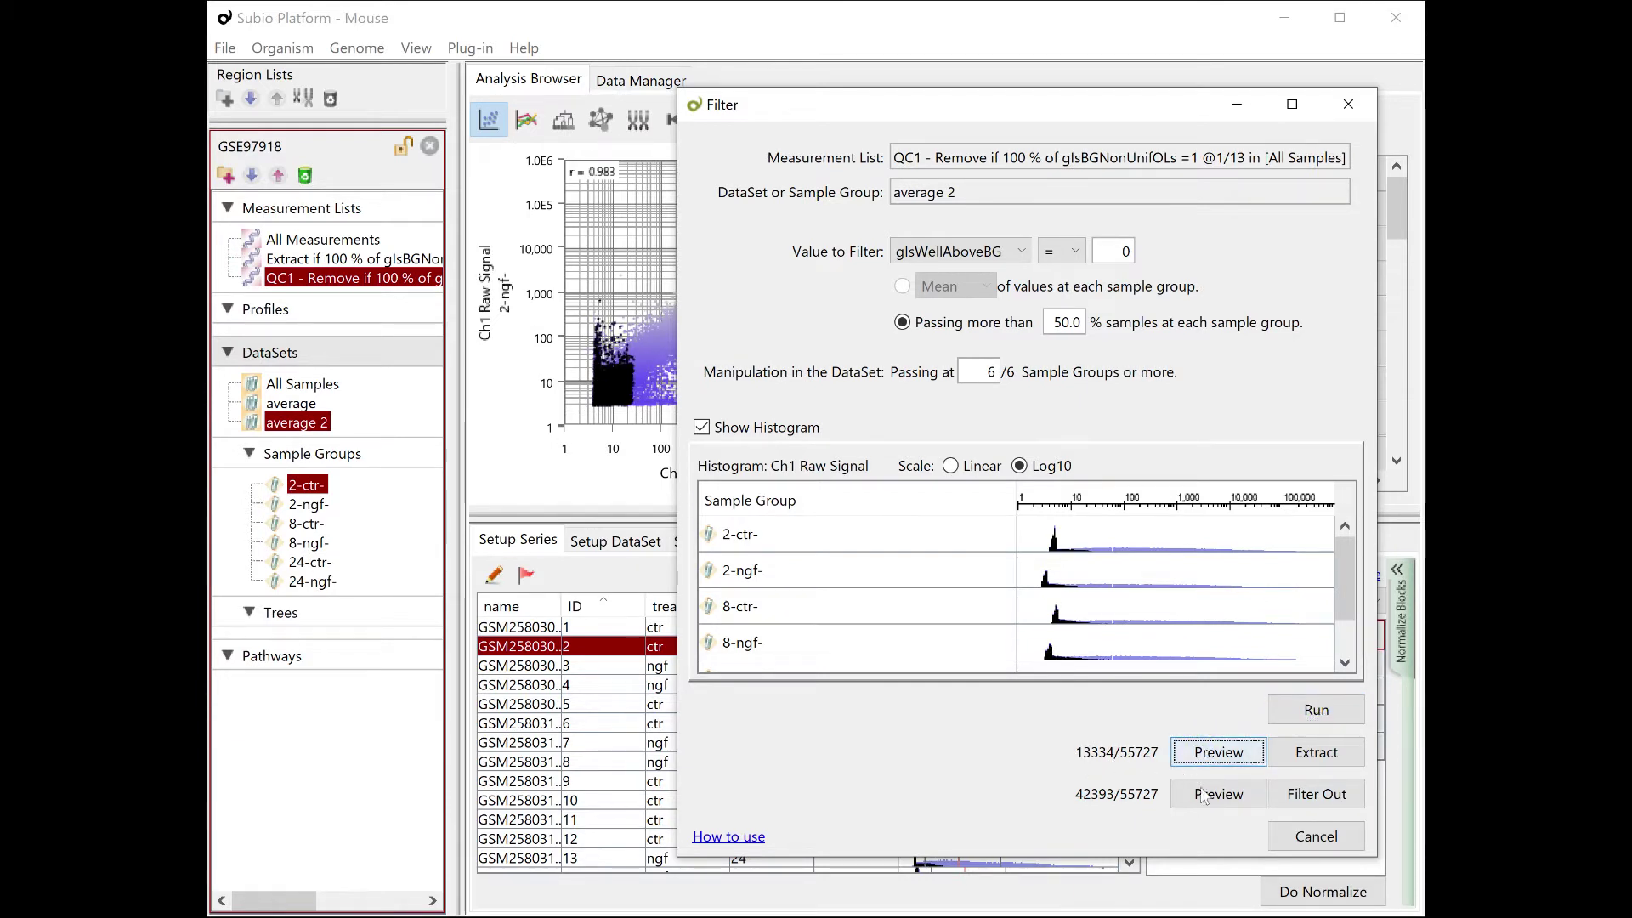
Save the filtered-out result as 'QC2 - …' and make it the filter's measurement list.
left_click(1314, 794)
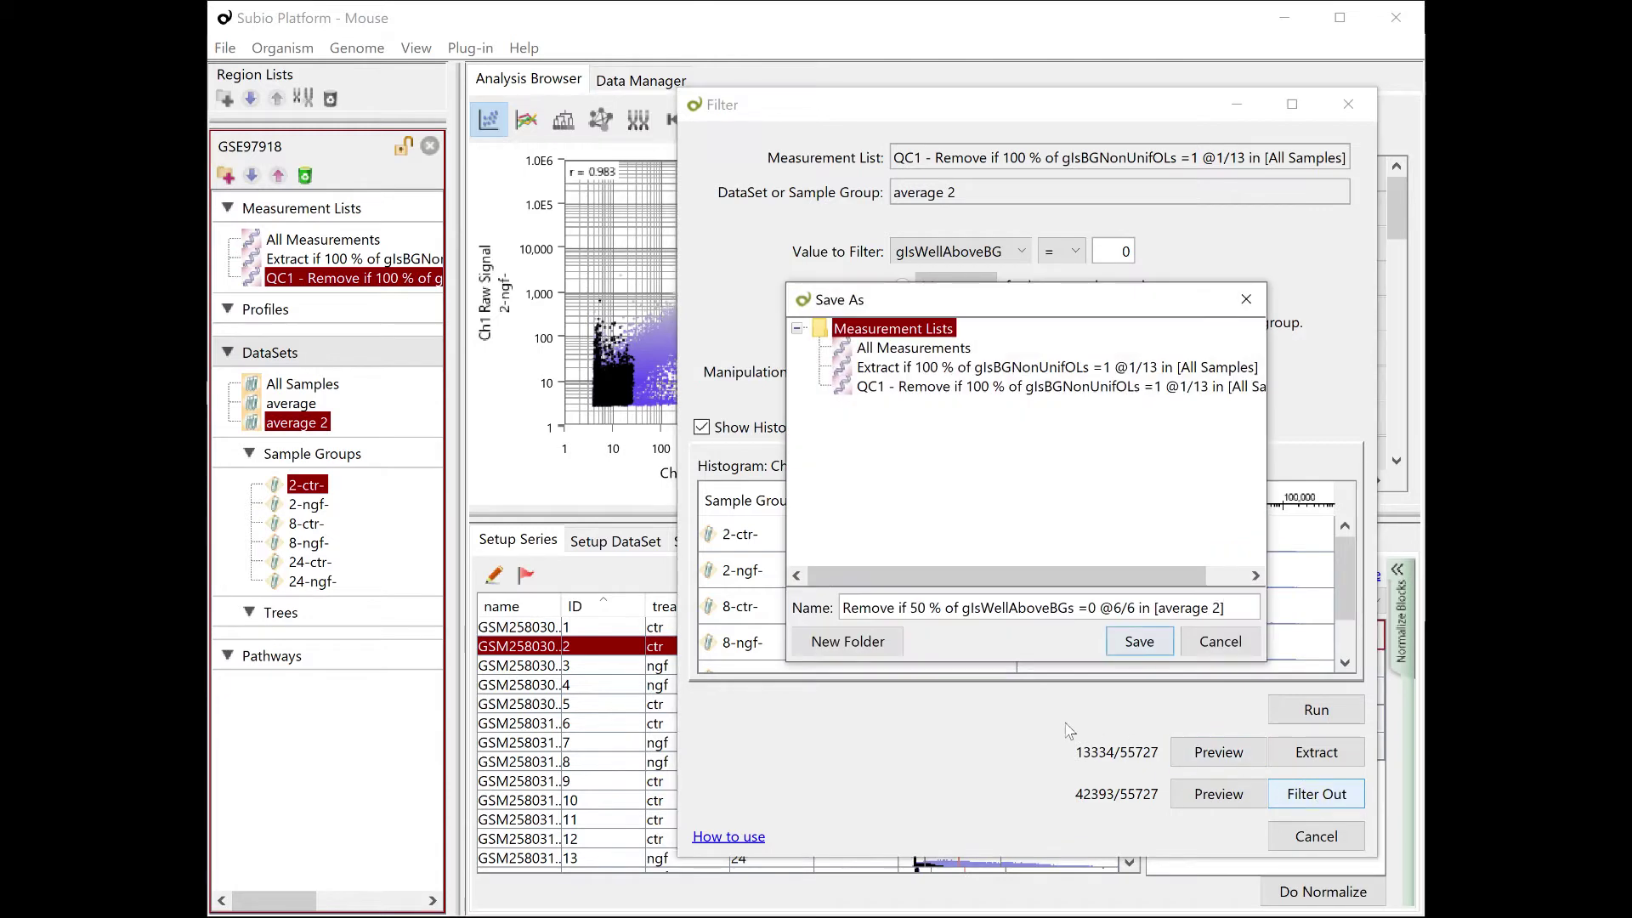
left_click(840, 611)
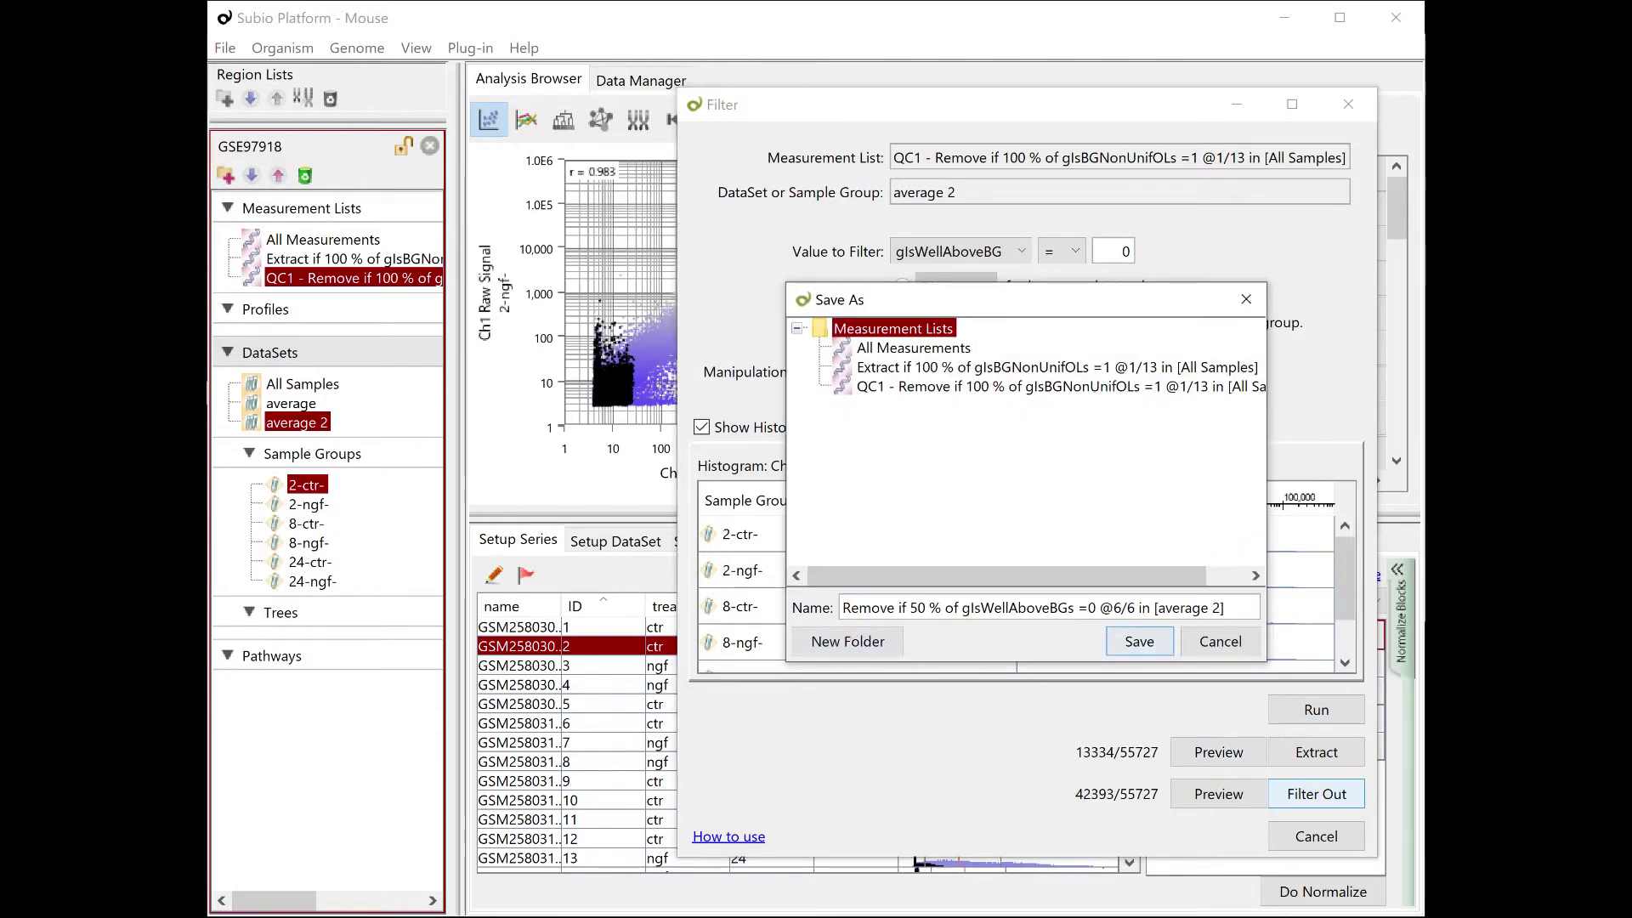
type("QC2 -")
key("Return")
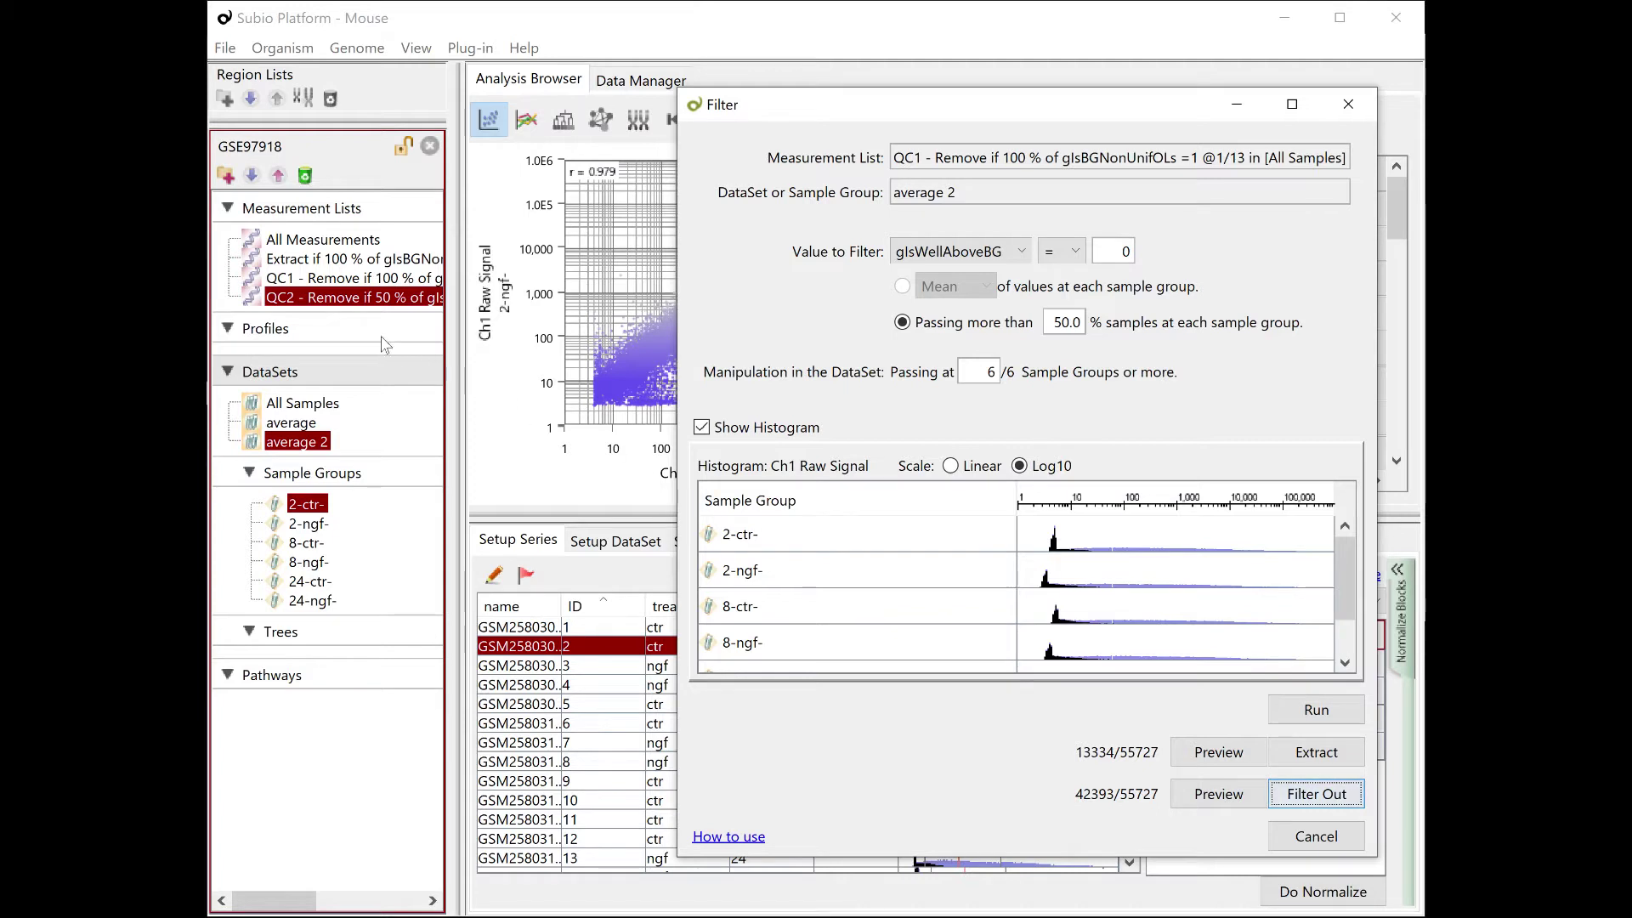
left_click_drag(373, 299, 937, 163)
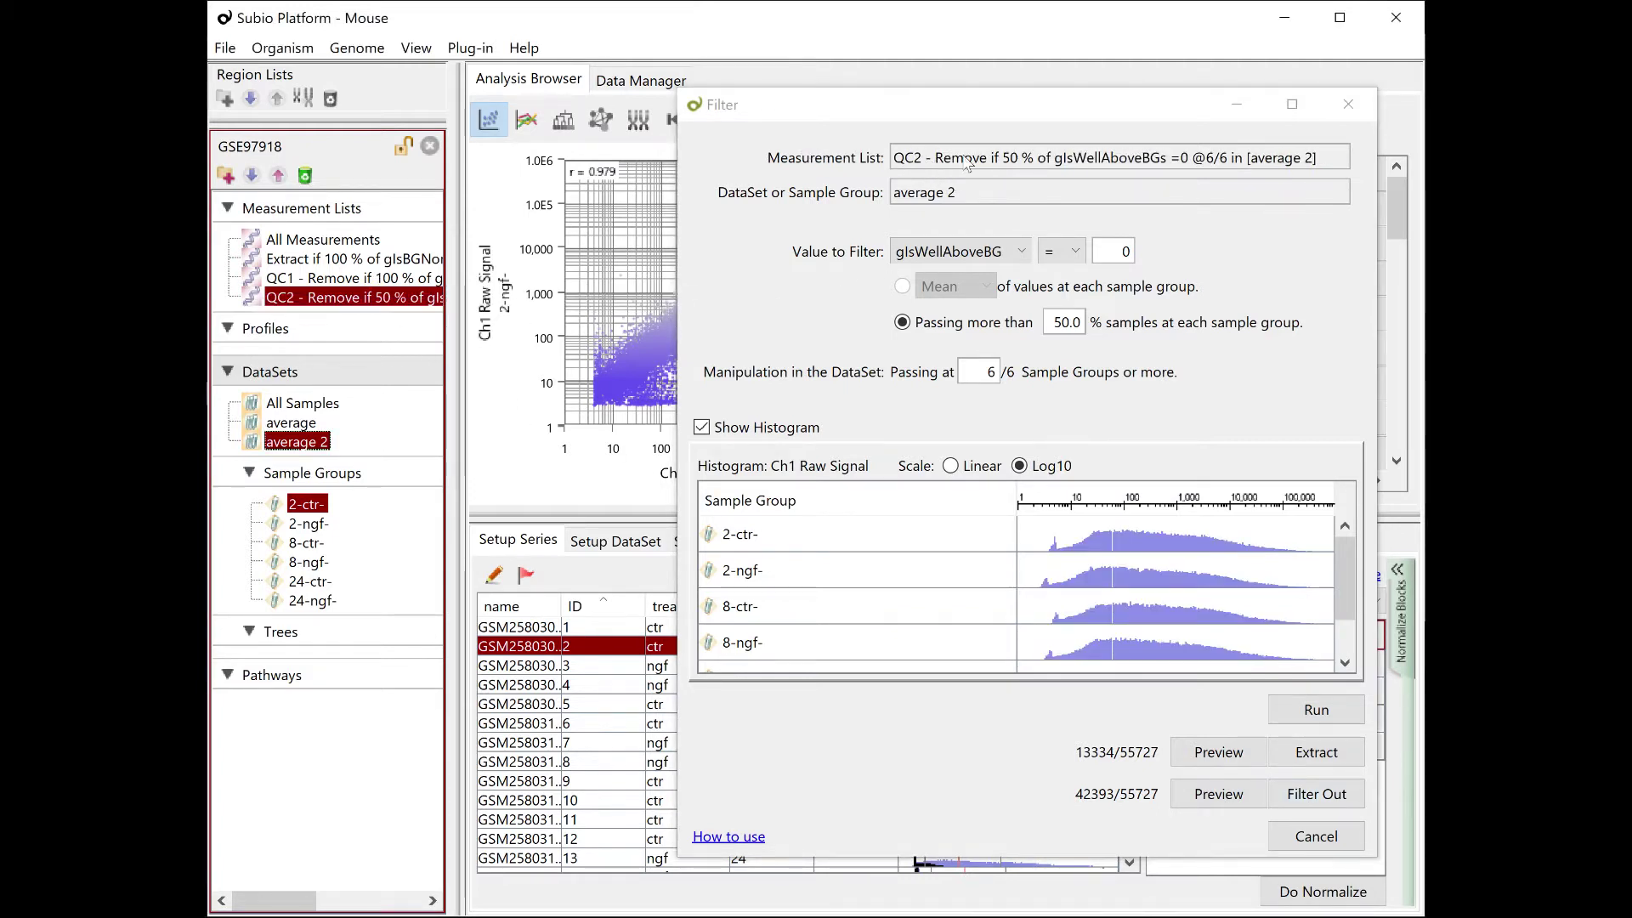
Filter QC2 on mean Processed Signal in range -1 to 1, passing 36673 of 42393.
left_click(946, 255)
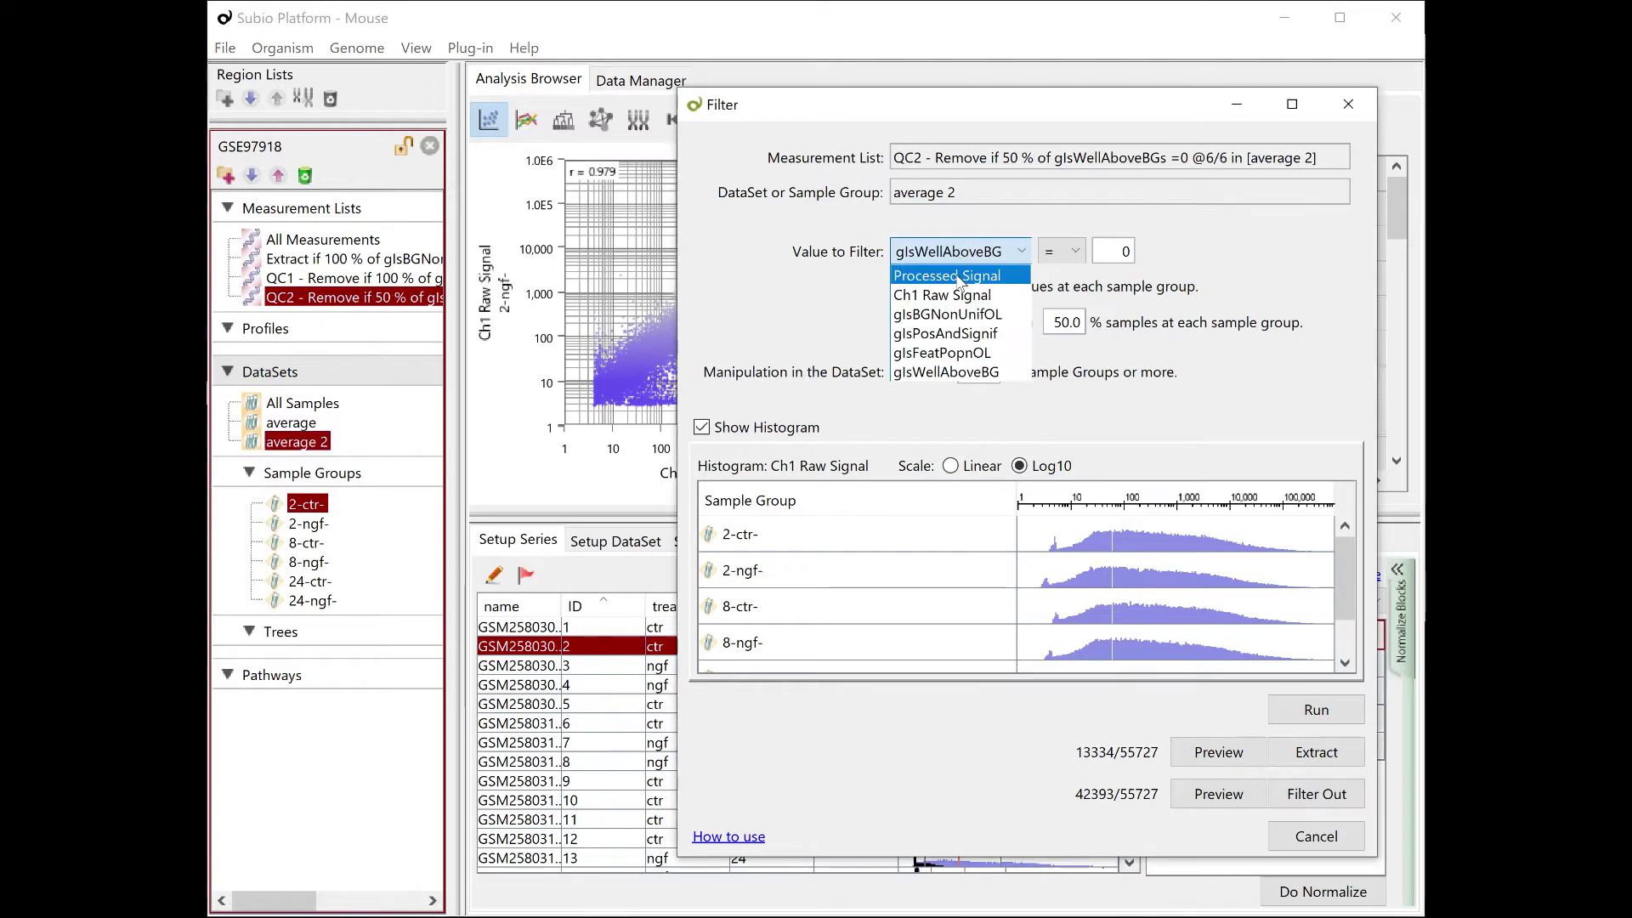
left_click(958, 278)
left_click(1090, 251)
left_click(1066, 353)
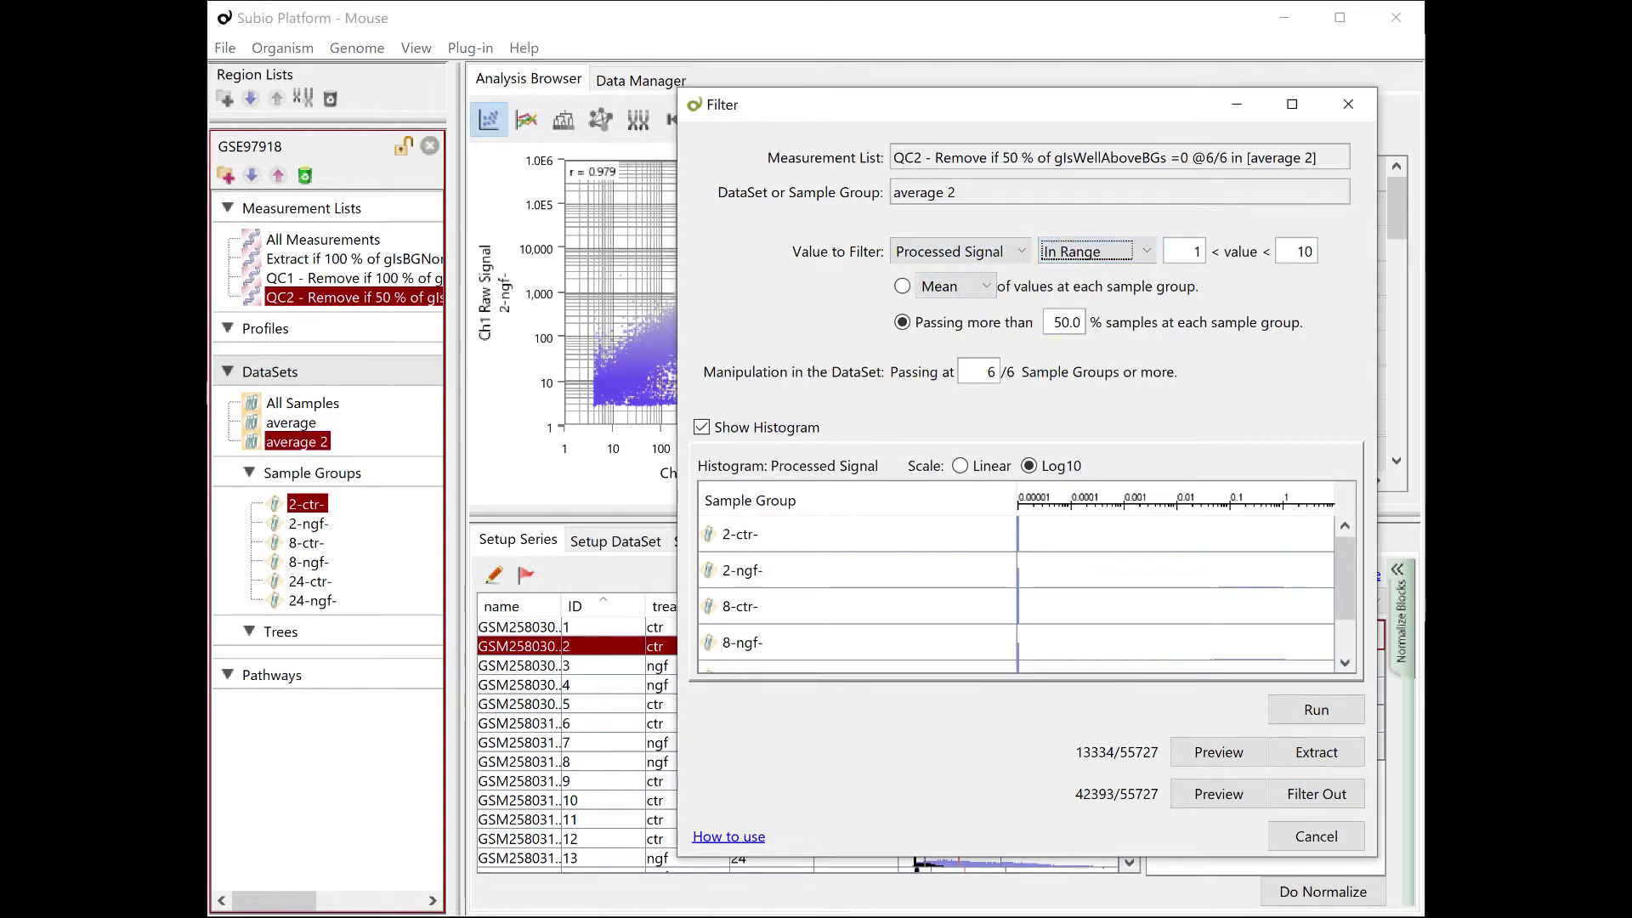
left_click(1174, 251)
type("-1")
key("Return")
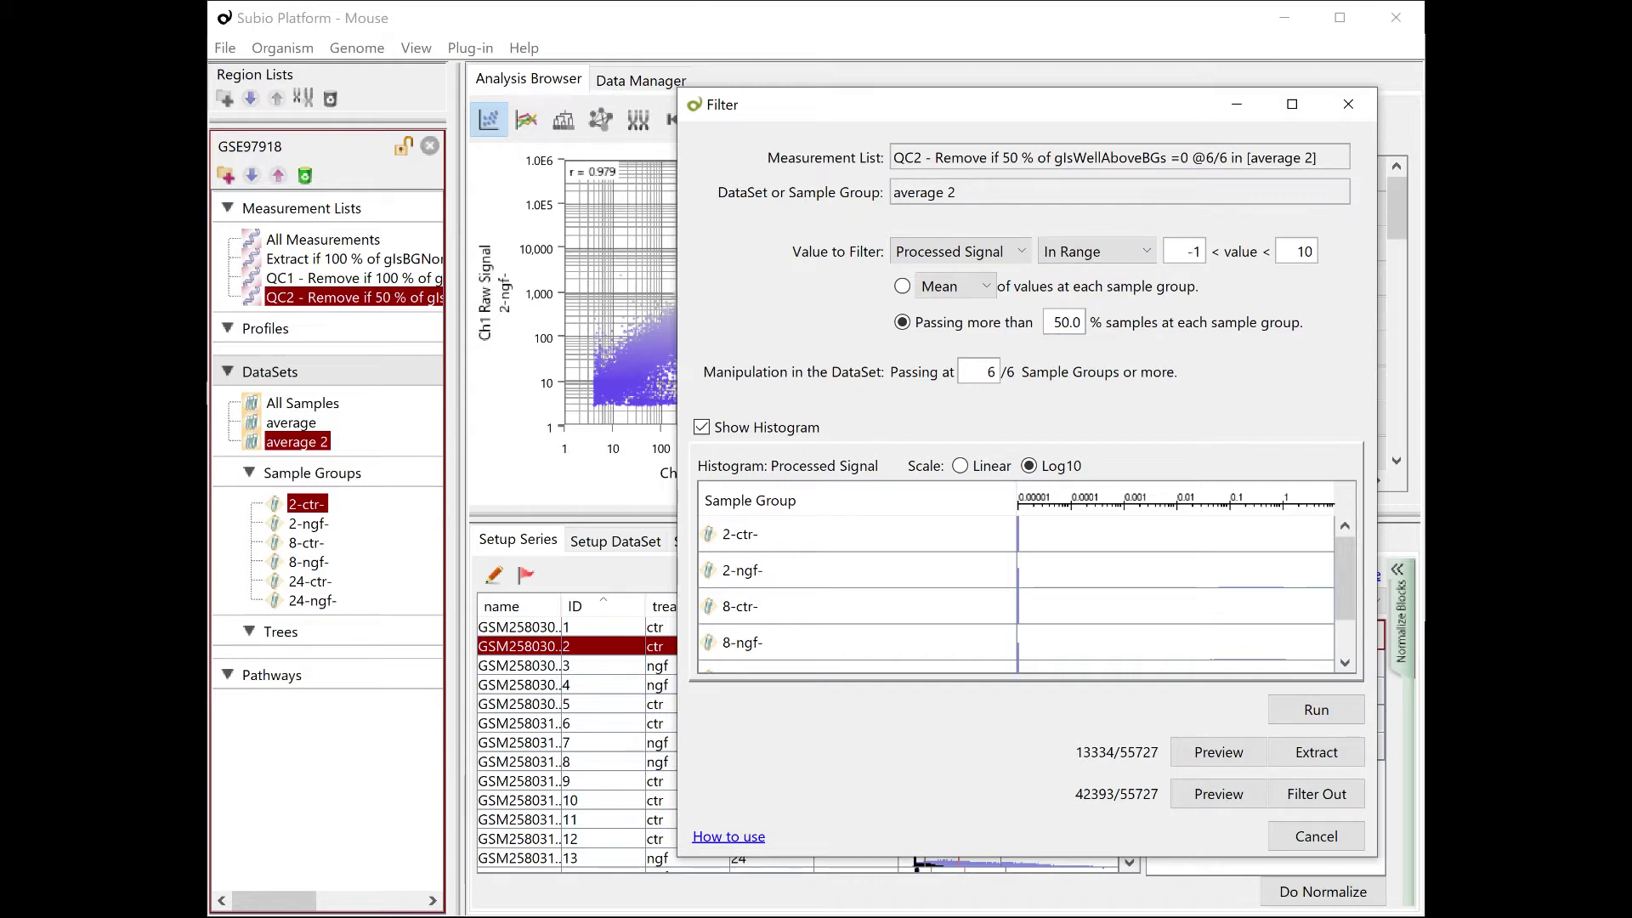
key("Tab")
type("1")
left_click(904, 289)
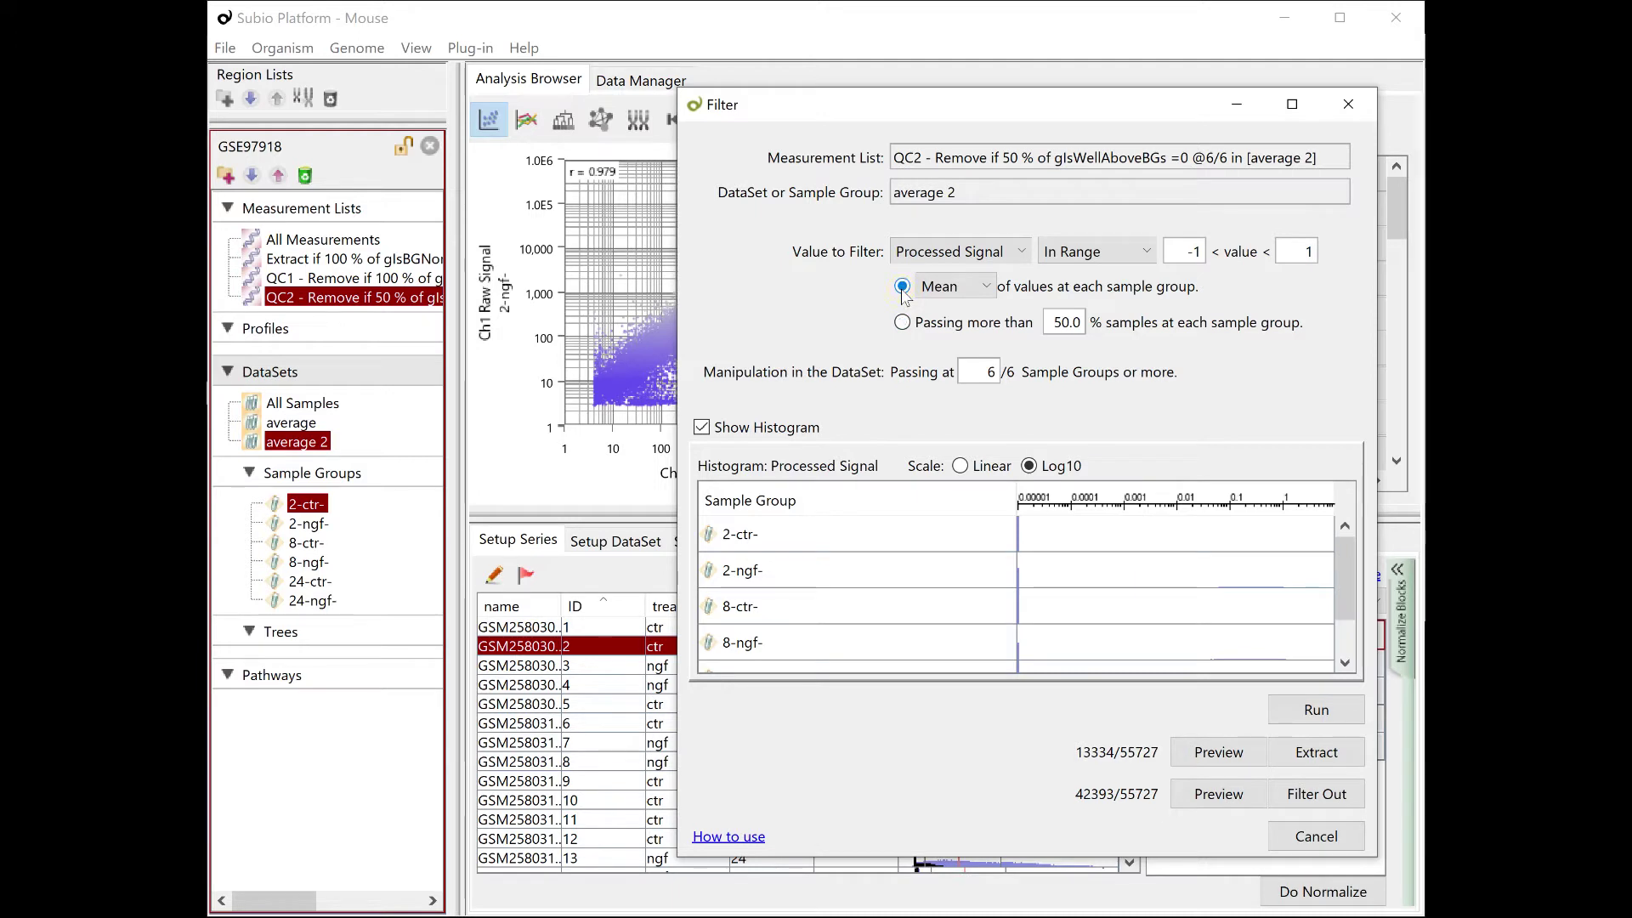
left_click(1316, 714)
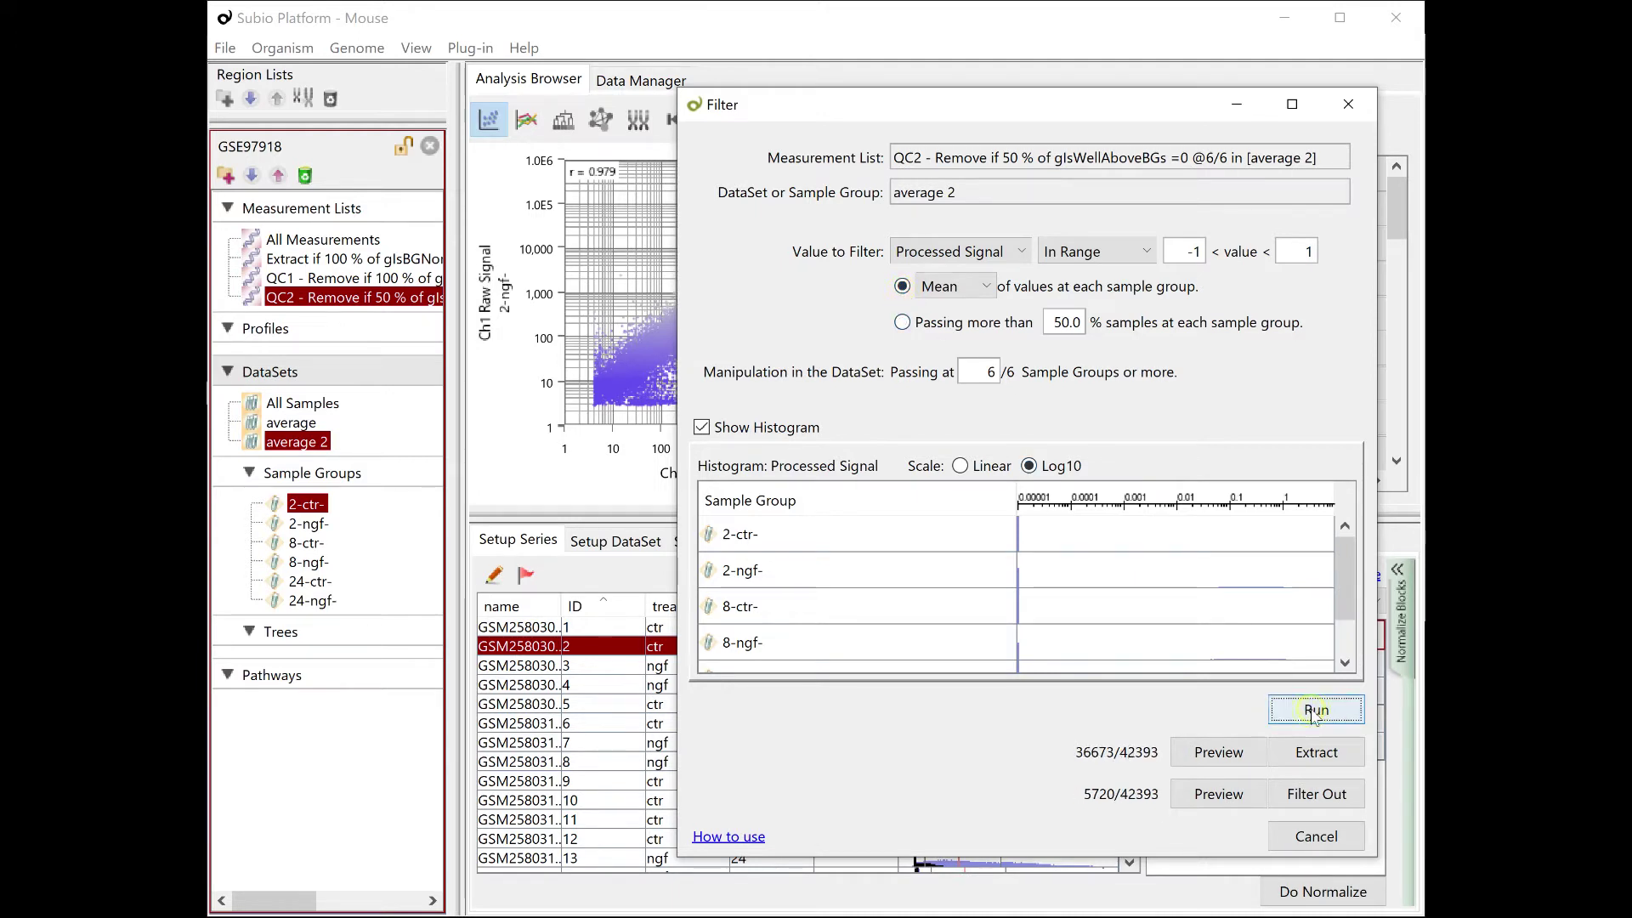
left_click(1220, 754)
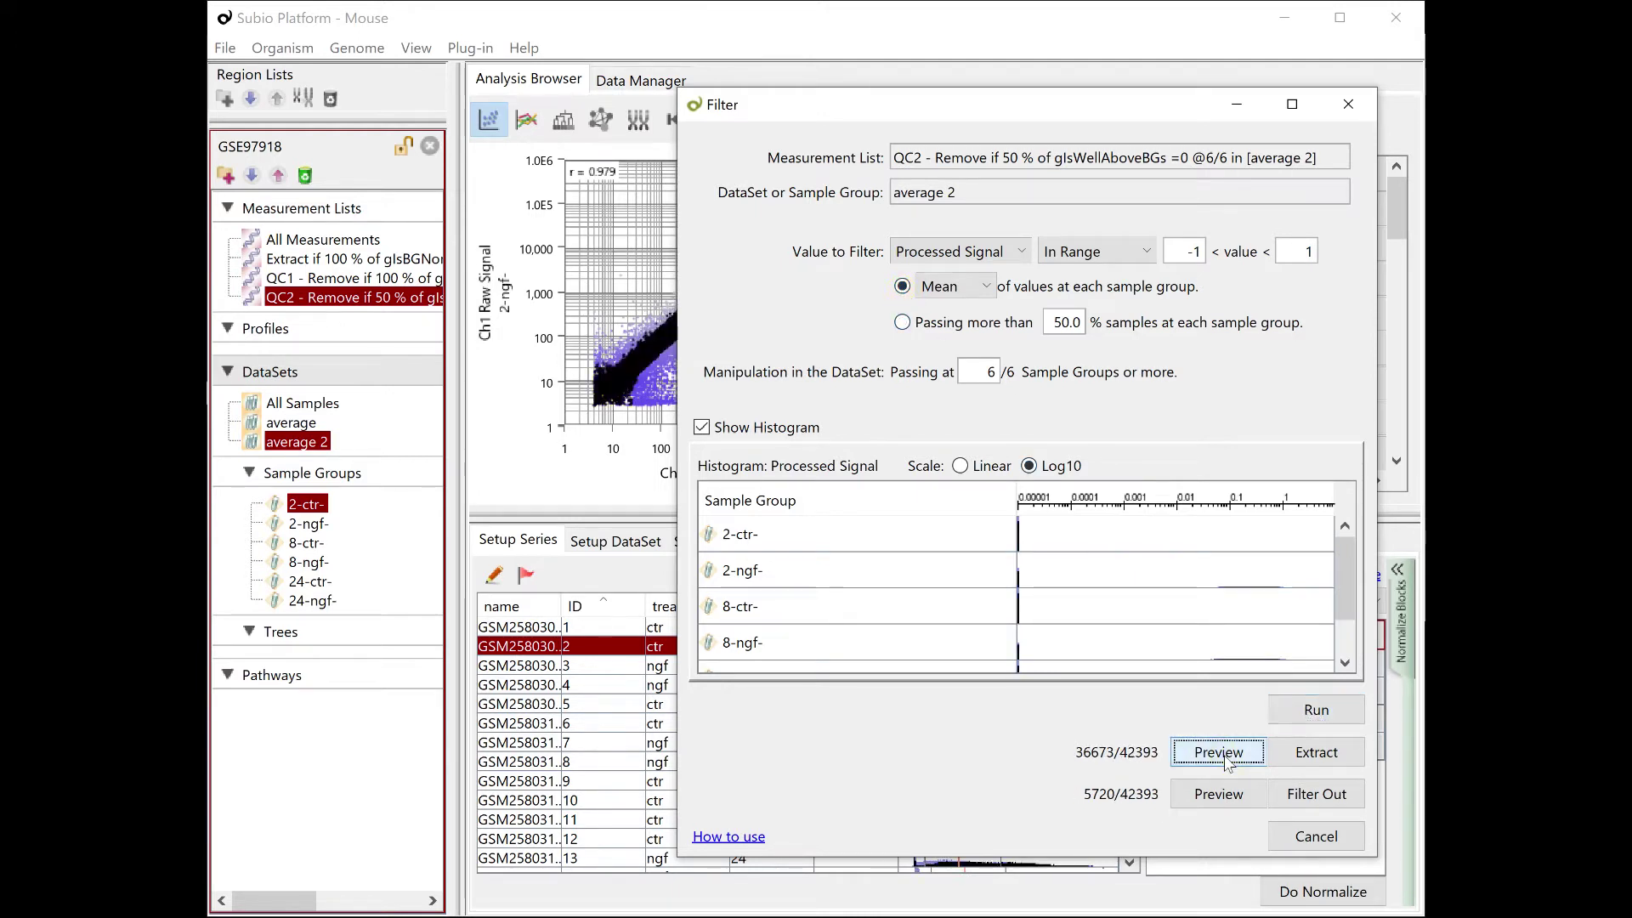
Compare the kept probes in the profile plot and the scatter plot.
left_click_drag(1015, 99, 1041, 439)
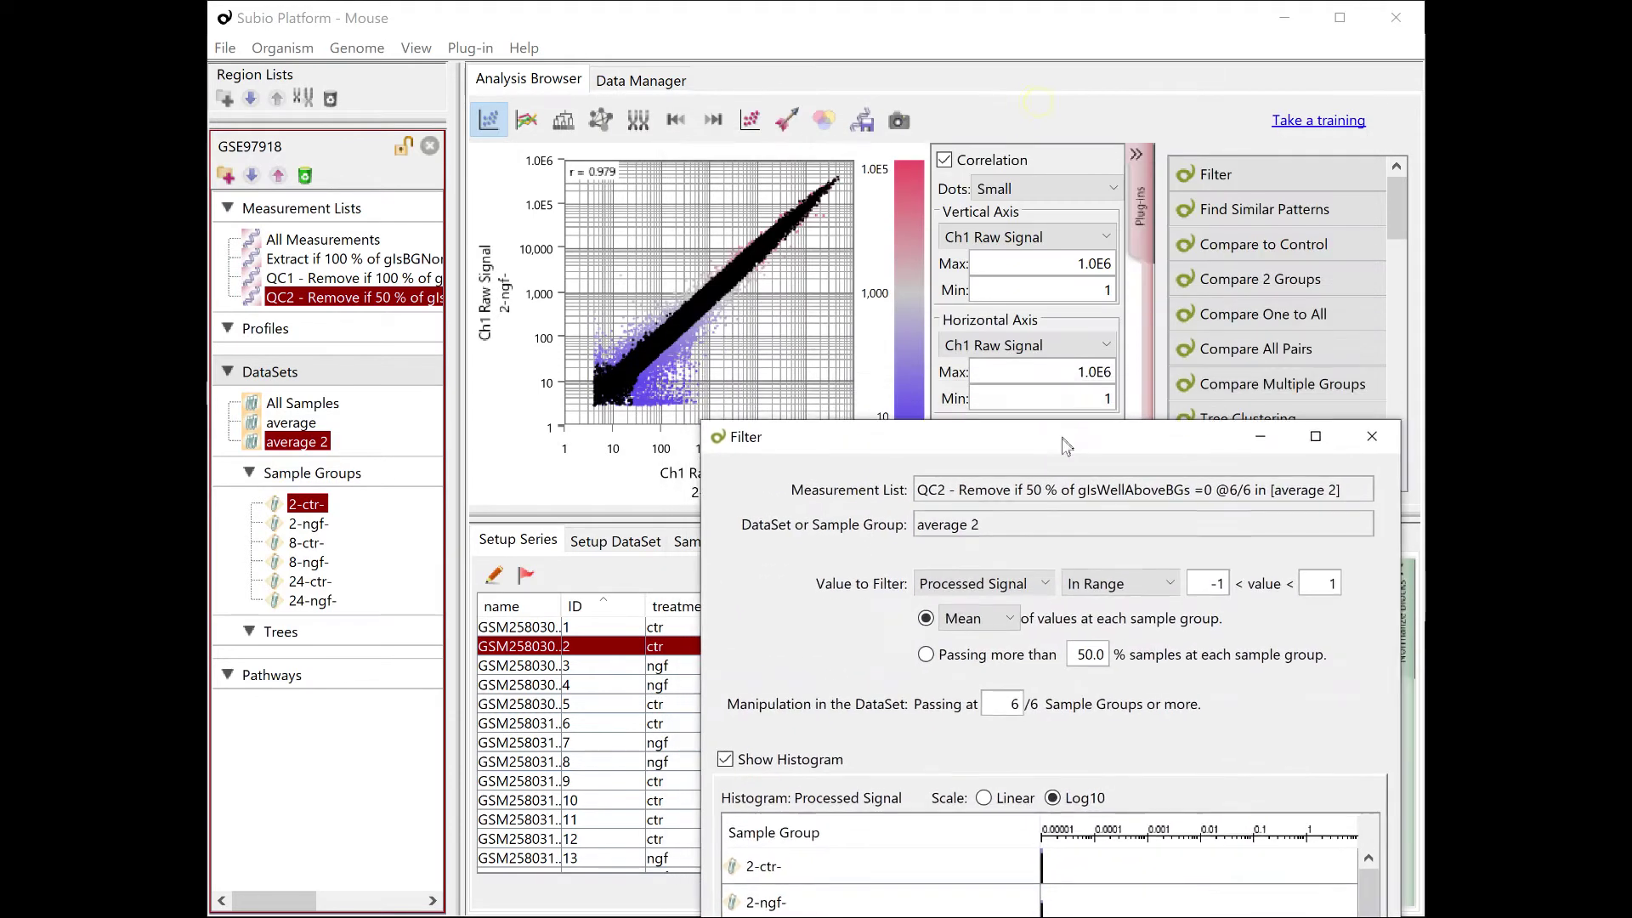
left_click(525, 121)
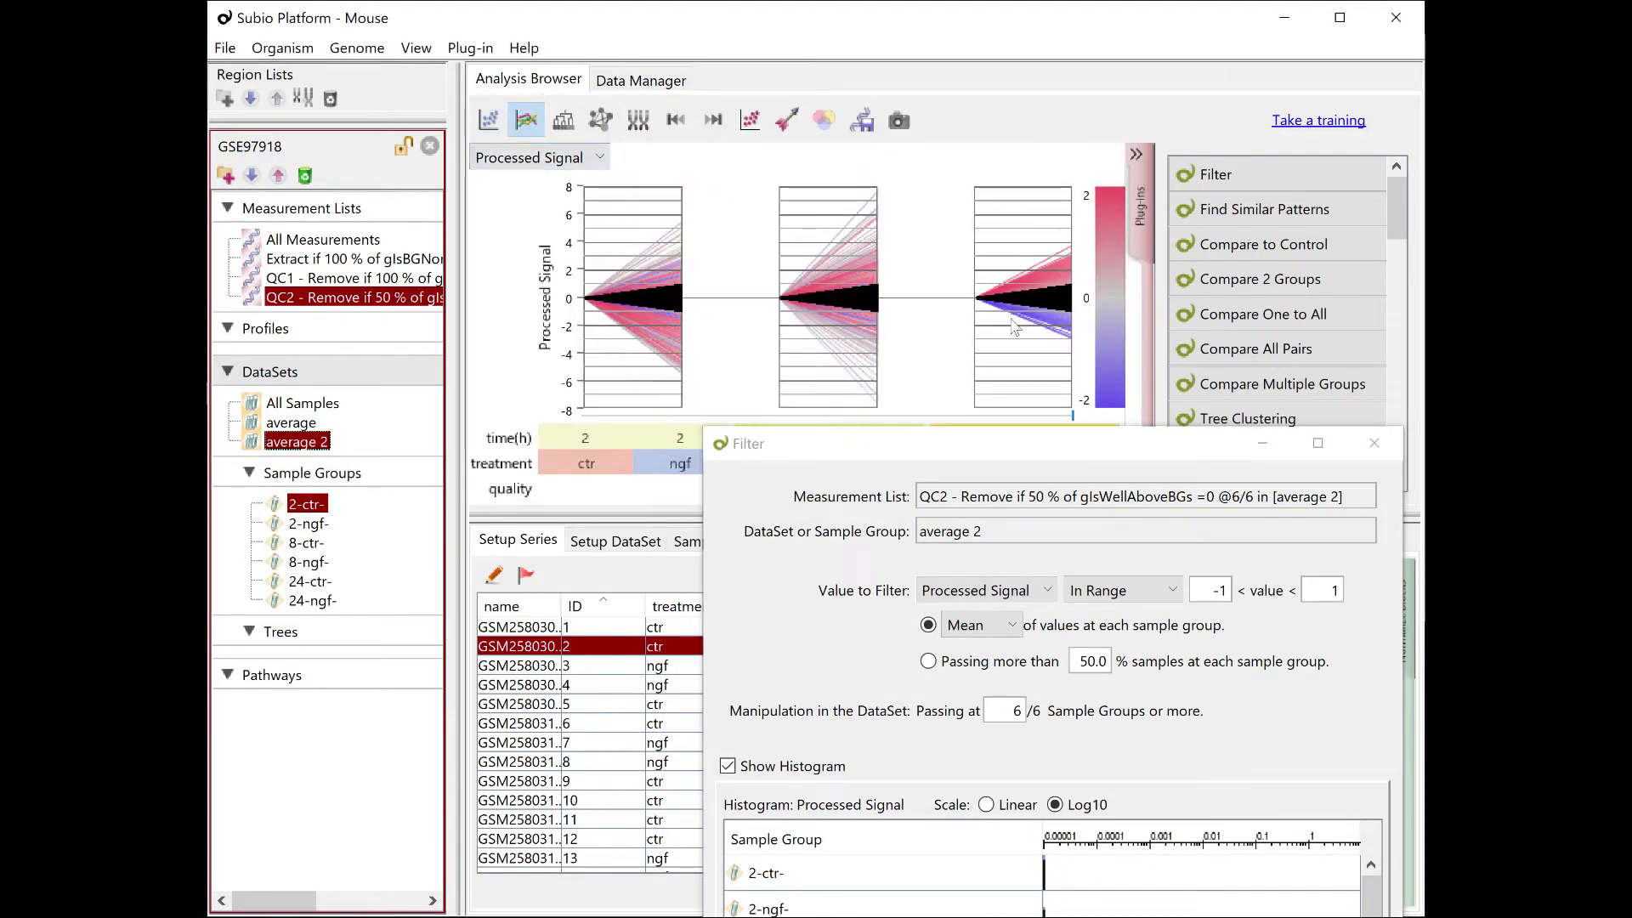
left_click_drag(1072, 453, 1034, 111)
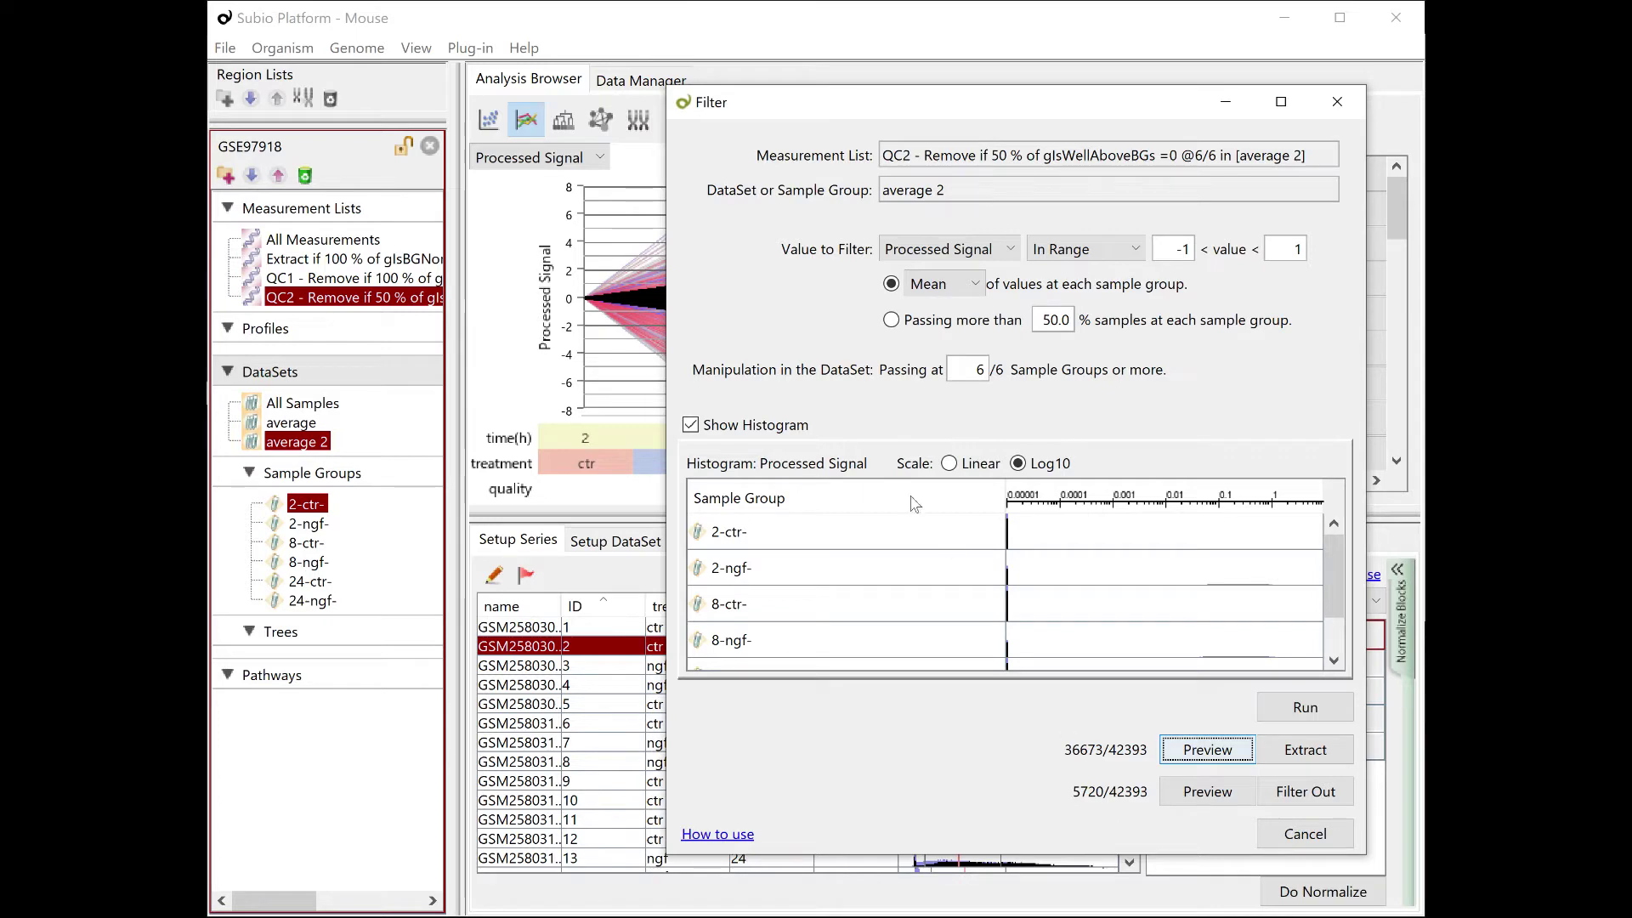
left_click(489, 119)
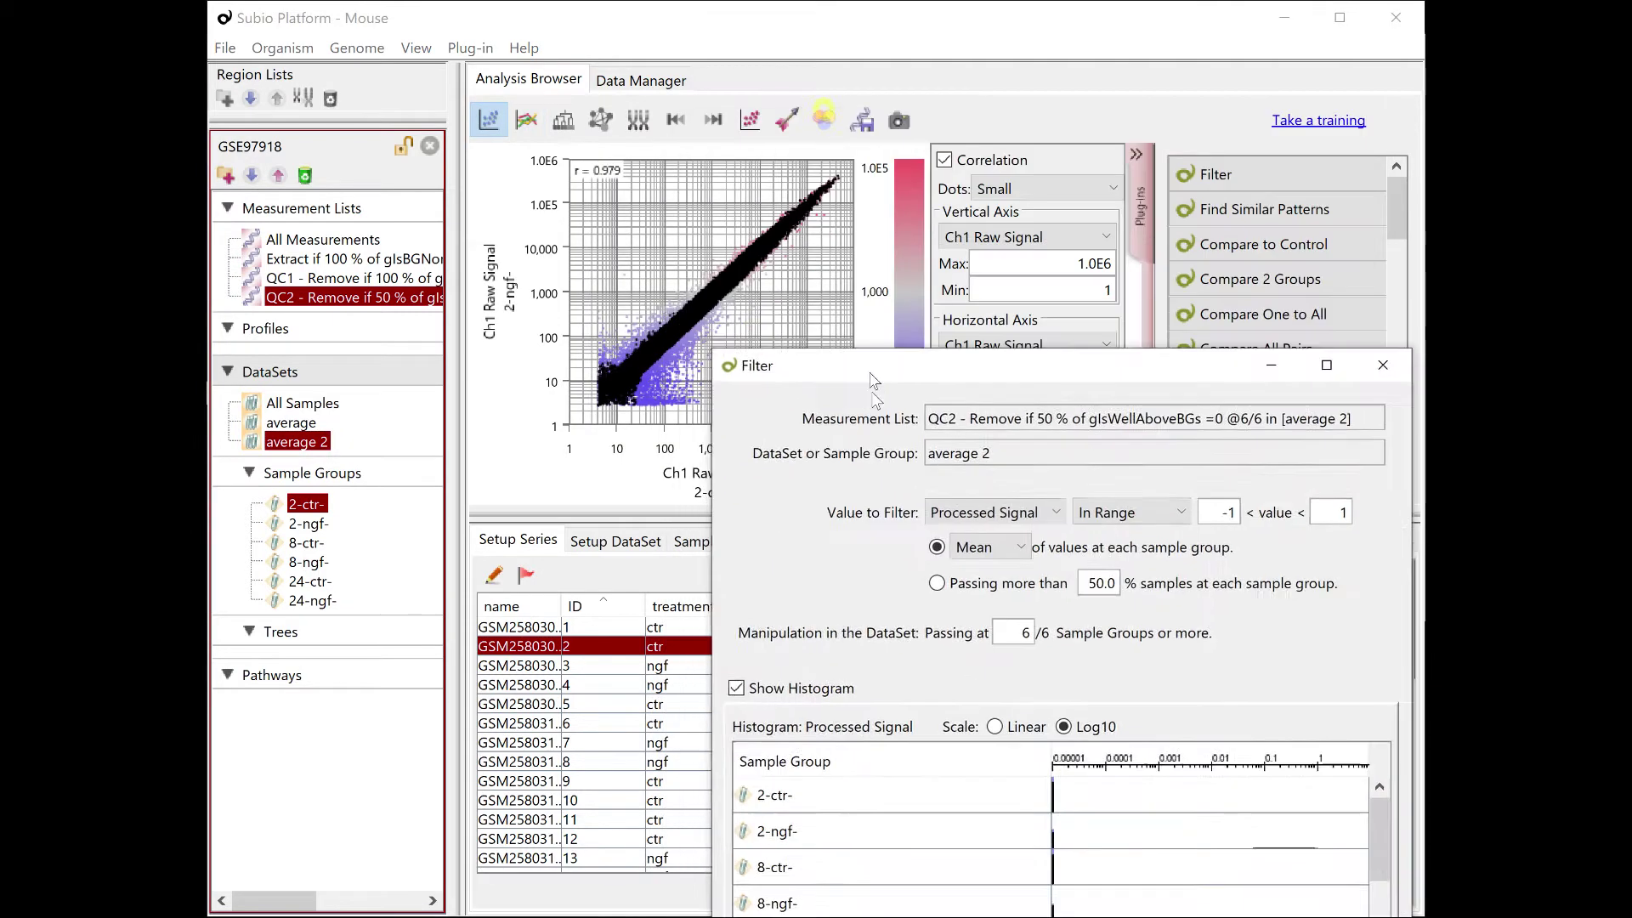
Set the scatter plot's vertical axis to Processed Signal.
left_click_drag(824, 118, 893, 477)
left_click(969, 237)
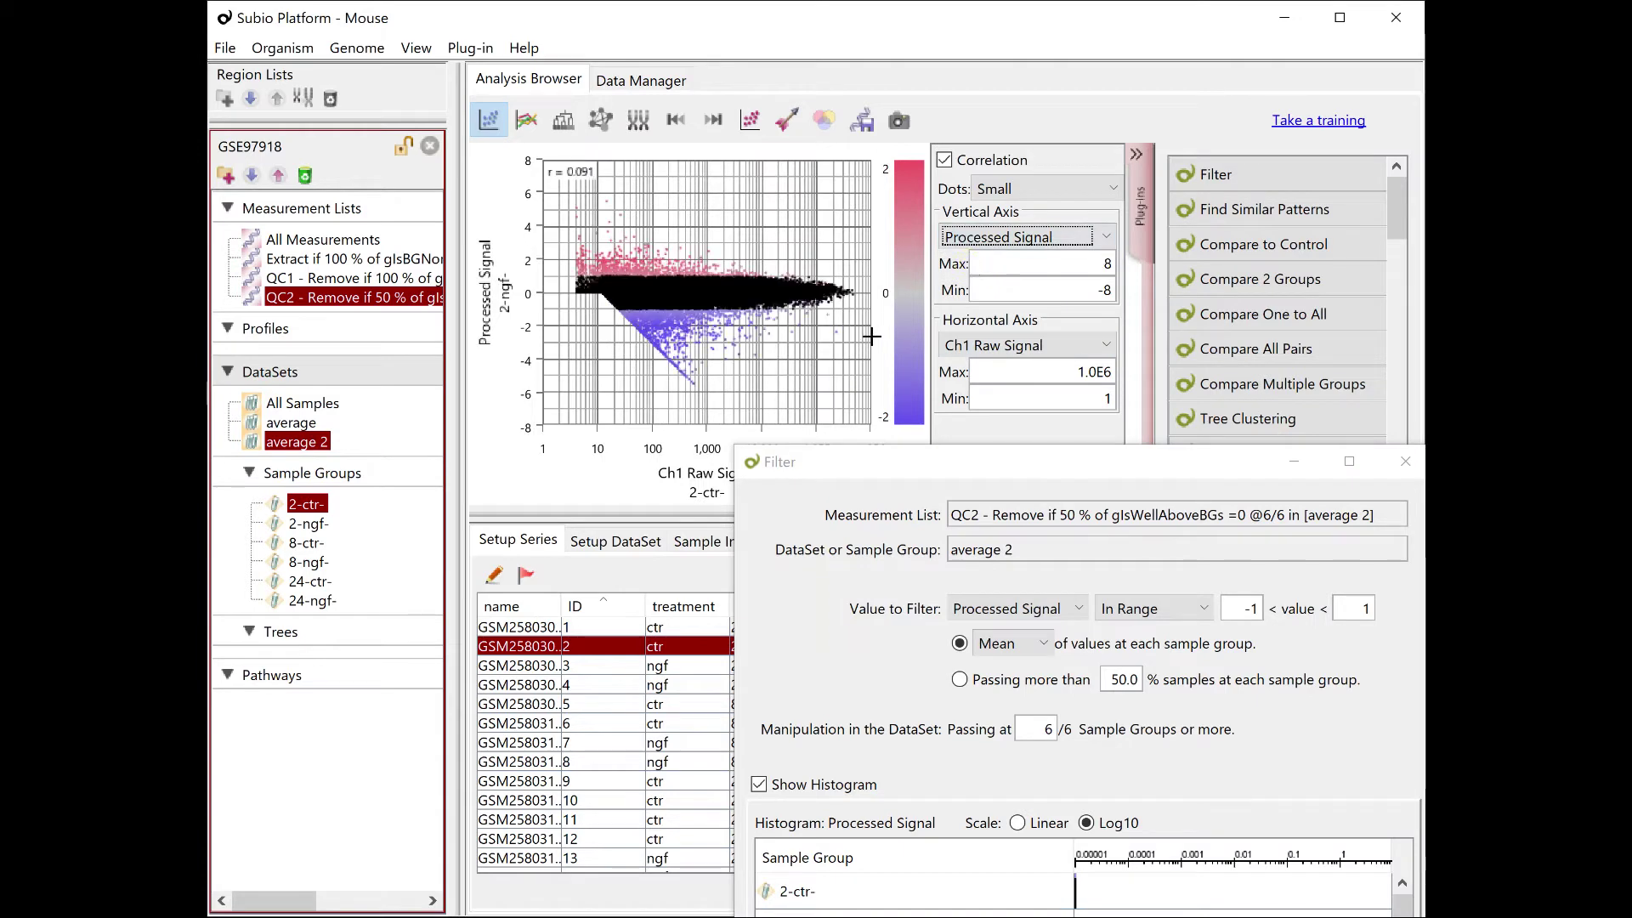
left_click_drag(1046, 470, 993, 110)
Narrow the range to -0.5 to 0.5 and preview the 21592 passing probes.
double_click(1198, 247)
type("-")
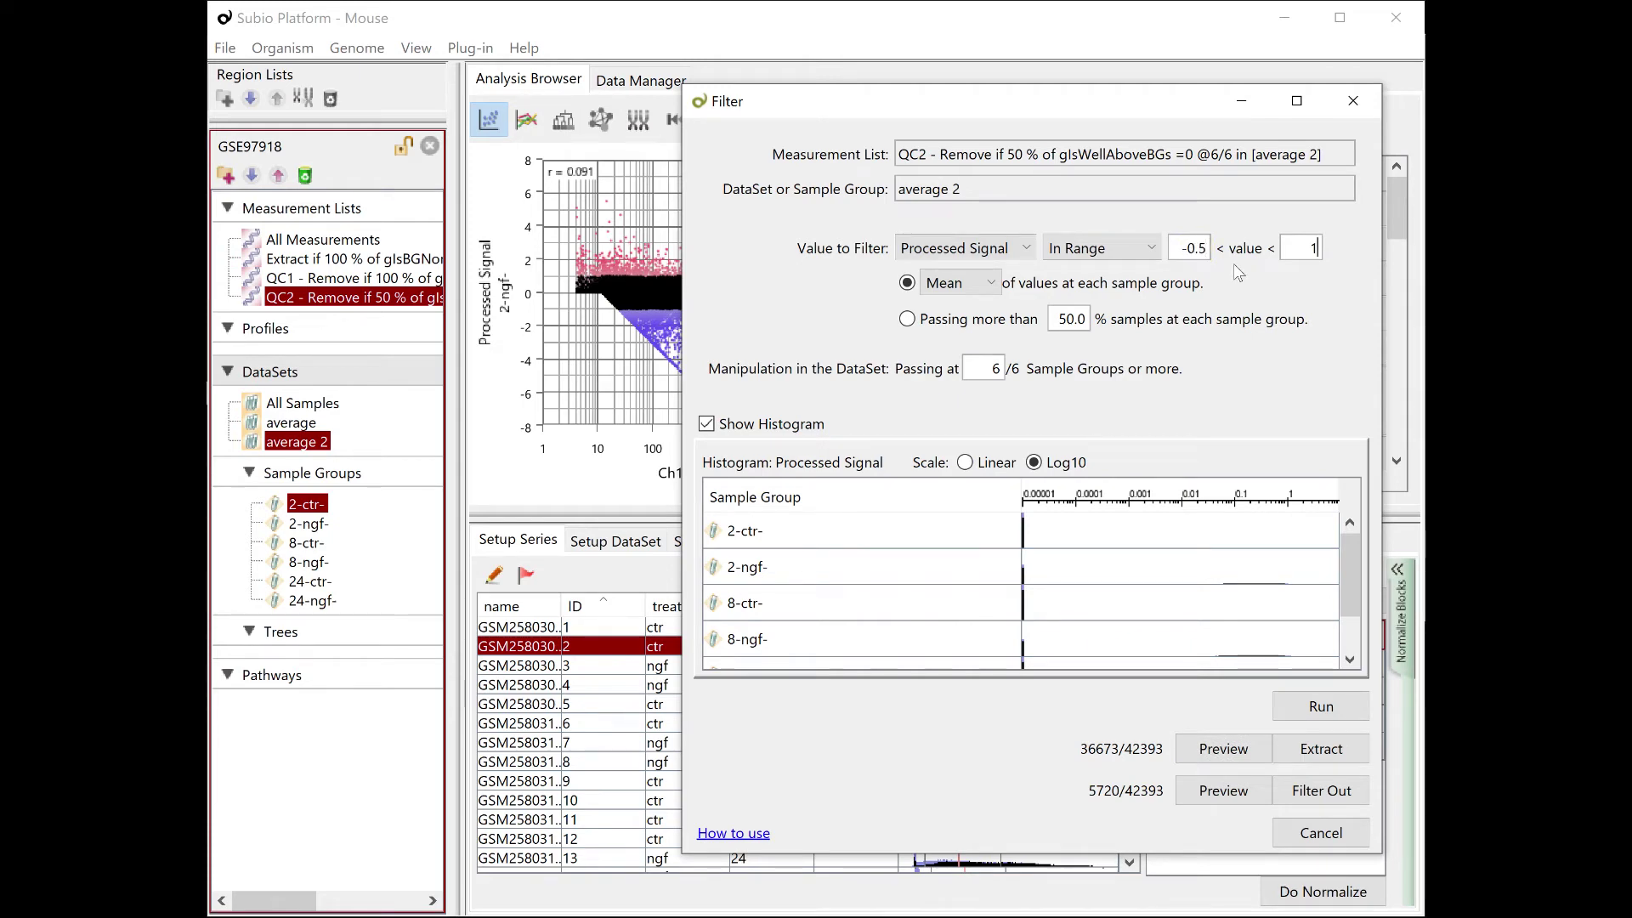
type("0.5")
left_click(1332, 713)
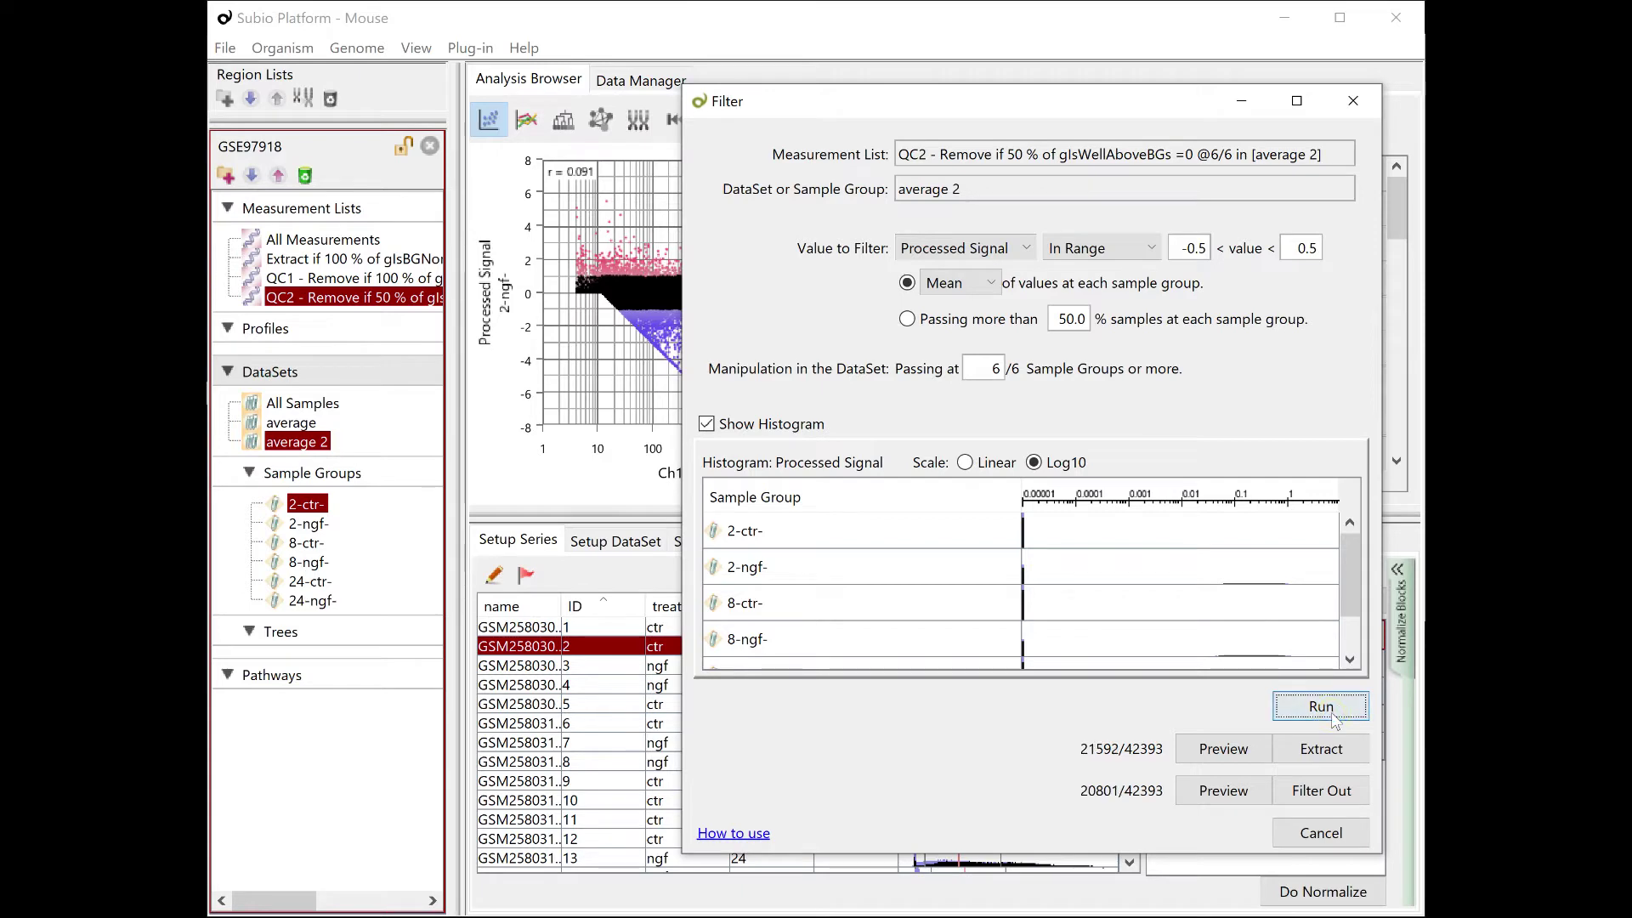
left_click(1223, 748)
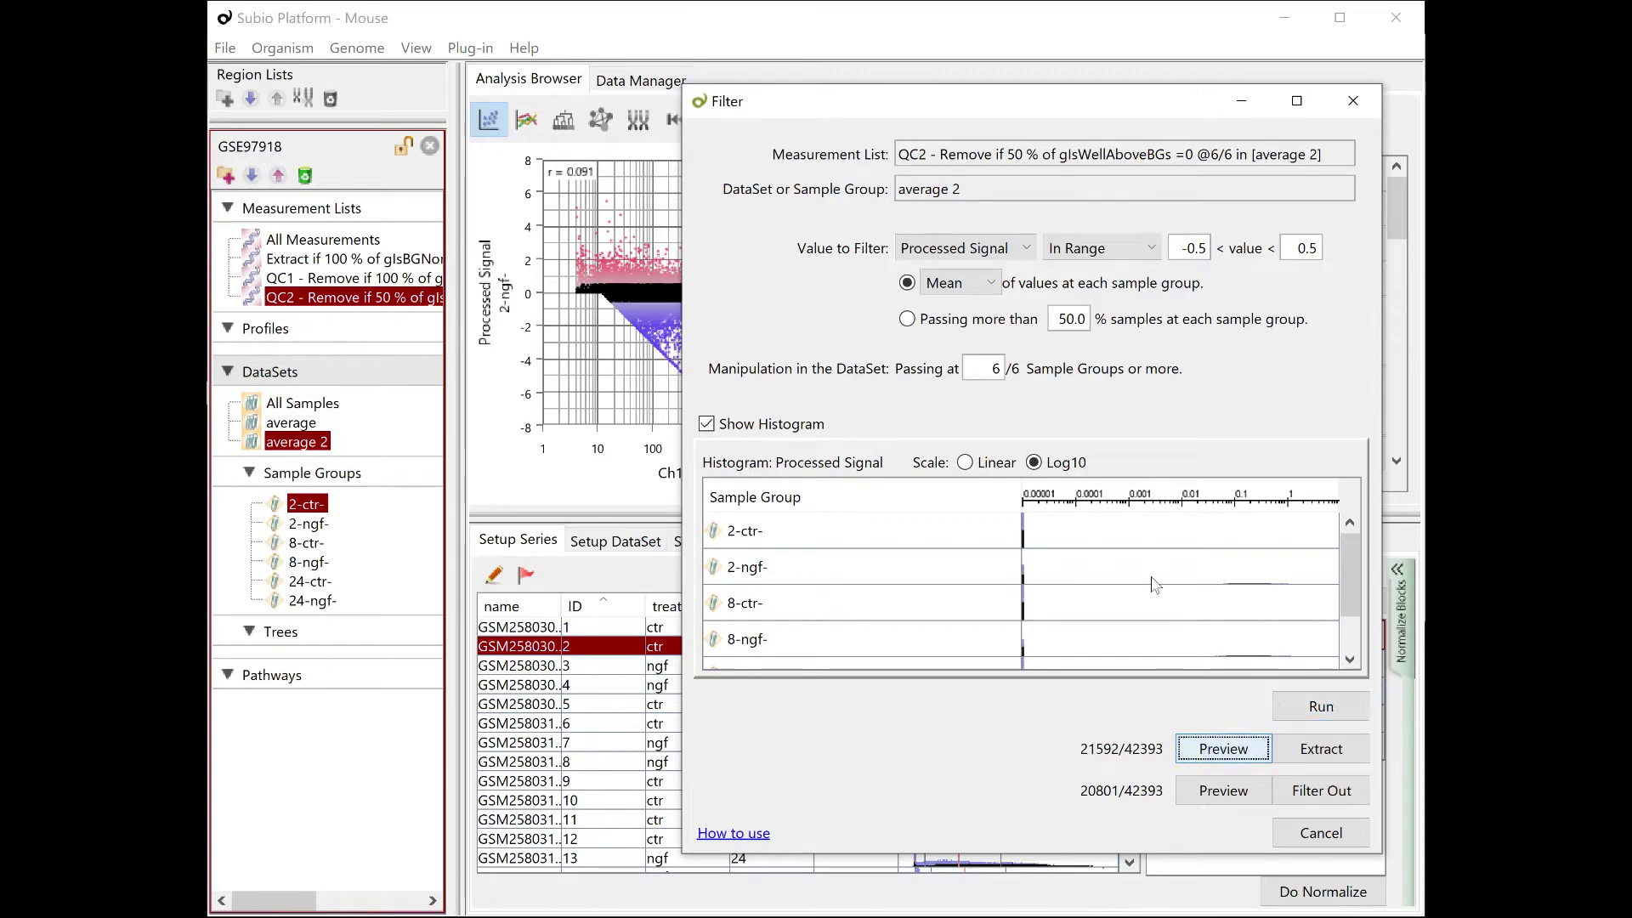
left_click_drag(1009, 108, 1088, 497)
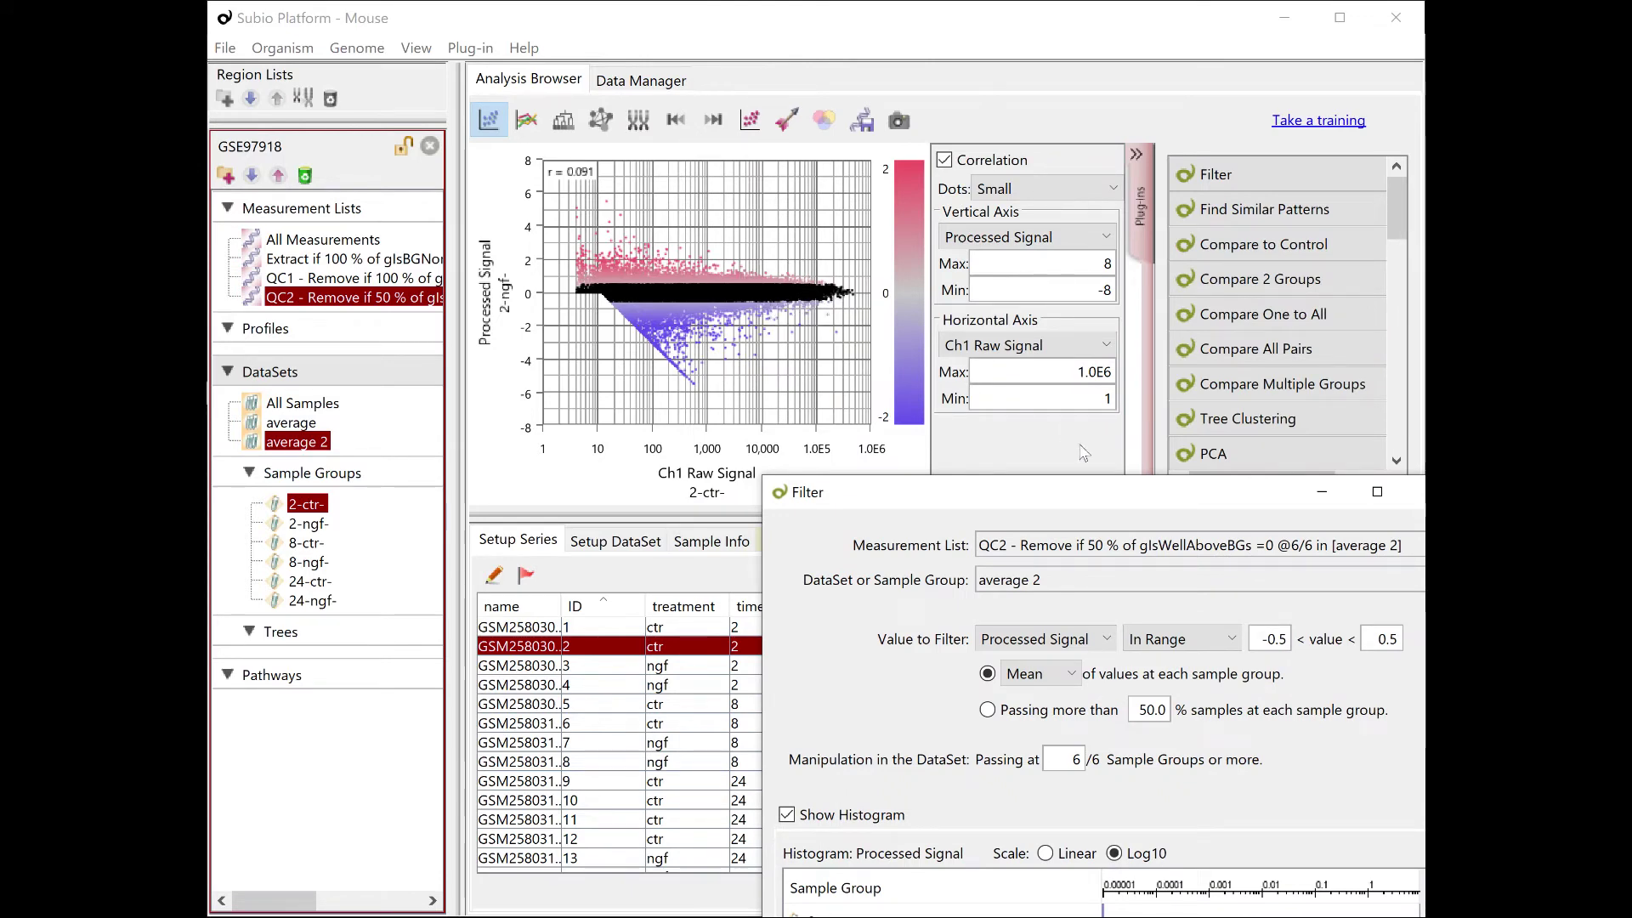
Set the mean Processed Signal filter range to -0.7 to 0.7 and preview the kept probes.
left_click_drag(1108, 493, 1005, 102)
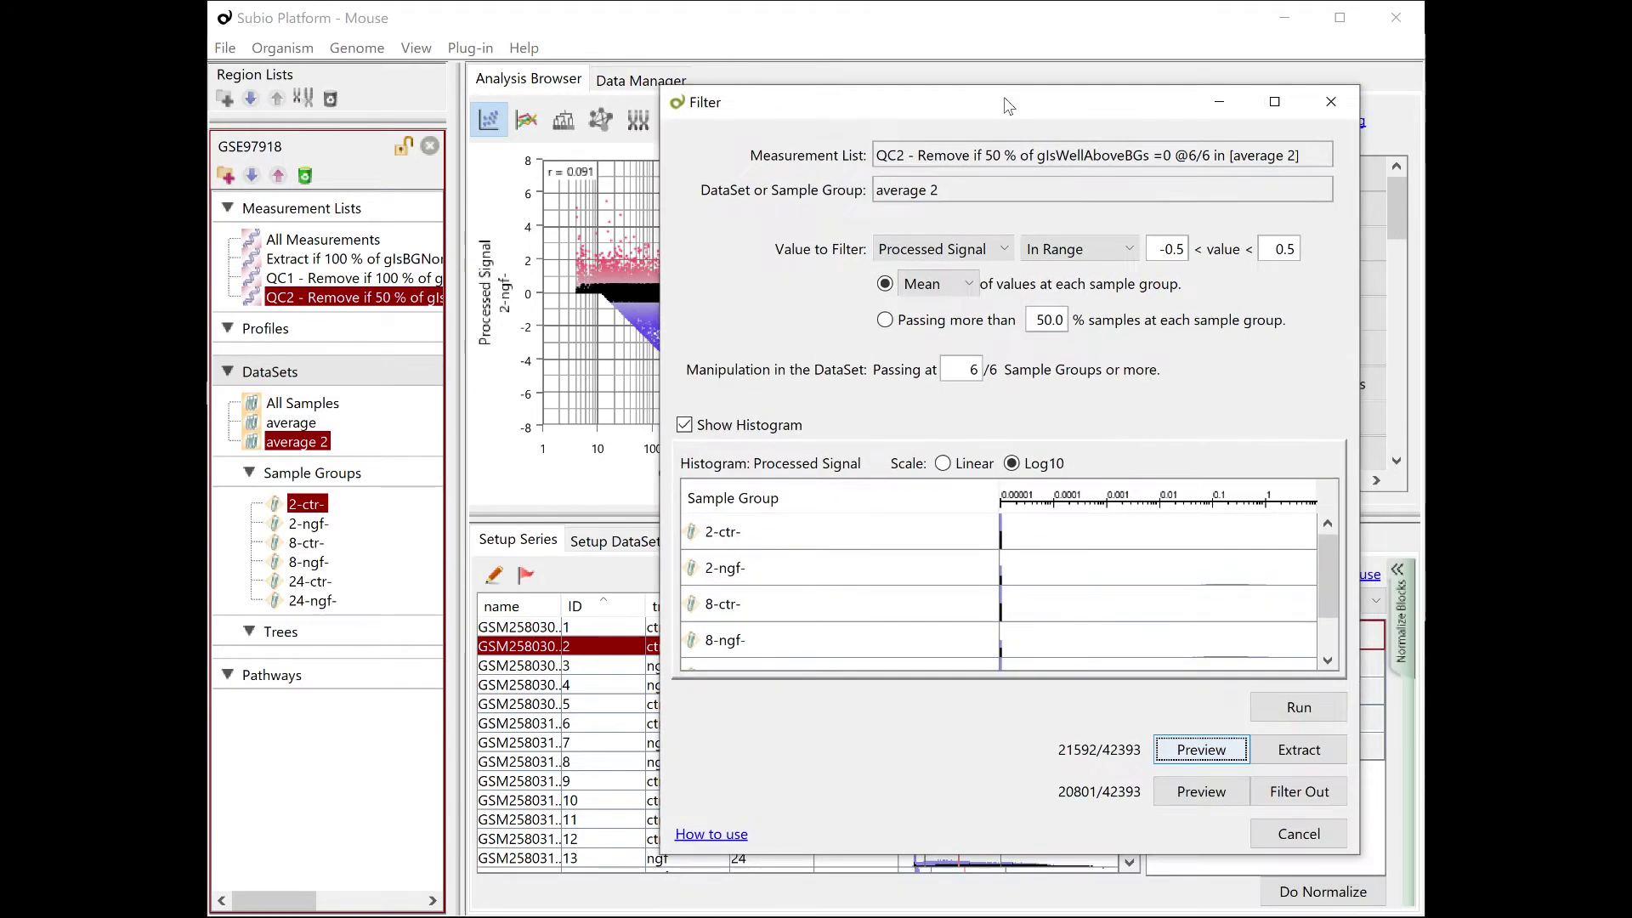
left_click(1179, 249)
type("0.7")
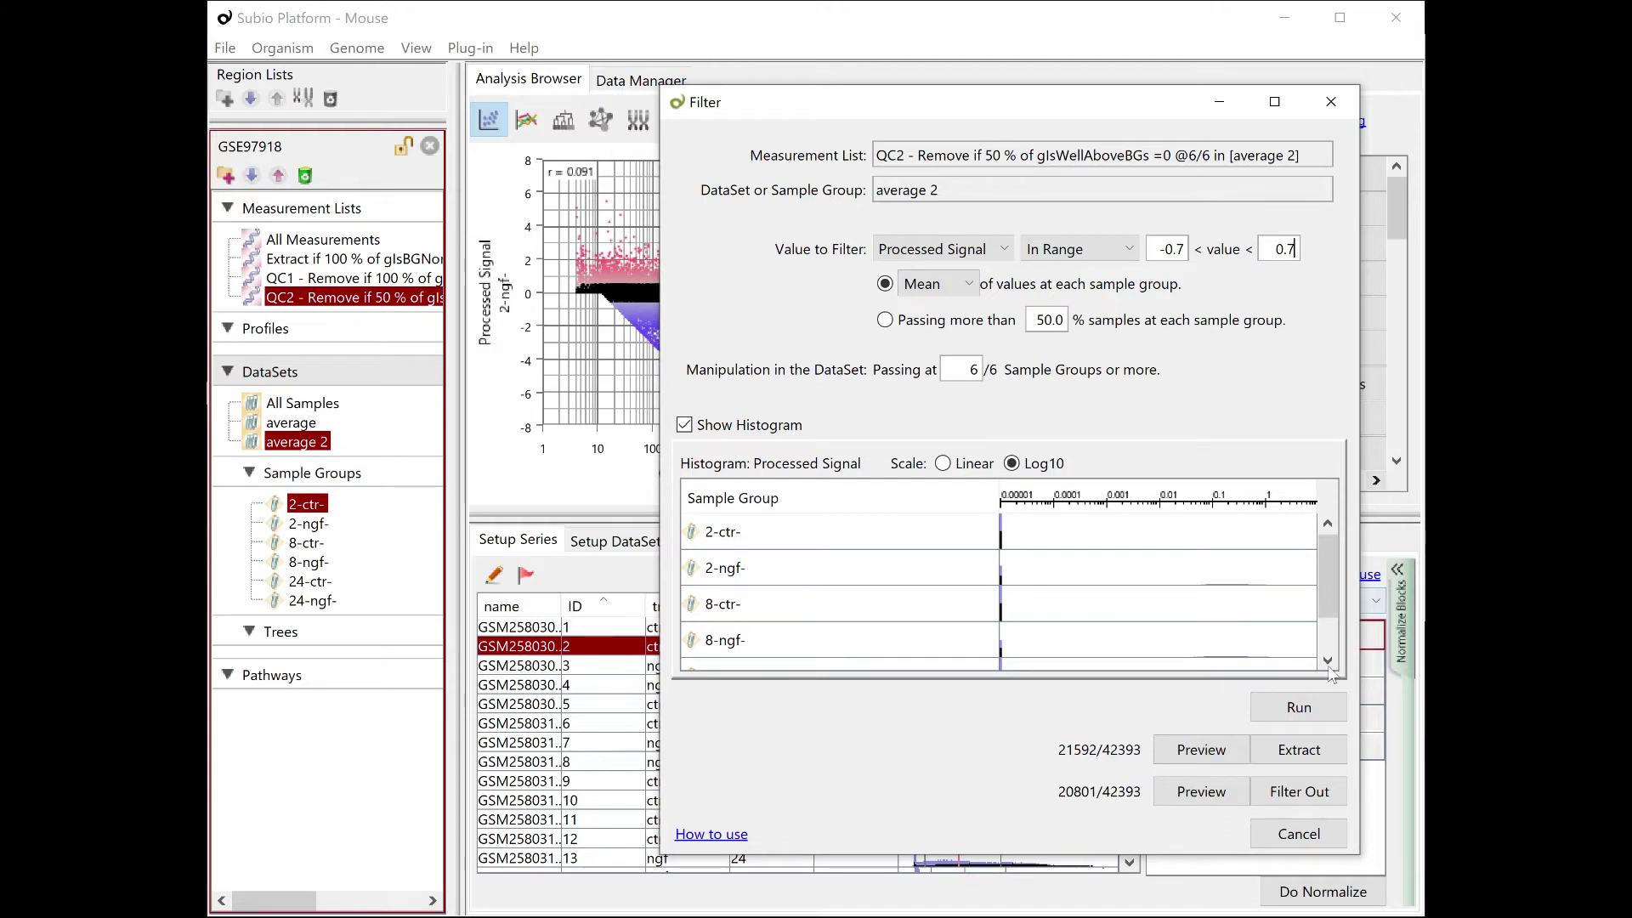
left_click(1307, 710)
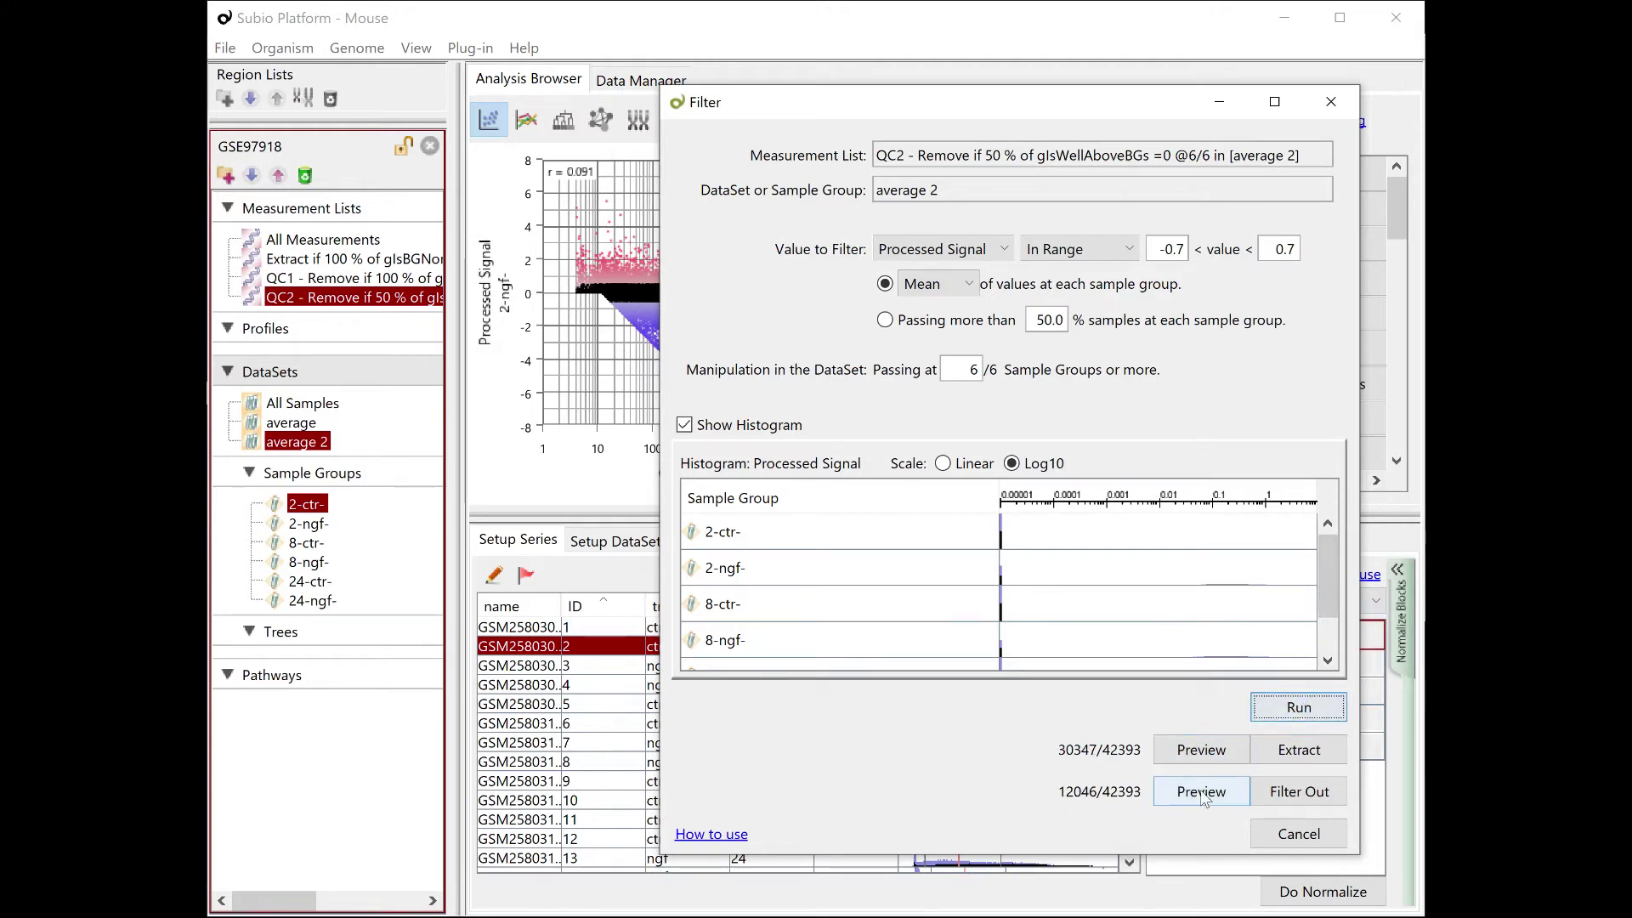
left_click(1199, 752)
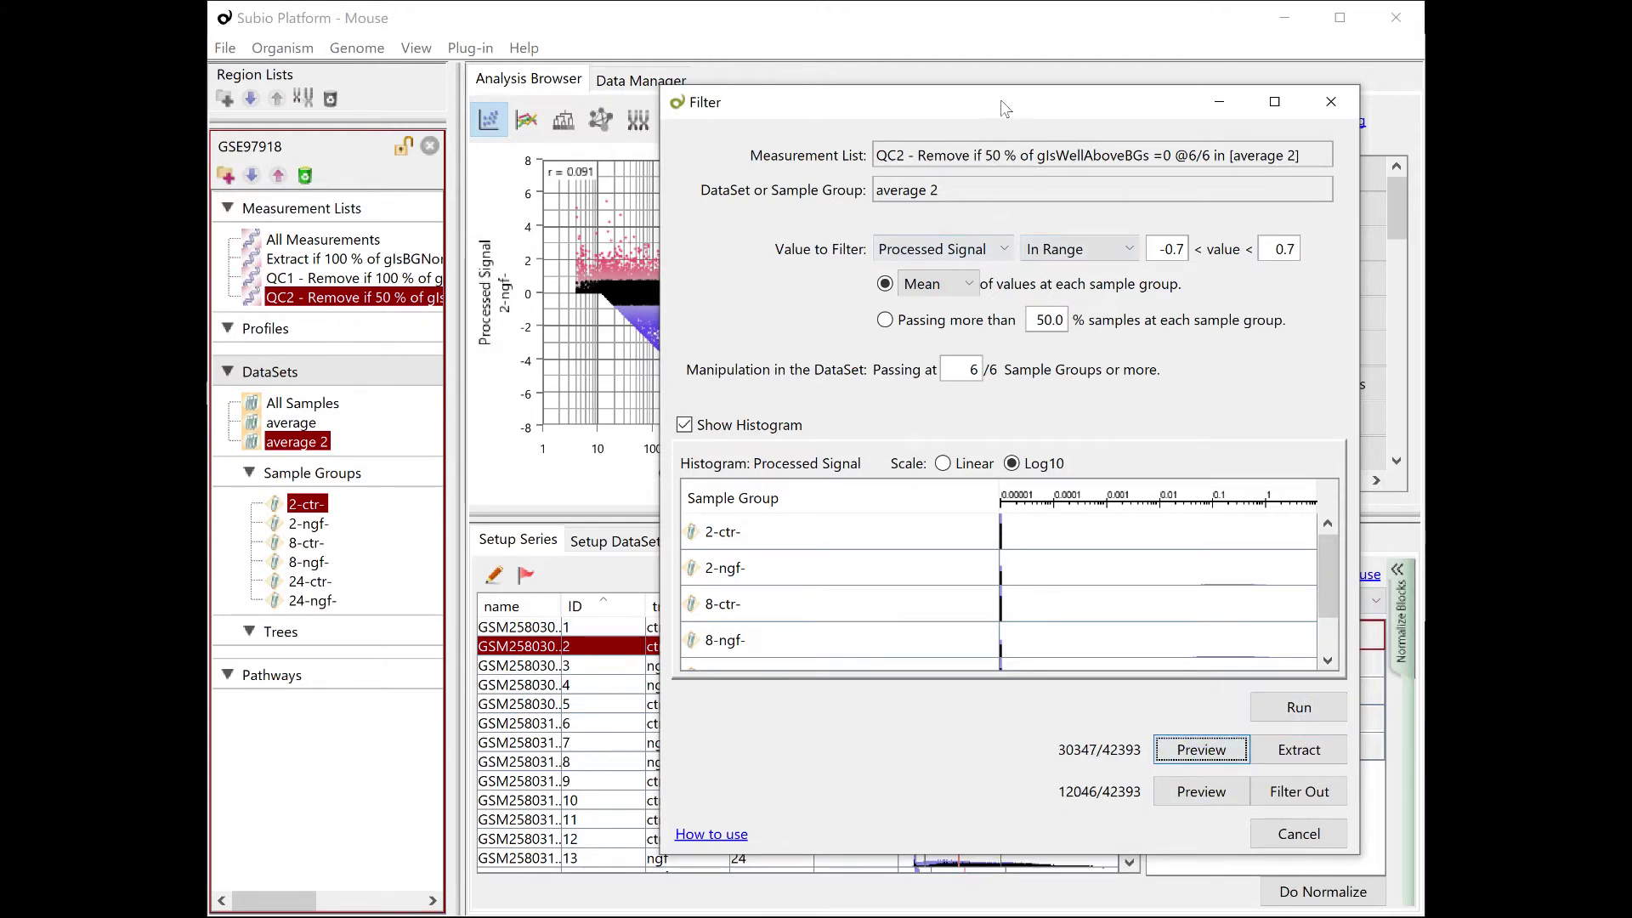
left_click_drag(1002, 109, 1049, 423)
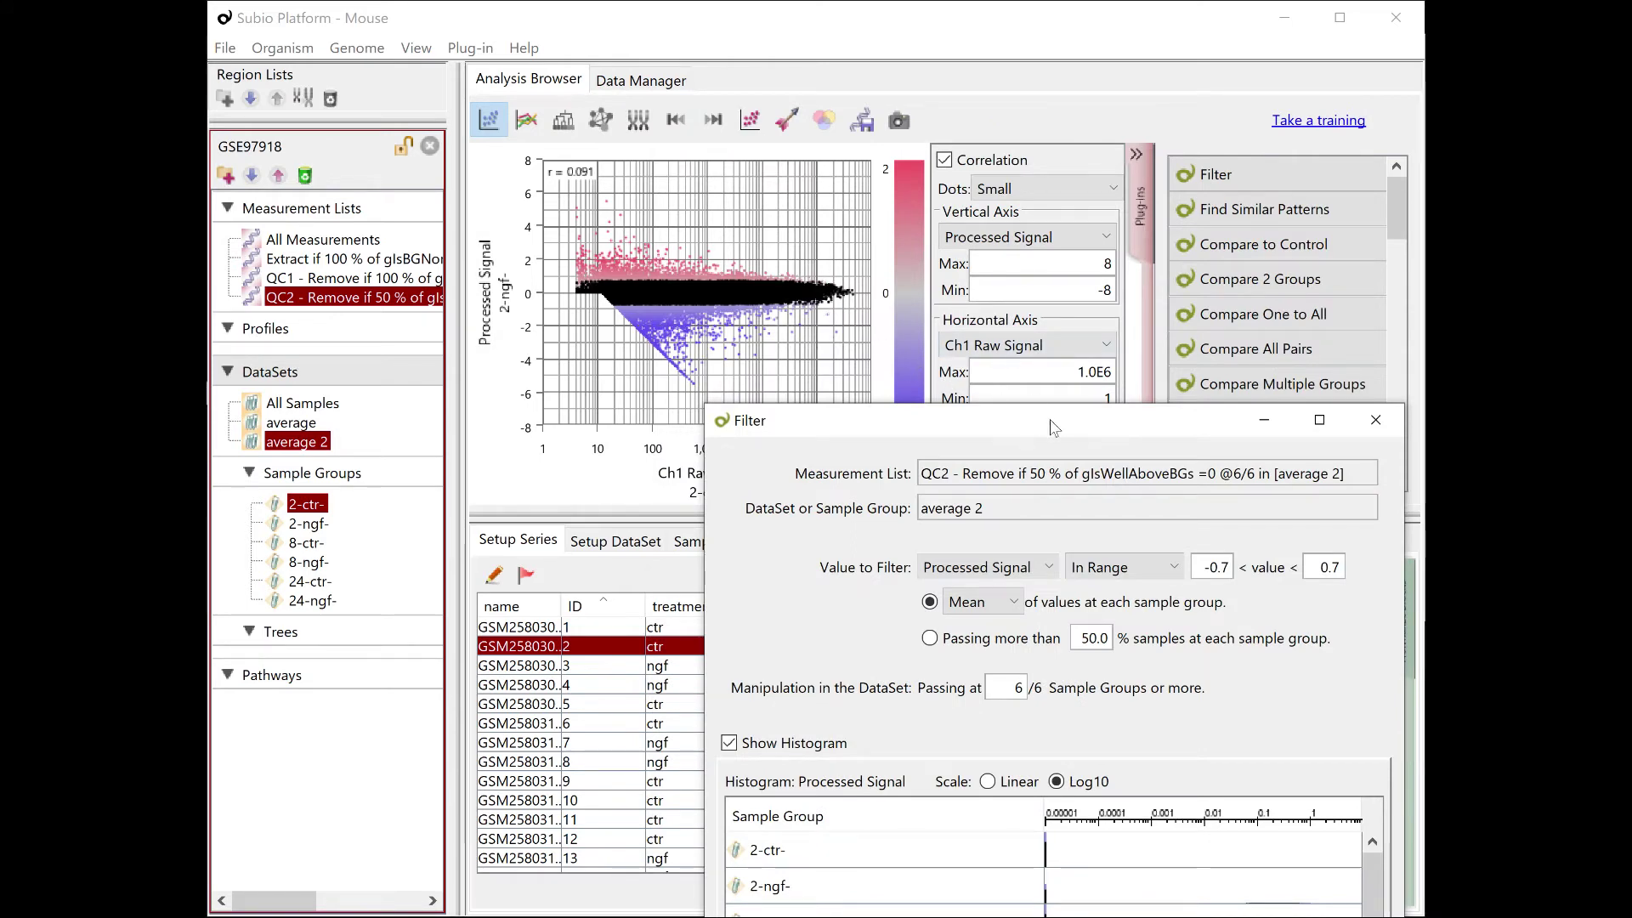
left_click_drag(1051, 426, 997, 111)
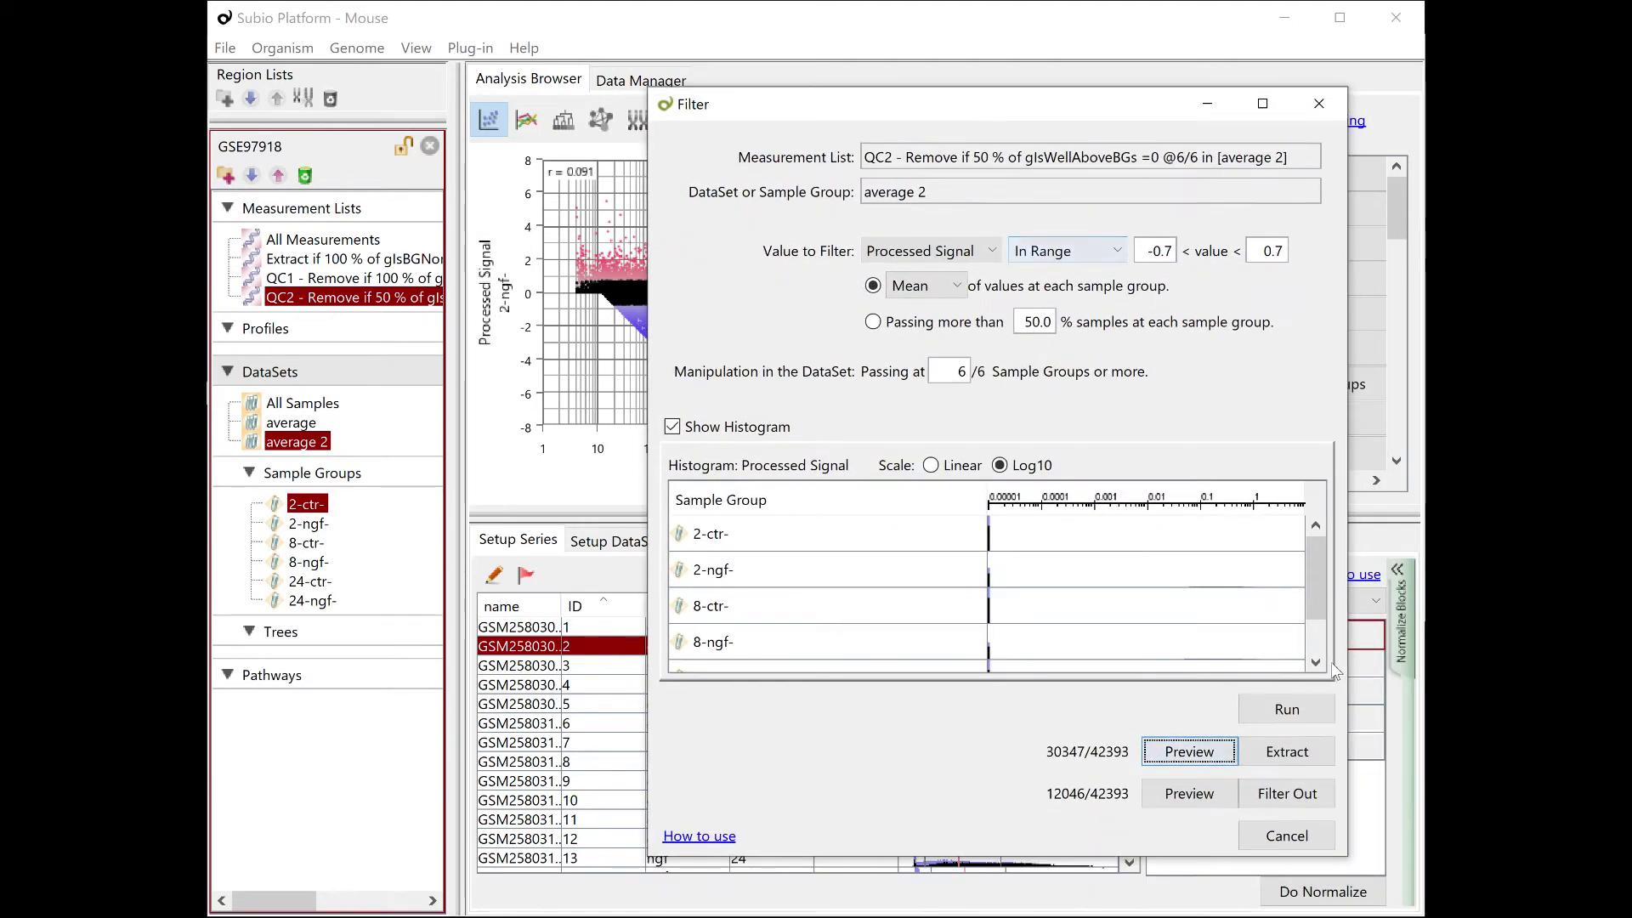
Filter out the in-range genes, save the QC3 list under its default name, and close Filter.
left_click(1289, 792)
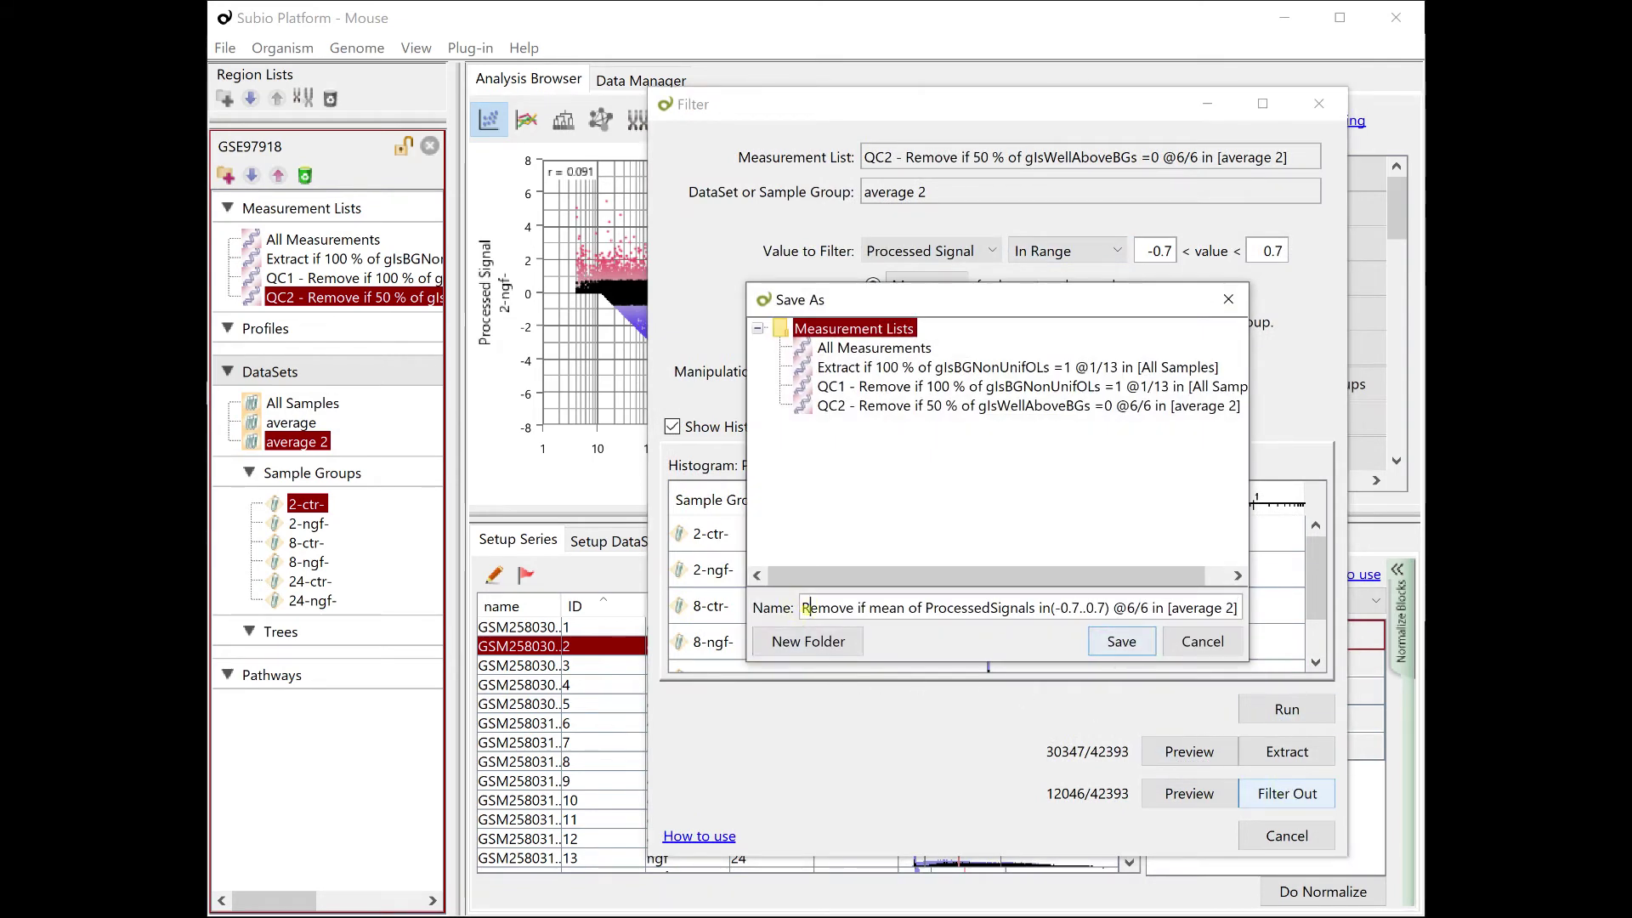
key("Home")
type("QC3 -")
key("Return")
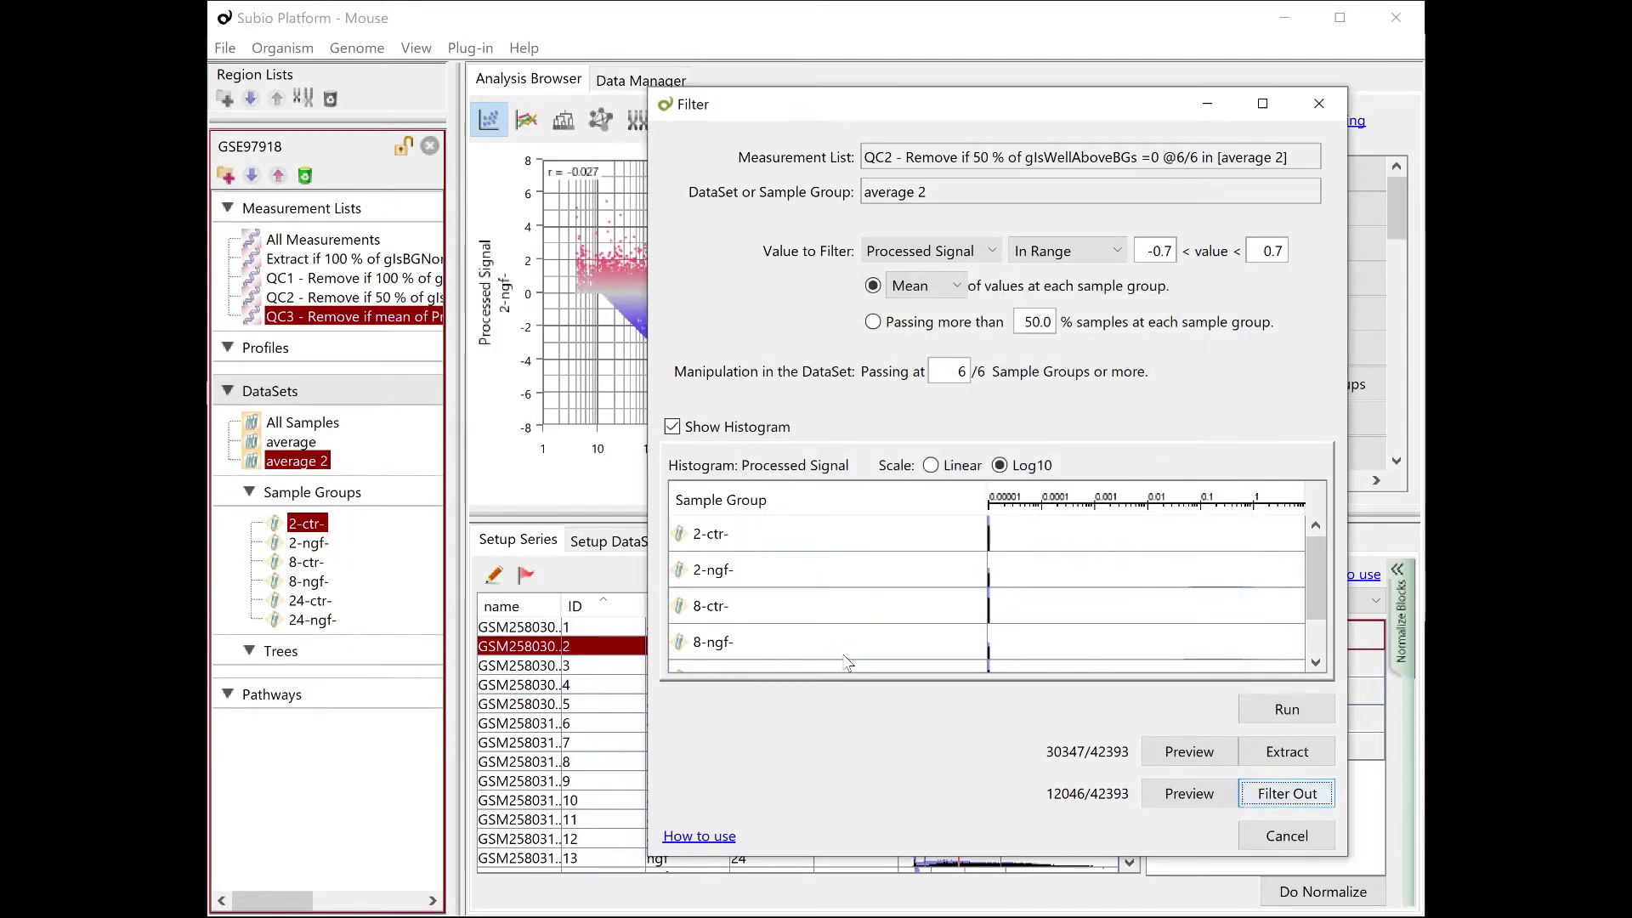
left_click(1275, 839)
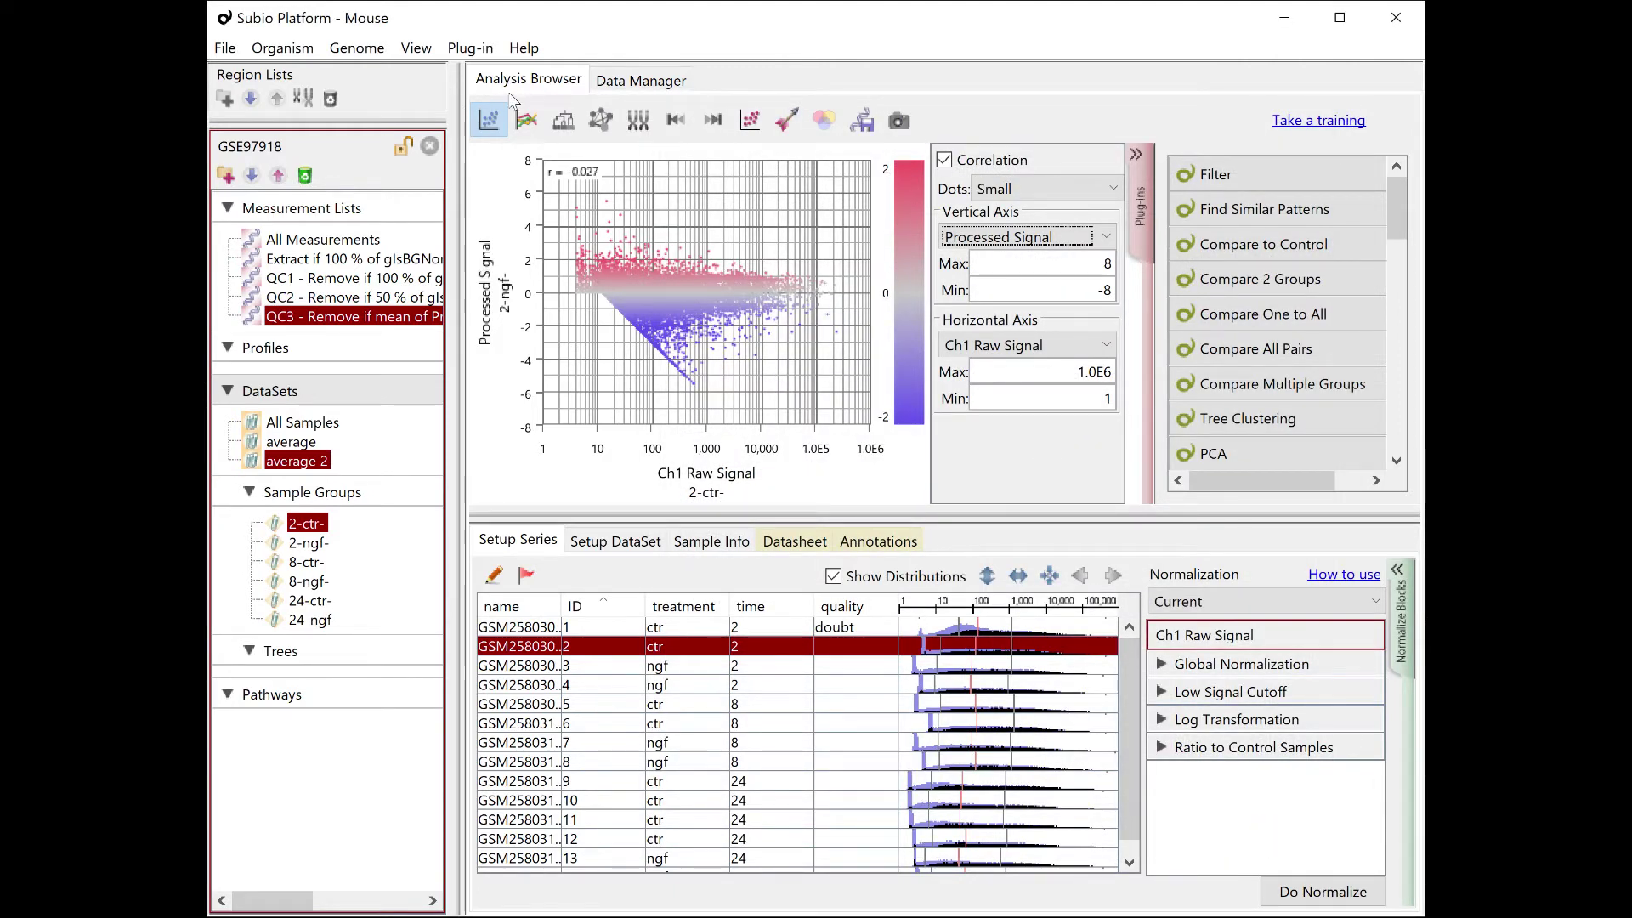
Show line profiles for the averaged dataset holding only the 2, 8 and 24 h ngf groups.
left_click(525, 119)
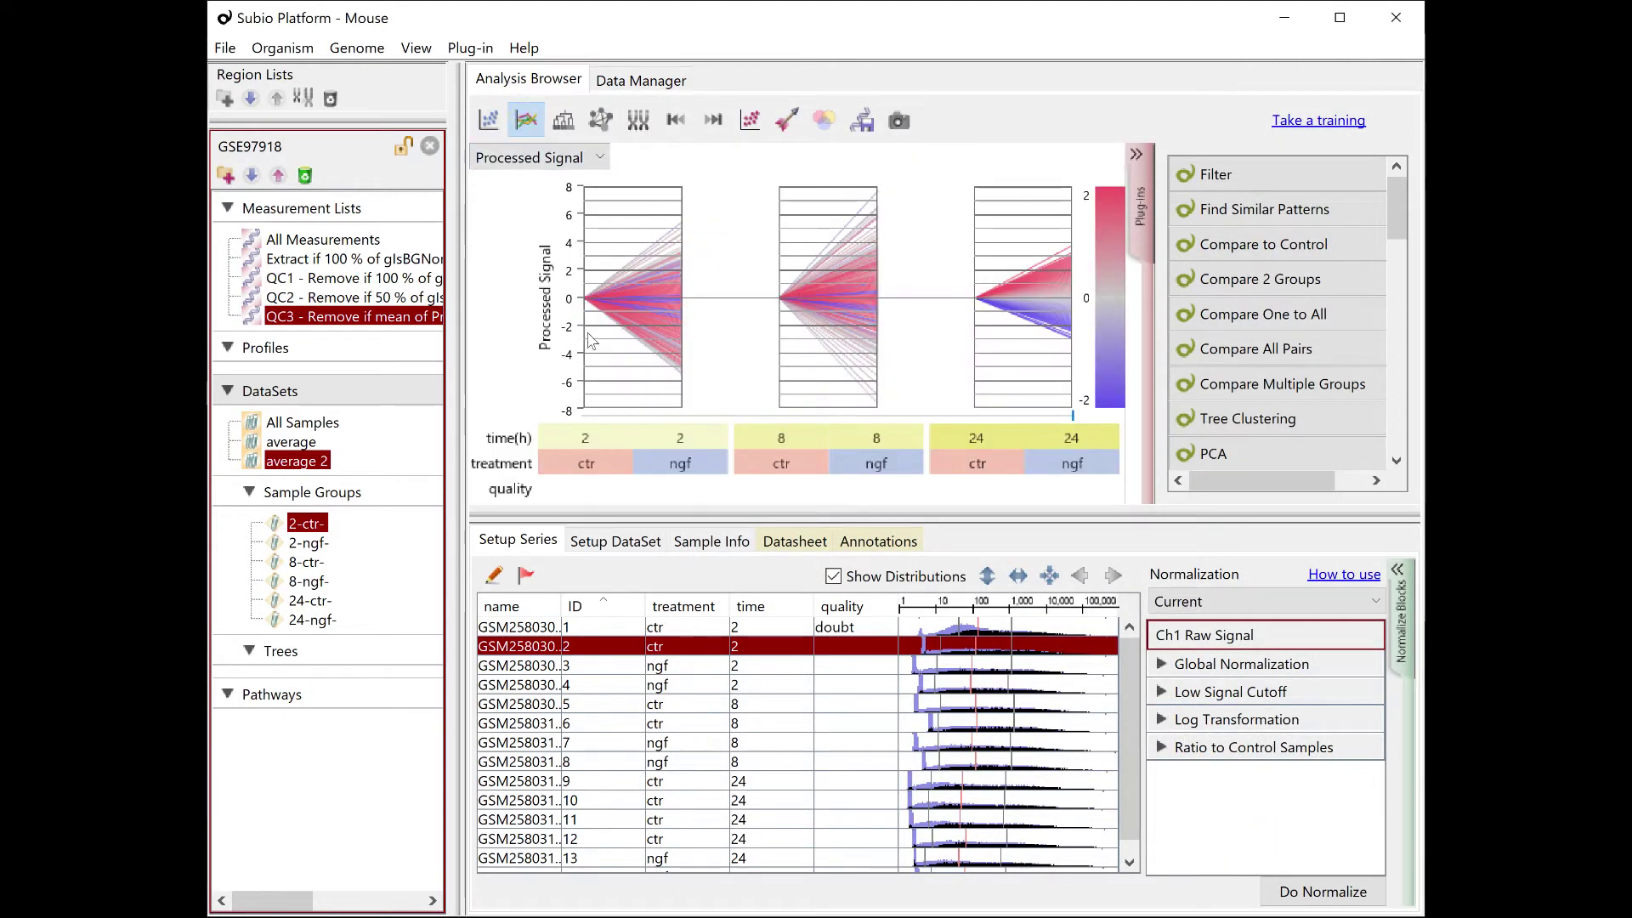
left_click(296, 442)
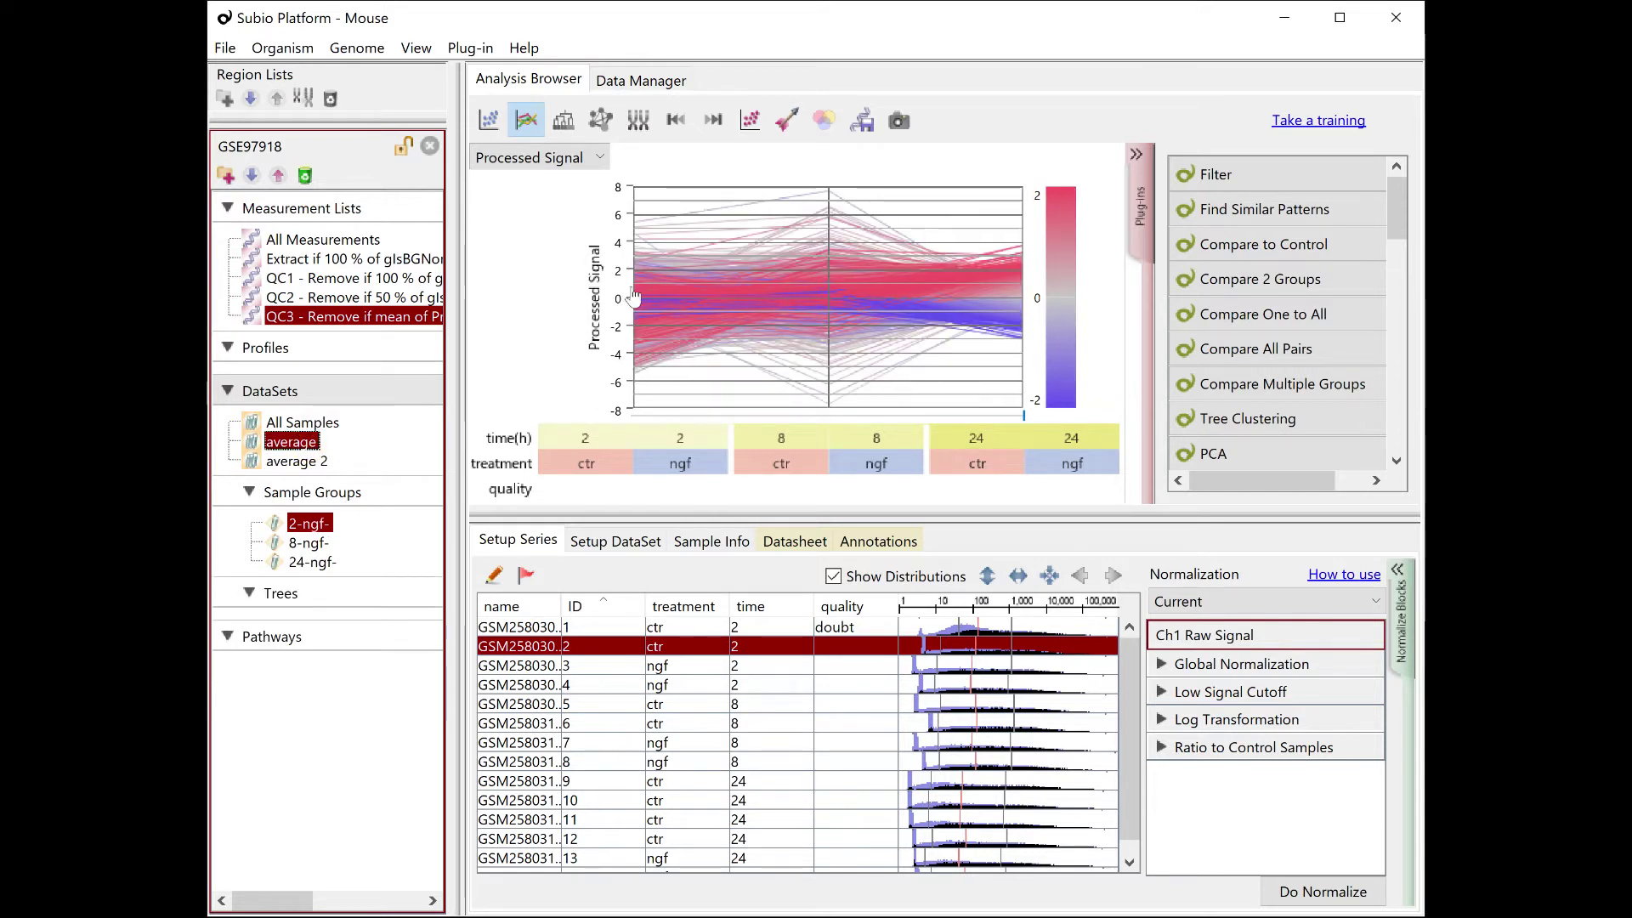
left_click(320, 468)
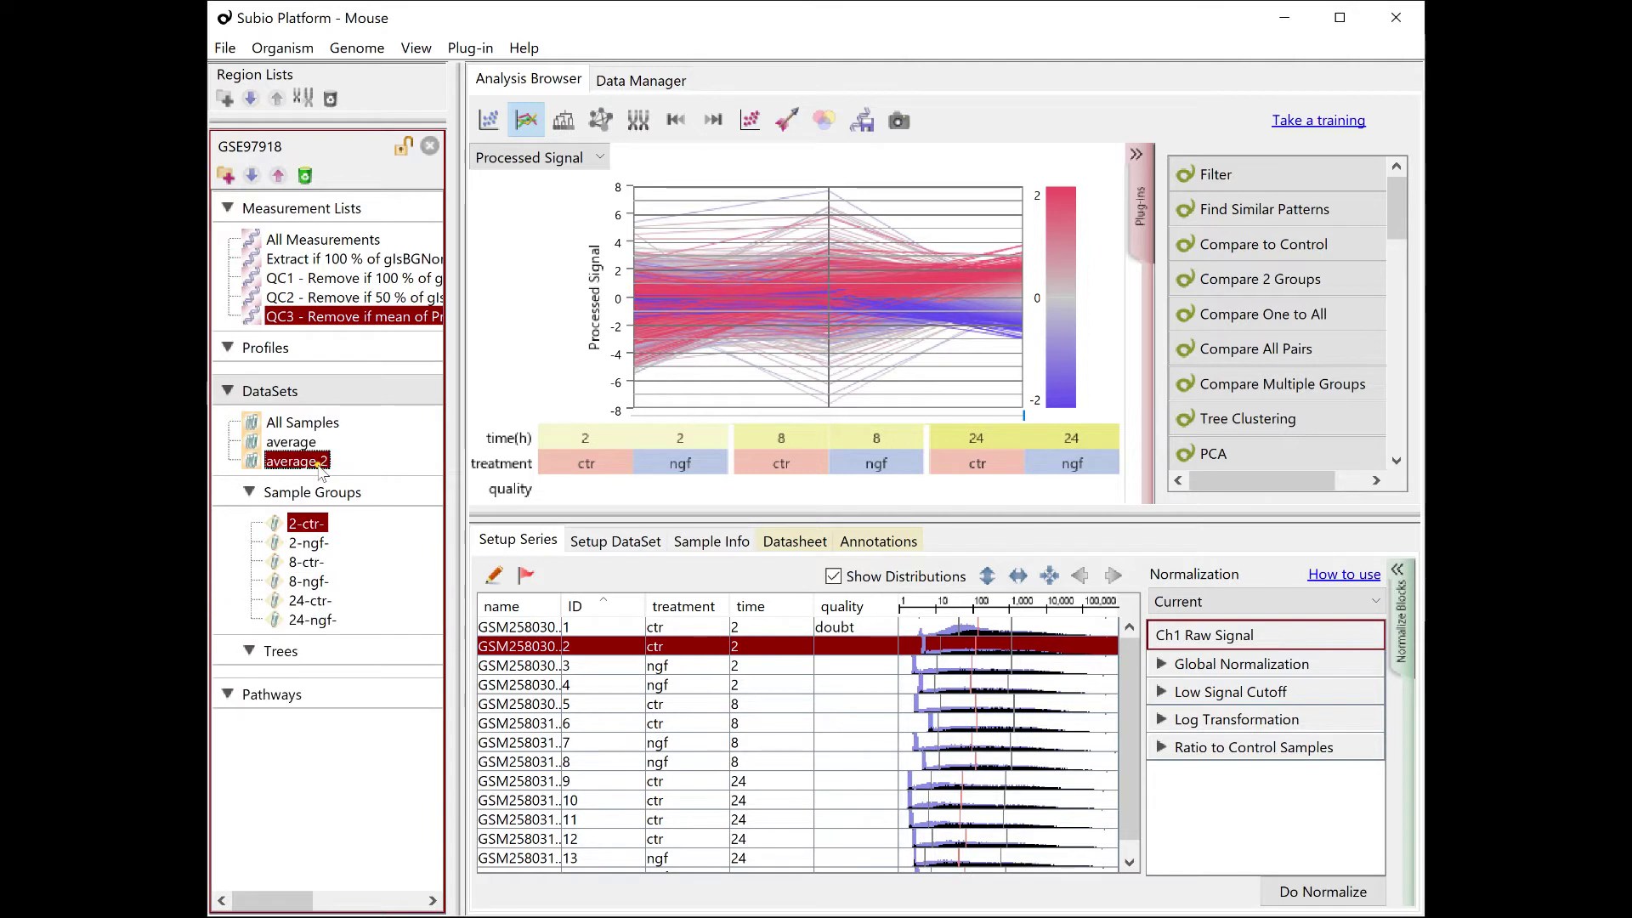
left_click(301, 443)
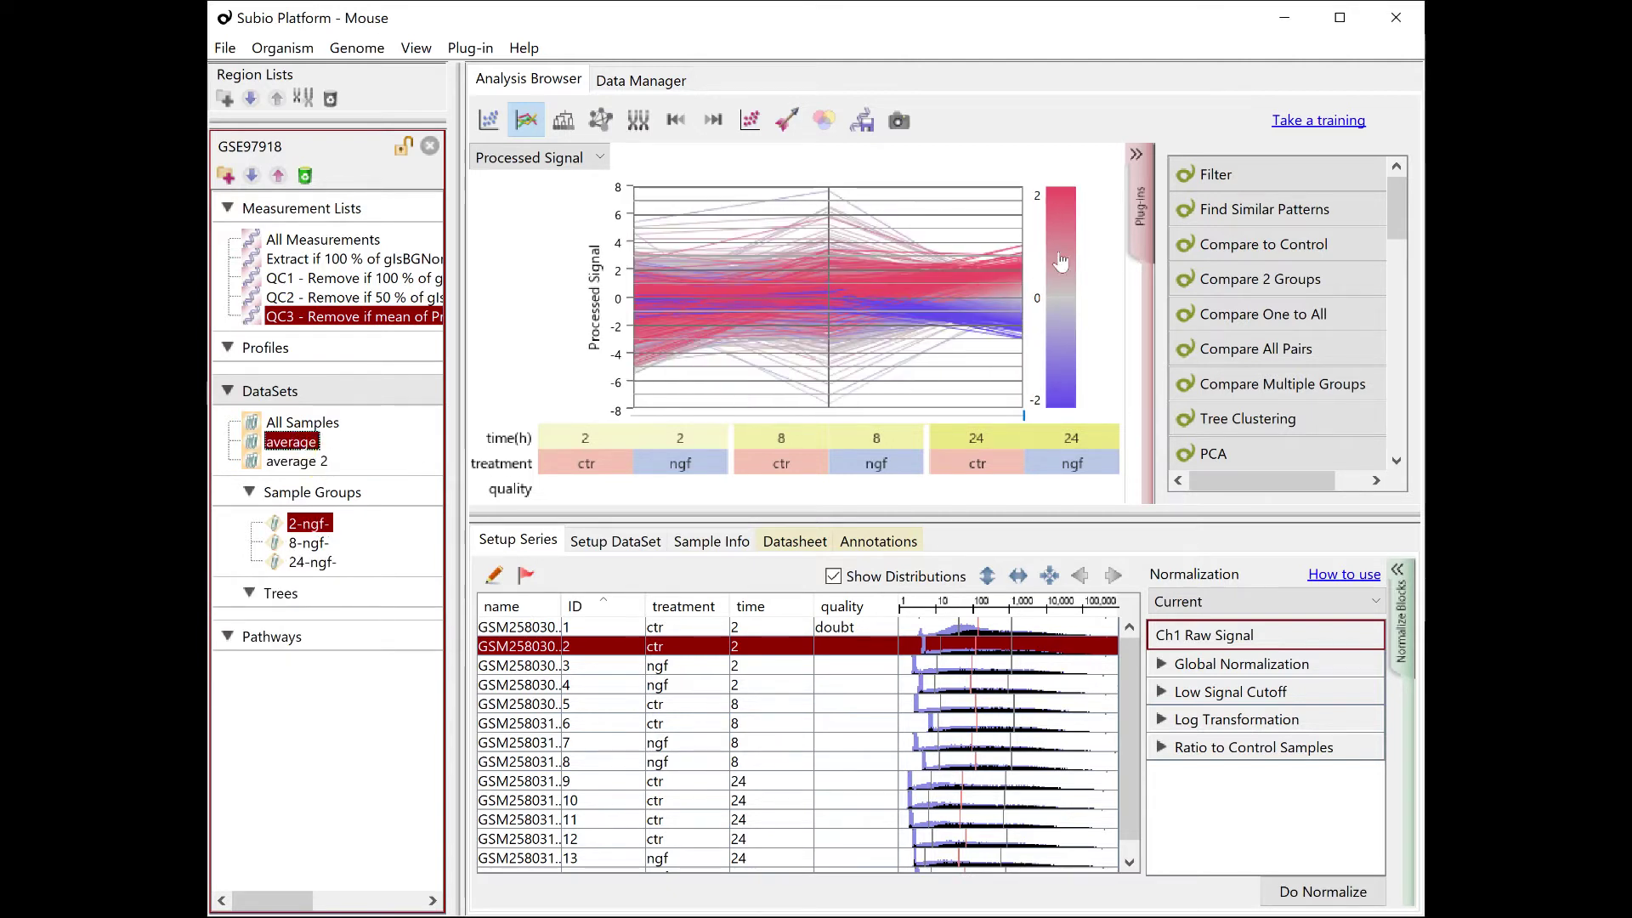
Compare 8-ngf- to control with a 1.7-fold cutoff and one-sample t-test P<0.1.
left_click(1228, 246)
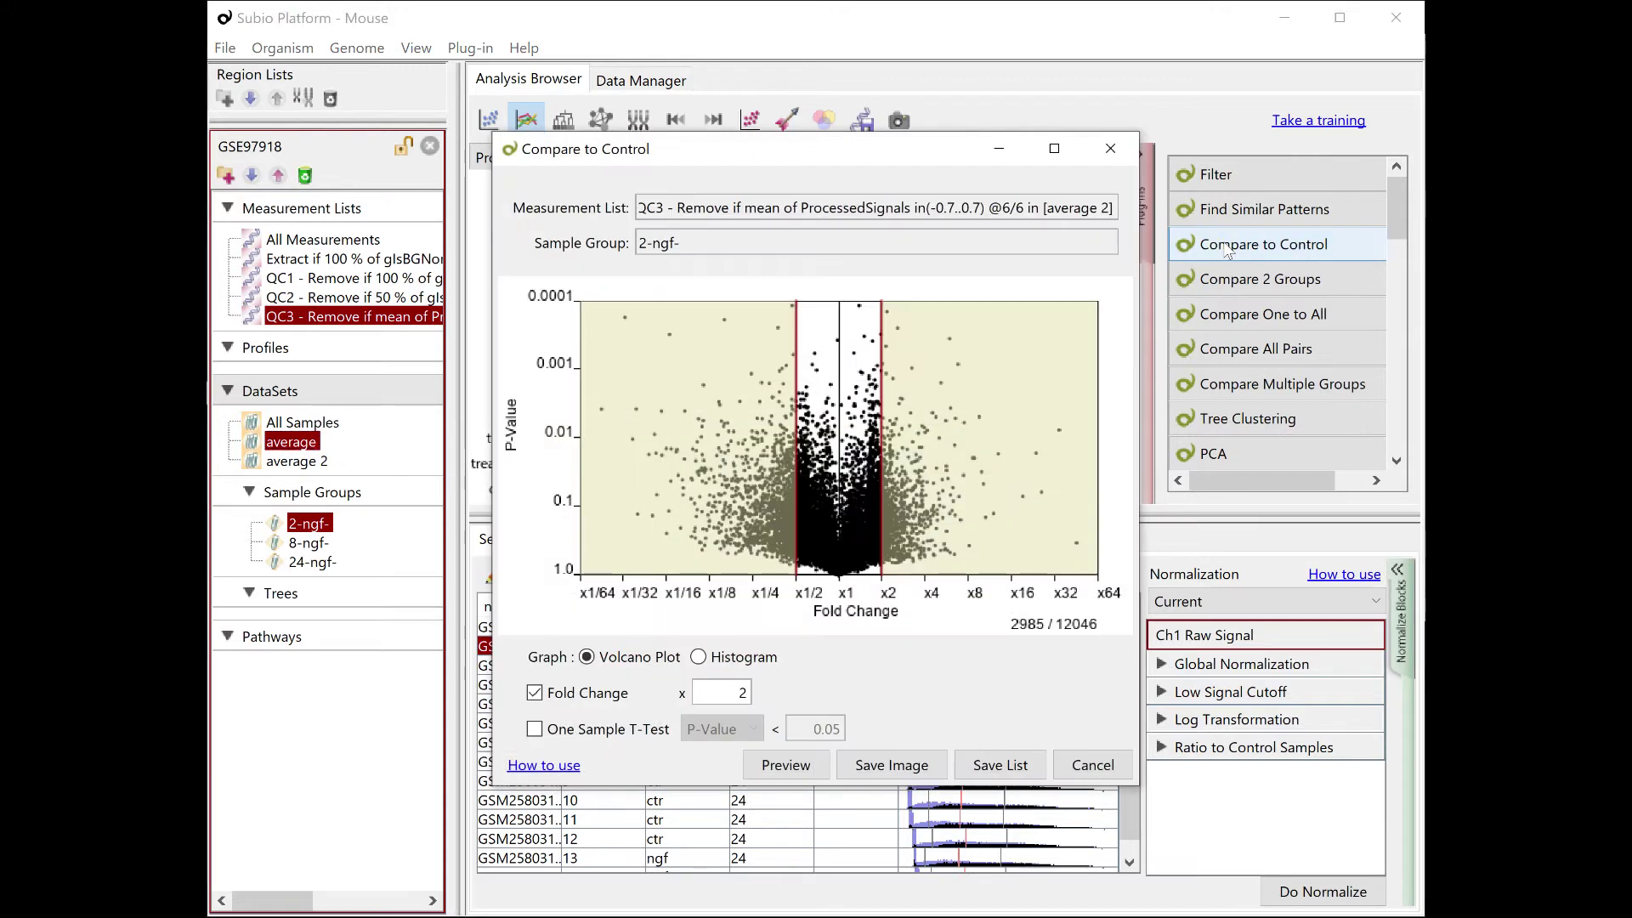
left_click_drag(733, 161, 962, 164)
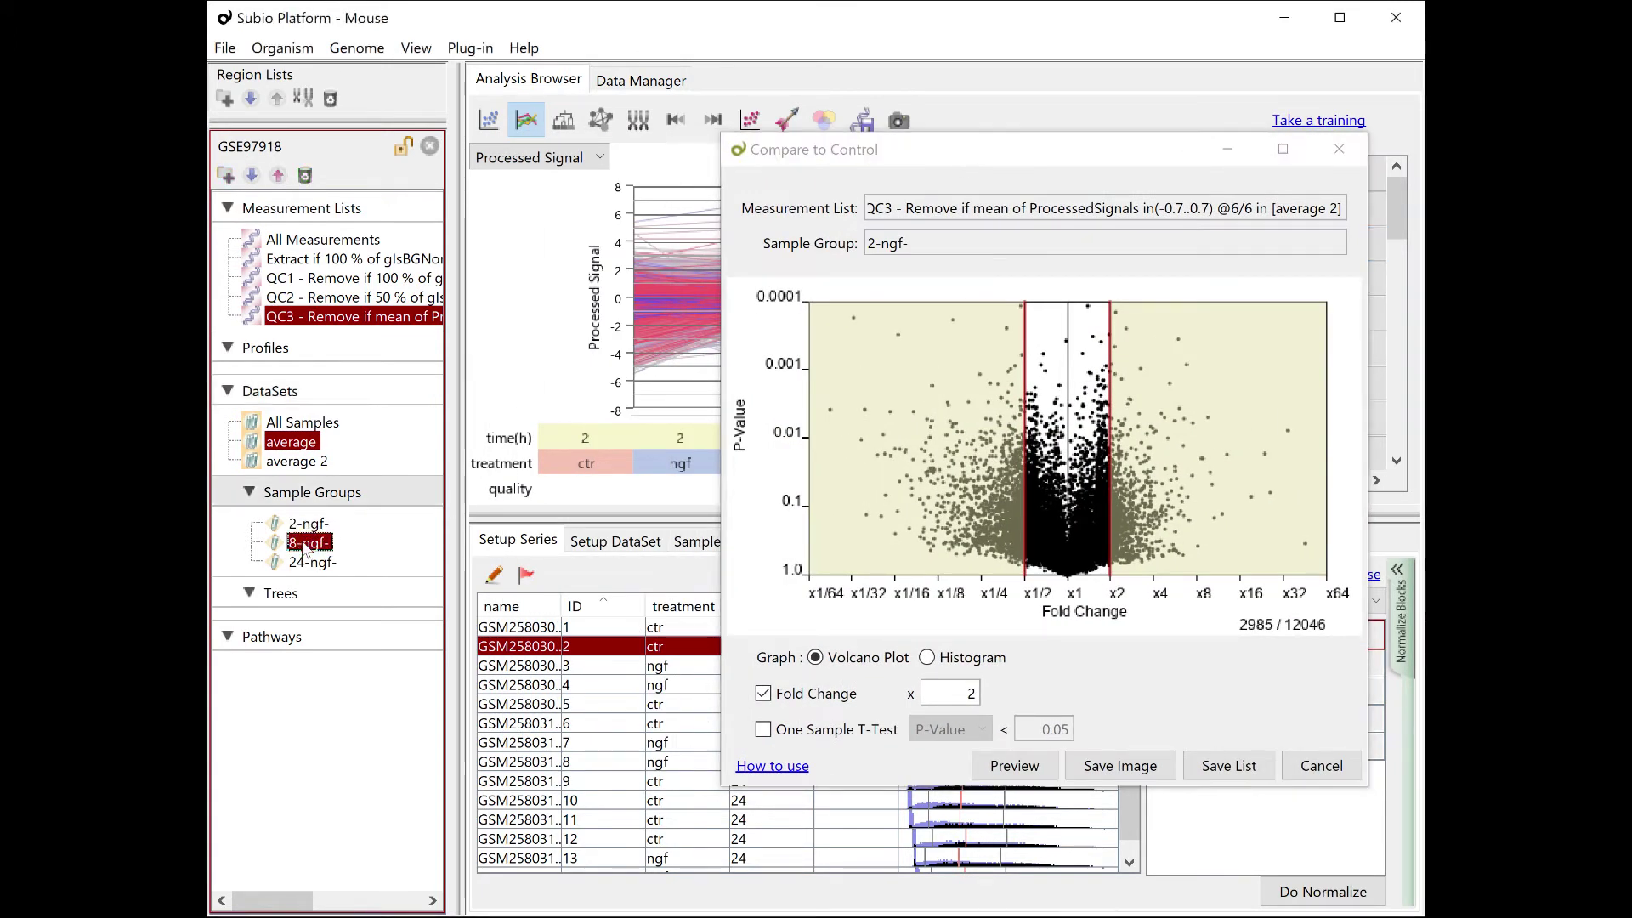
mouse_move(310, 542)
left_mouse_down()
mouse_move(983, 255)
mouse_move(959, 255)
left_mouse_up()
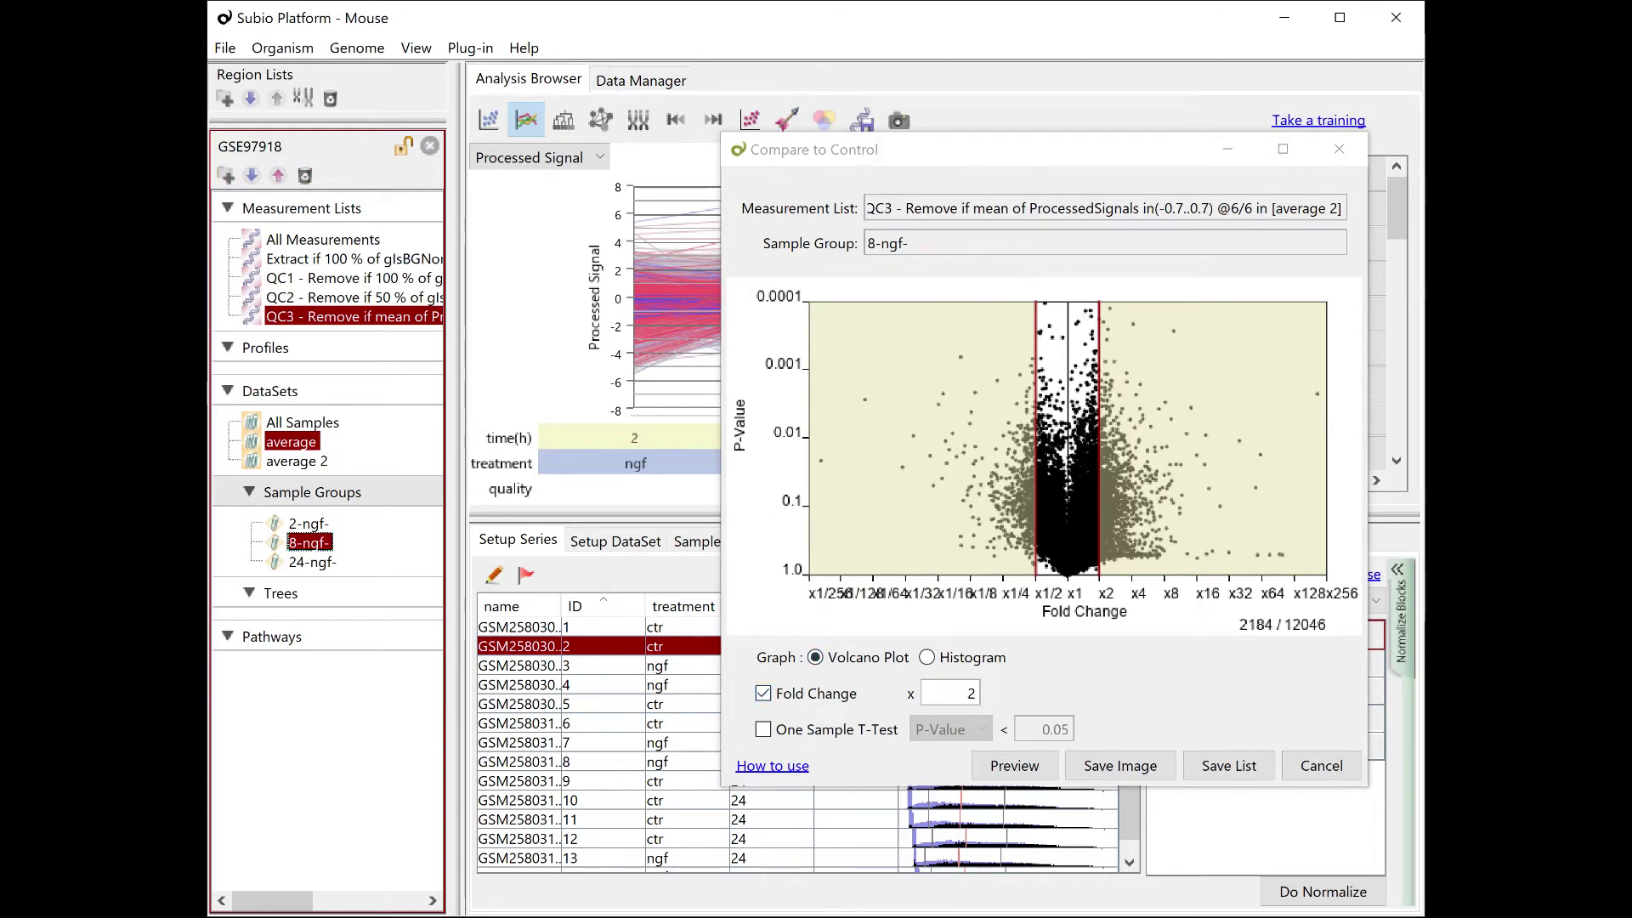
double_click(970, 694)
type("1")
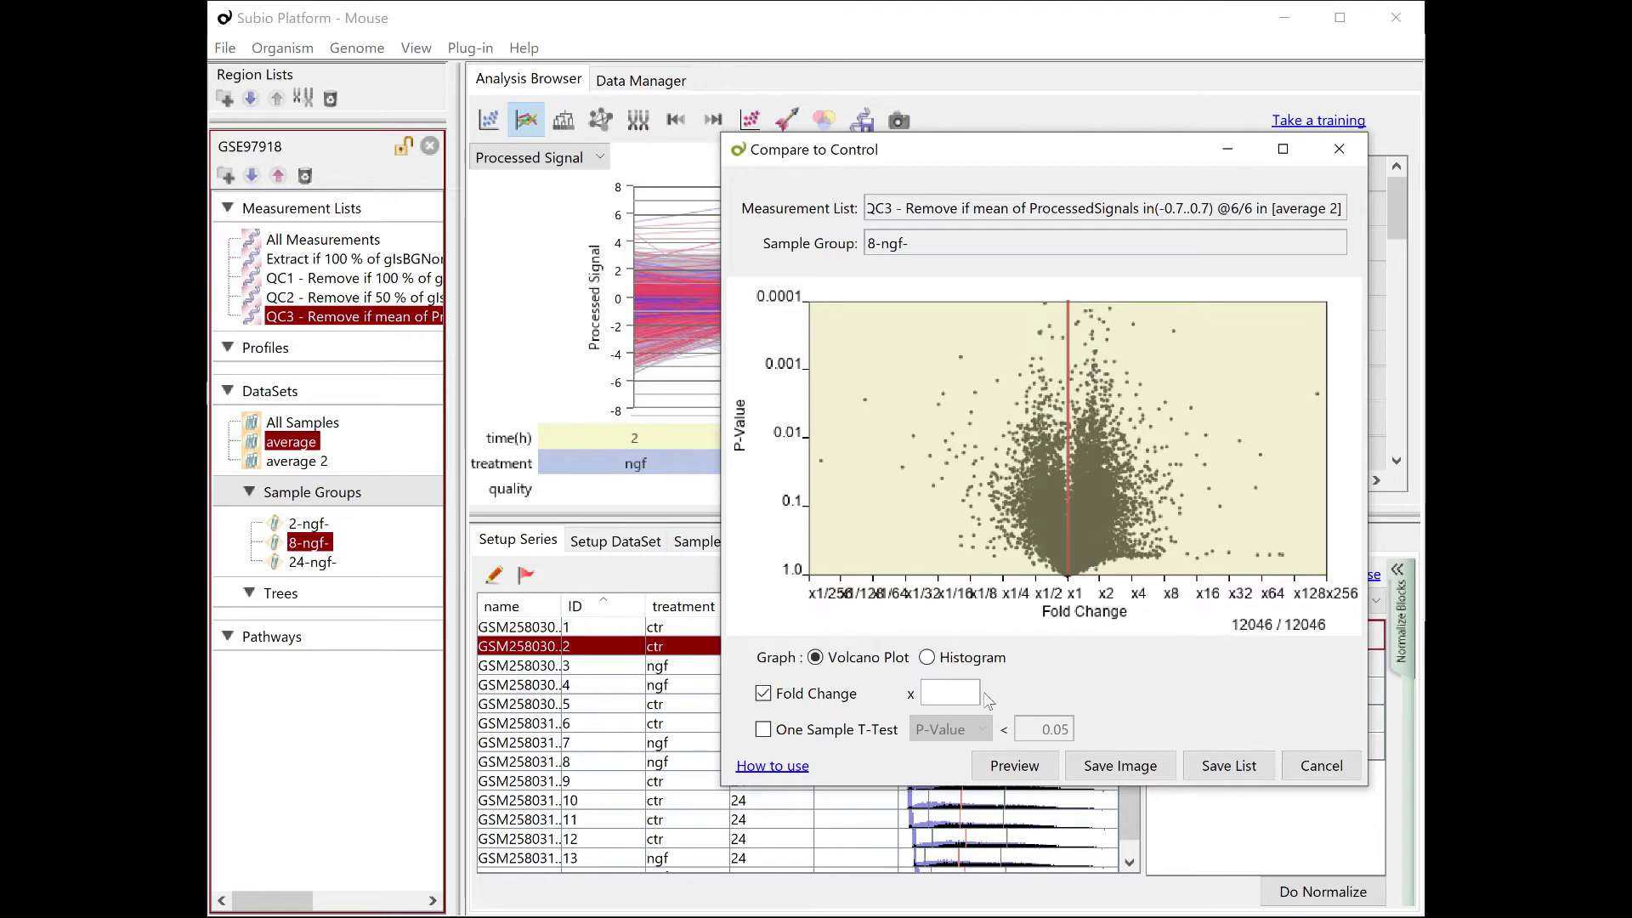
type(".7")
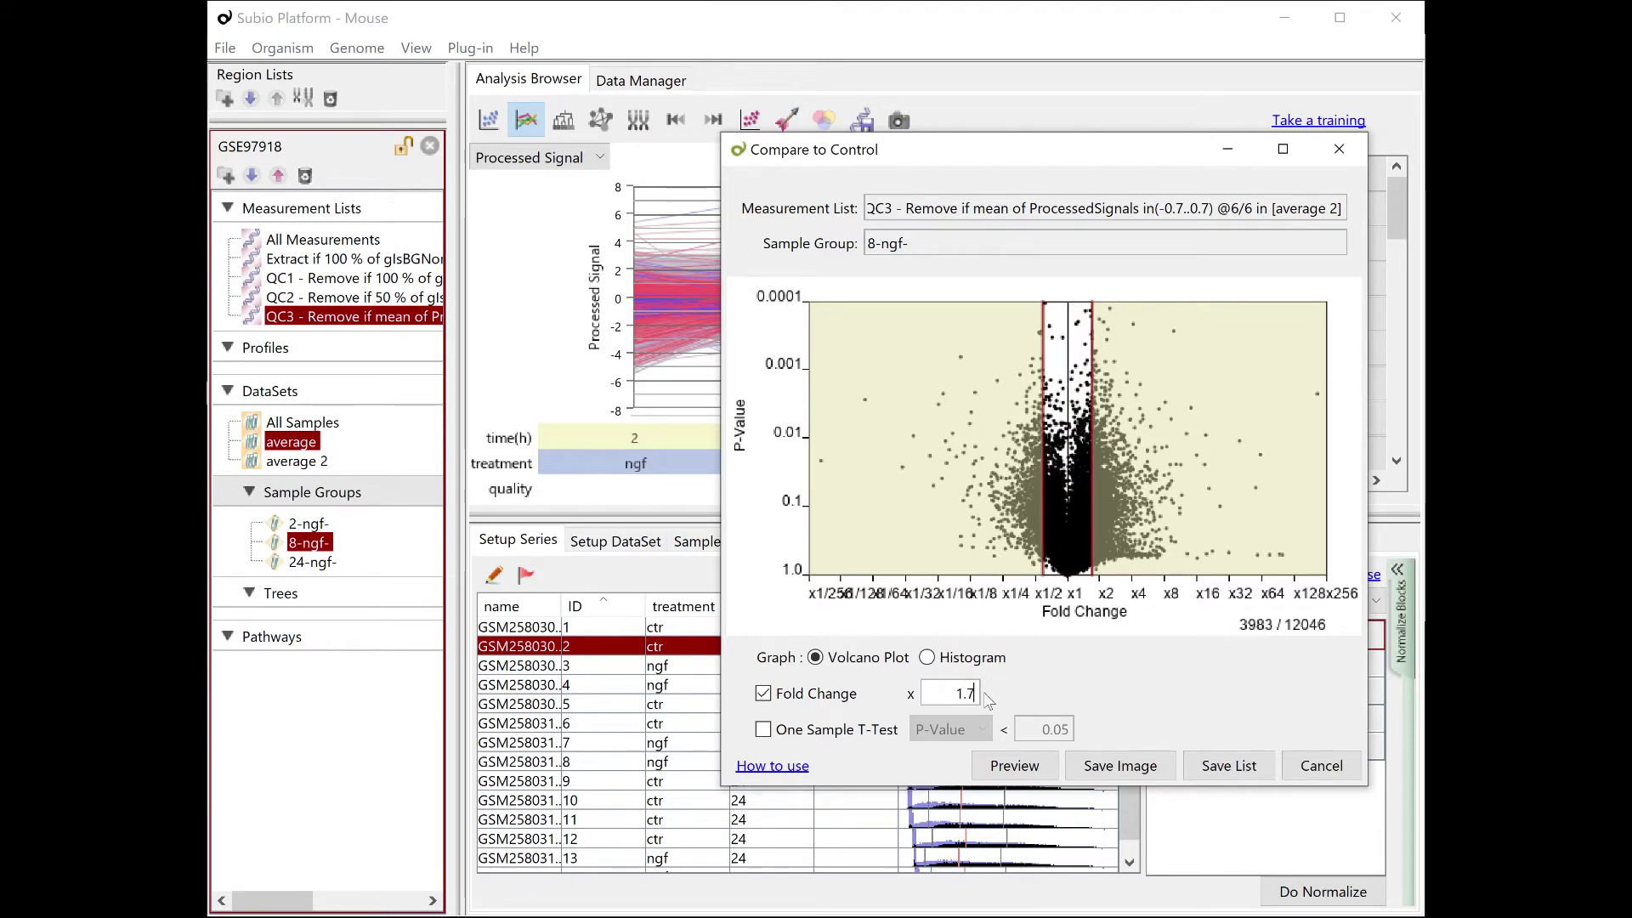
left_click(766, 731)
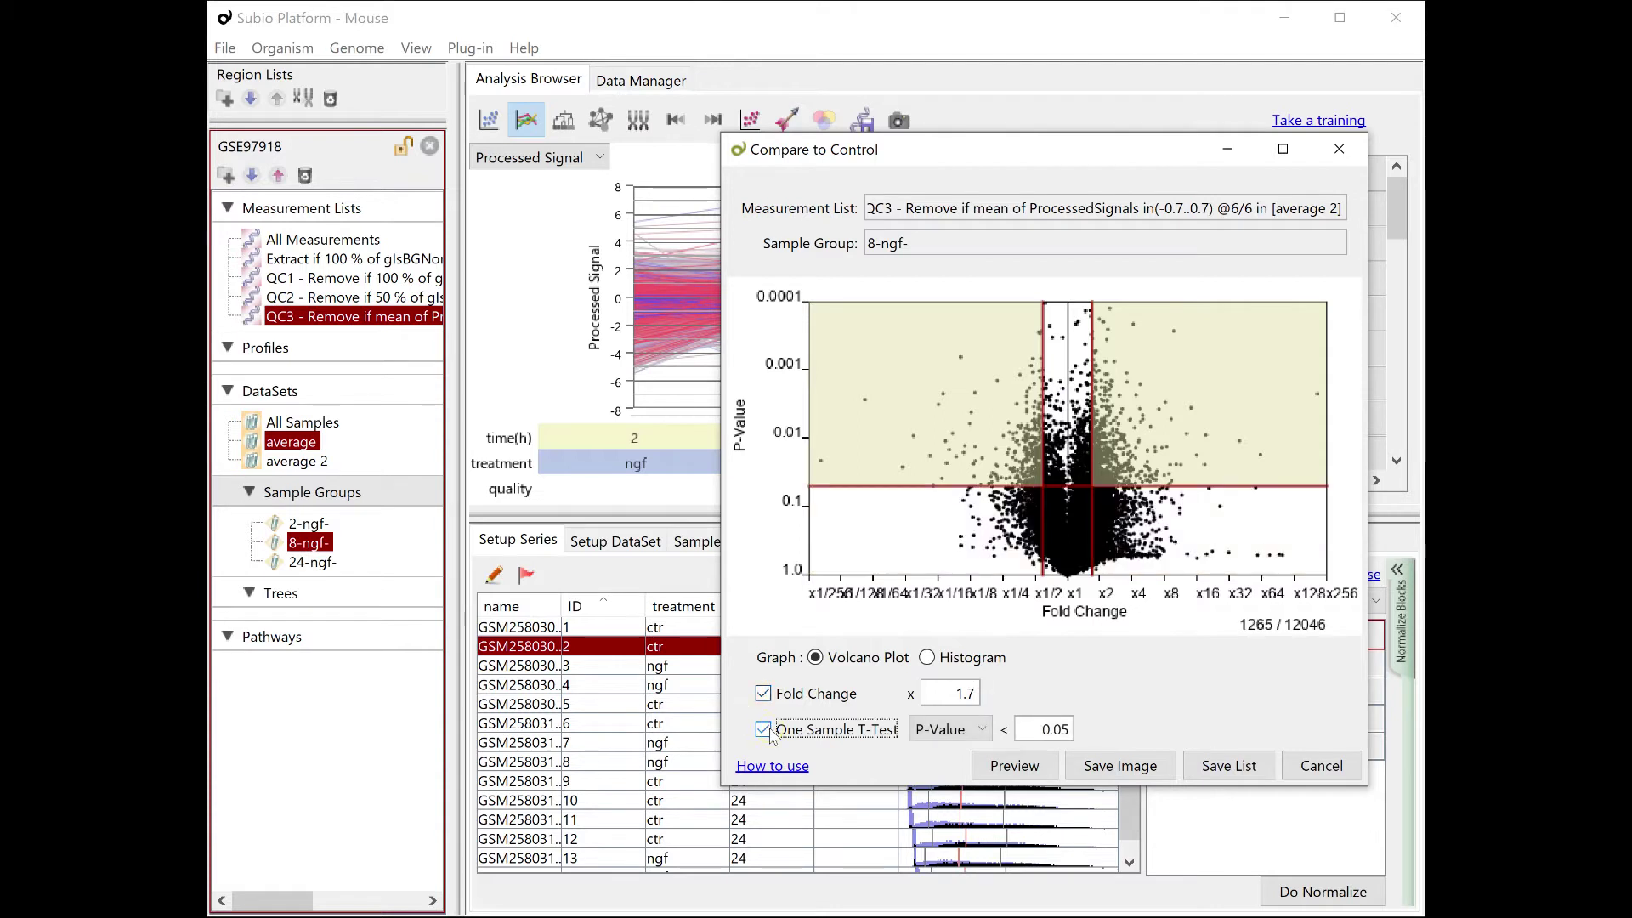
double_click(1058, 730)
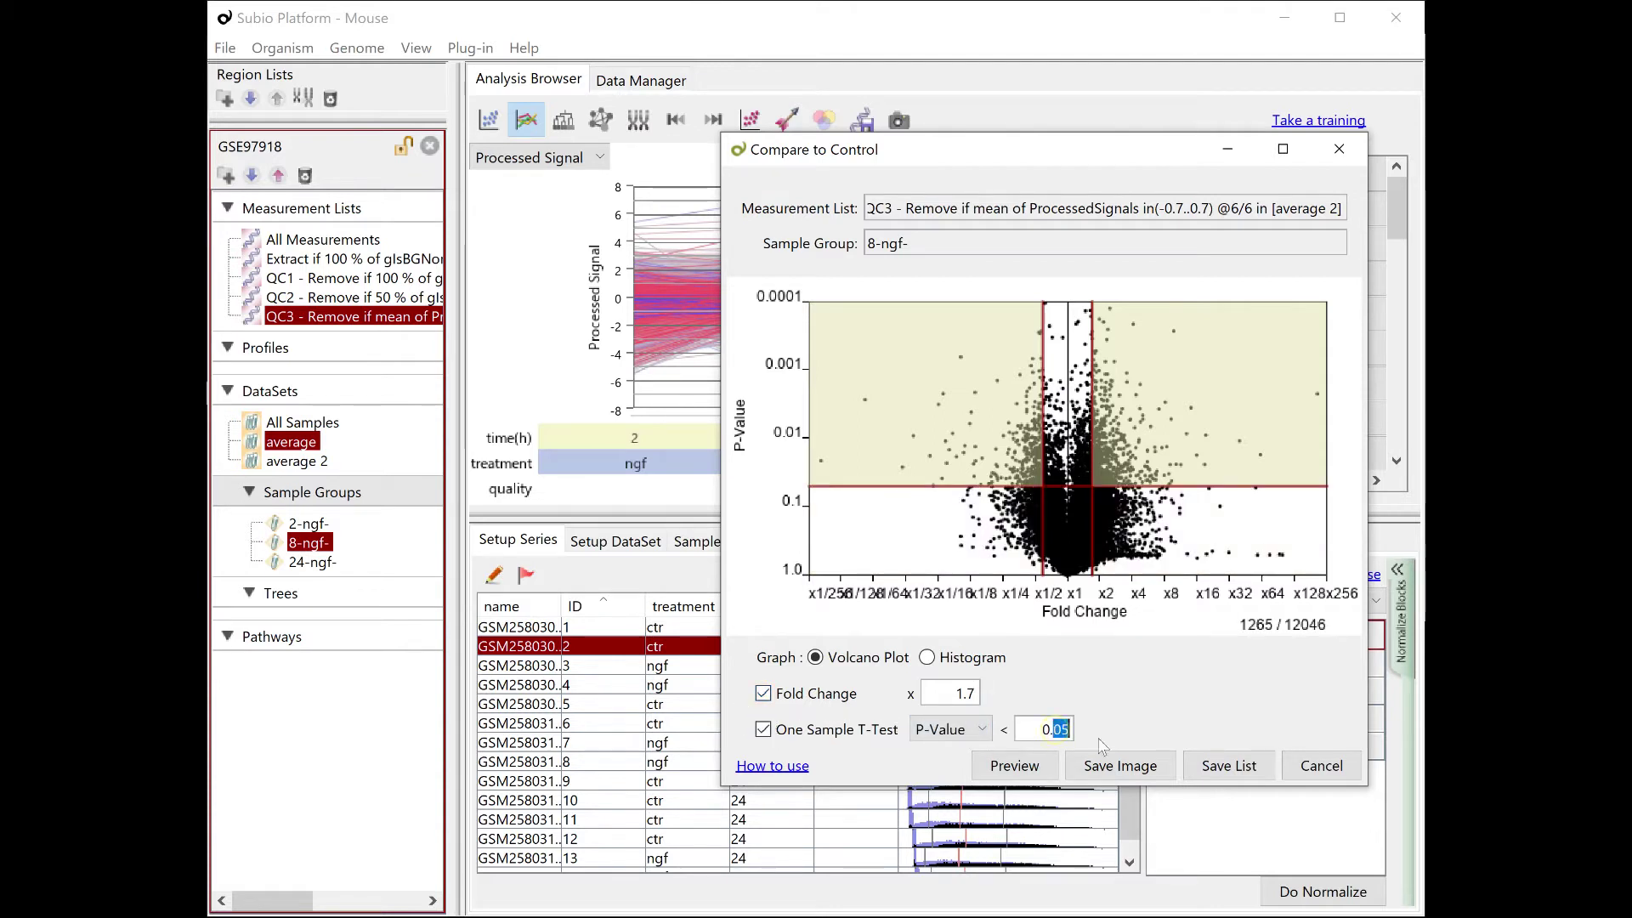
type("1")
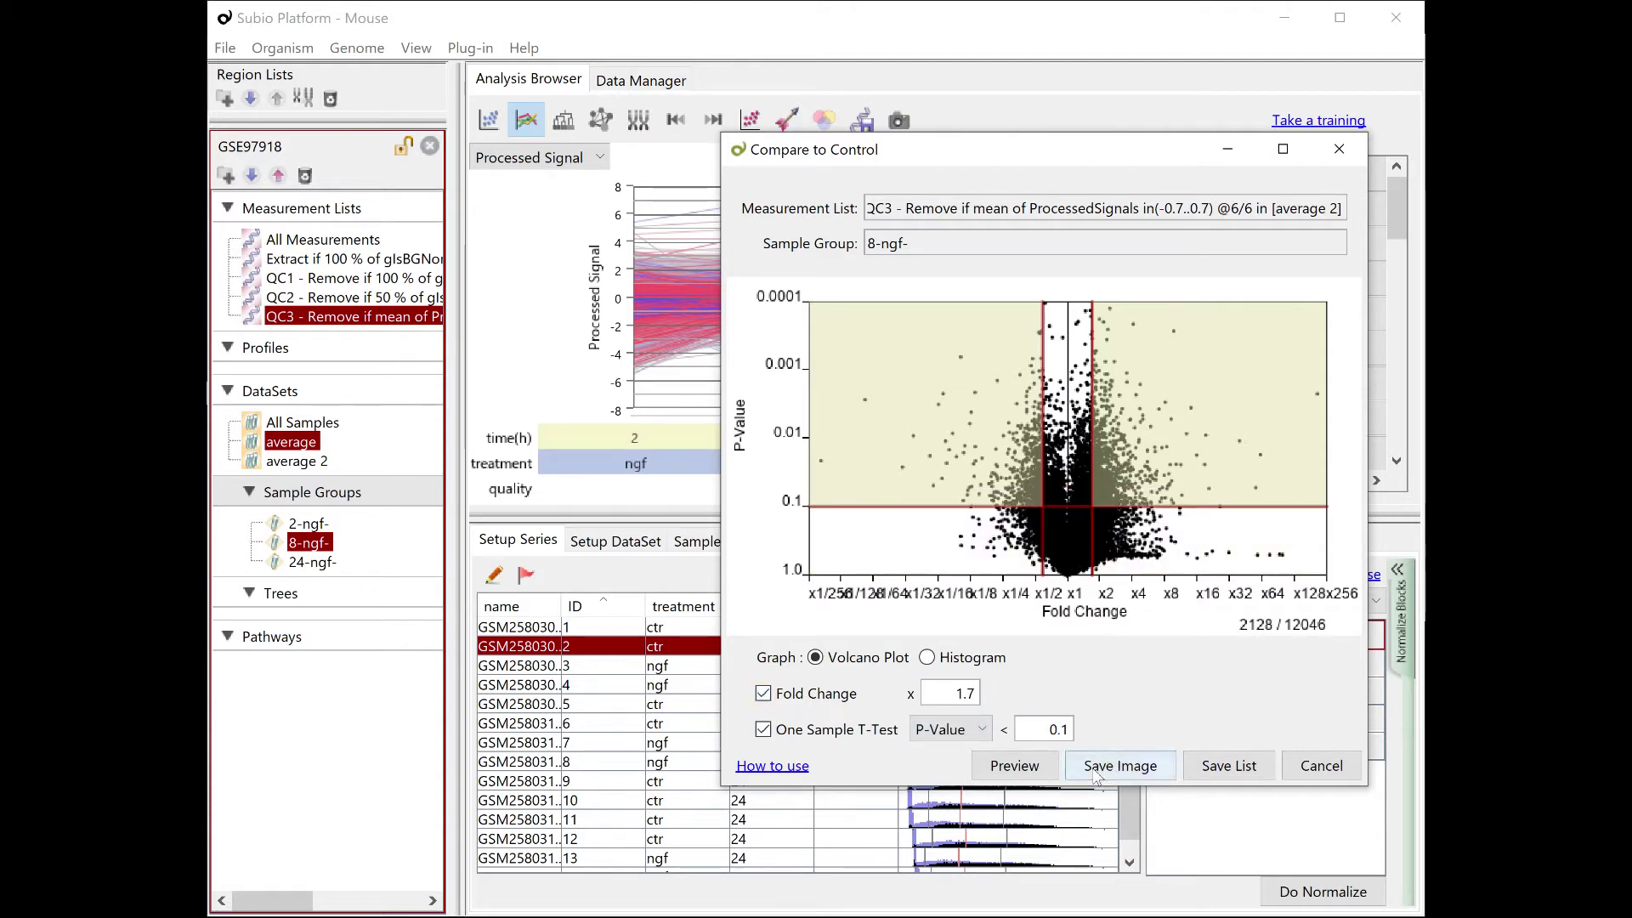
Preview the 2128 selected 8-ngf- genes and save them as a new list.
left_click(1015, 765)
left_click_drag(1012, 166, 1188, 485)
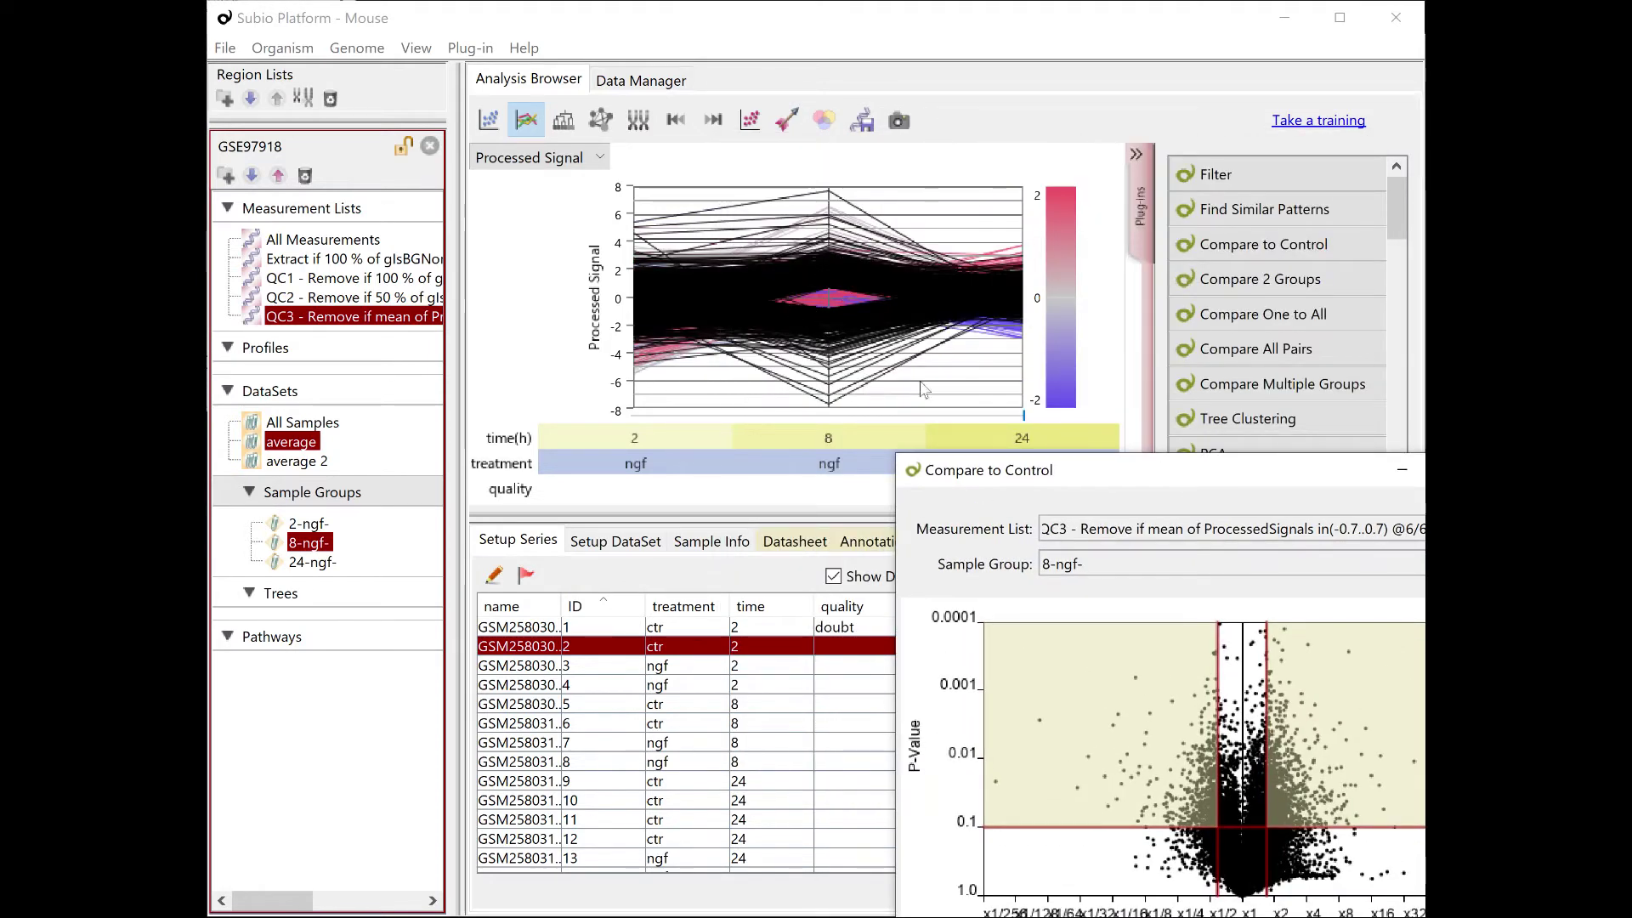
left_click_drag(1205, 481, 1006, 168)
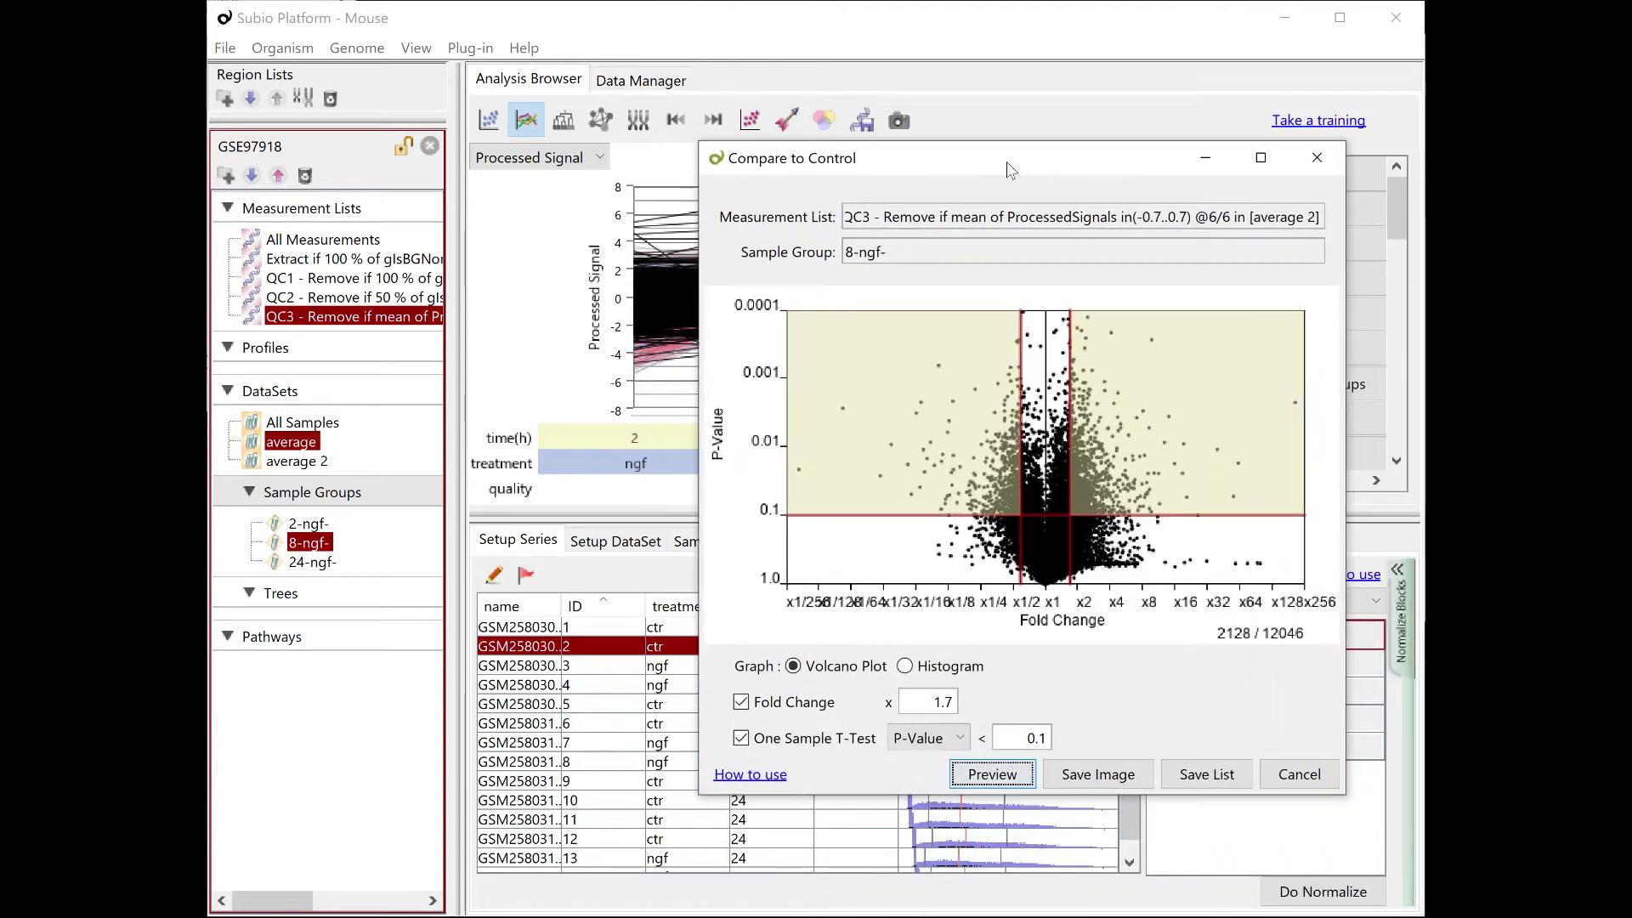
left_click(1210, 775)
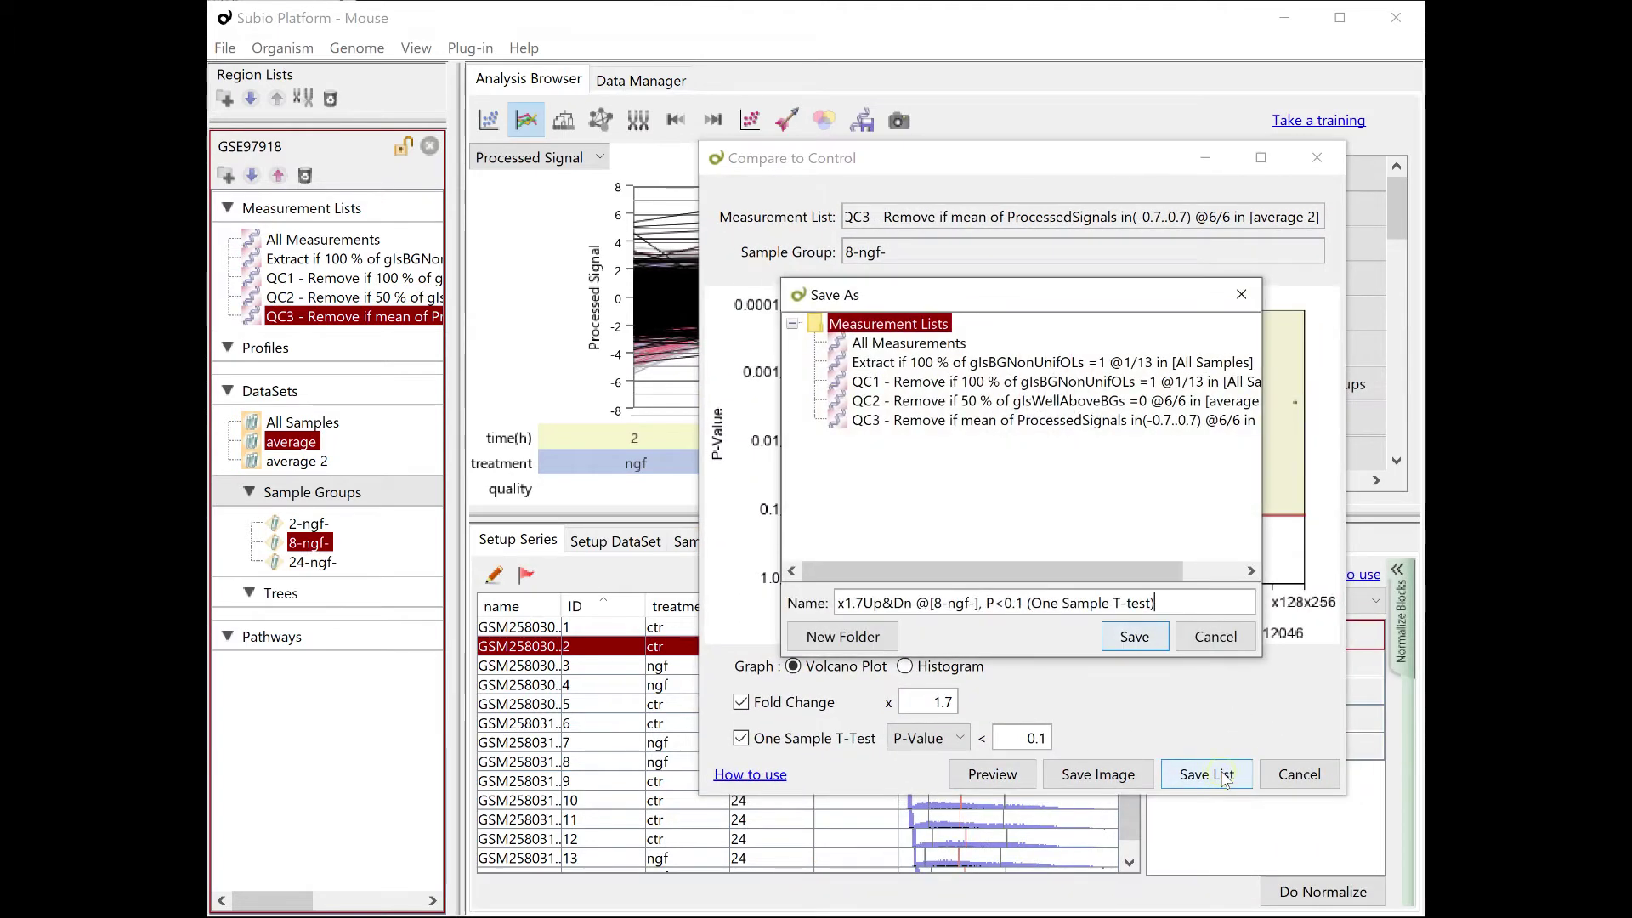
left_click(1148, 635)
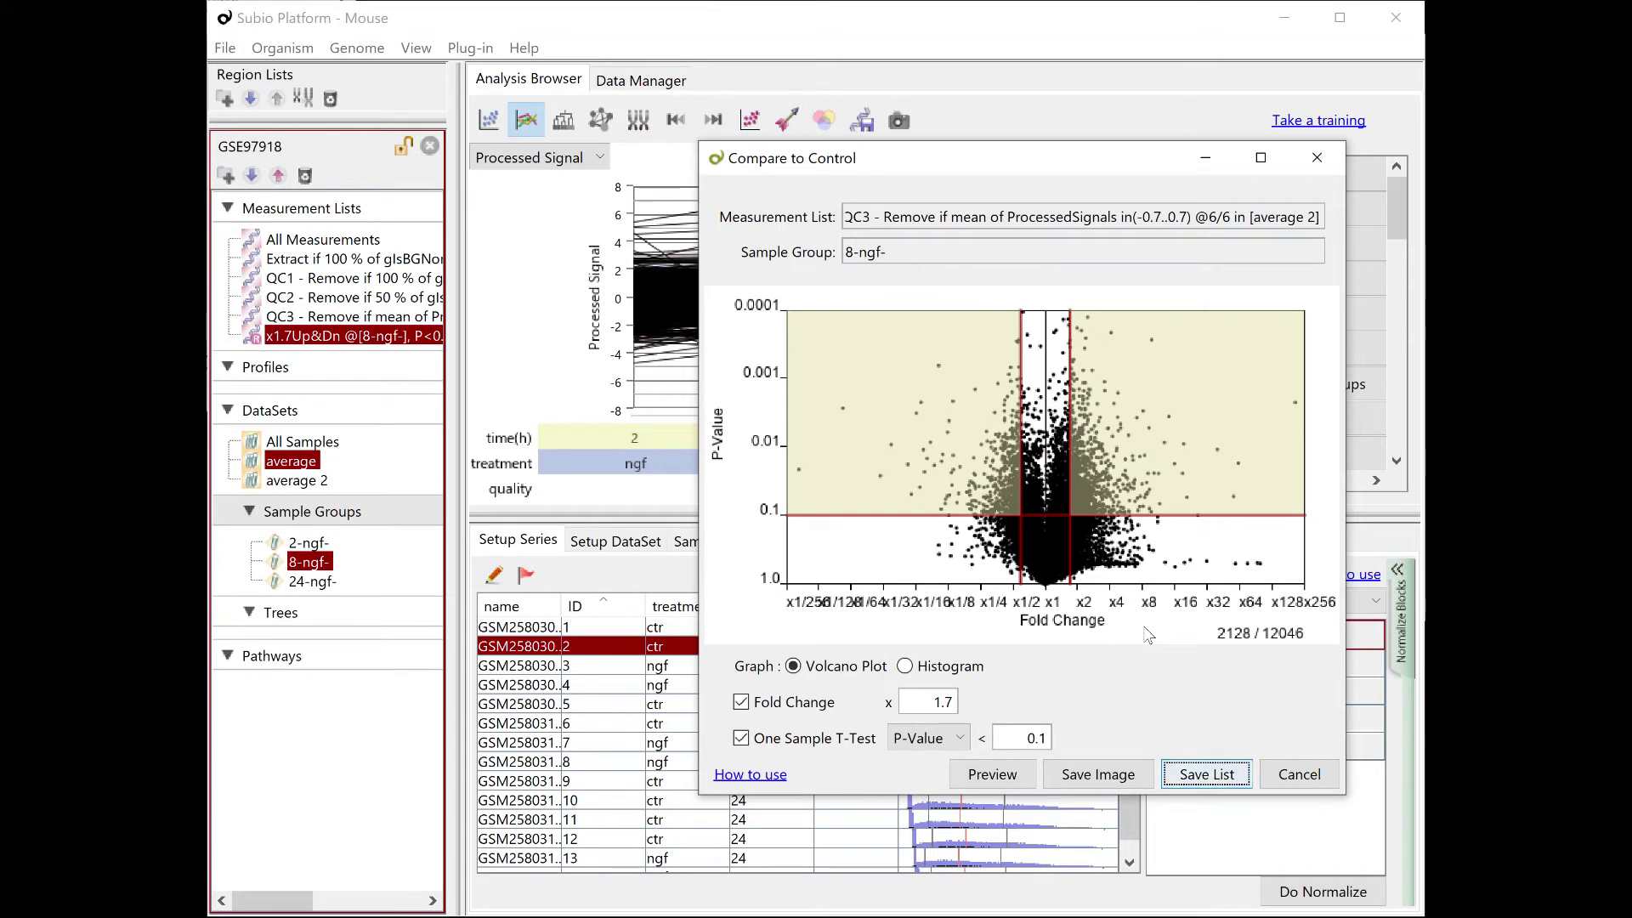
Set up Compare 2 Groups for 8-ngf- versus 8-ctr- on QC3 in the average 2 dataset.
left_click(1318, 160)
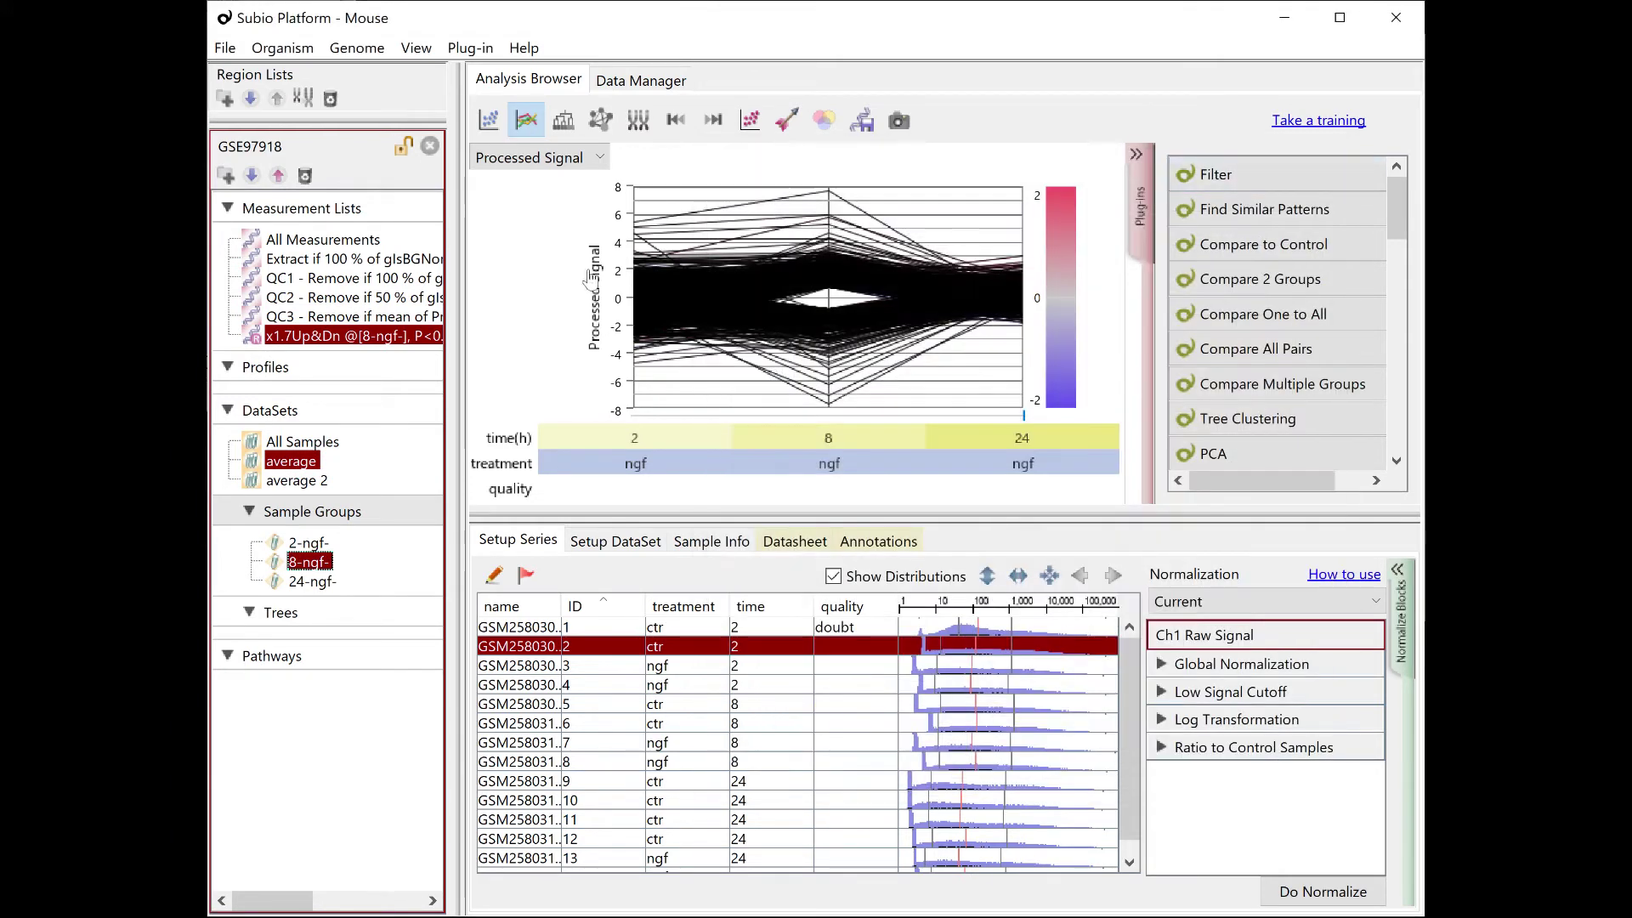
left_click(406, 318)
left_click(307, 481)
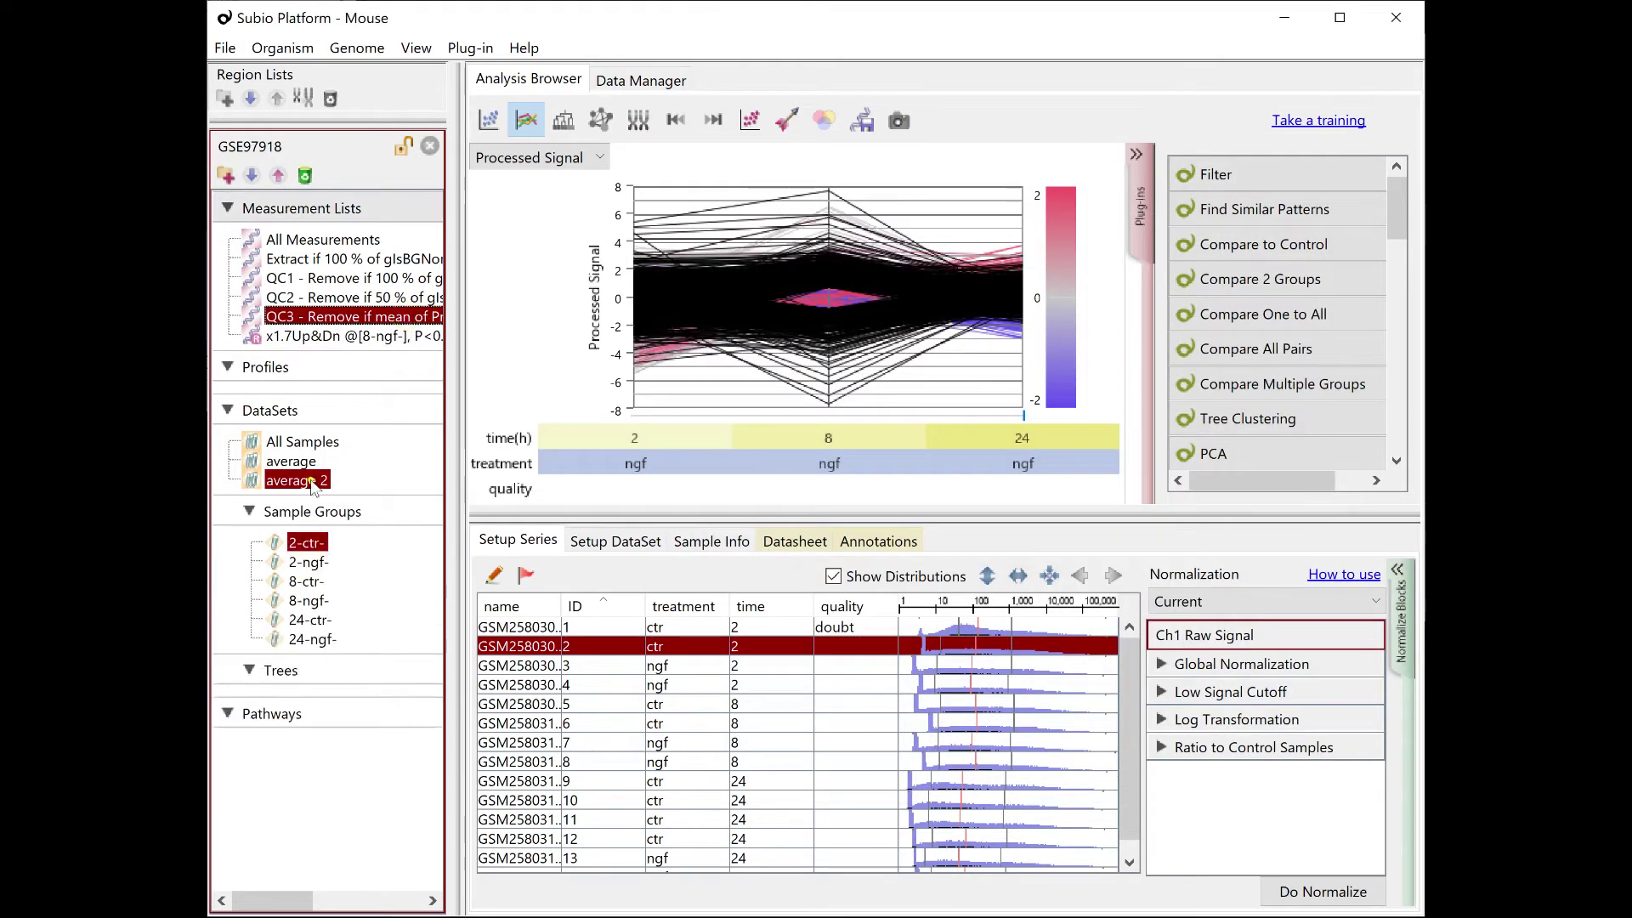
double_click(1303, 294)
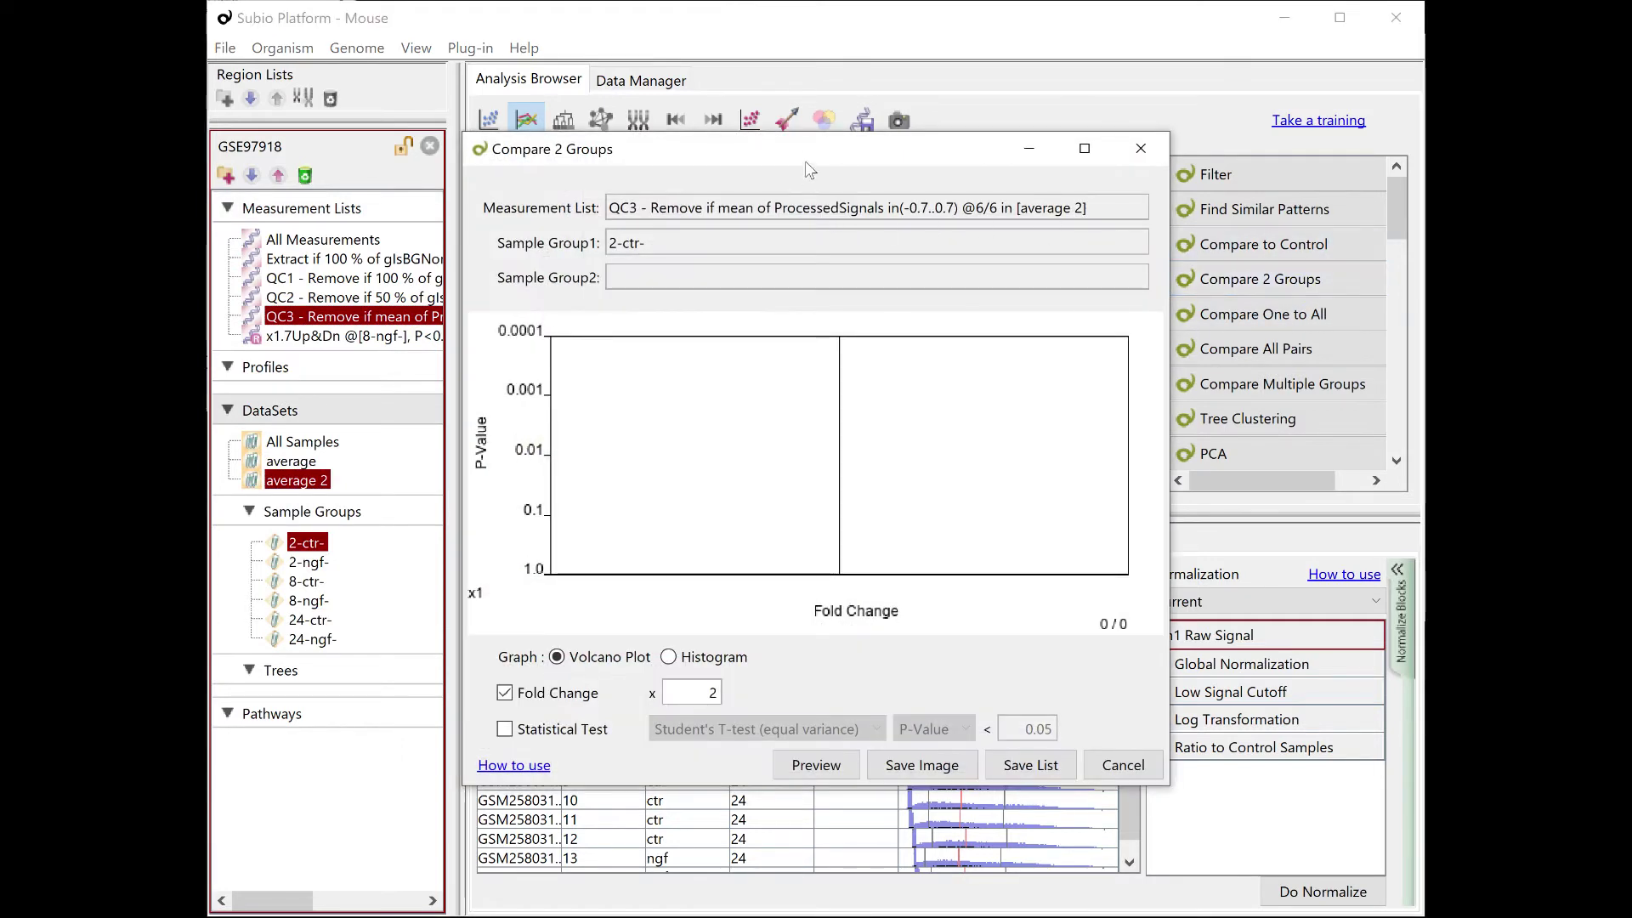
left_click_drag(823, 105, 983, 181)
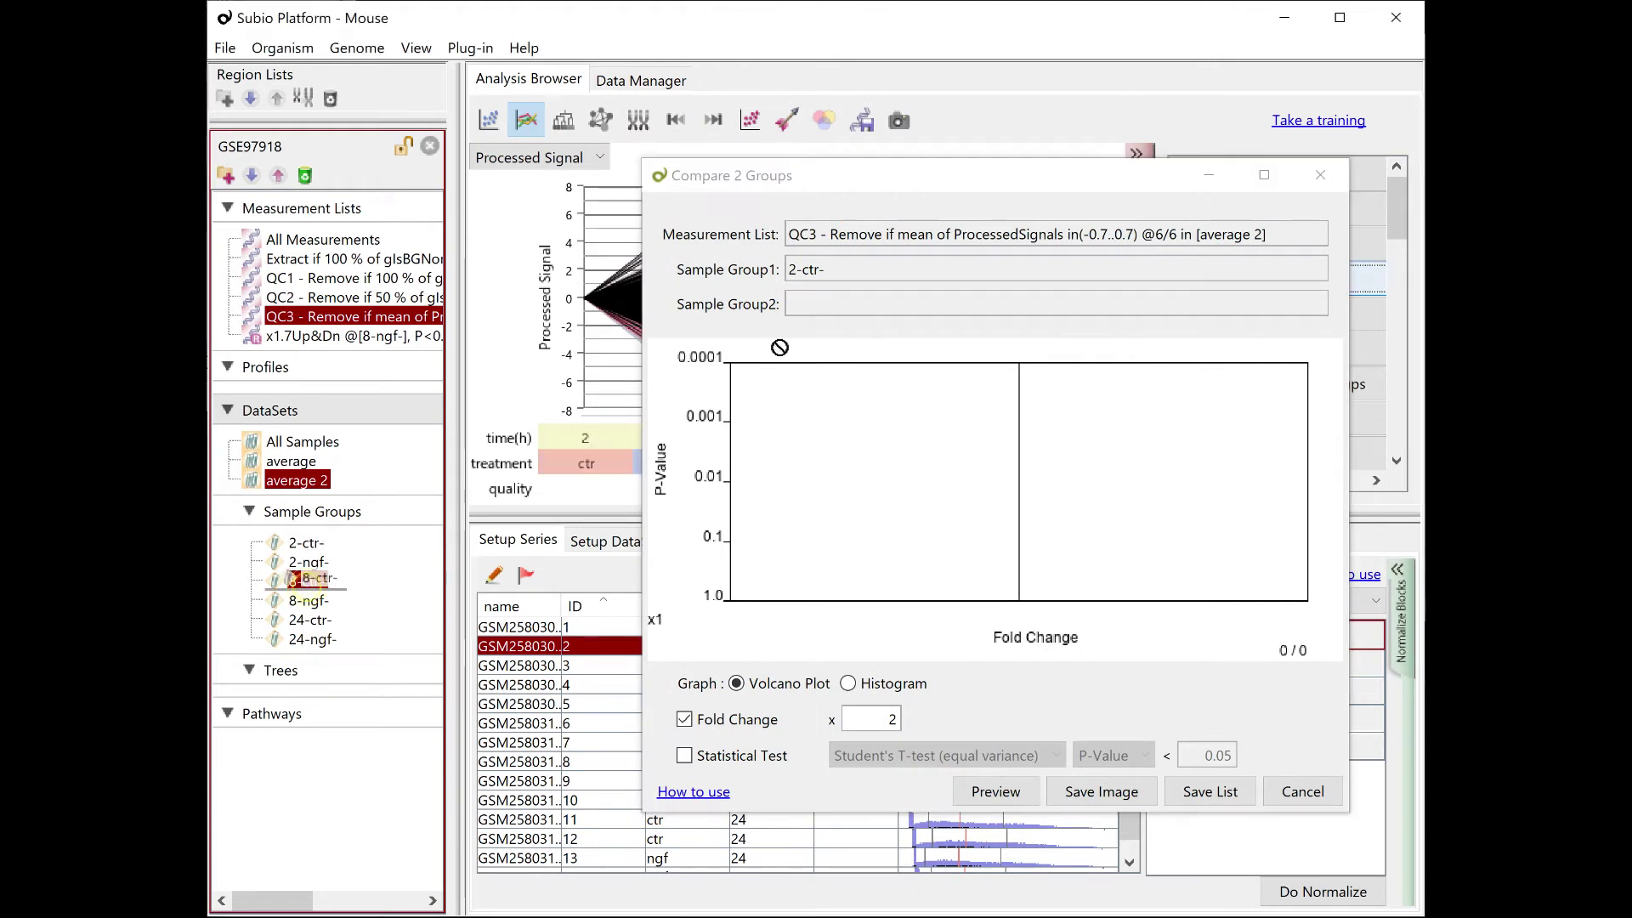
left_click_drag(306, 582, 838, 315)
left_click_drag(309, 600, 837, 272)
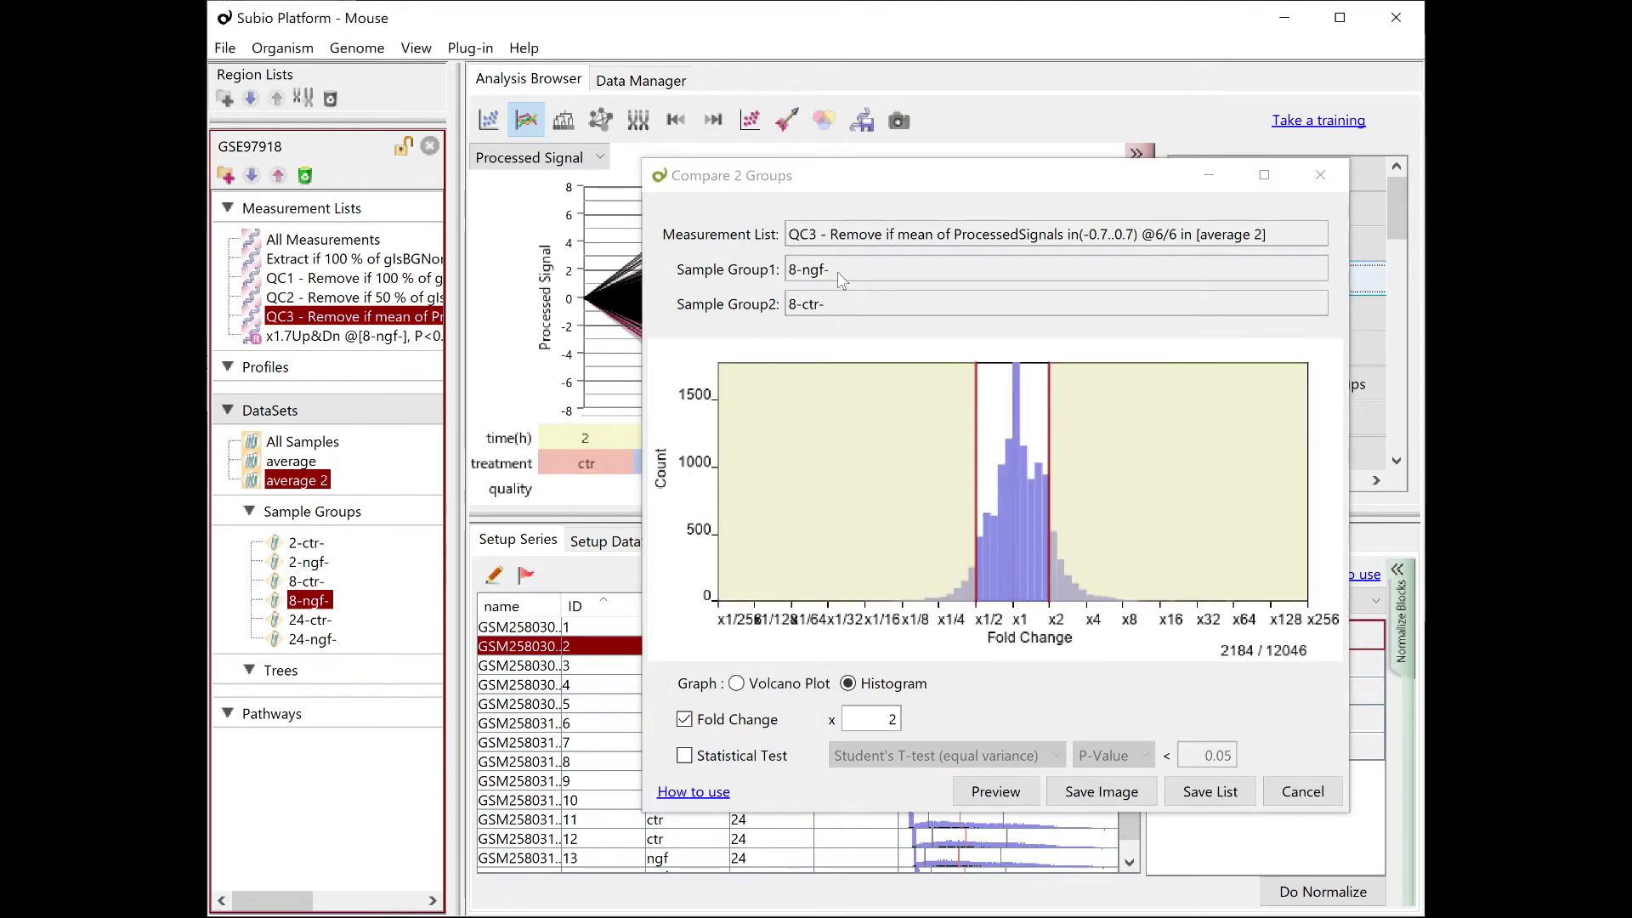
Save the volcano-plot genes at 1.7-fold and P<0.1 (2168), then close the comparison.
left_click(749, 689)
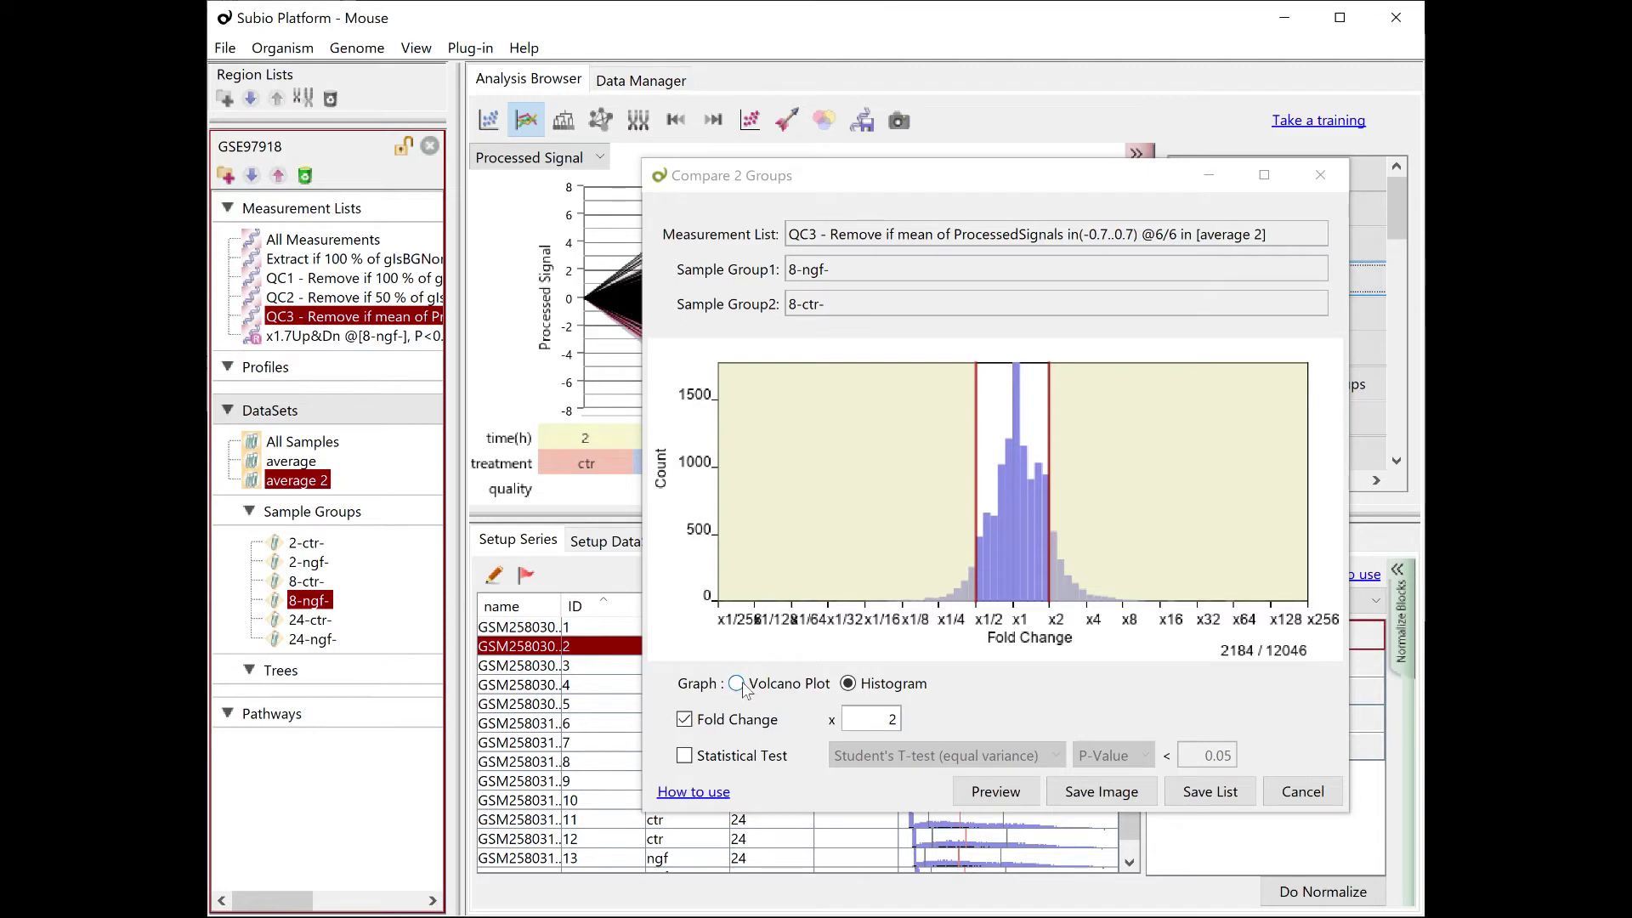
double_click(870, 722)
type("1")
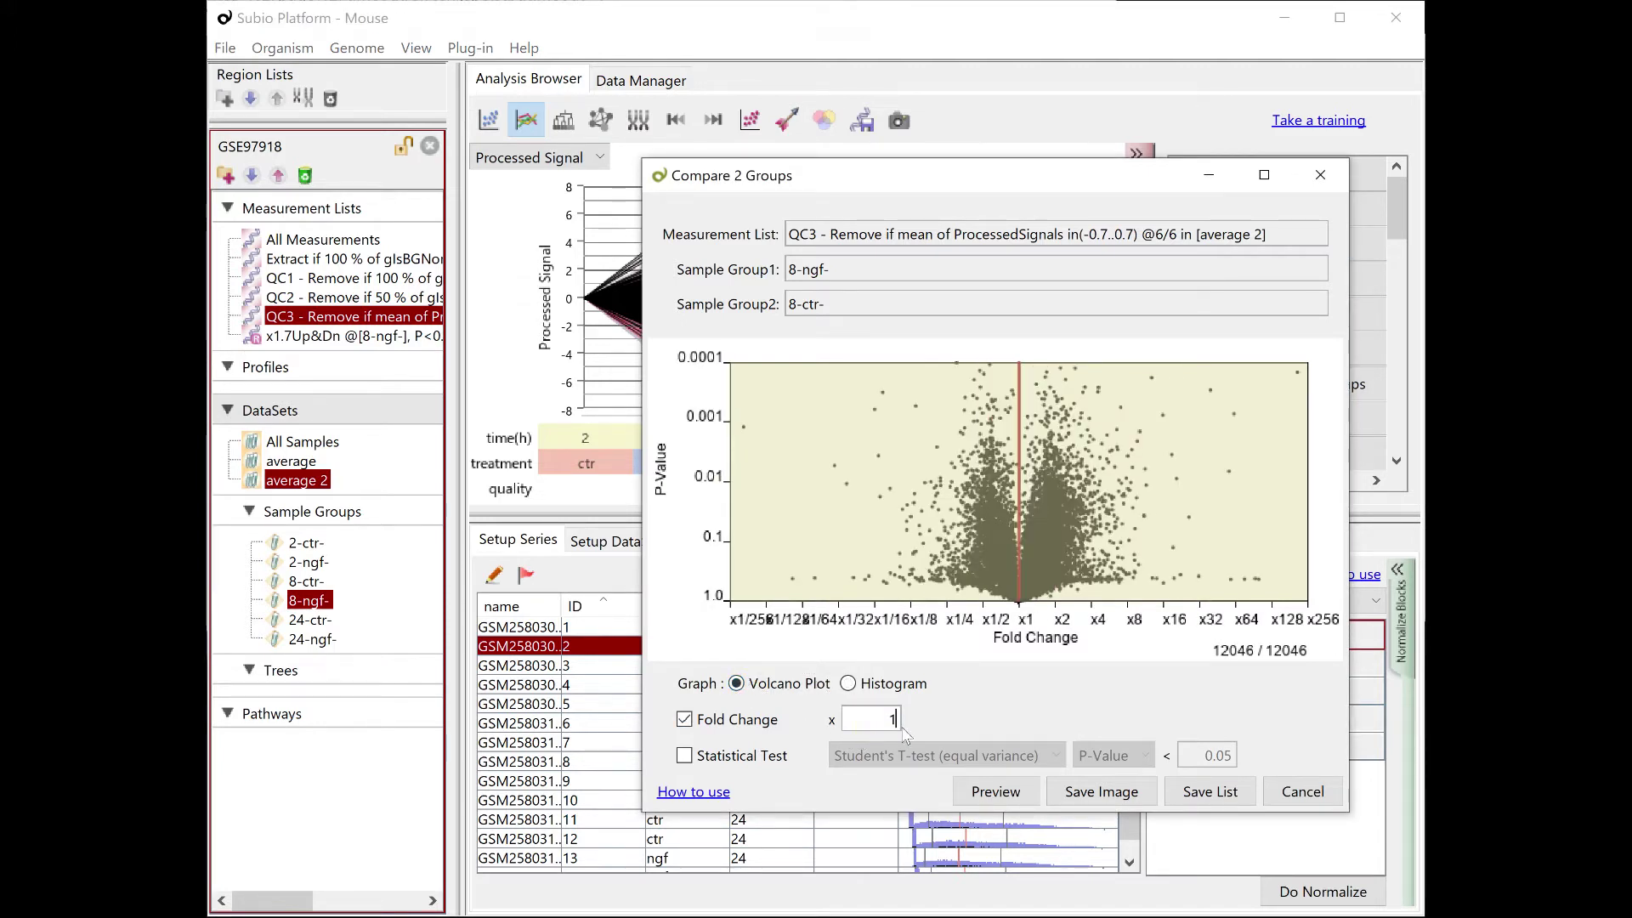
type(".7")
left_click(685, 755)
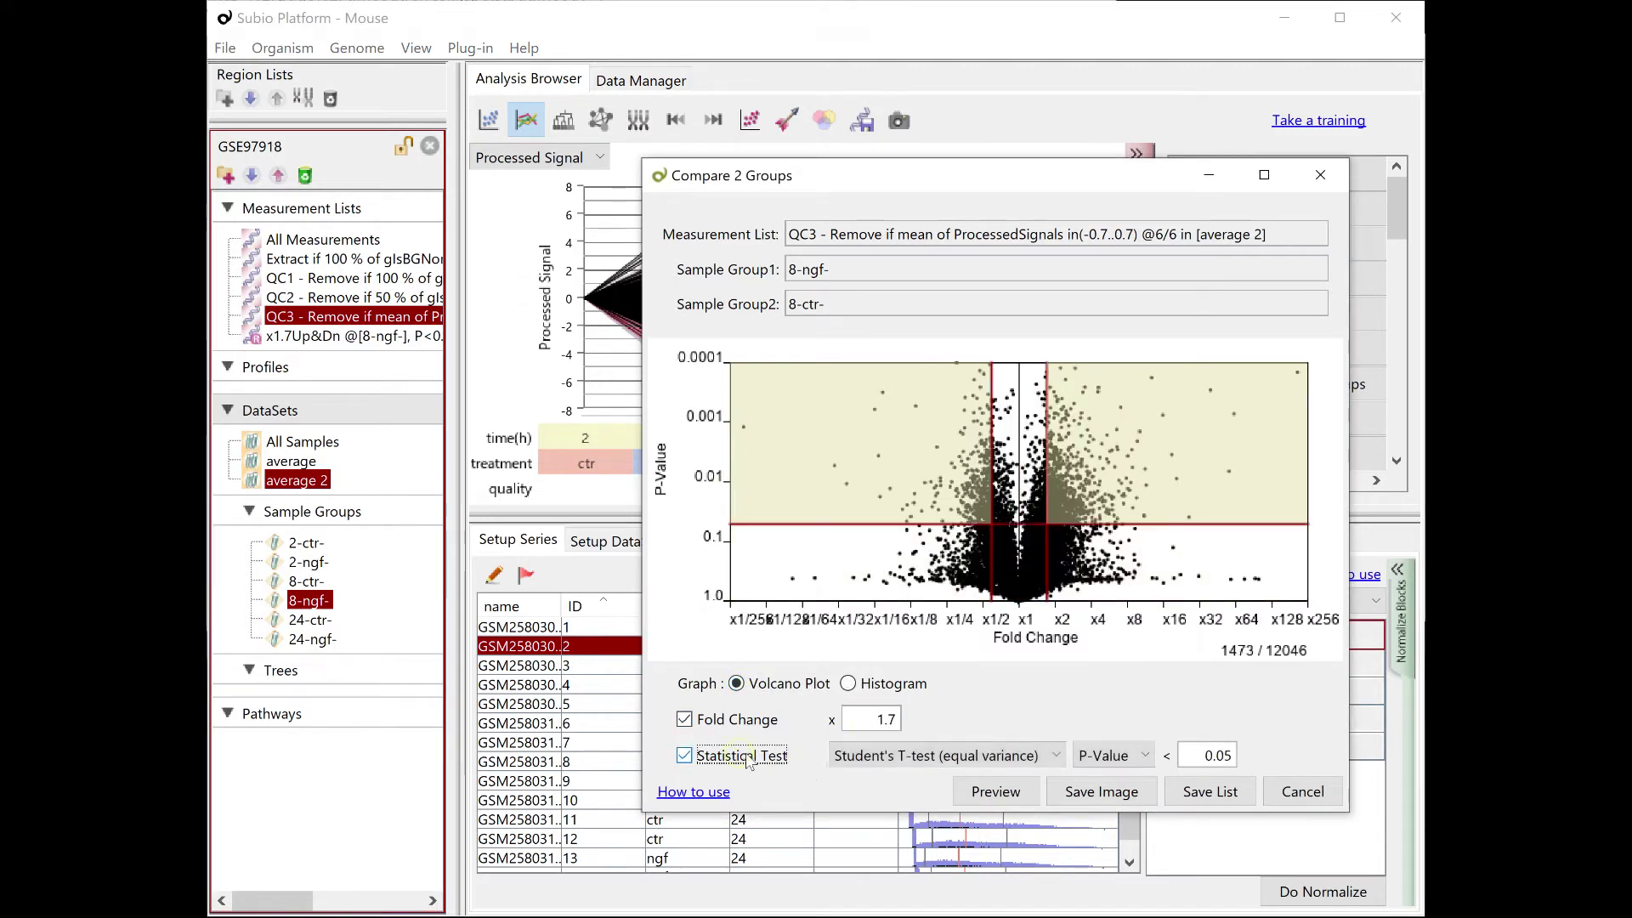
double_click(1219, 757)
type("0.1")
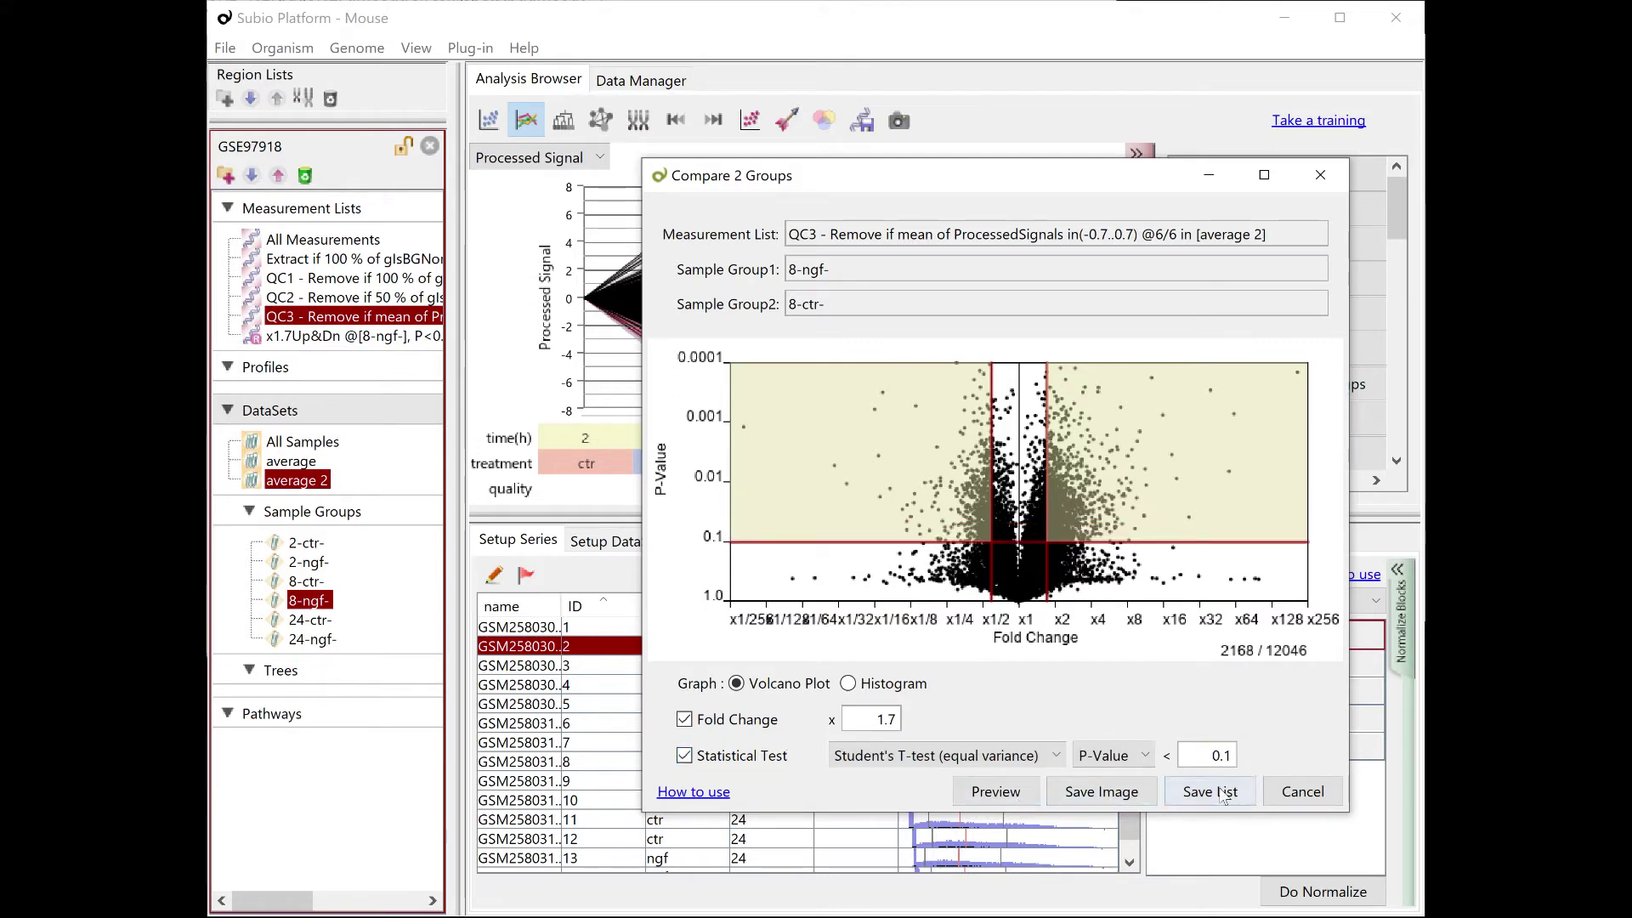
left_click(1222, 793)
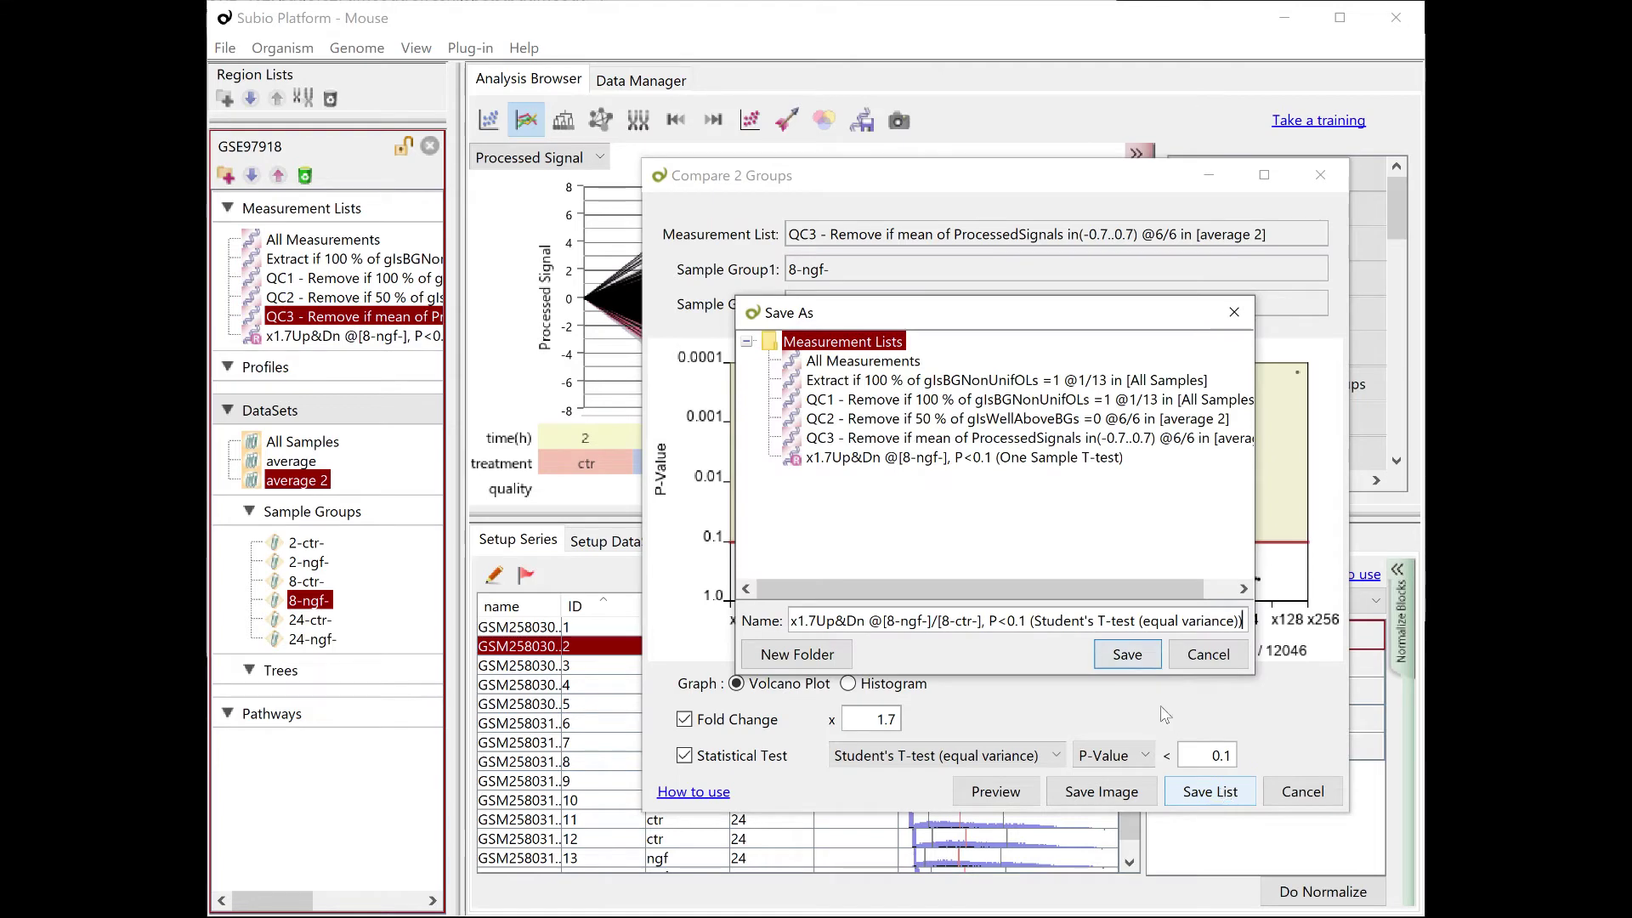
left_click(1128, 656)
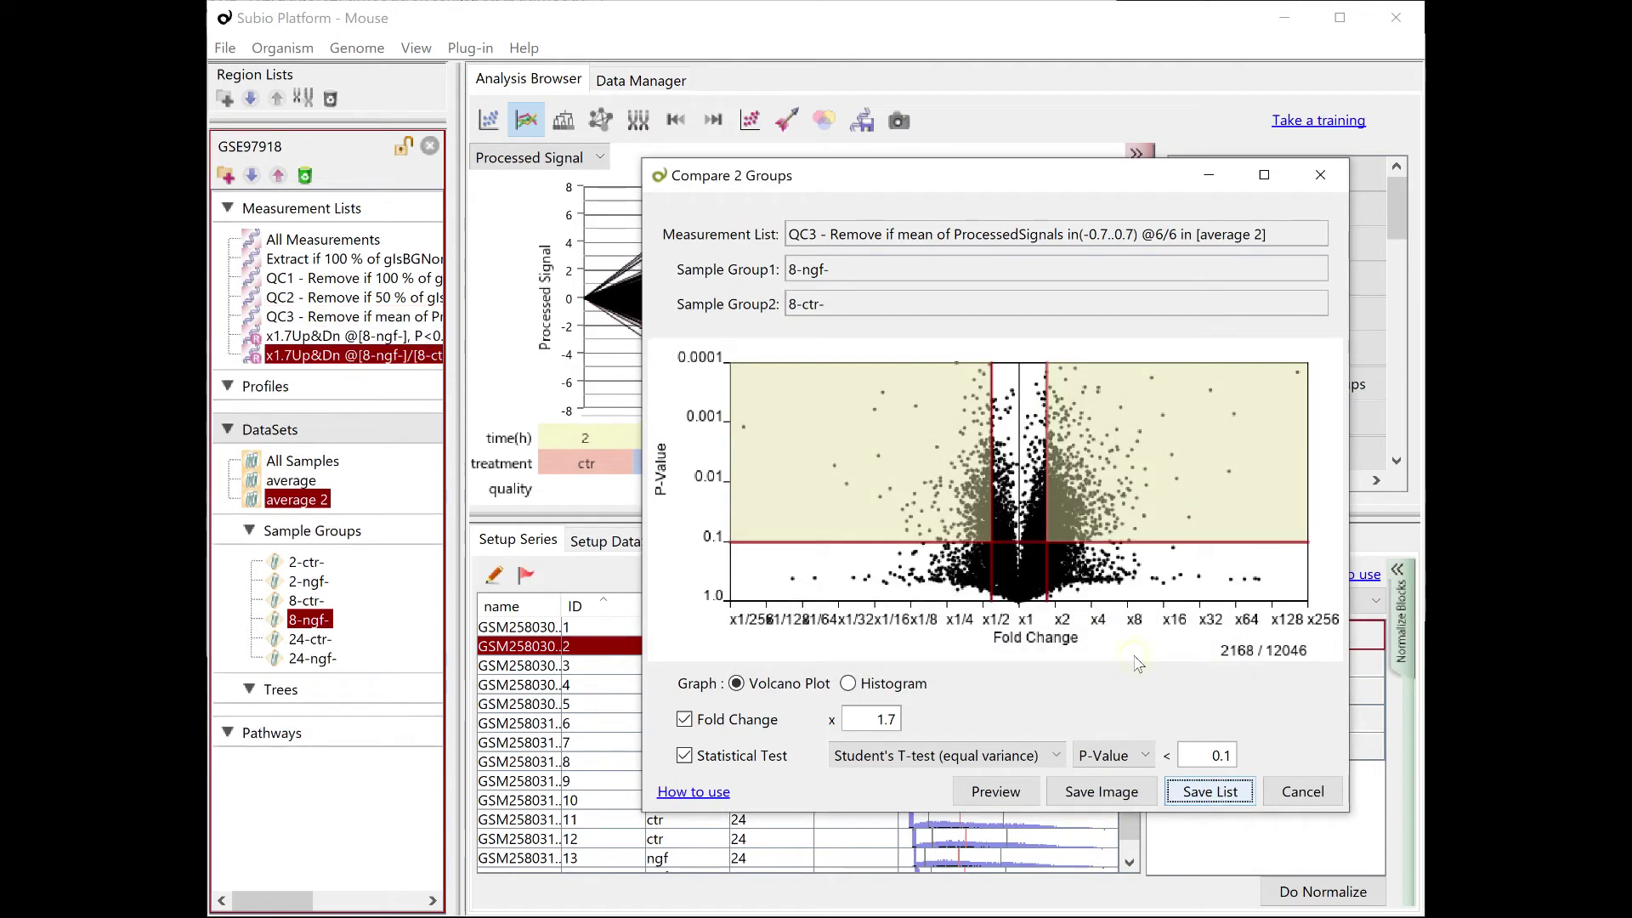
left_click(1294, 791)
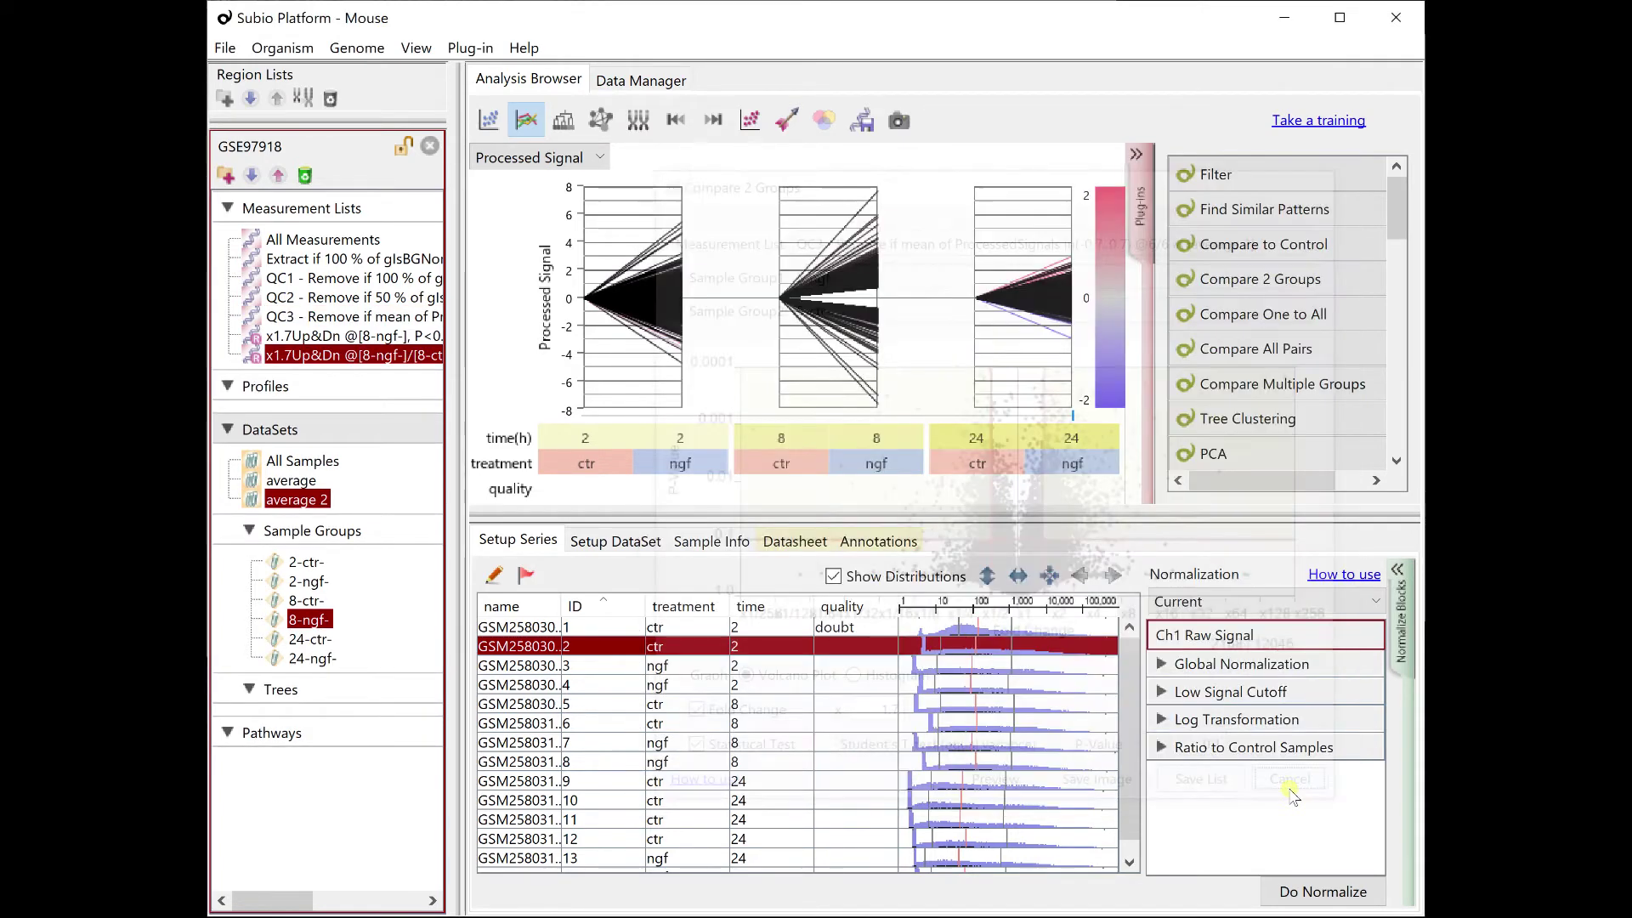
left_click(380, 337)
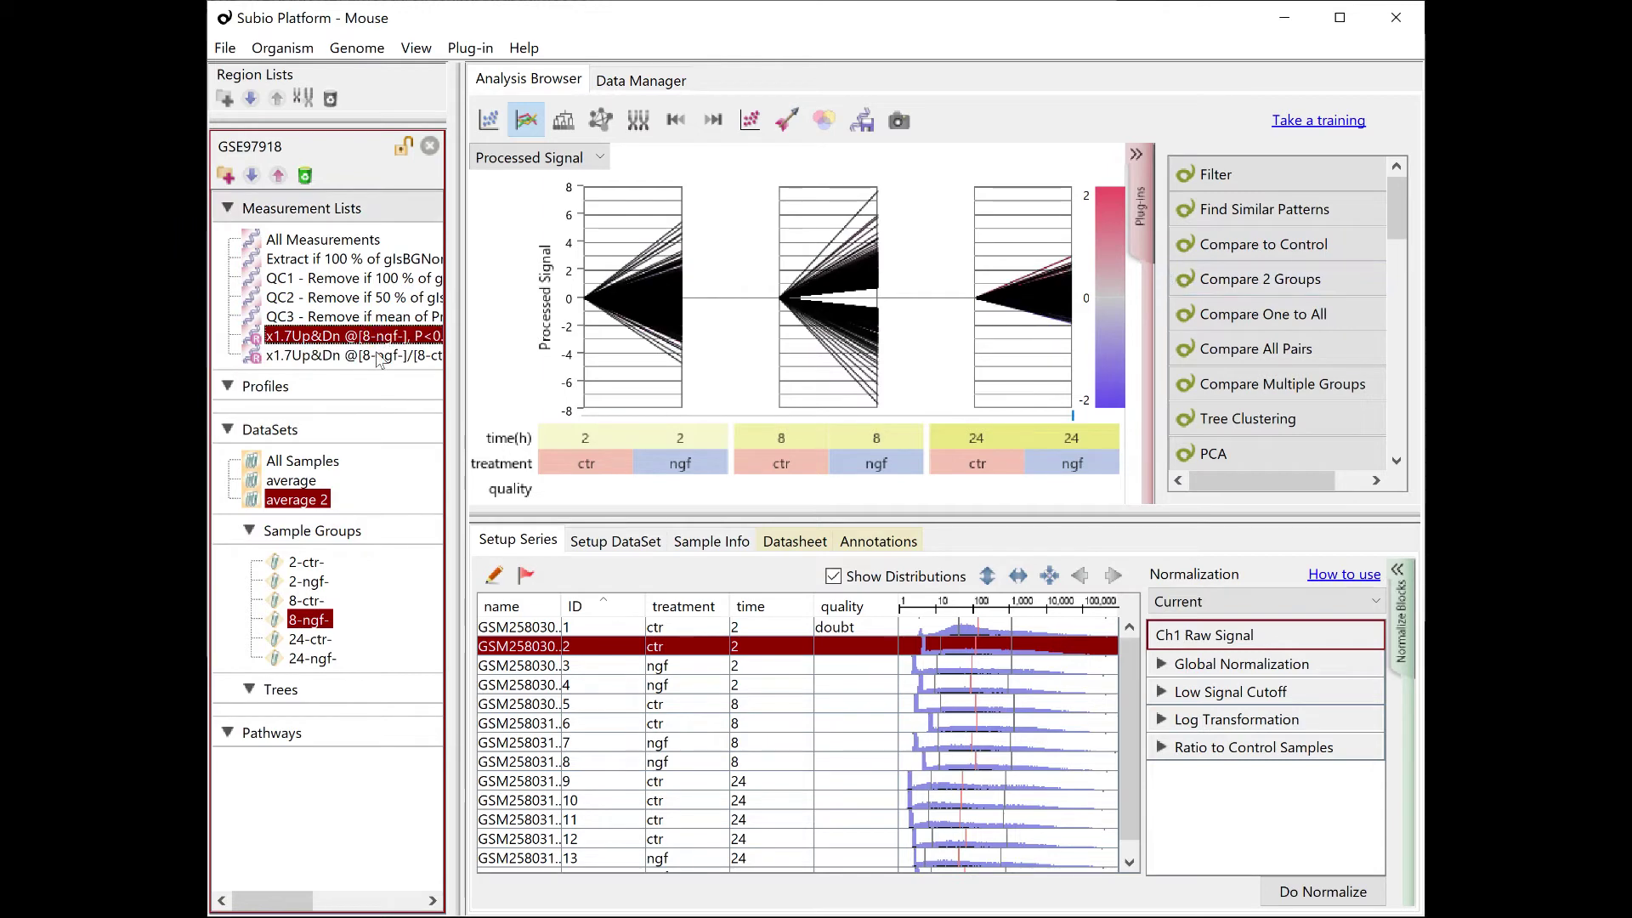
left_click(377, 358)
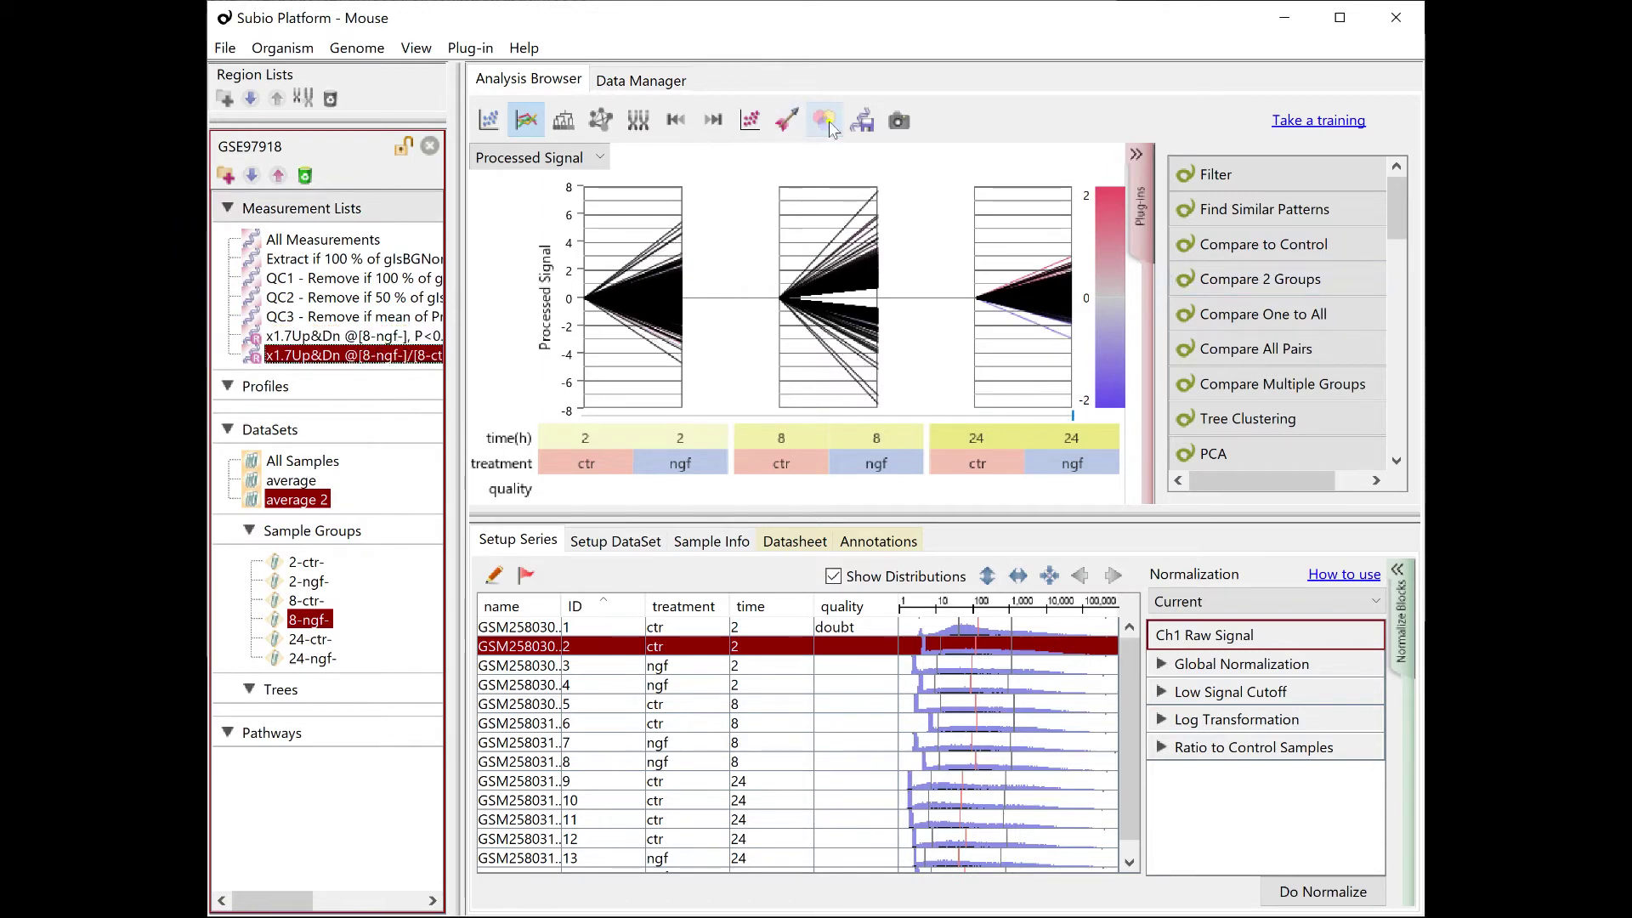
left_click(824, 120)
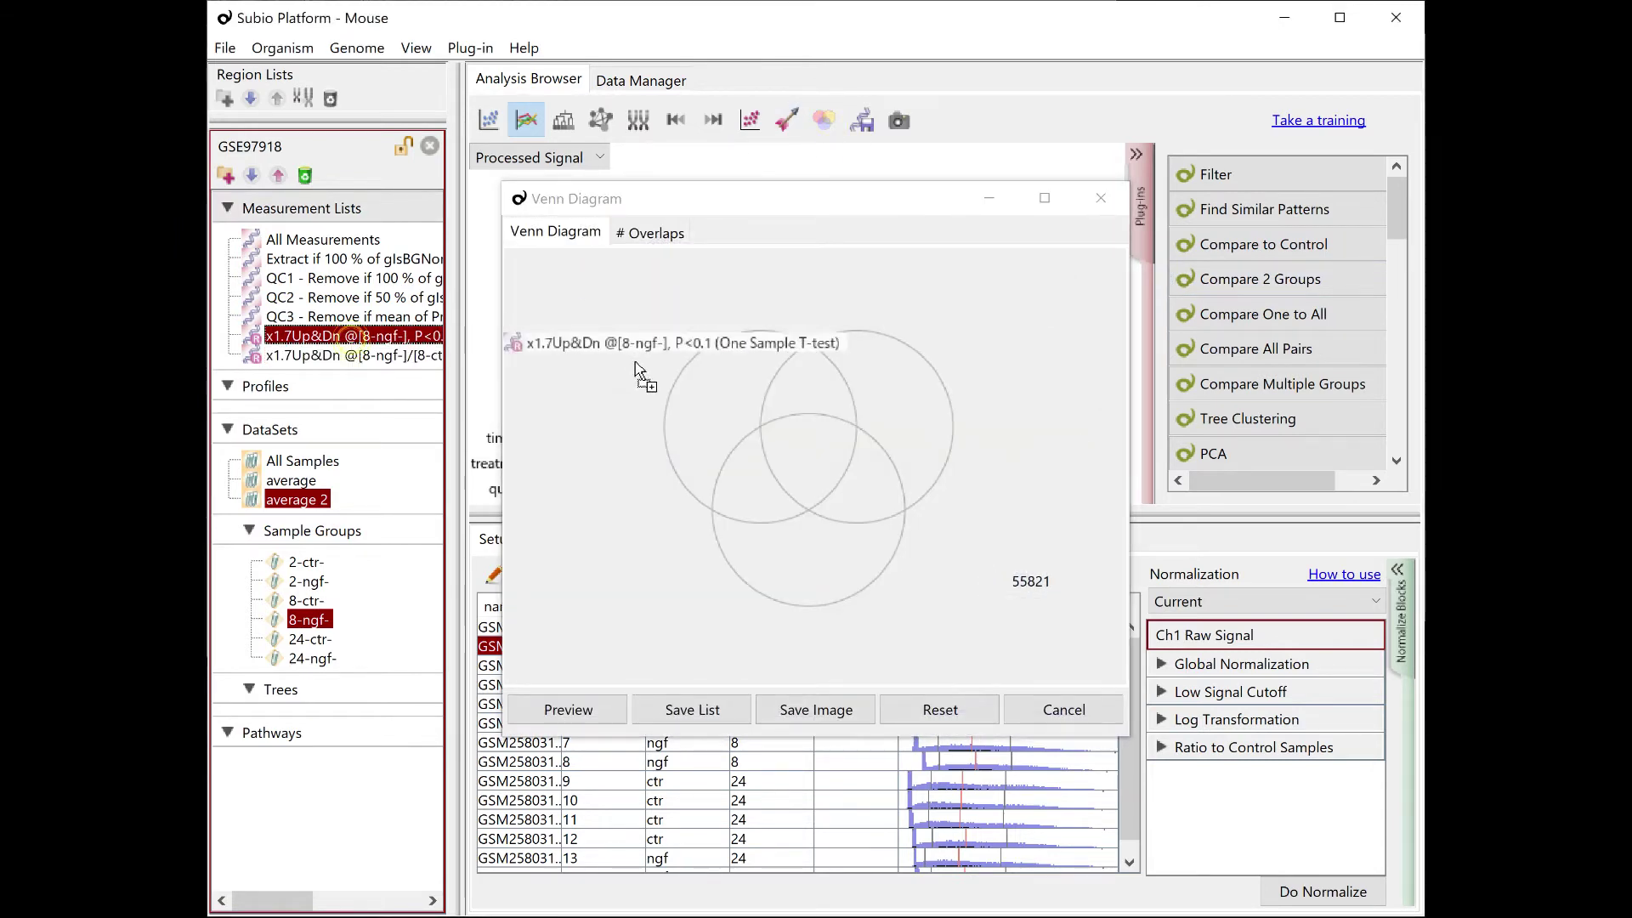
left_click_drag(647, 381, 673, 417)
left_click_drag(393, 361, 912, 475)
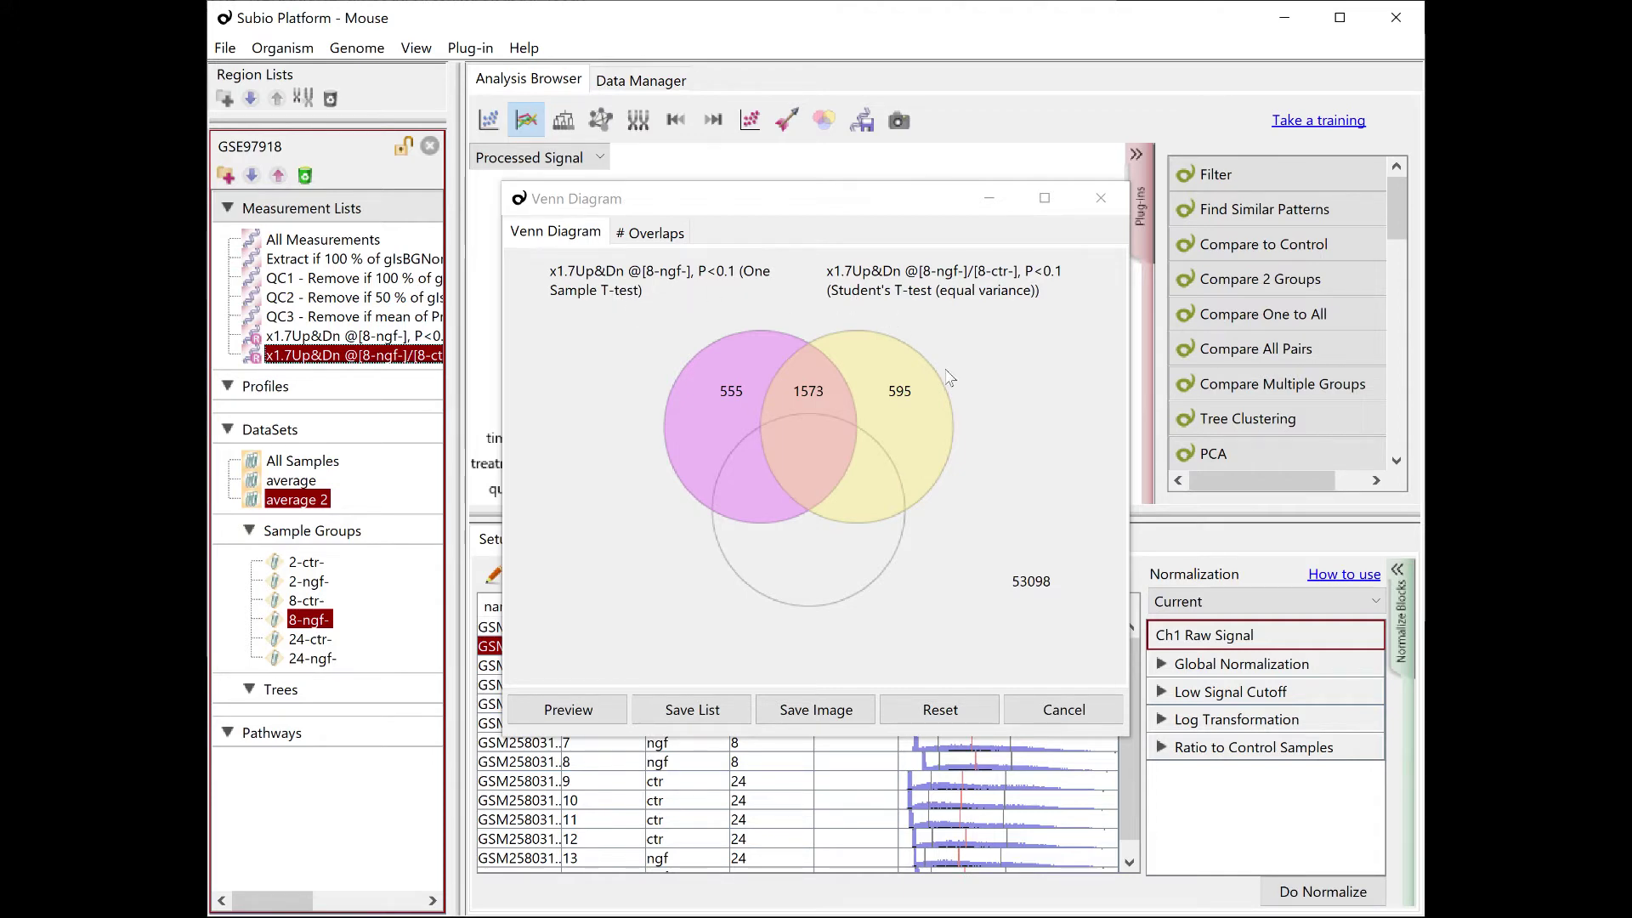
left_click(1080, 723)
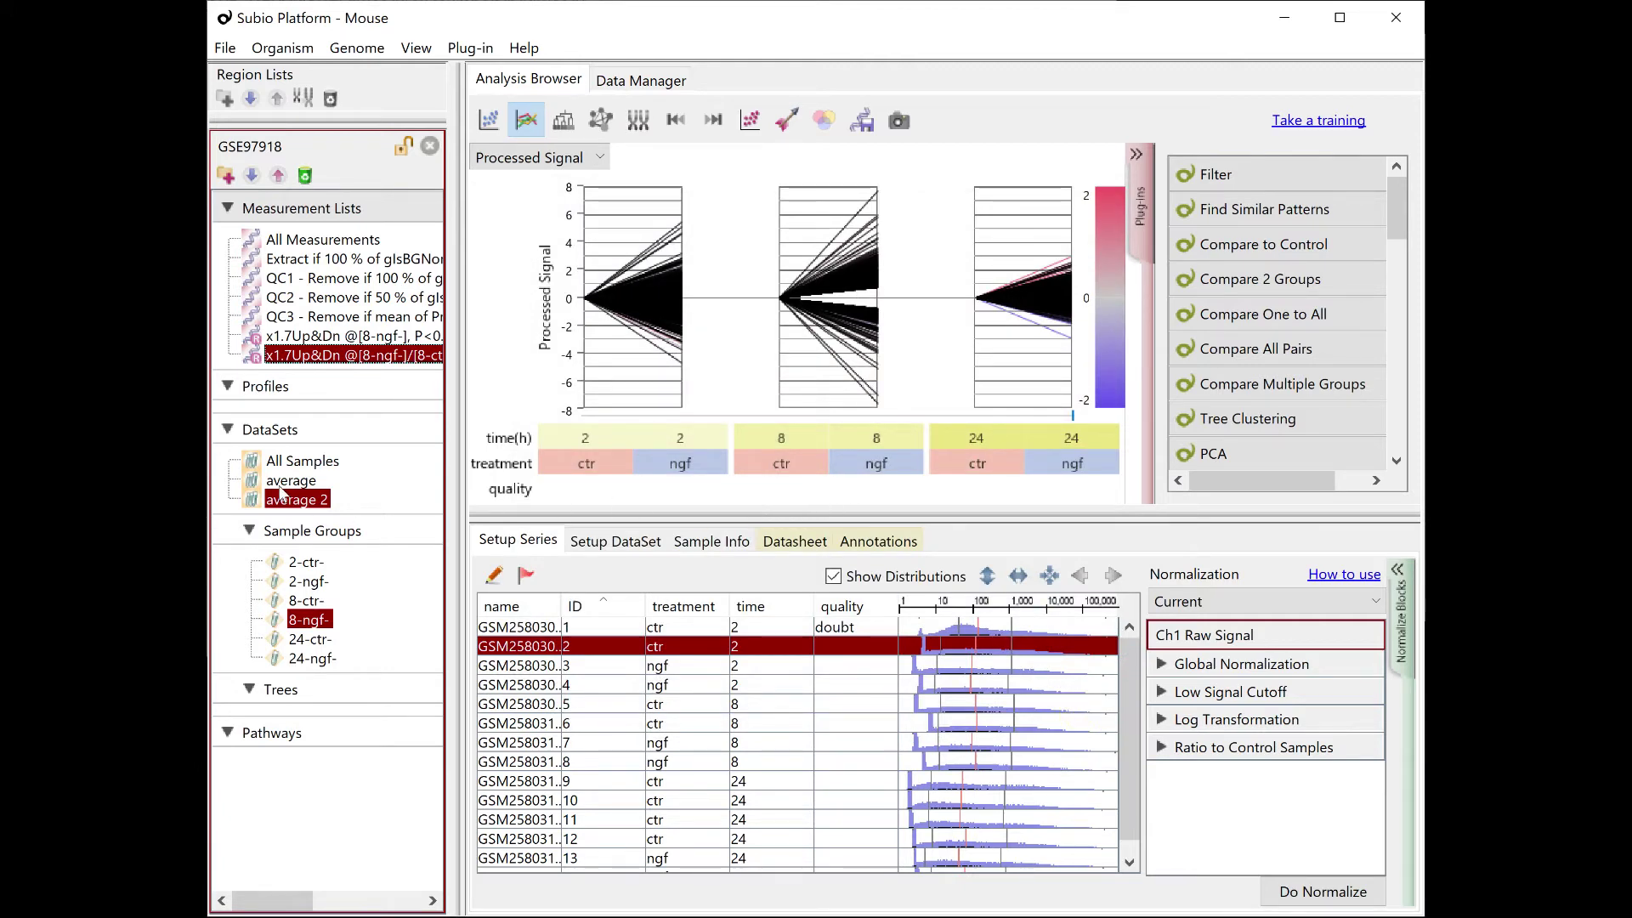
Switch to the All Samples dataset covering all 14 samples.
left_click(296, 461)
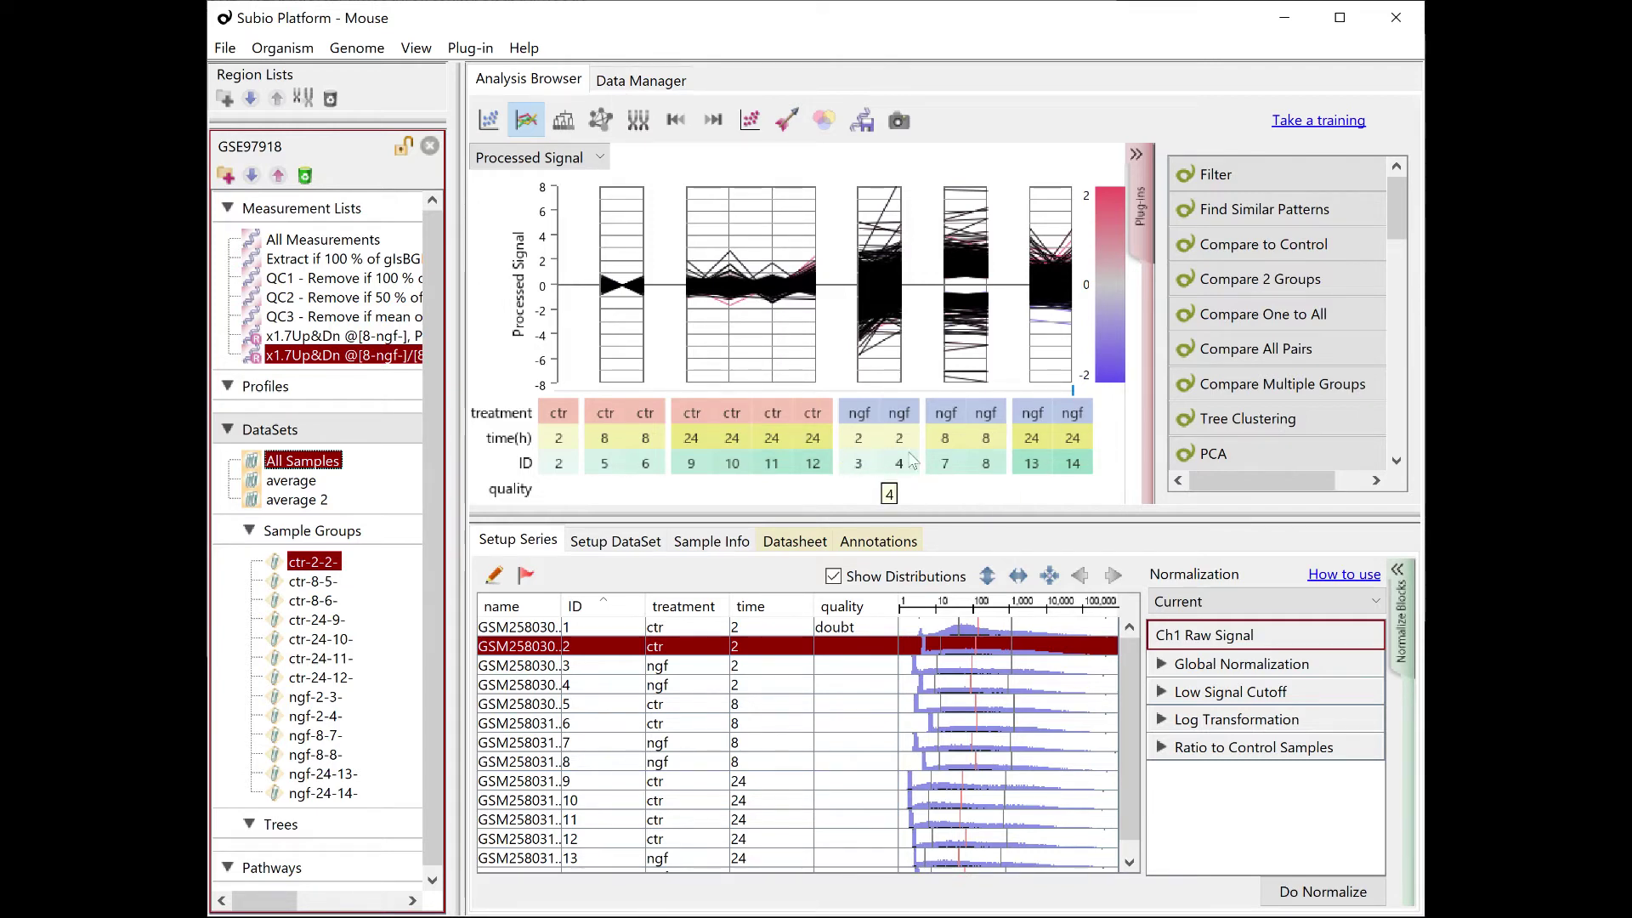
Open Compare to Control and delete both x1.7Up&Dn lists.
left_click(1242, 251)
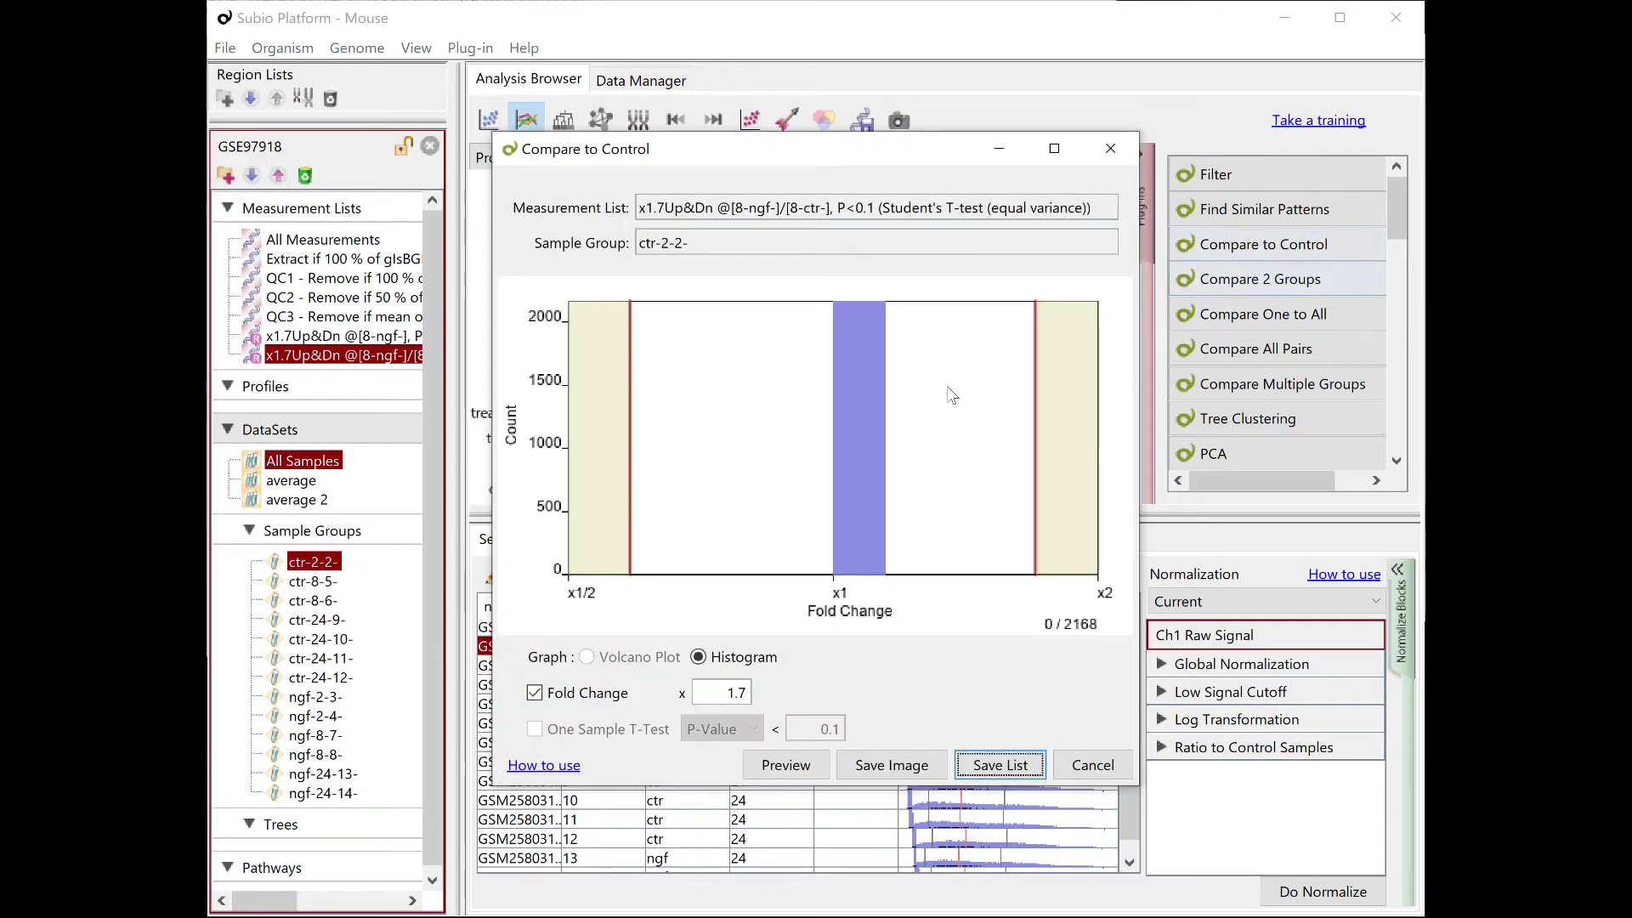
left_click(321, 237)
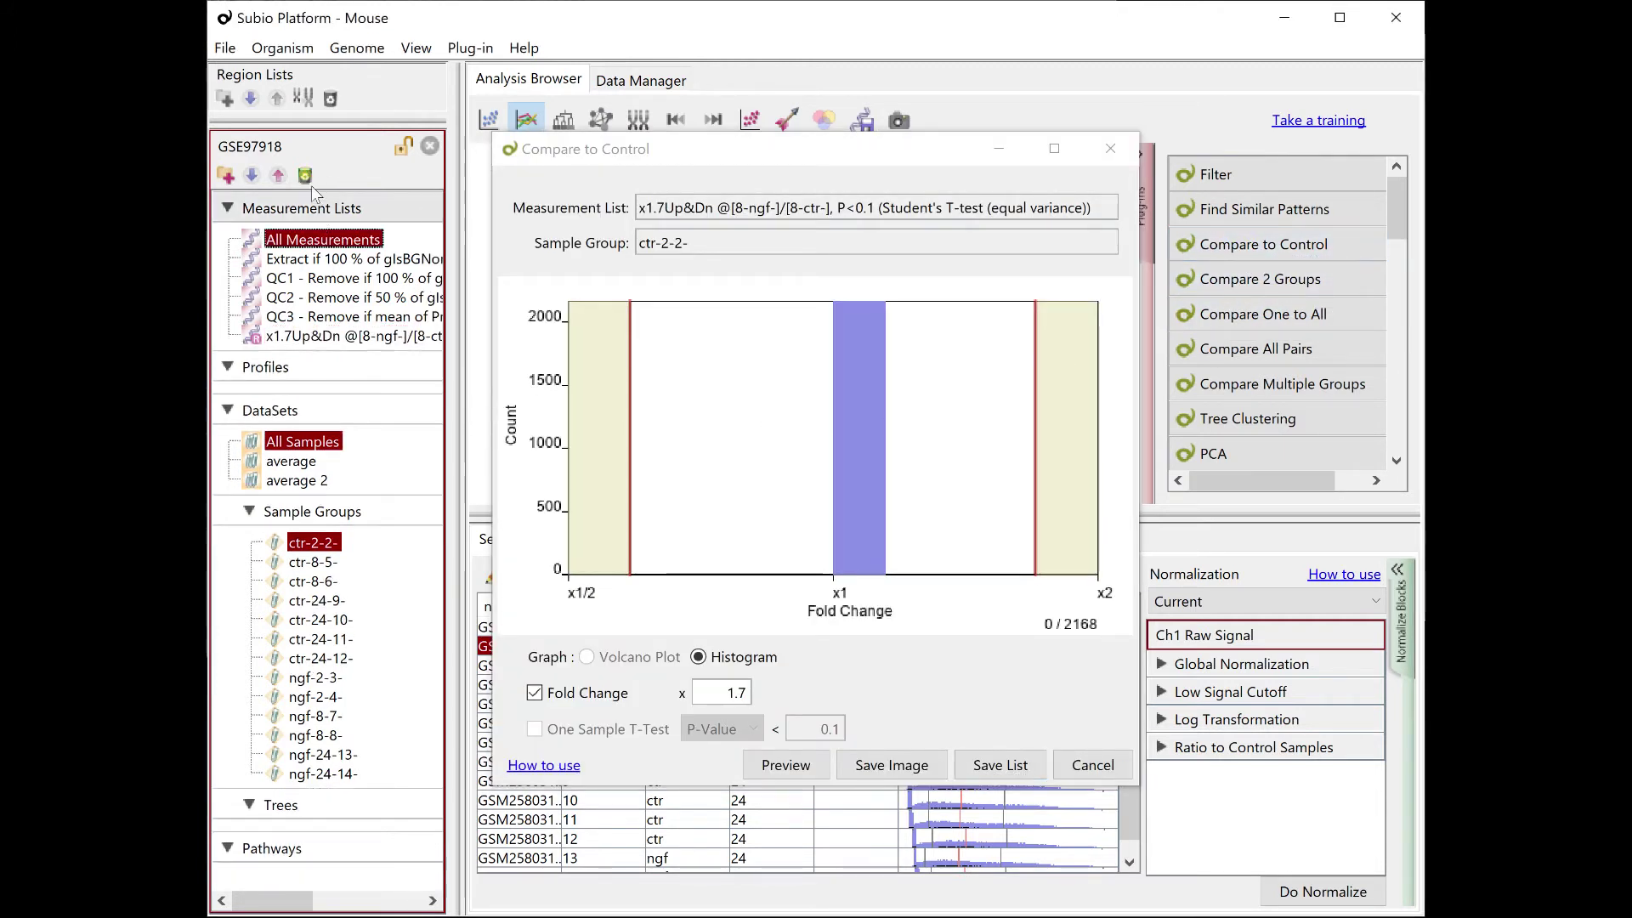
left_click(306, 336)
left_click(305, 175)
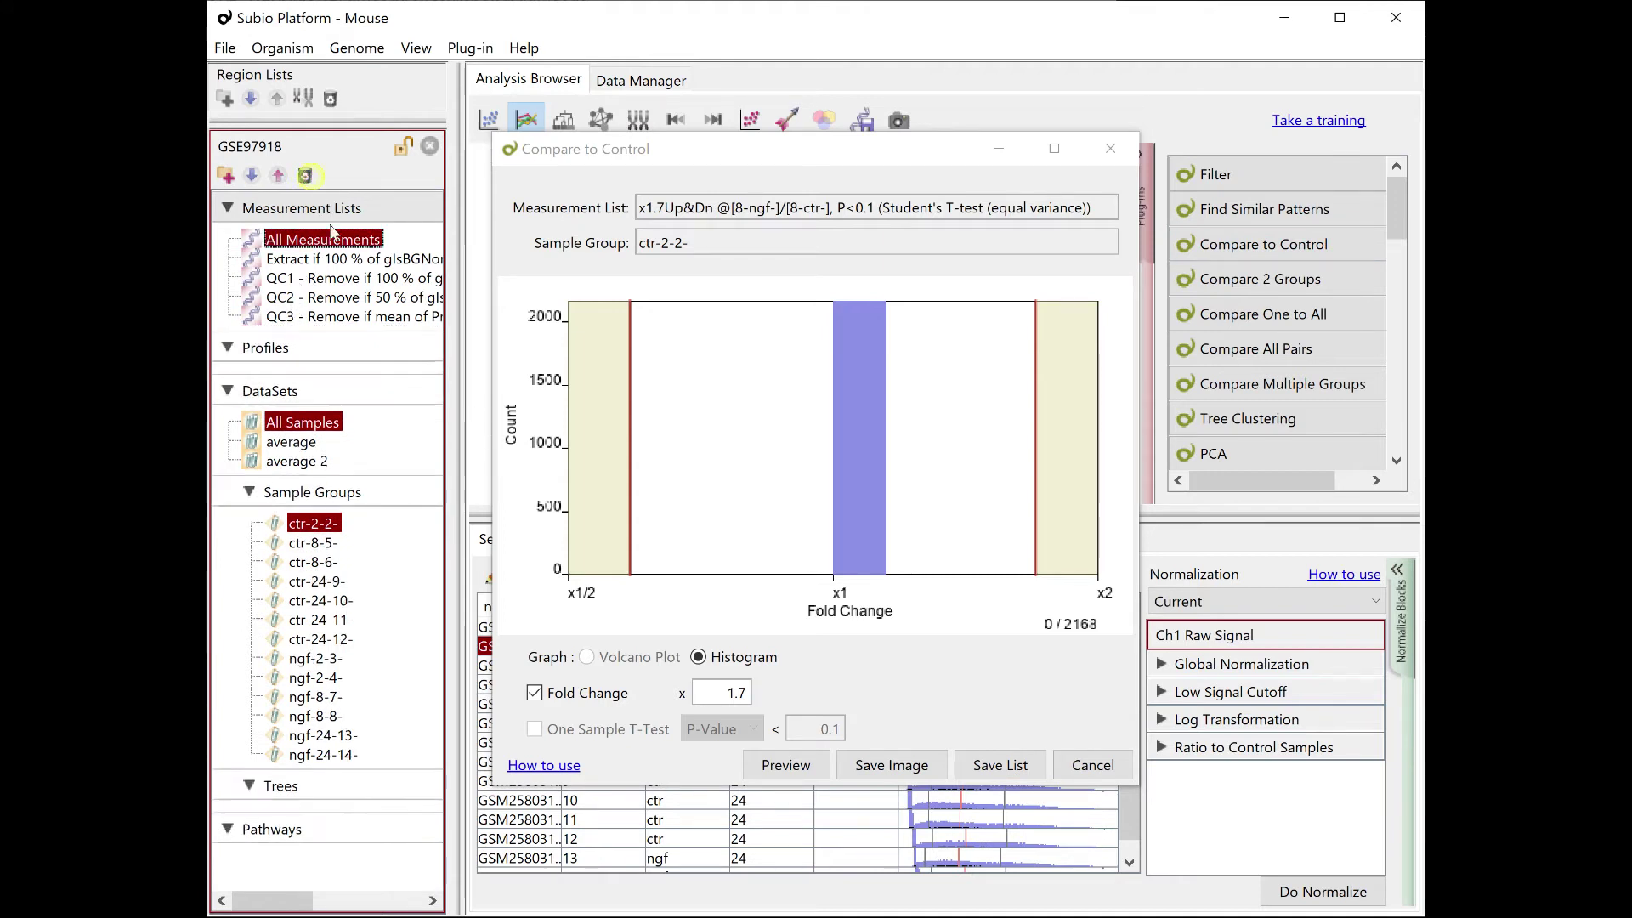
Compare 2-ngf- to control on QC3 using a volcano plot and a one-sample t-test.
mouse_move(306, 317)
left_mouse_down()
mouse_move(760, 195)
mouse_move(757, 215)
left_mouse_up()
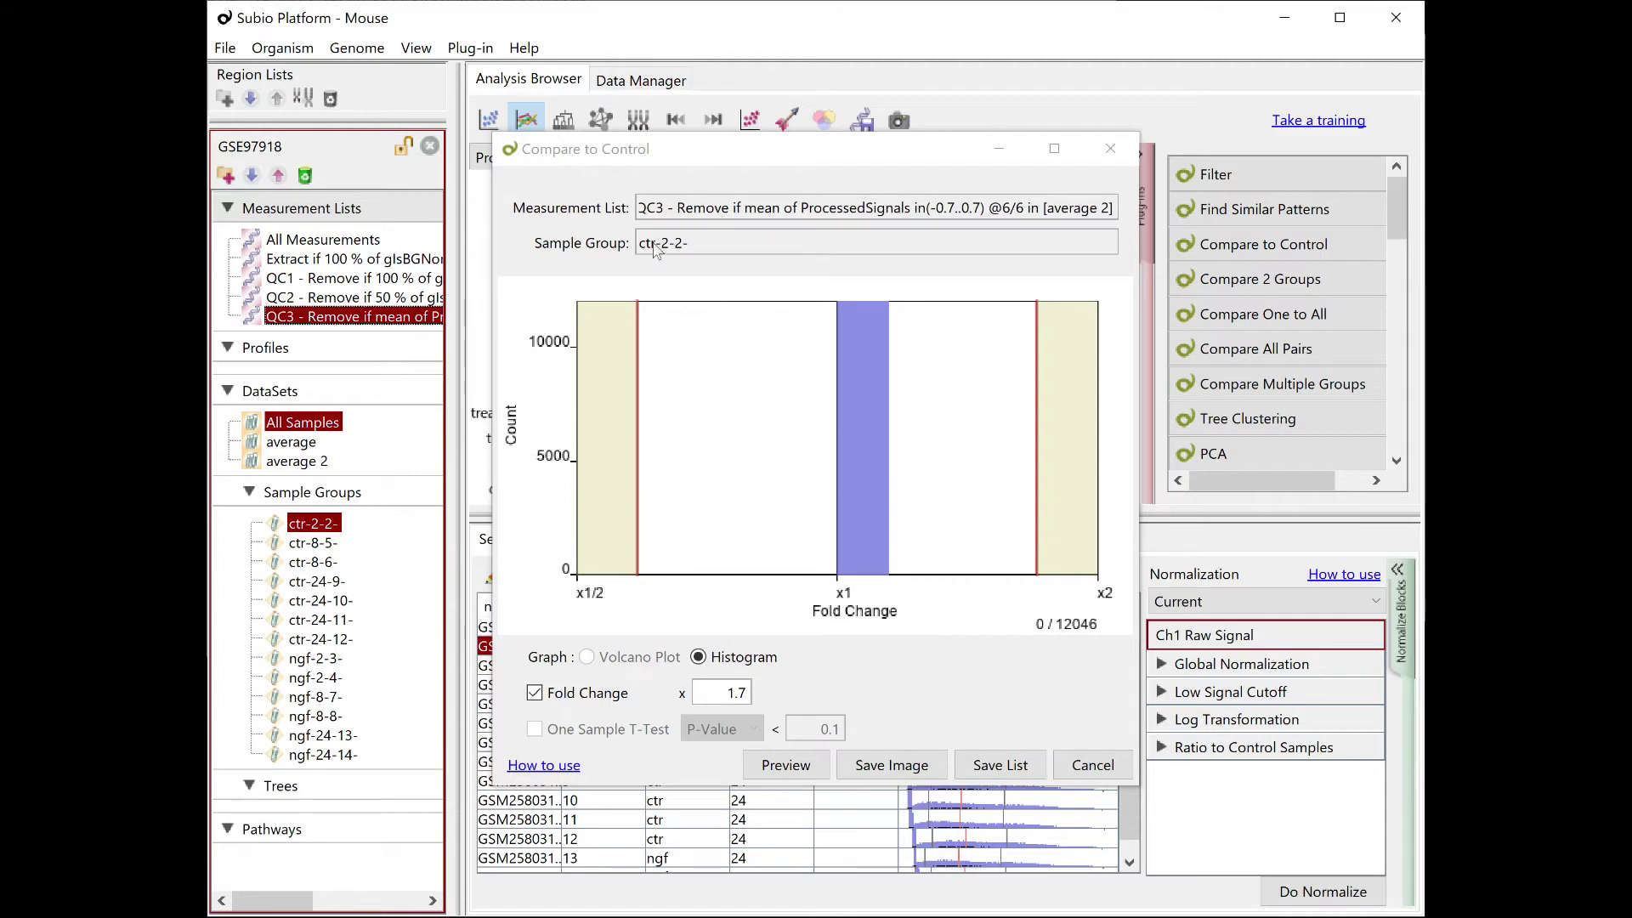
left_click(315, 448)
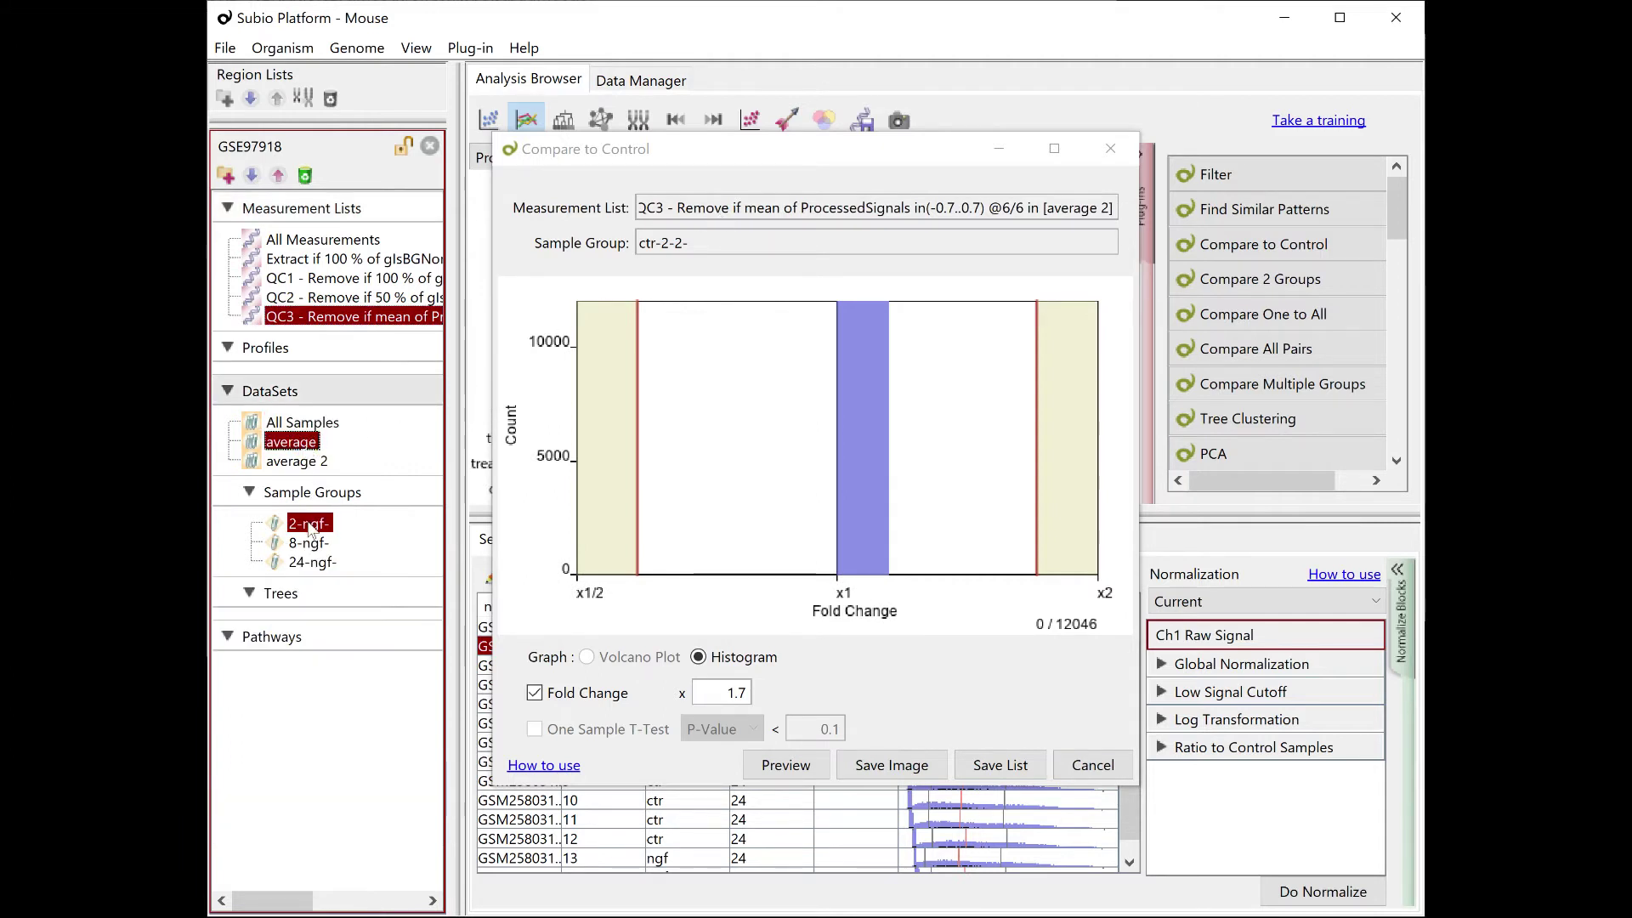
left_click_drag(309, 529, 736, 249)
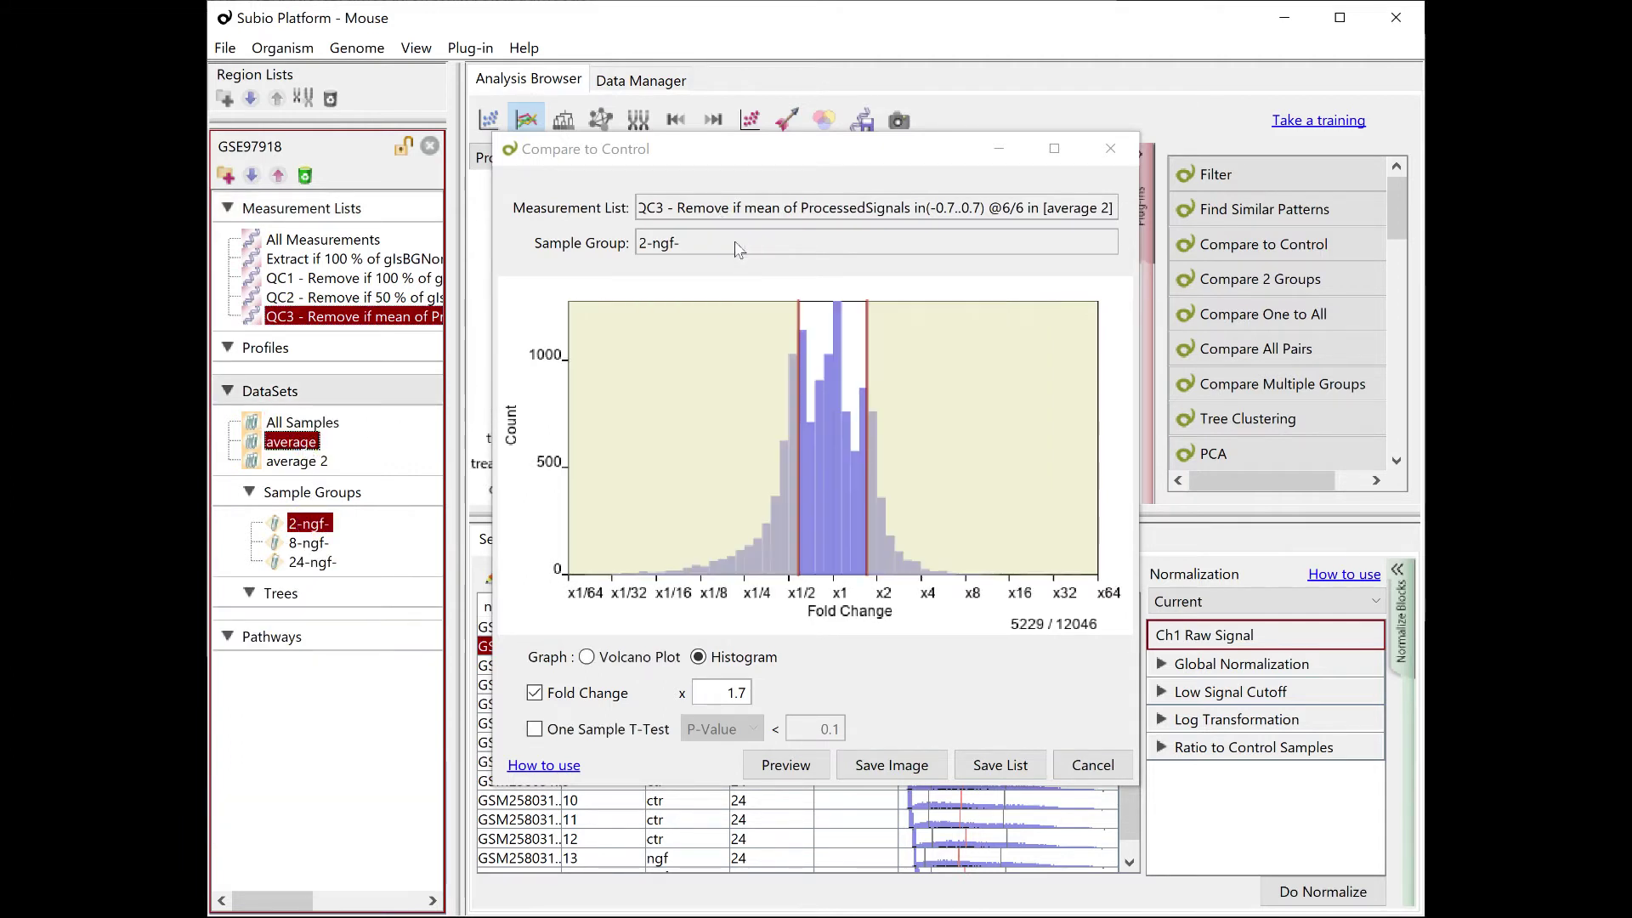
left_click(587, 657)
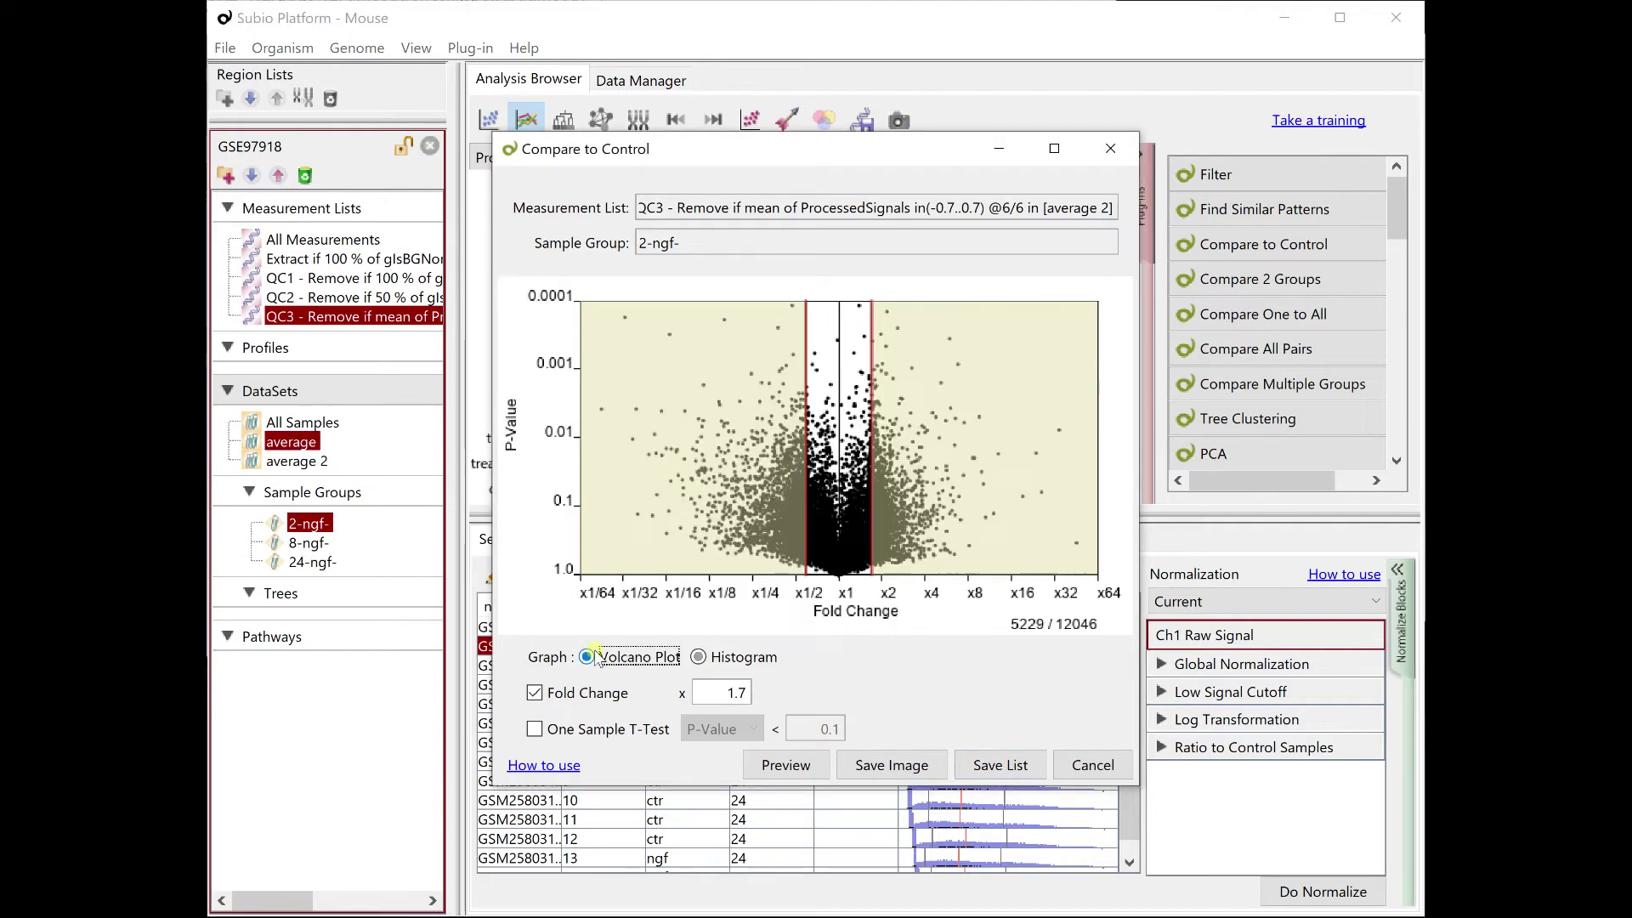
left_click(556, 730)
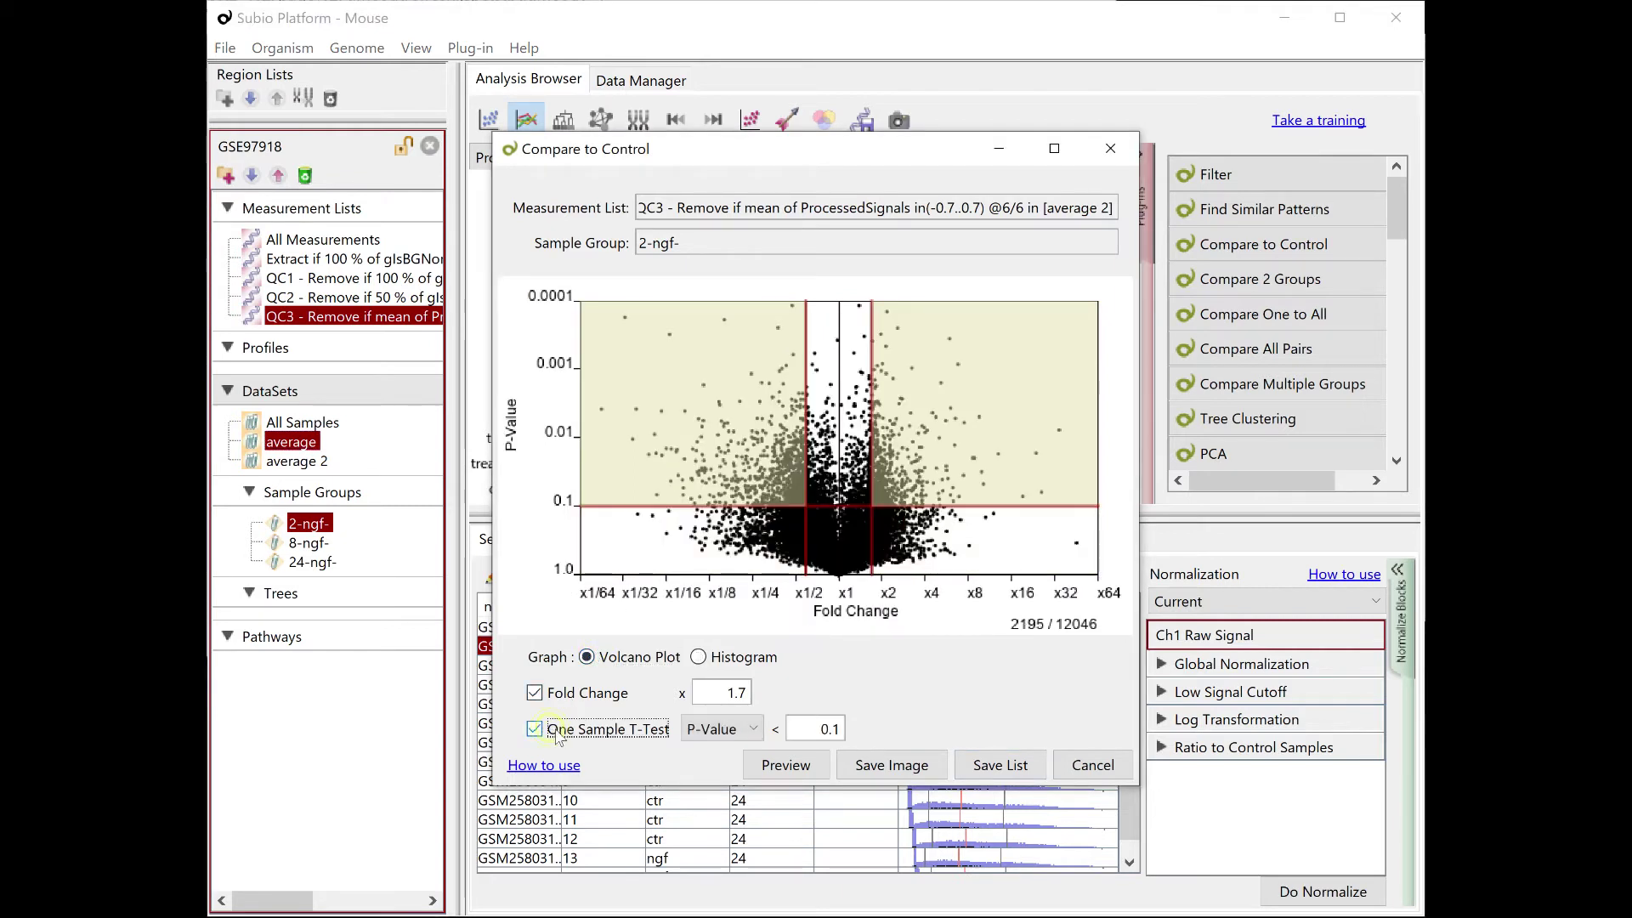
Save the 2-ngf- up-regulated genes into a new 'Derived from QC3' folder.
left_click(791, 474)
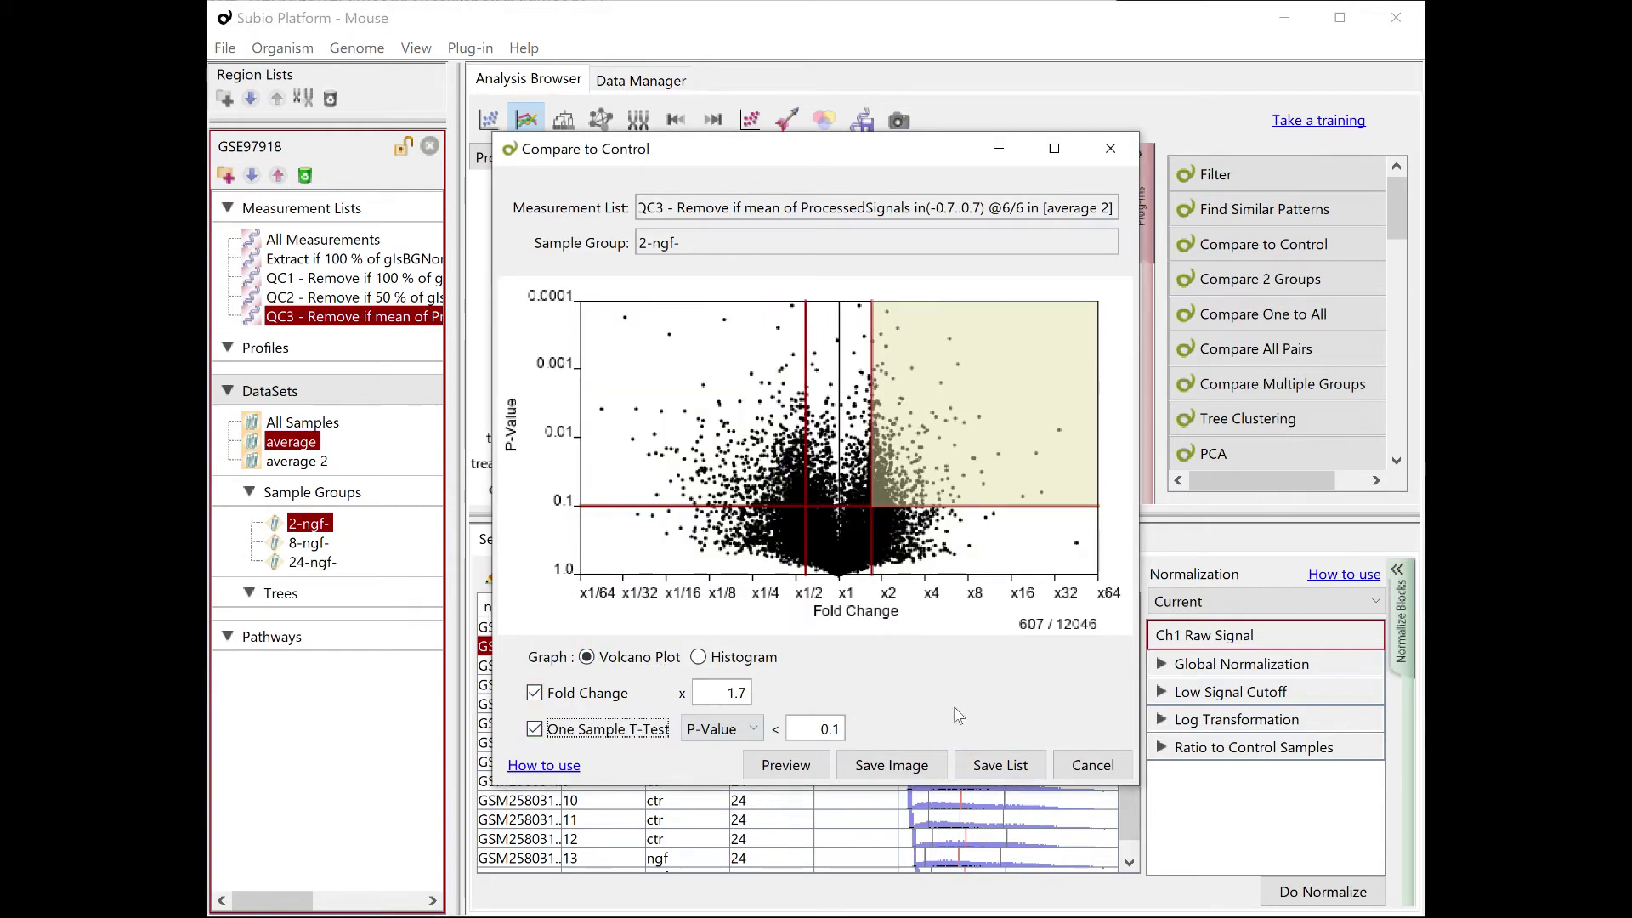
left_click(988, 762)
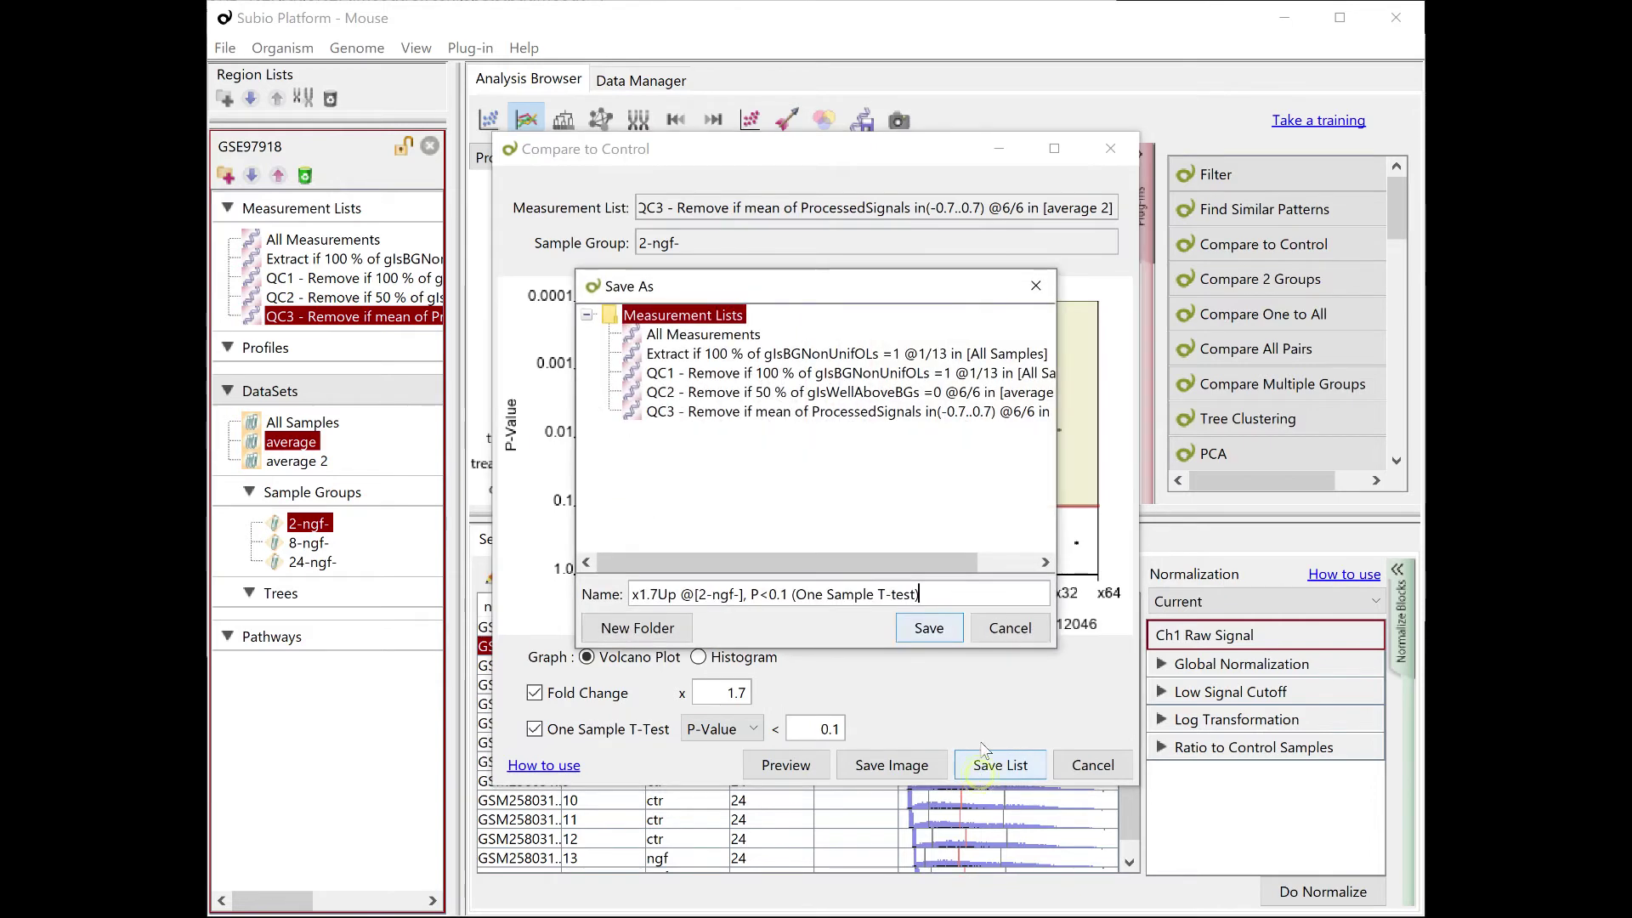
left_click(650, 629)
type("Derived from QC3")
key("Return")
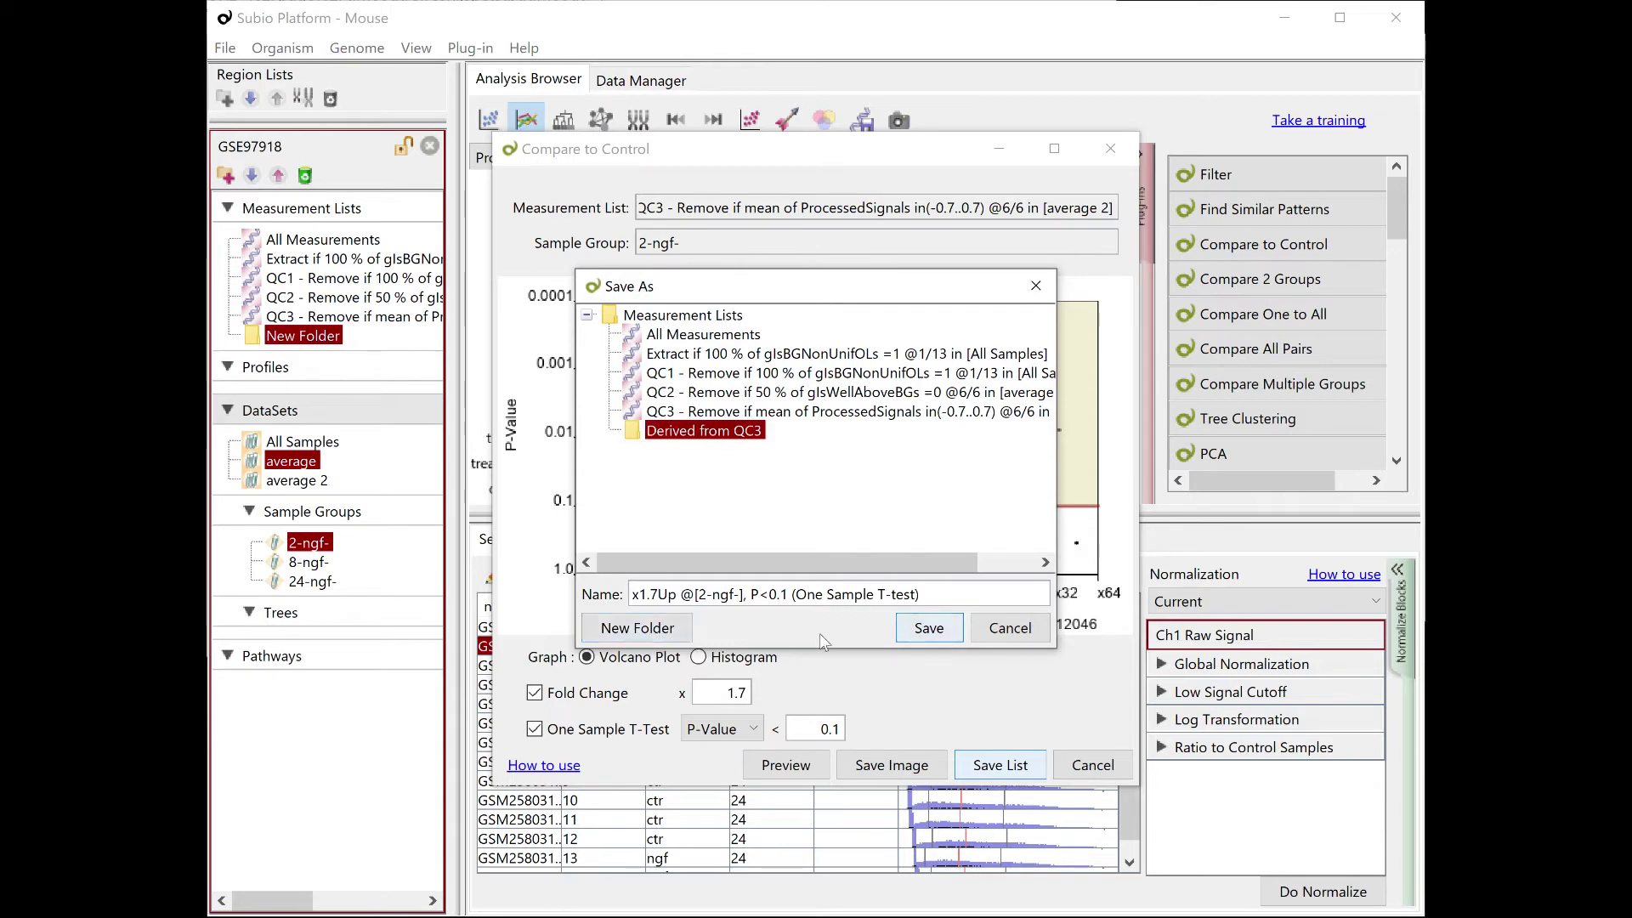
left_click(928, 628)
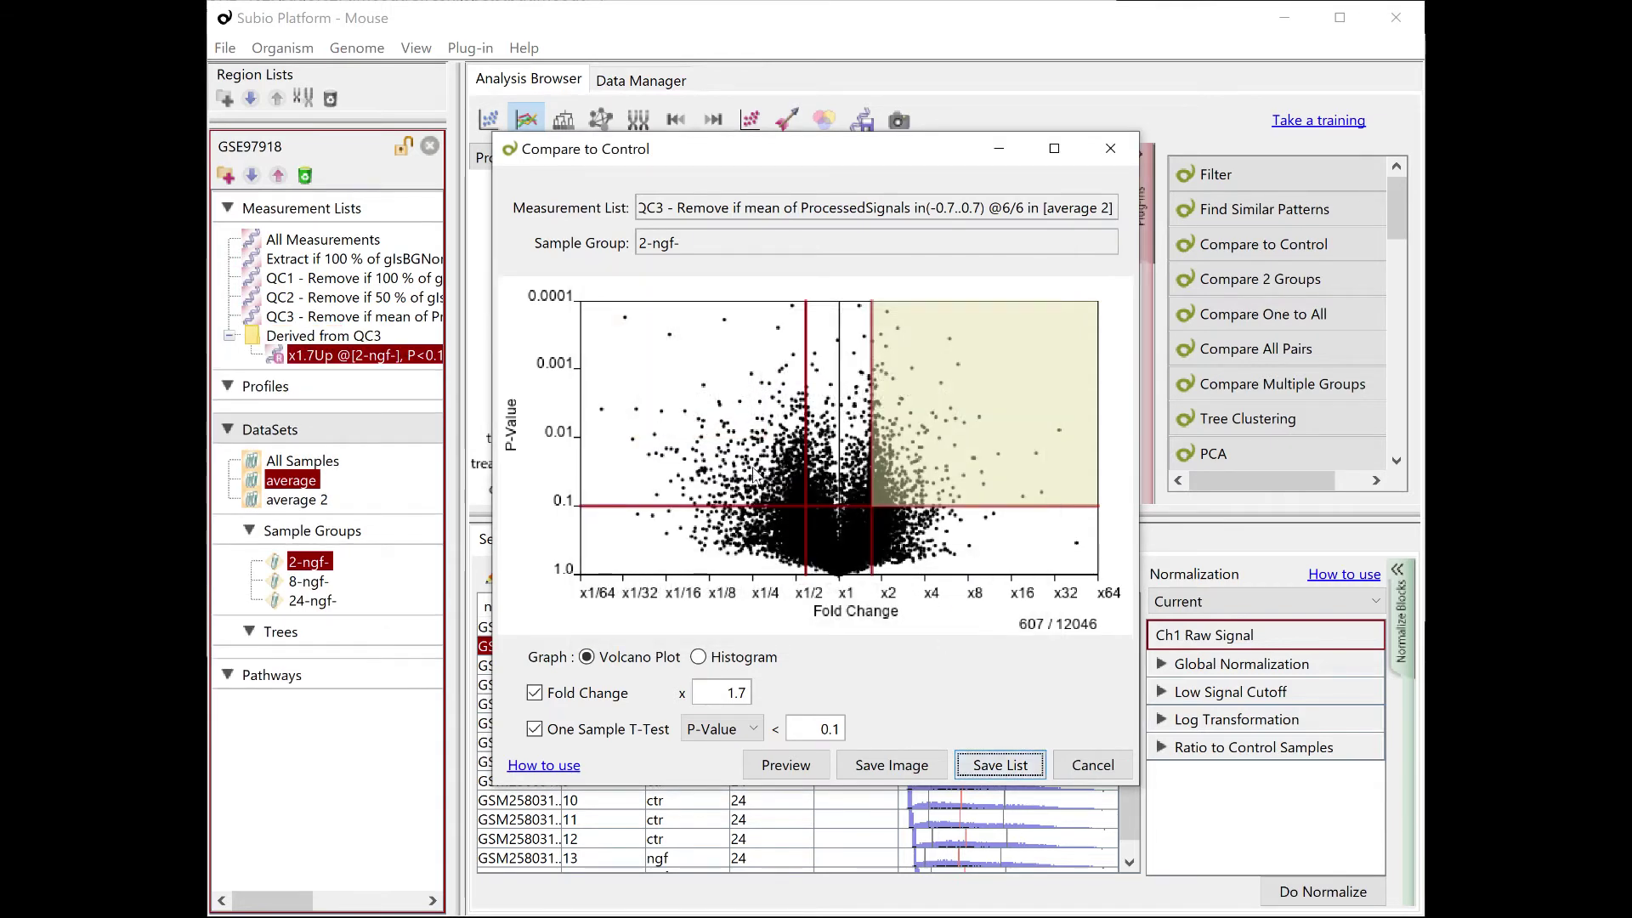
Save the 2-ngf- down-regulated genes into Derived from QC3.
left_click(758, 472)
left_click(923, 456)
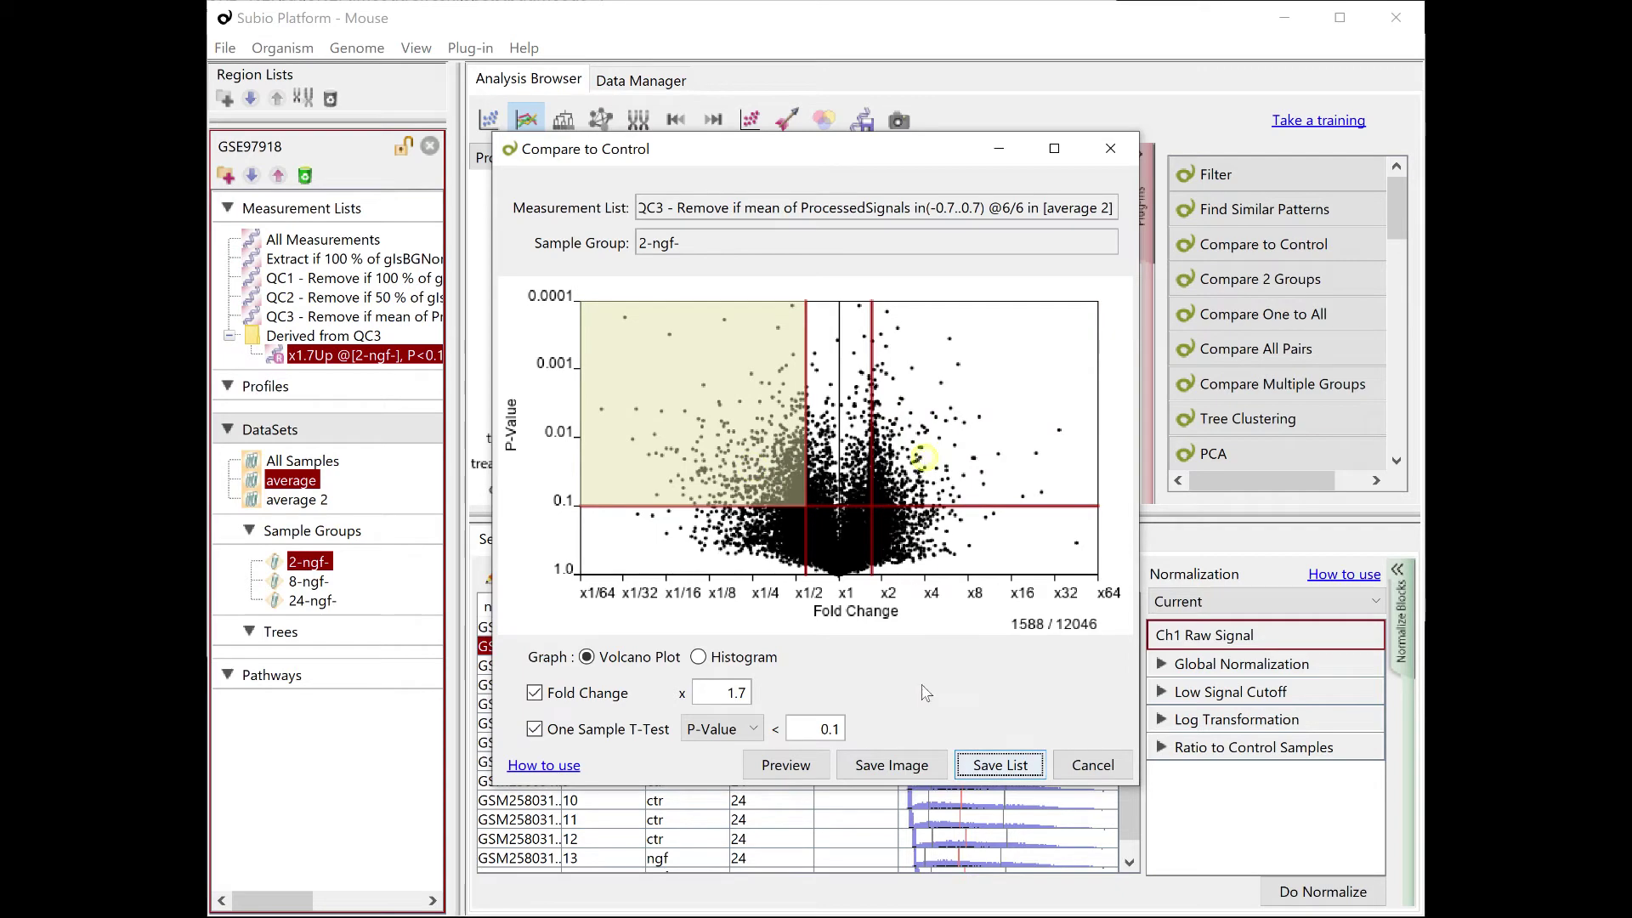
left_click(972, 759)
left_click(737, 435)
left_click(914, 635)
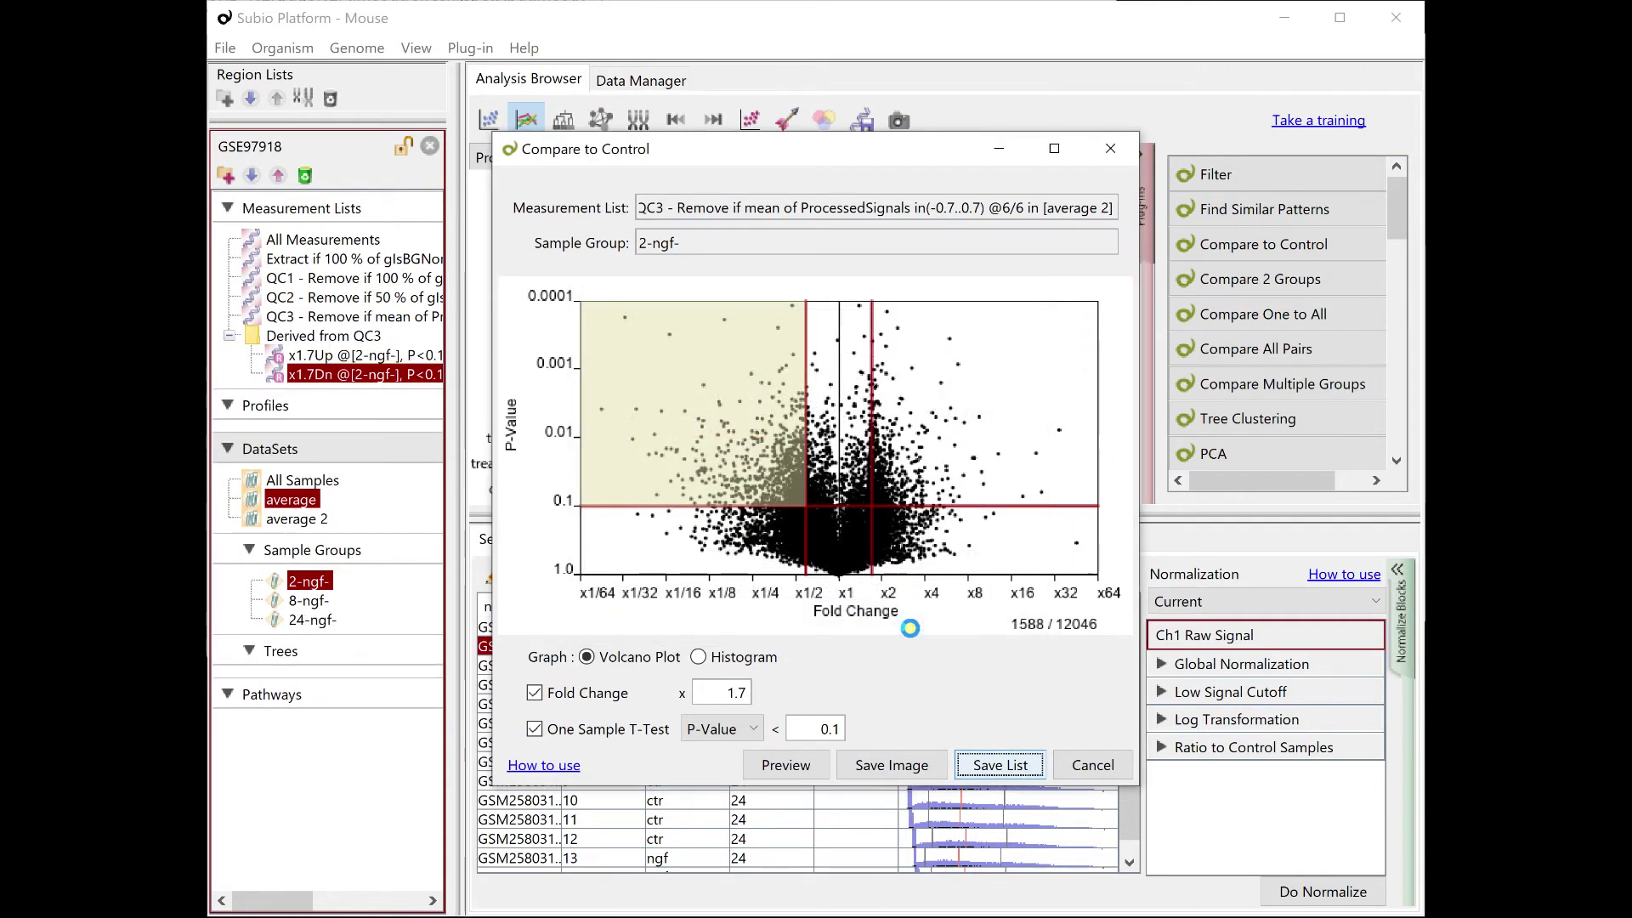
Switch the sample group to 8-ngf- and save its up-regulated list into Derived from QC3.
left_click(308, 601)
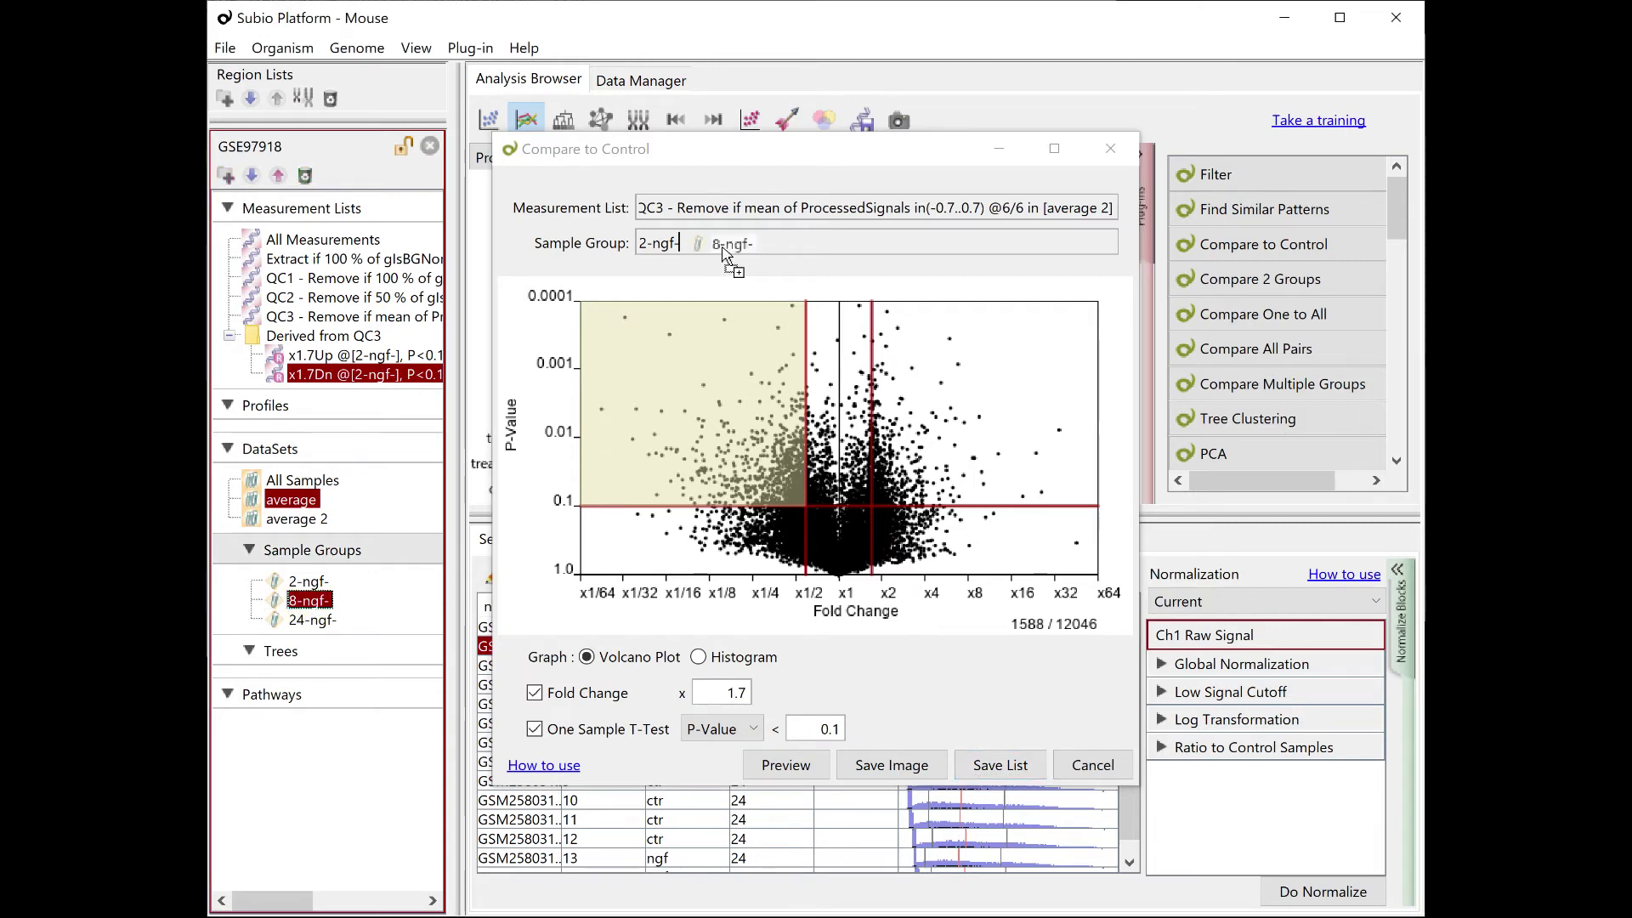
left_click_drag(488, 561, 716, 249)
left_click(748, 435)
left_click(992, 769)
left_click(705, 433)
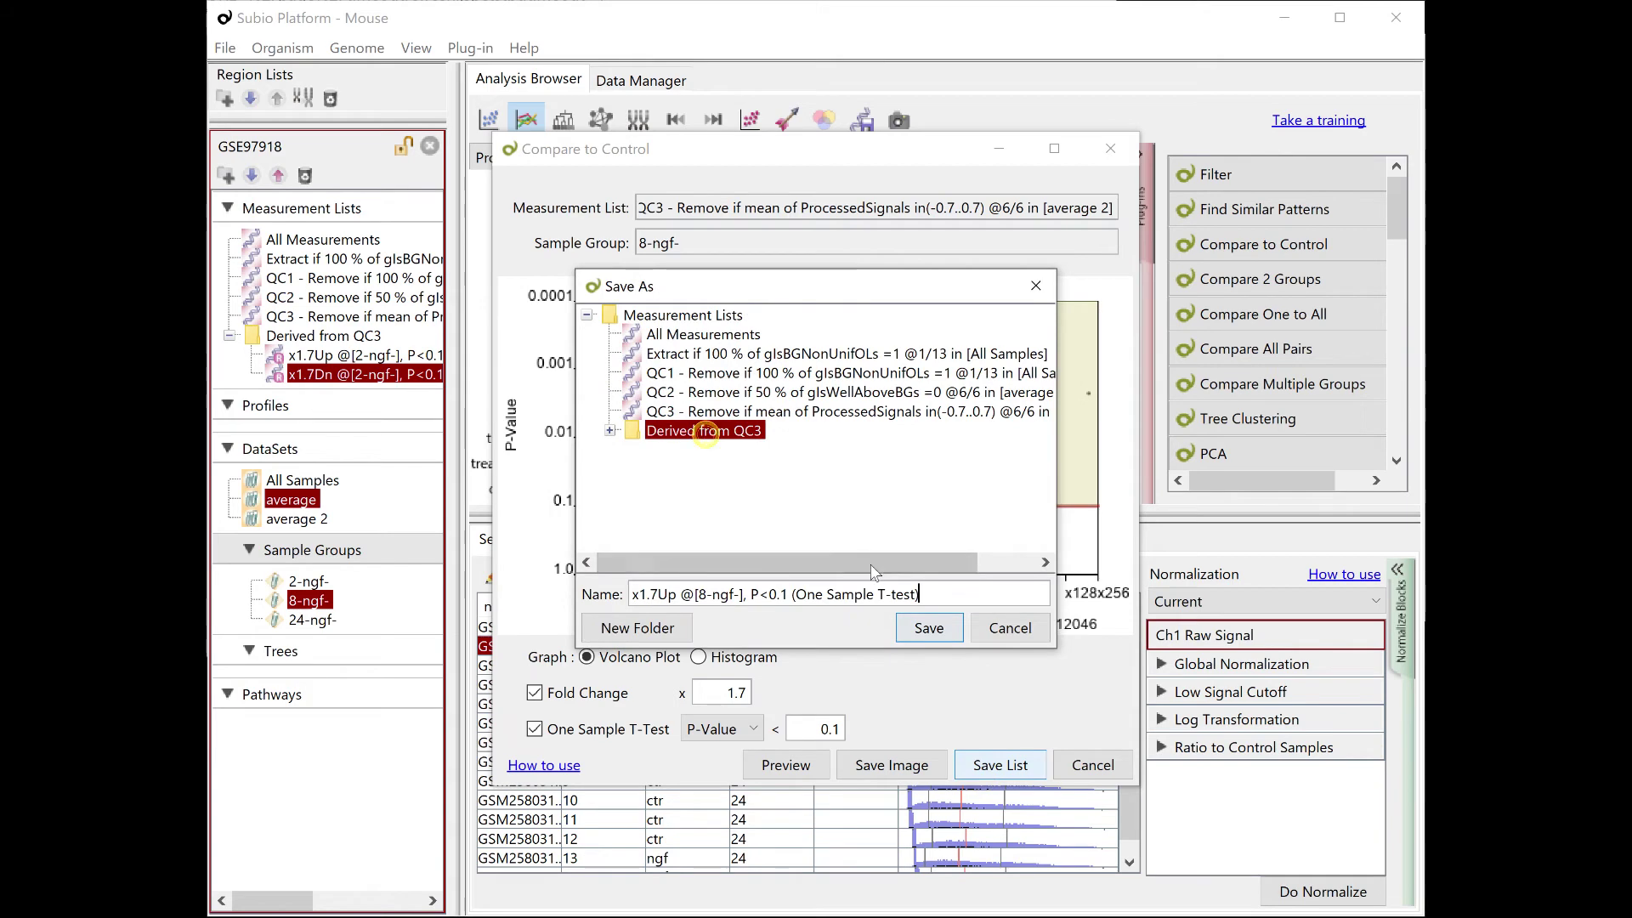
left_click(929, 627)
Save the 8-ngf- down-regulated list into Derived from QC3.
left_click(947, 475)
left_click(1000, 765)
left_click(706, 432)
left_click(928, 627)
Switch the sample group to 24-ngf- and save its up-regulated list into Derived from QC3.
left_click_drag(312, 658, 696, 245)
left_click(744, 402)
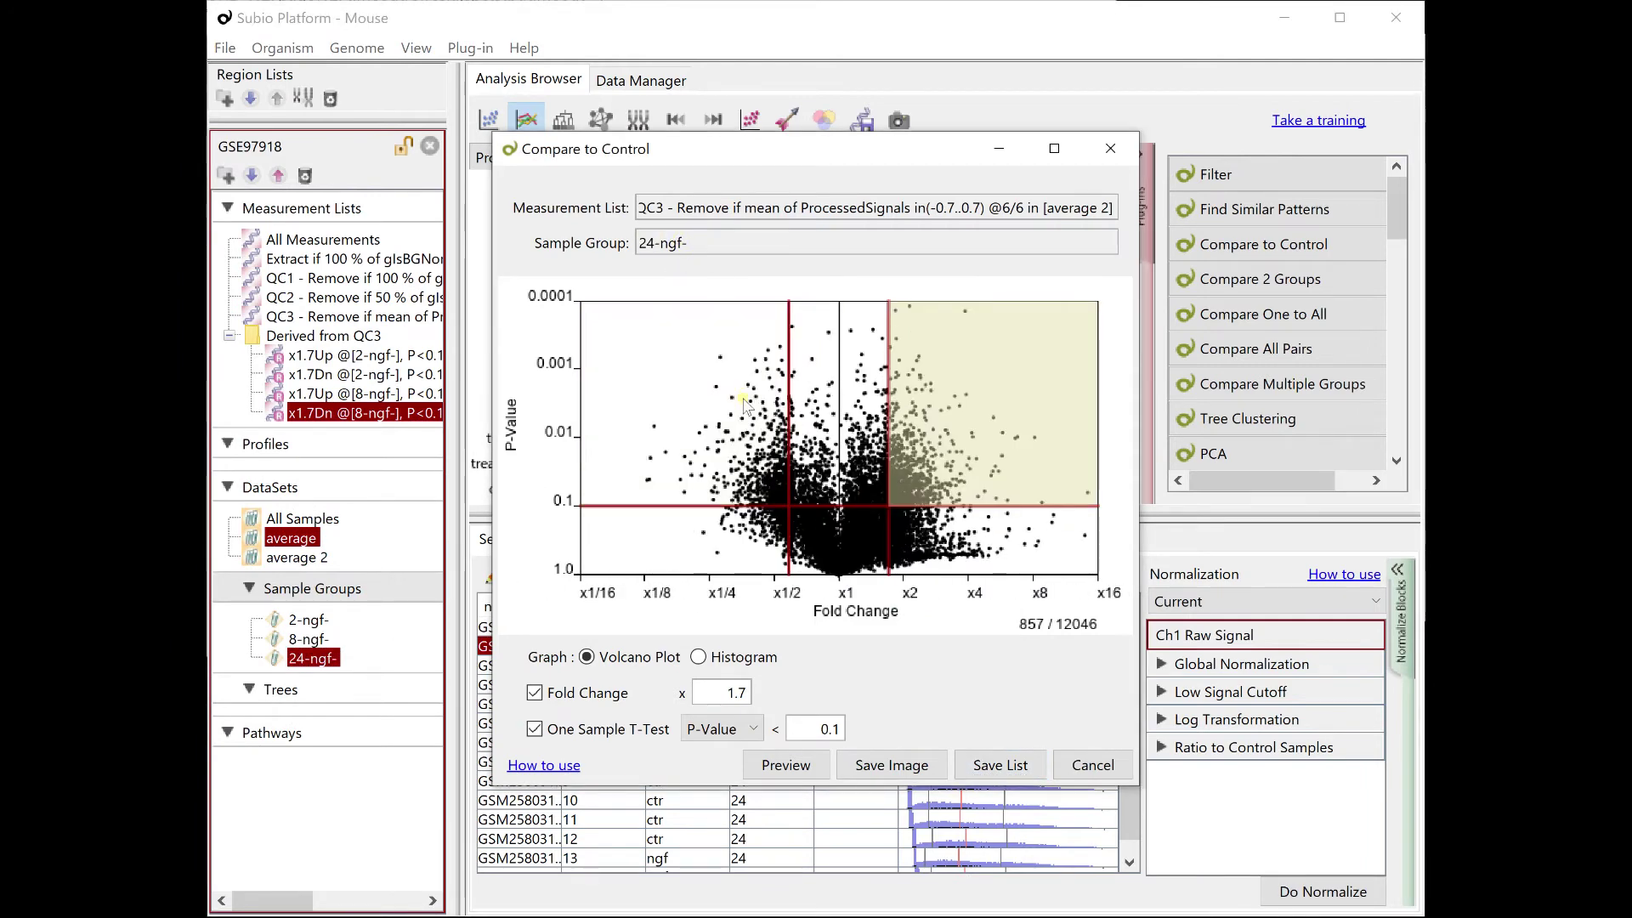
left_click(1001, 765)
left_click(706, 431)
left_click(946, 628)
Save the 24-ngf- down-regulated list into Derived from QC3.
left_click(752, 465)
left_click(931, 457)
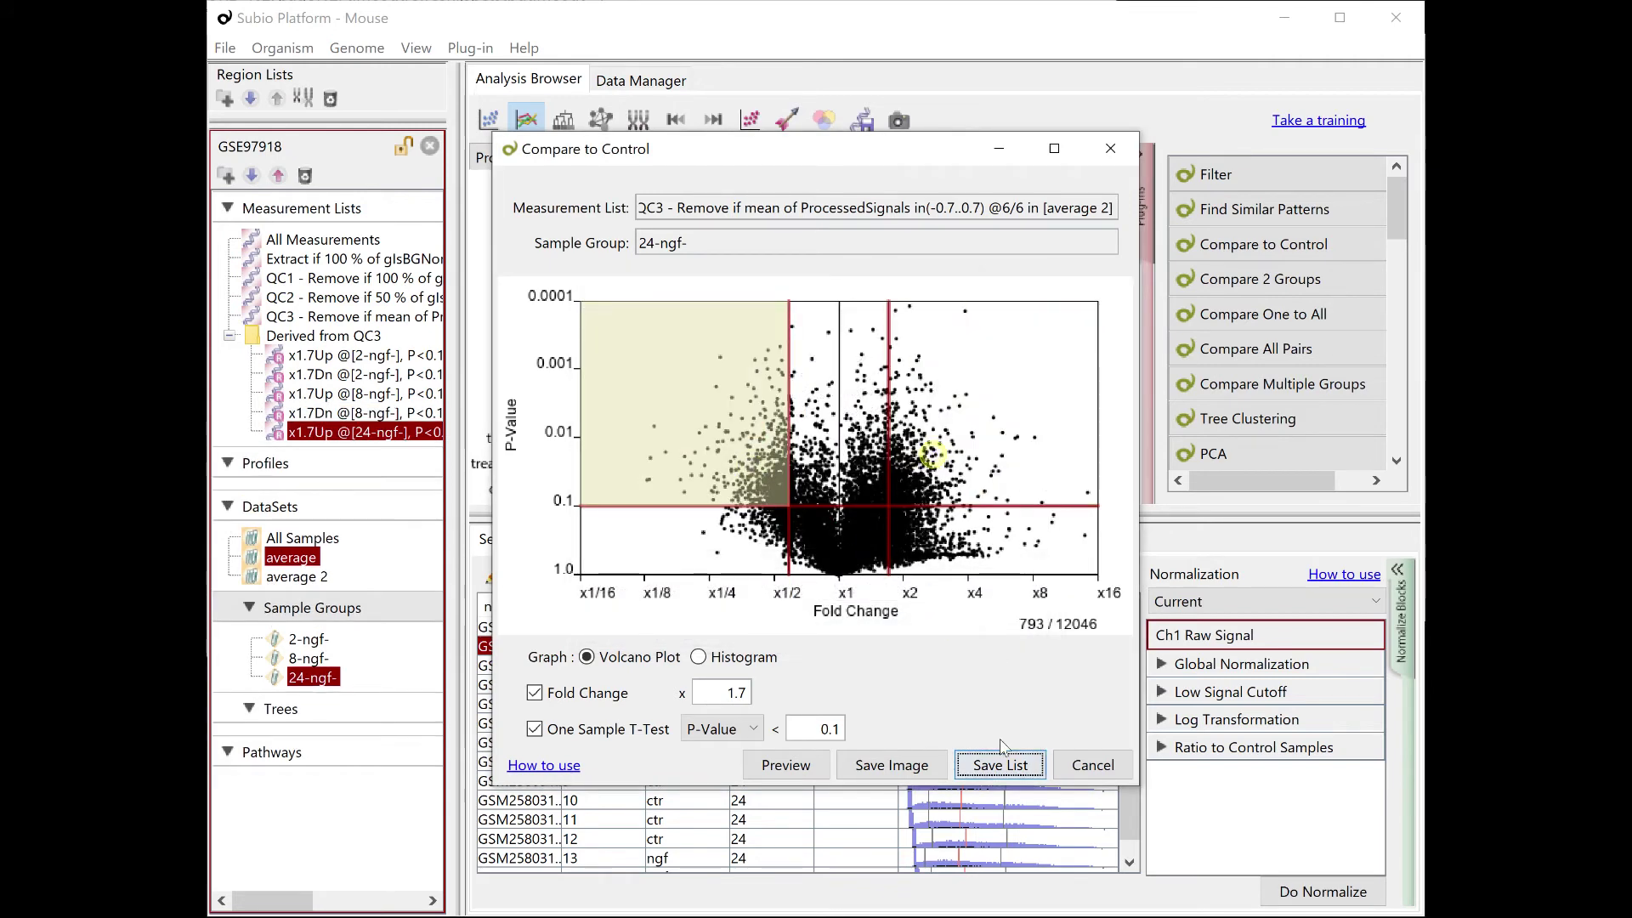
left_click(1001, 766)
left_click(693, 430)
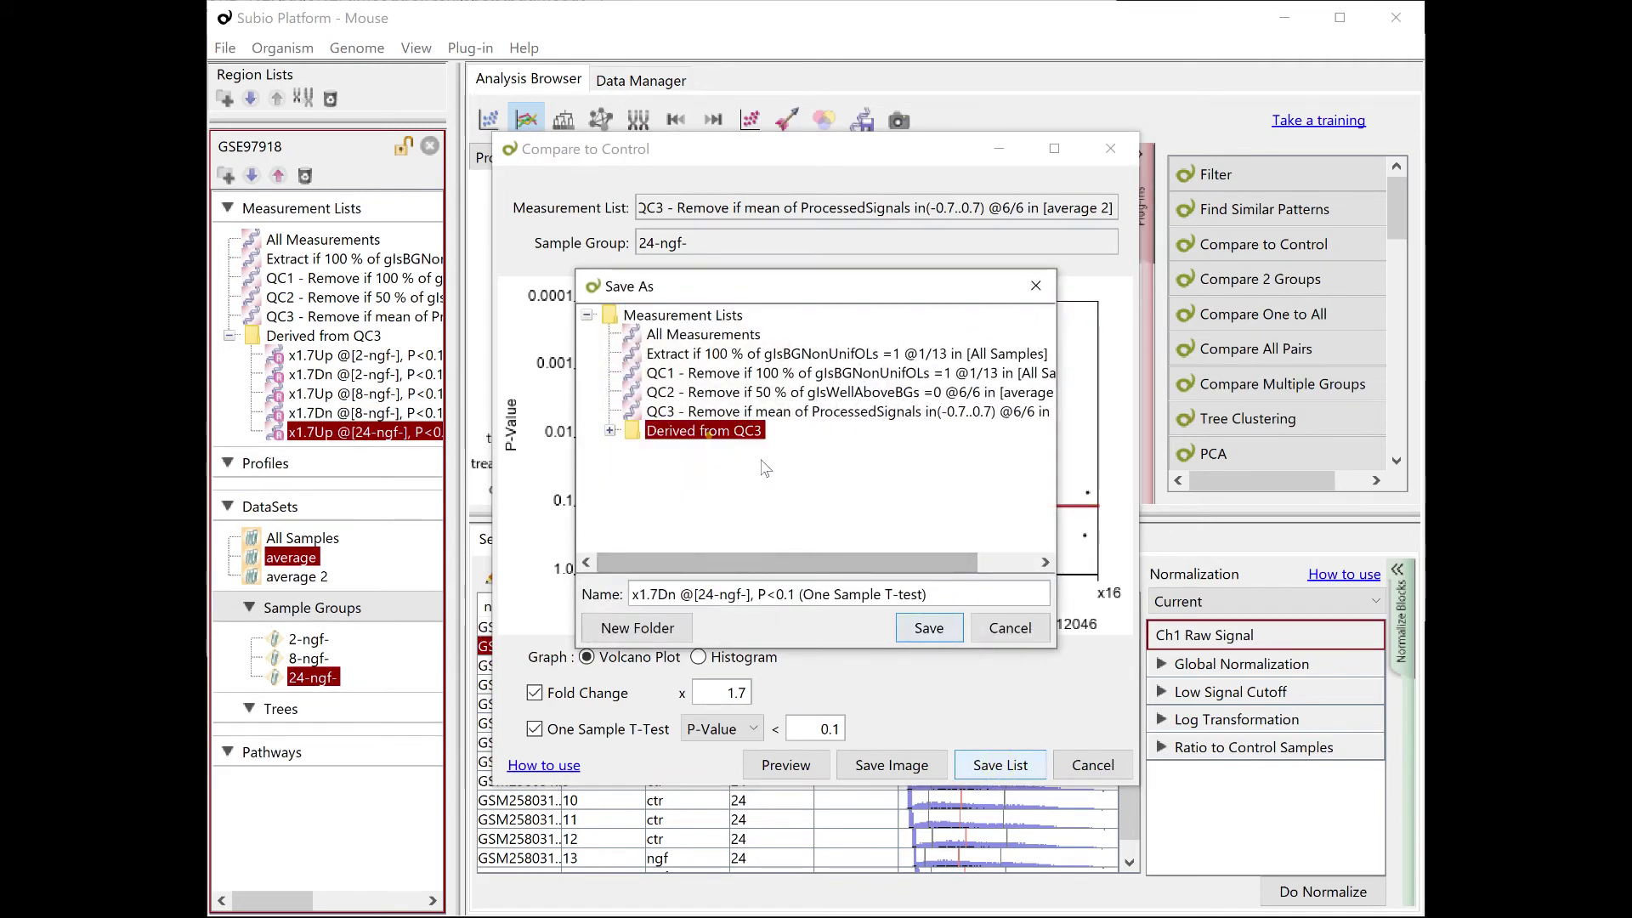
left_click(945, 628)
left_click(1078, 767)
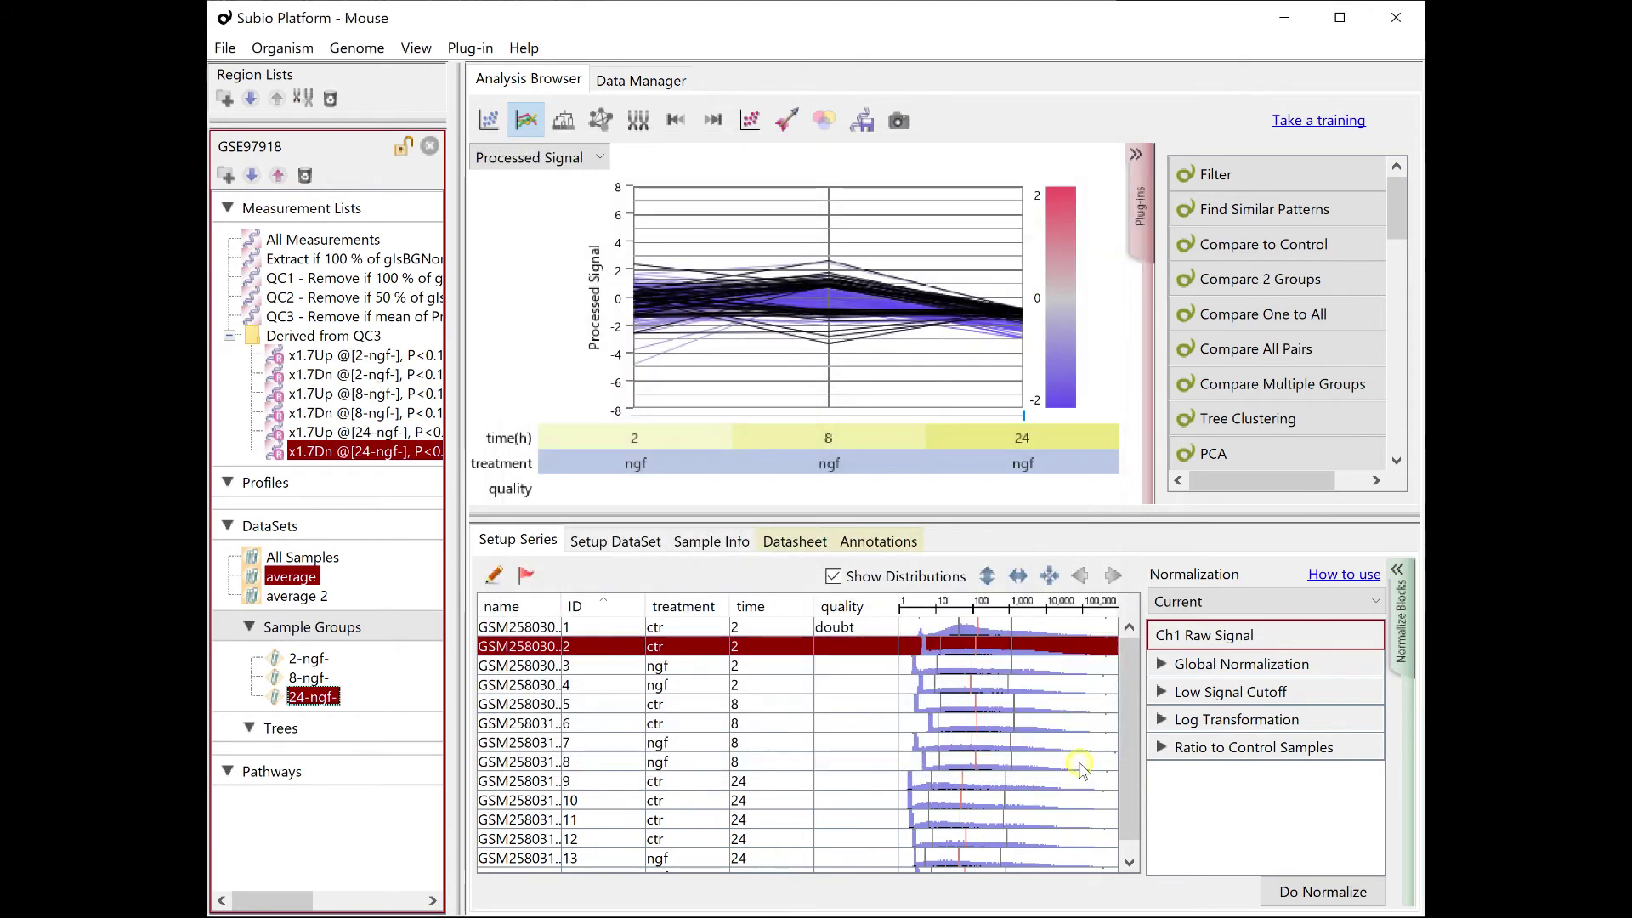
left_click(387, 357)
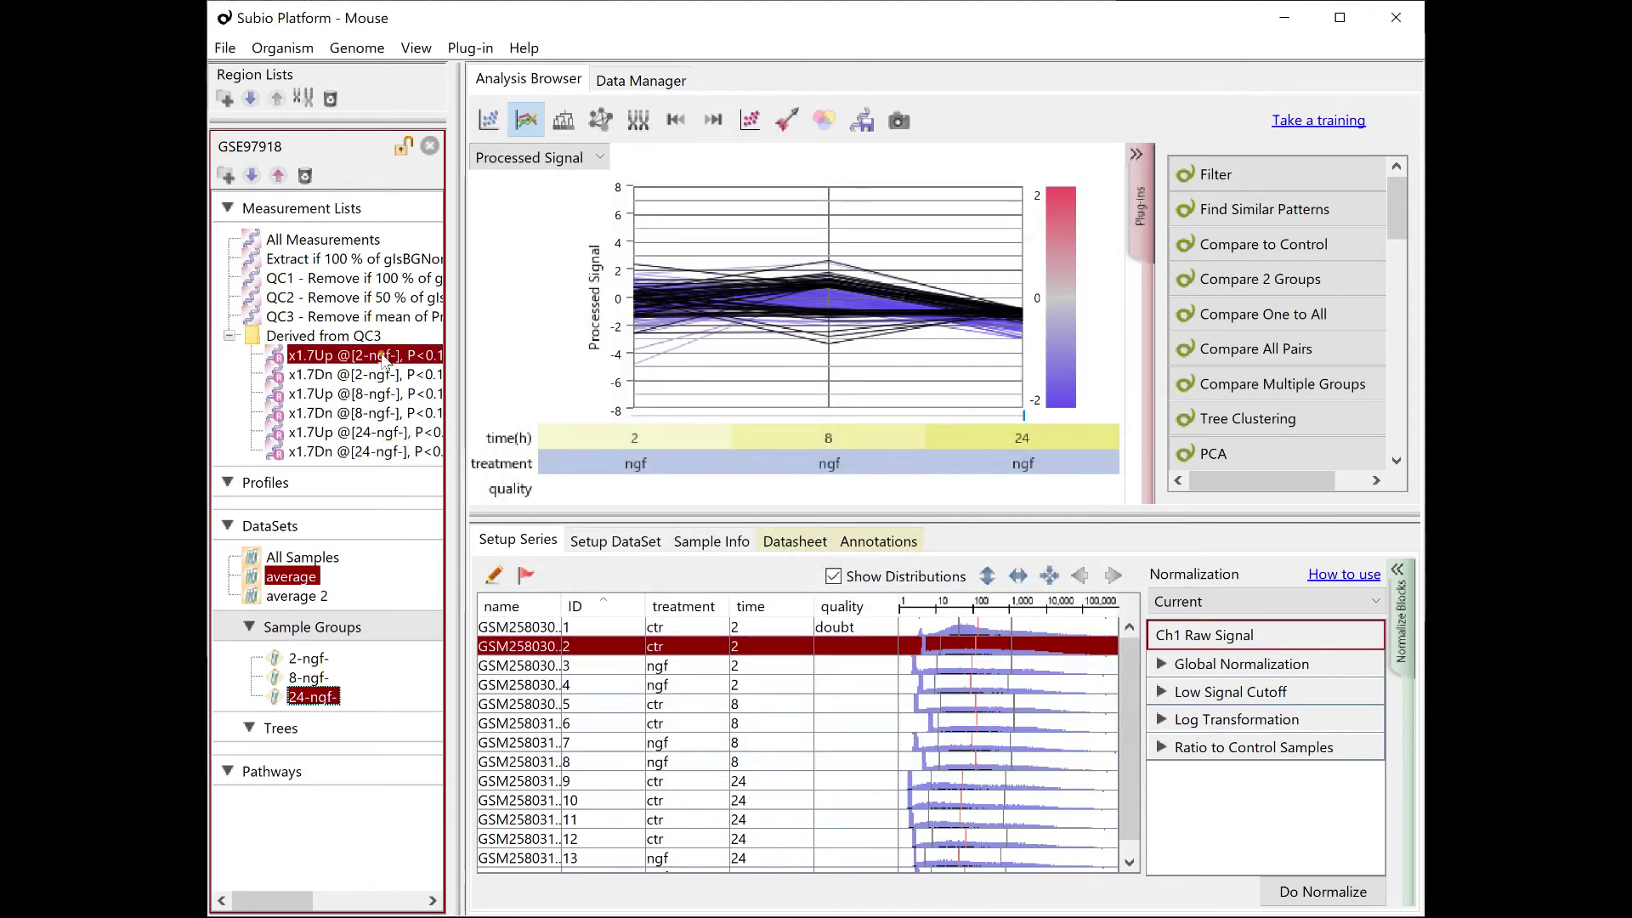
left_click(383, 374)
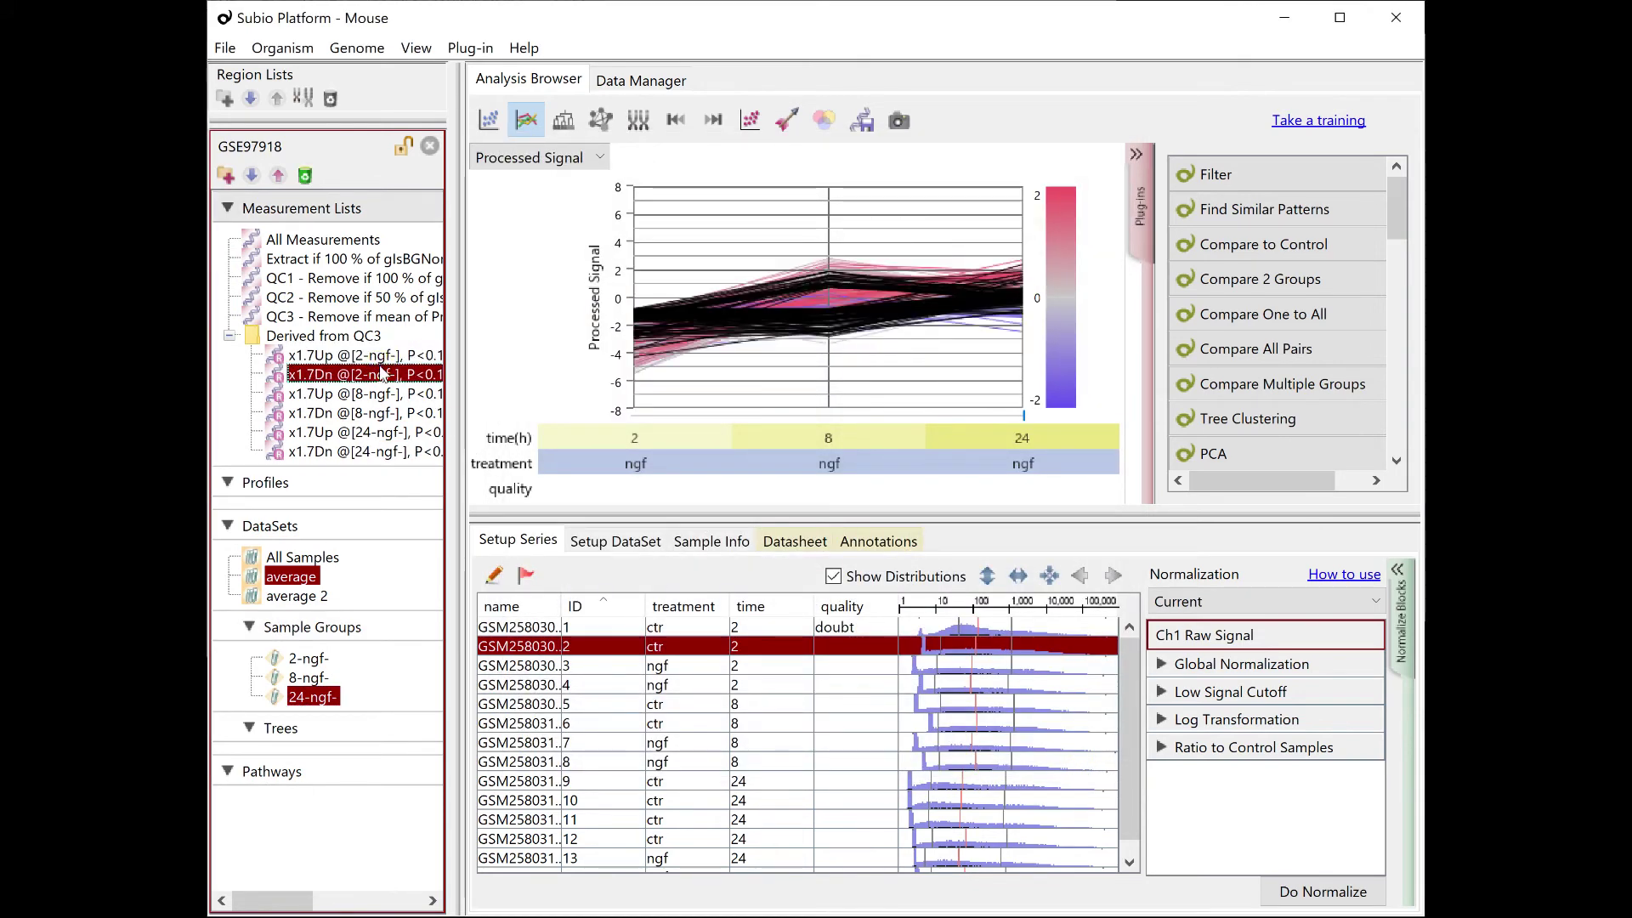
left_click(382, 394)
left_click(383, 414)
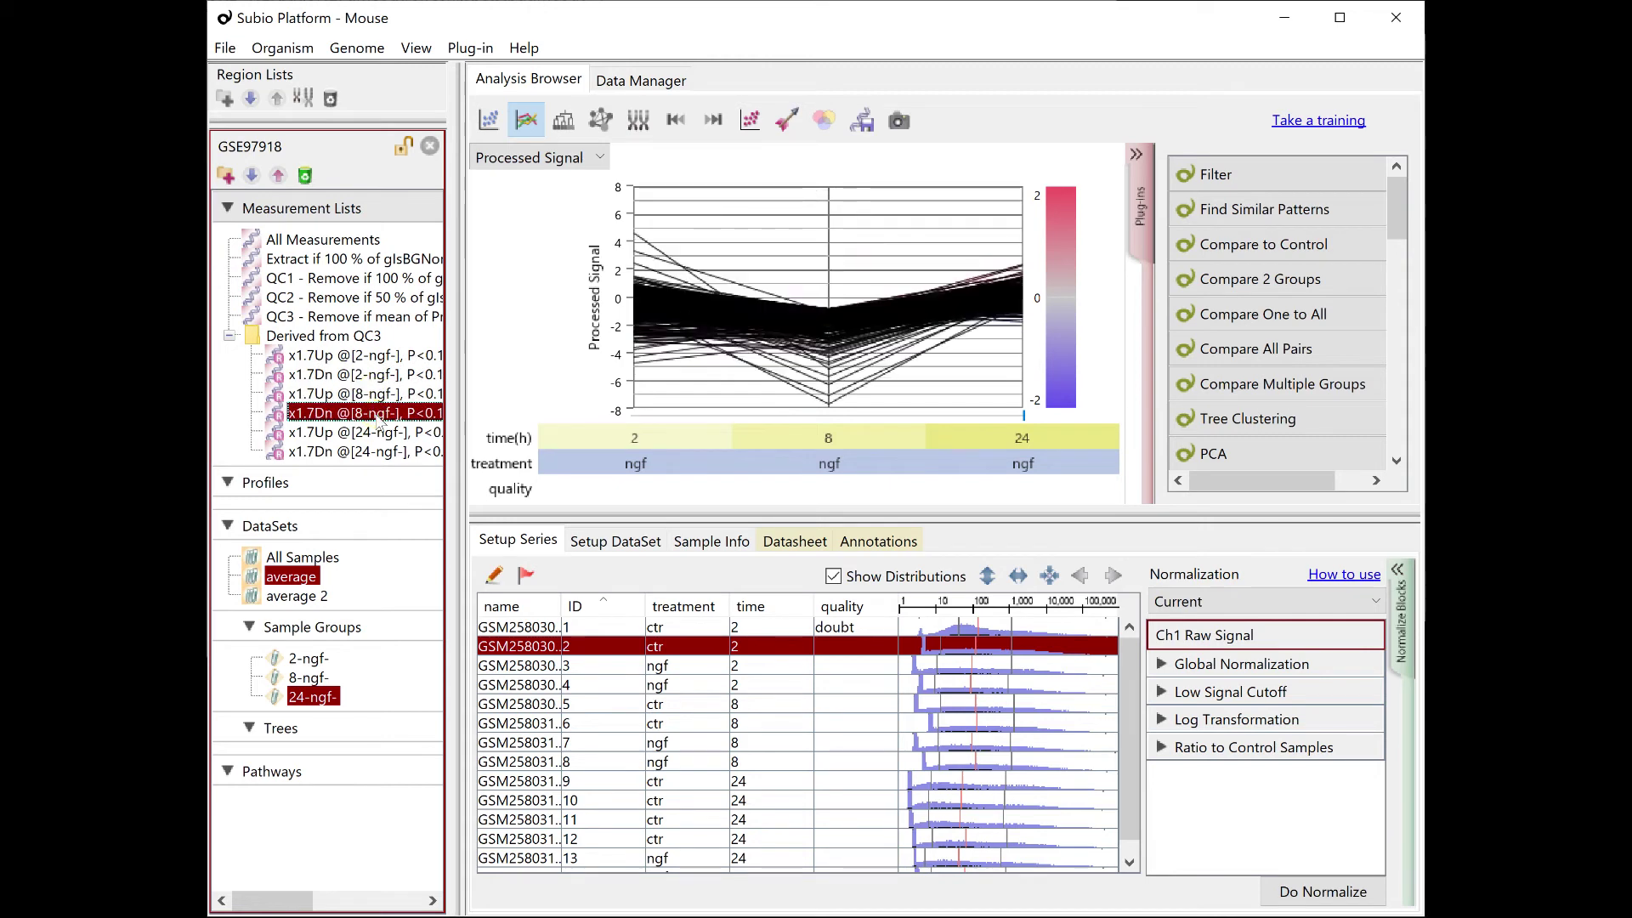
left_click(382, 432)
left_click(376, 453)
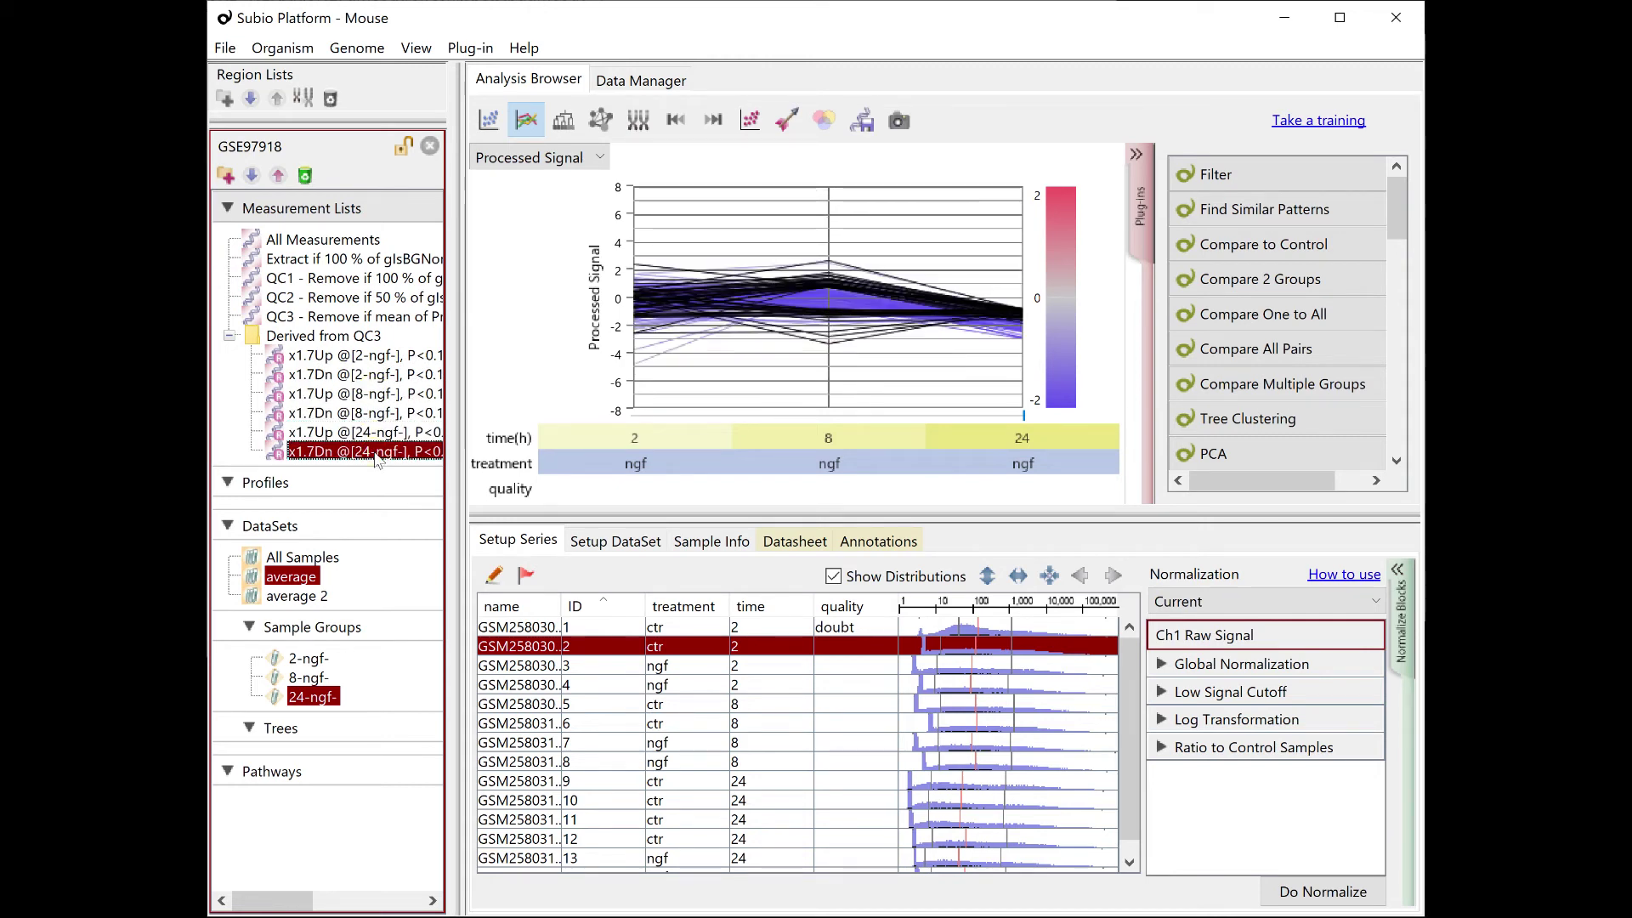
Load the 2, 8 and 24 h x1.7Up lists into a reset Venn diagram.
left_click(824, 120)
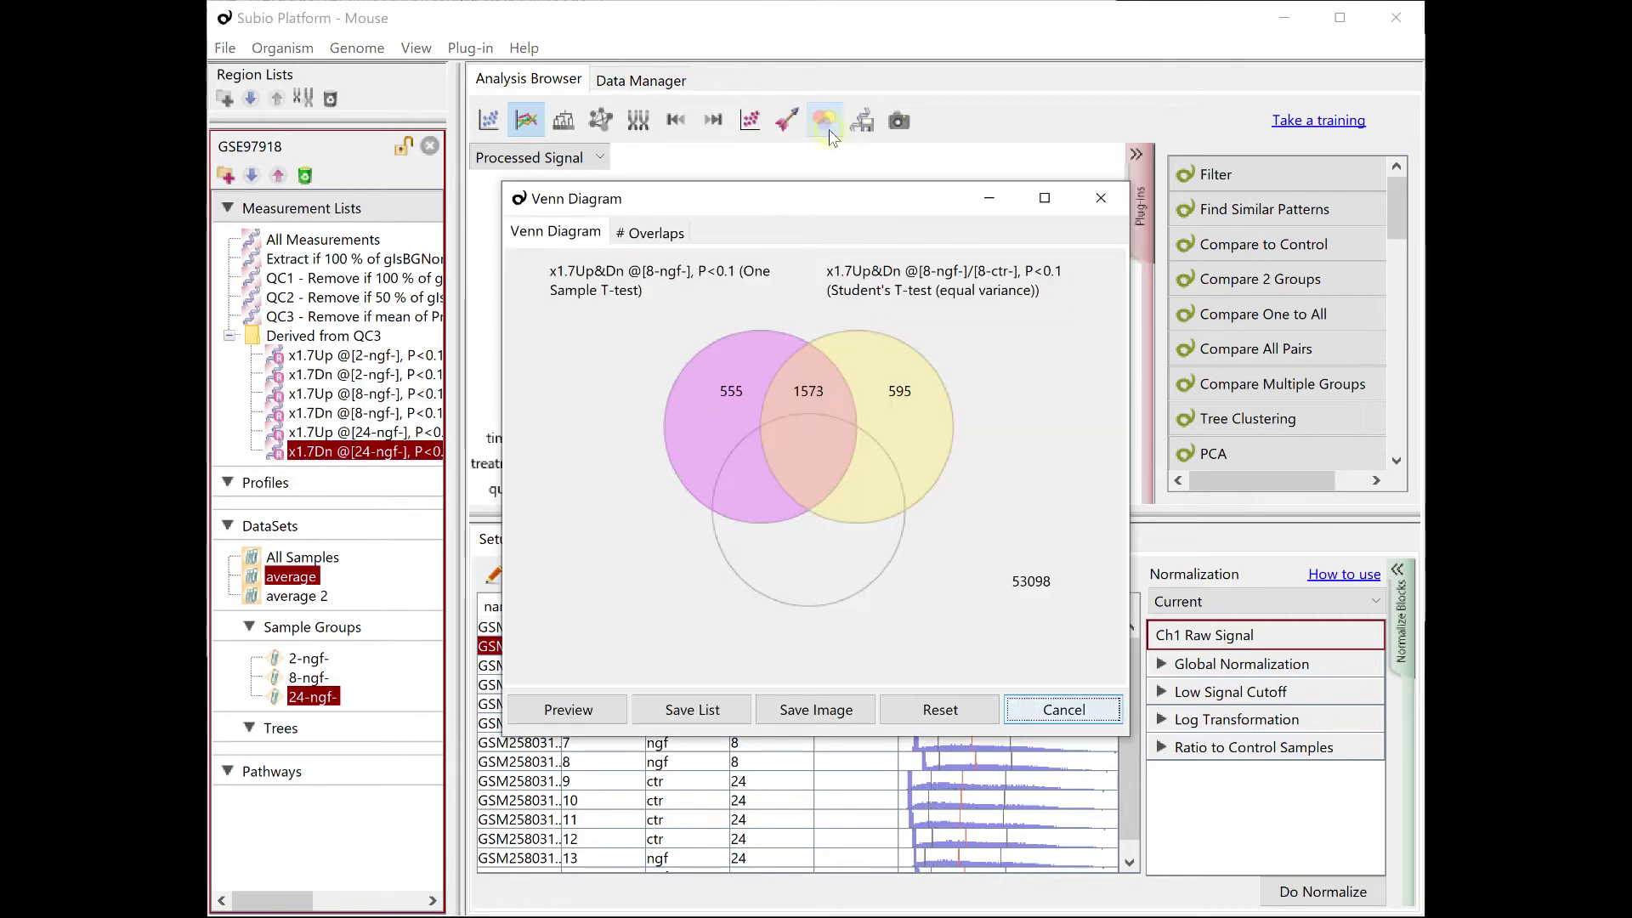
left_click(938, 711)
left_click(363, 355)
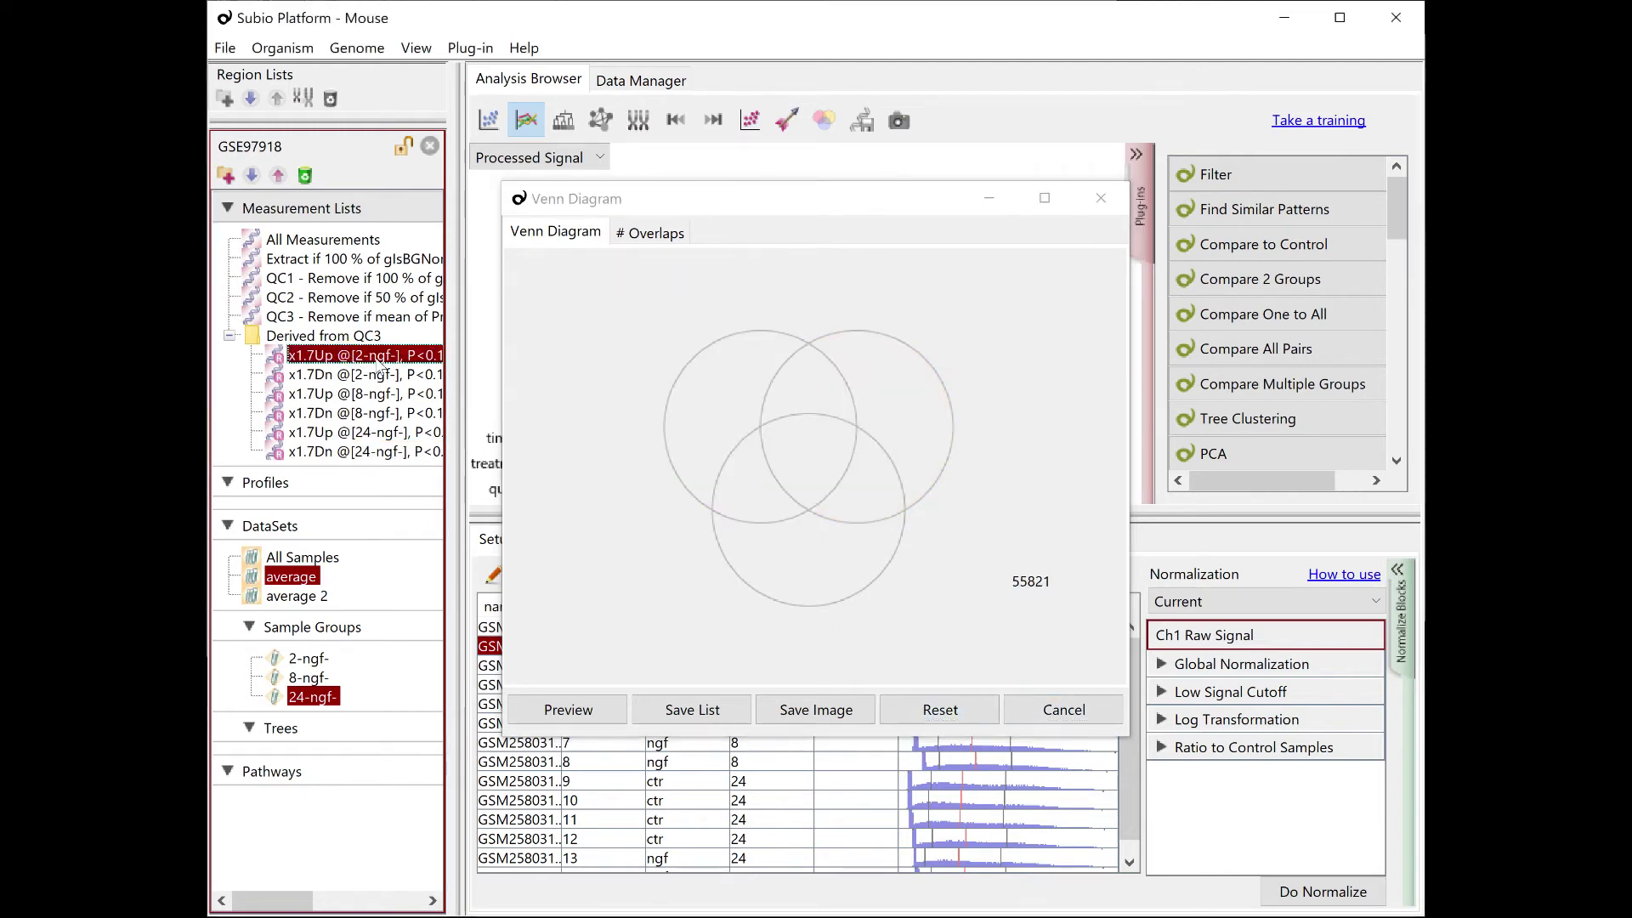
left_click_drag(384, 367, 727, 416)
left_click(403, 395)
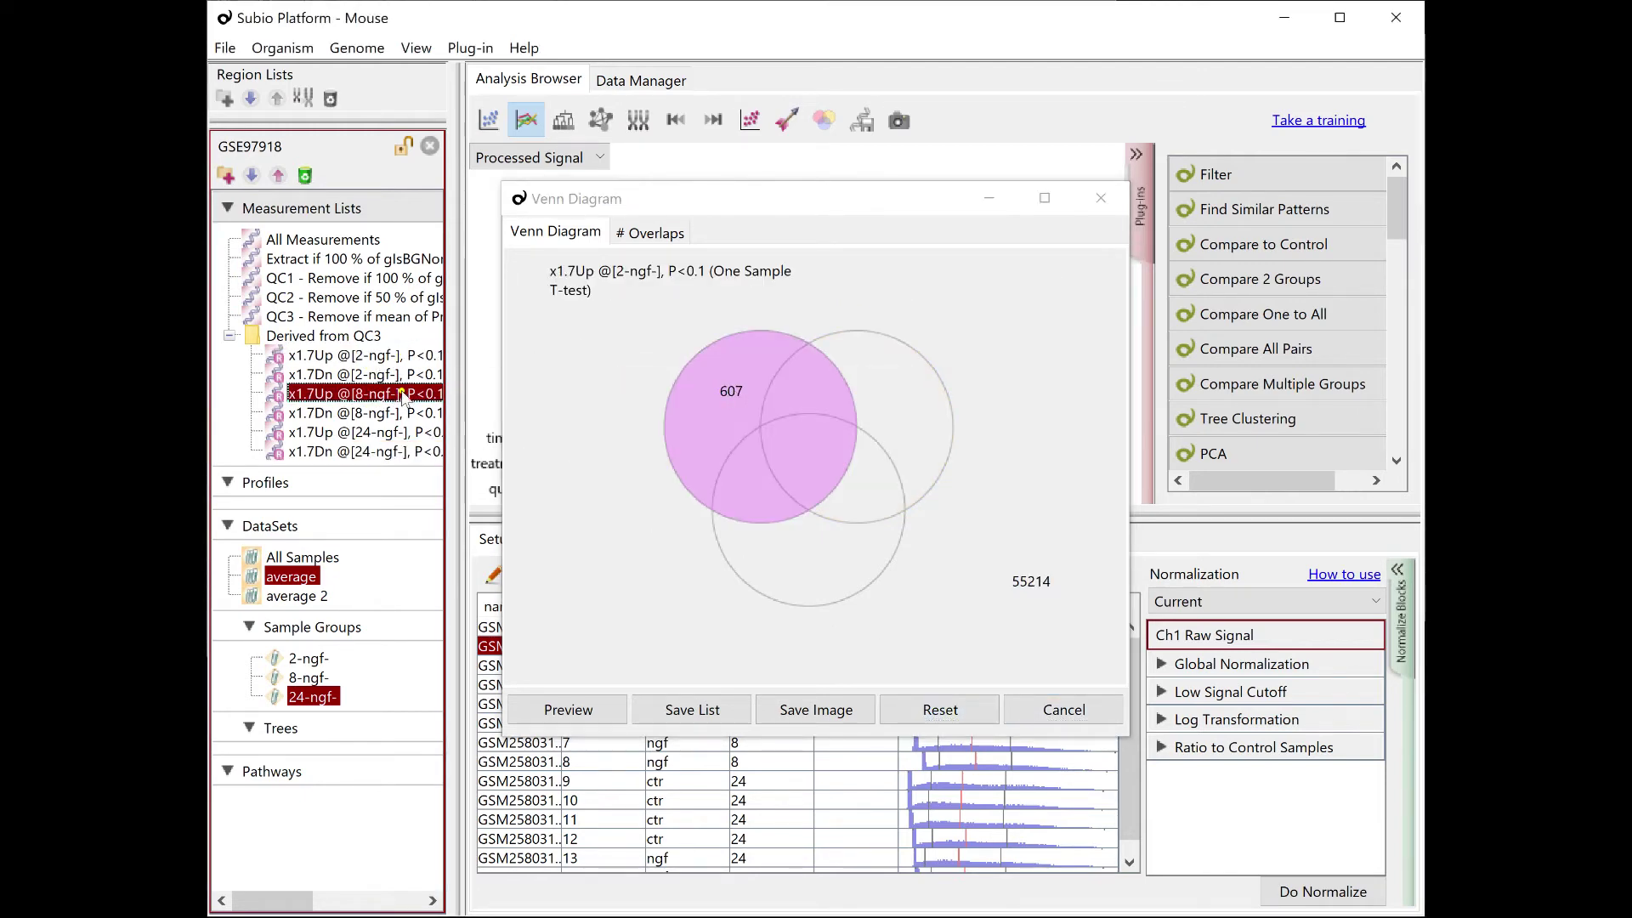
left_click_drag(403, 396, 897, 417)
left_click(350, 433)
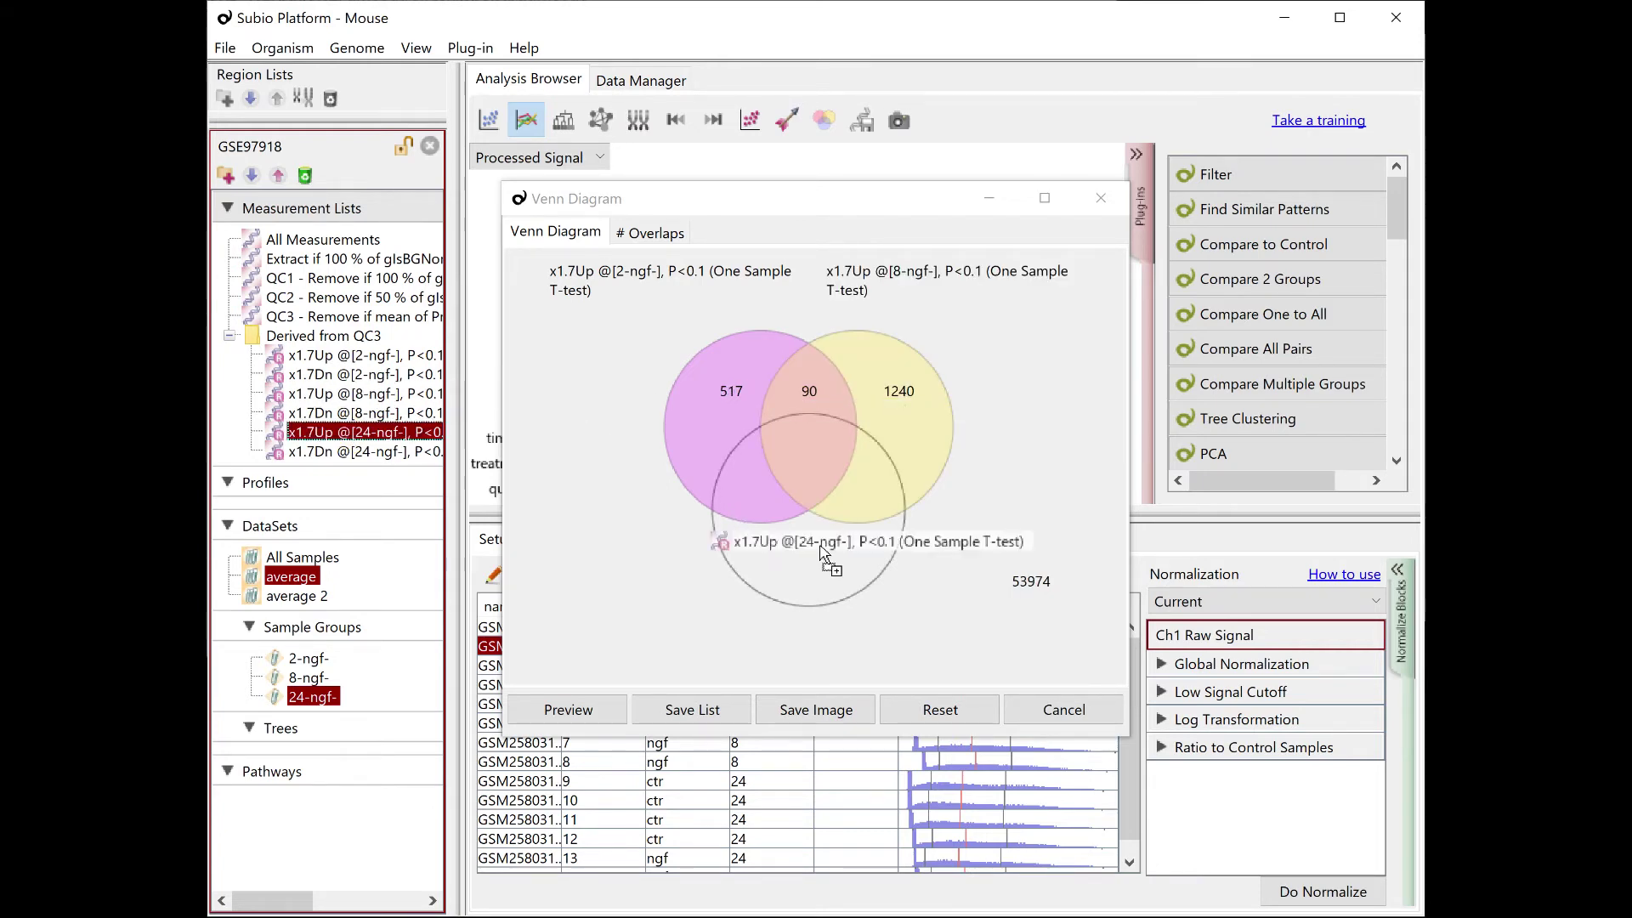
left_click_drag(674, 468, 822, 555)
Inspect the overlap regions: the central 2 genes, the 72-gene and 15-gene regions.
left_click(816, 471)
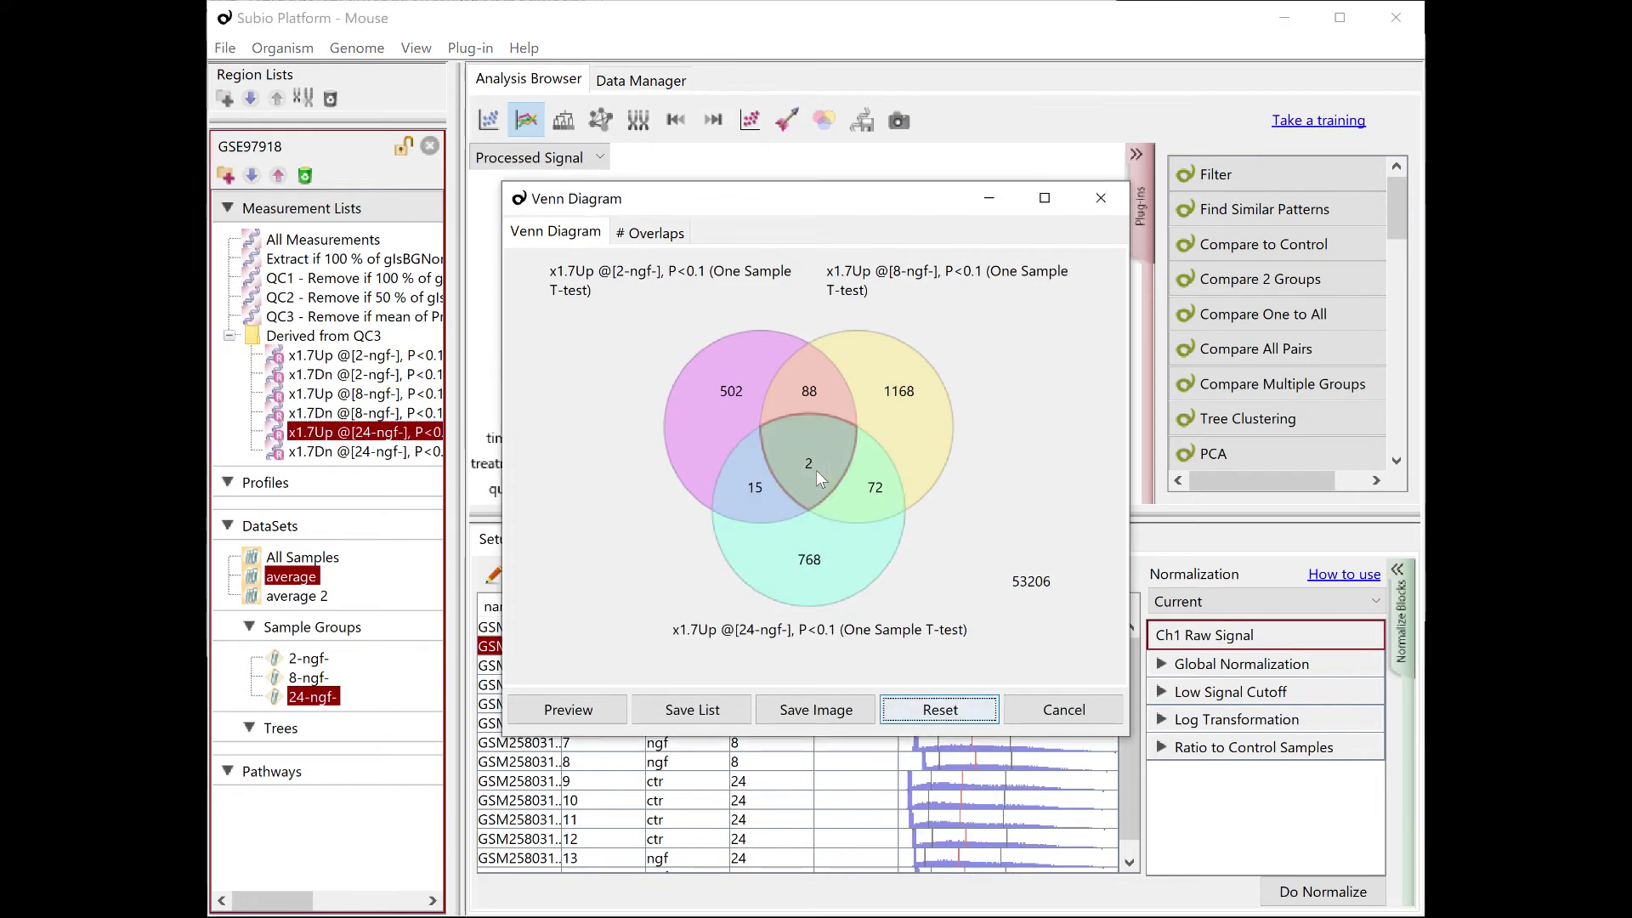
left_click(816, 471)
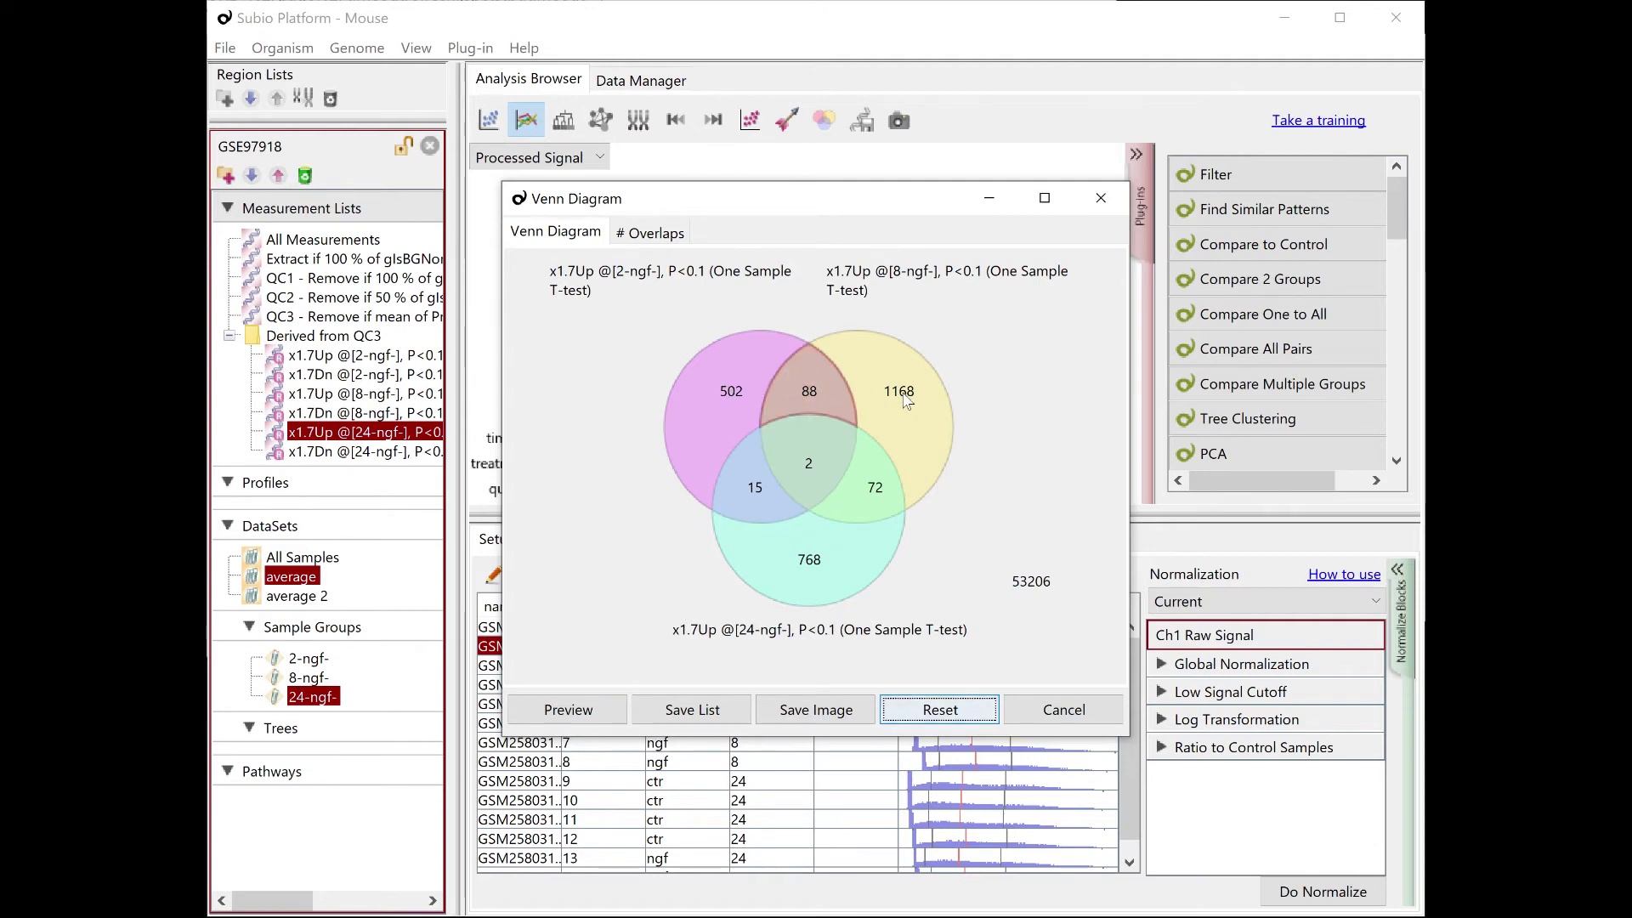
left_click(865, 499)
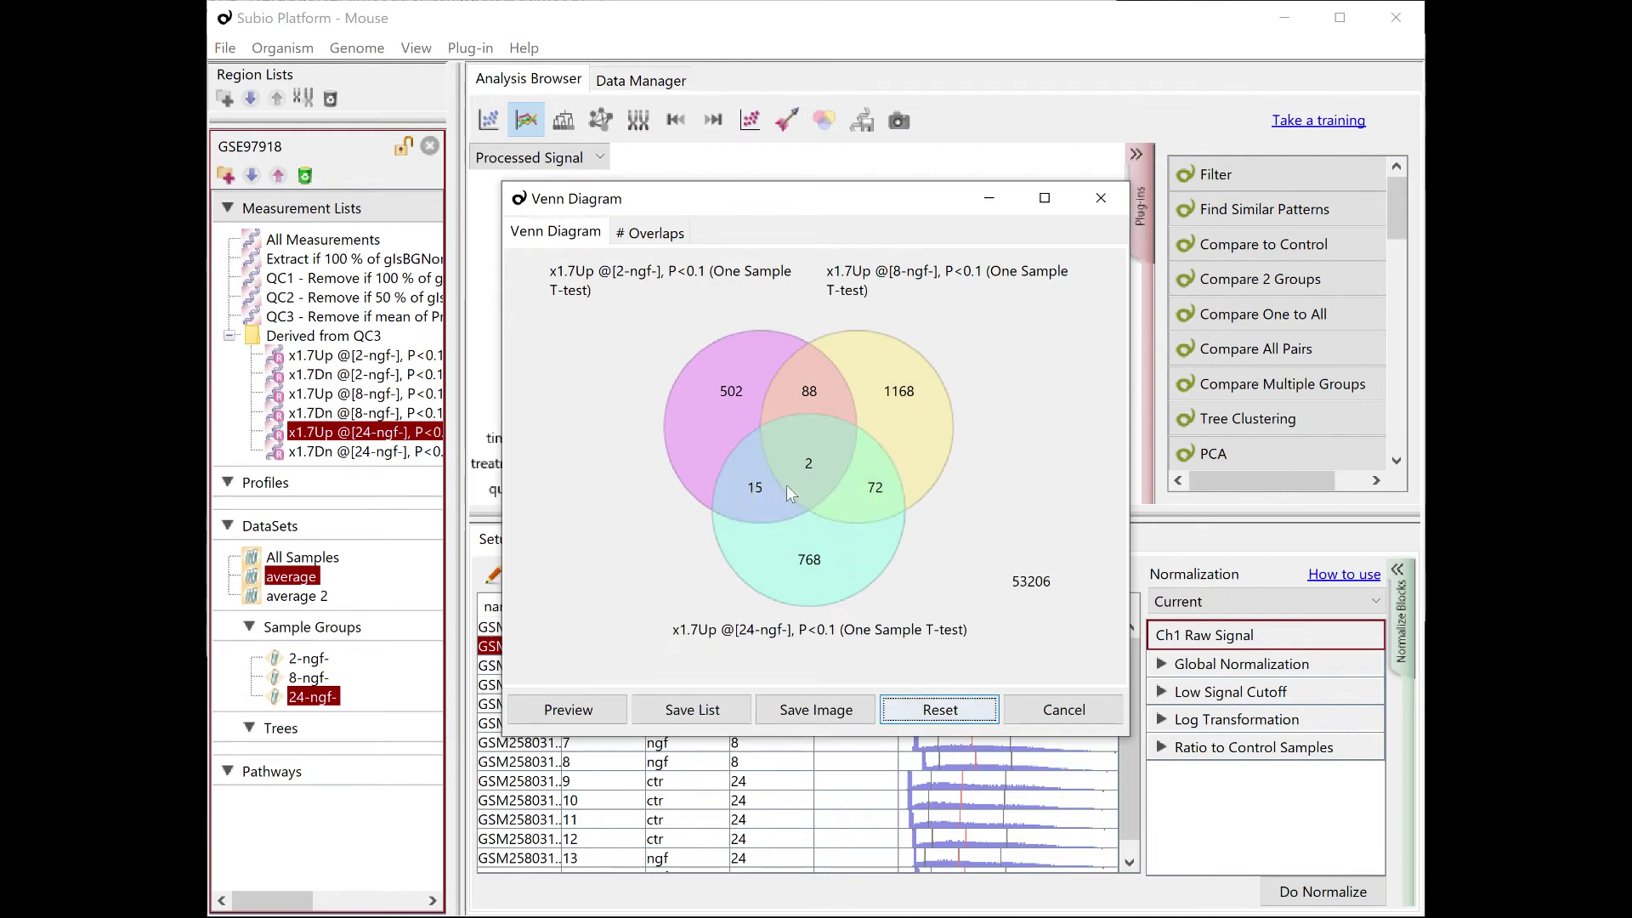
left_click(780, 485)
left_click(788, 482)
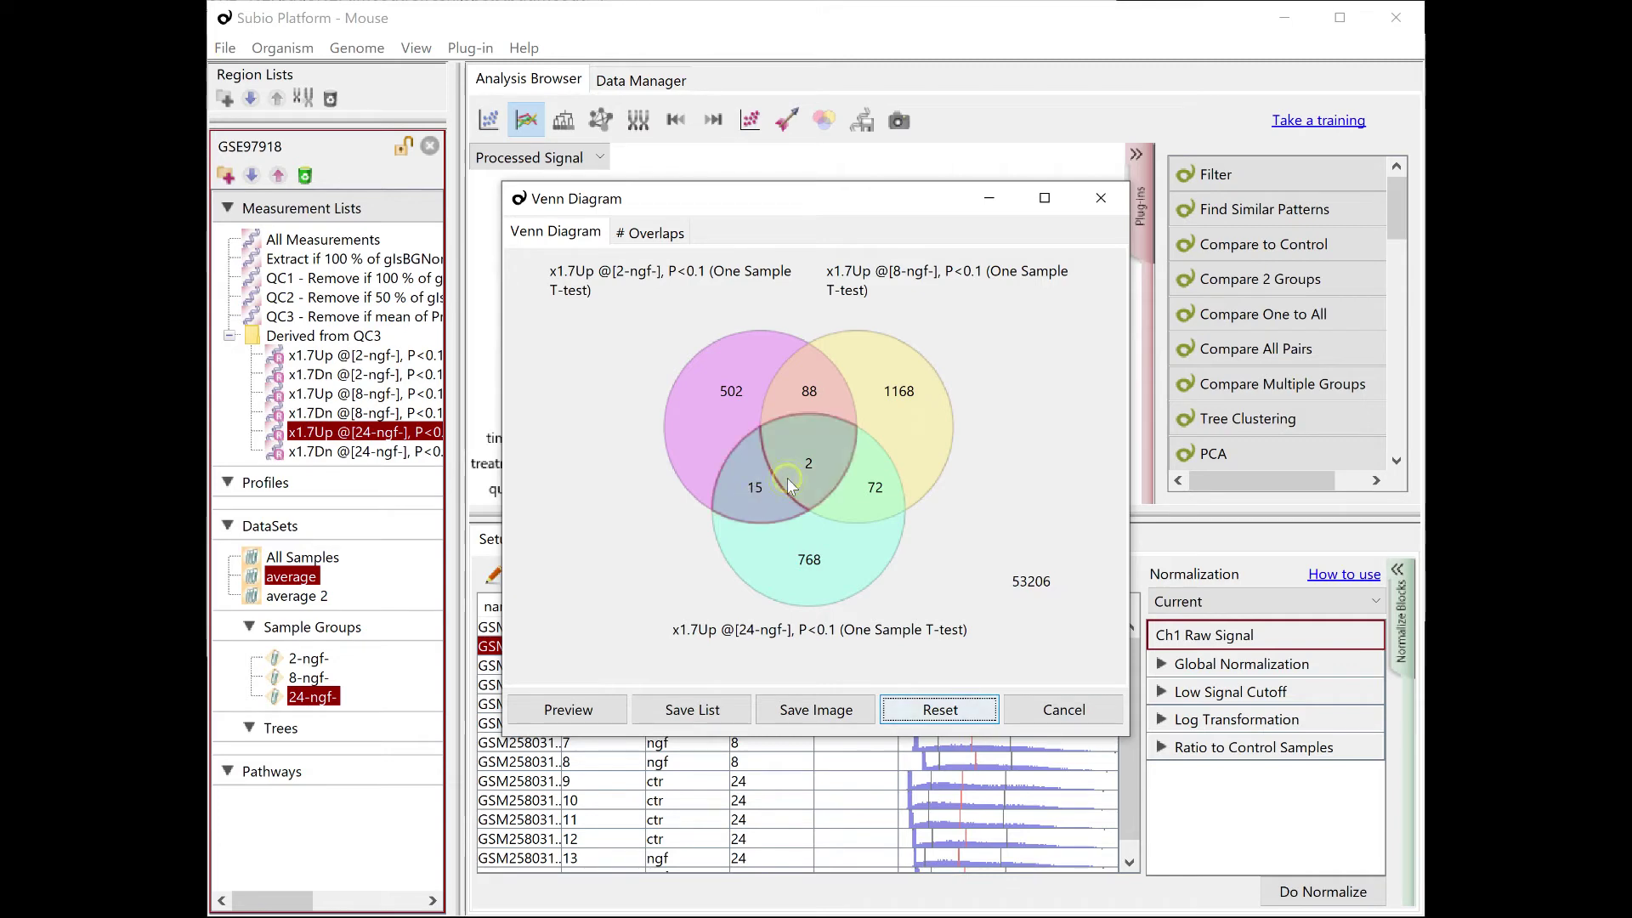
left_click(787, 479)
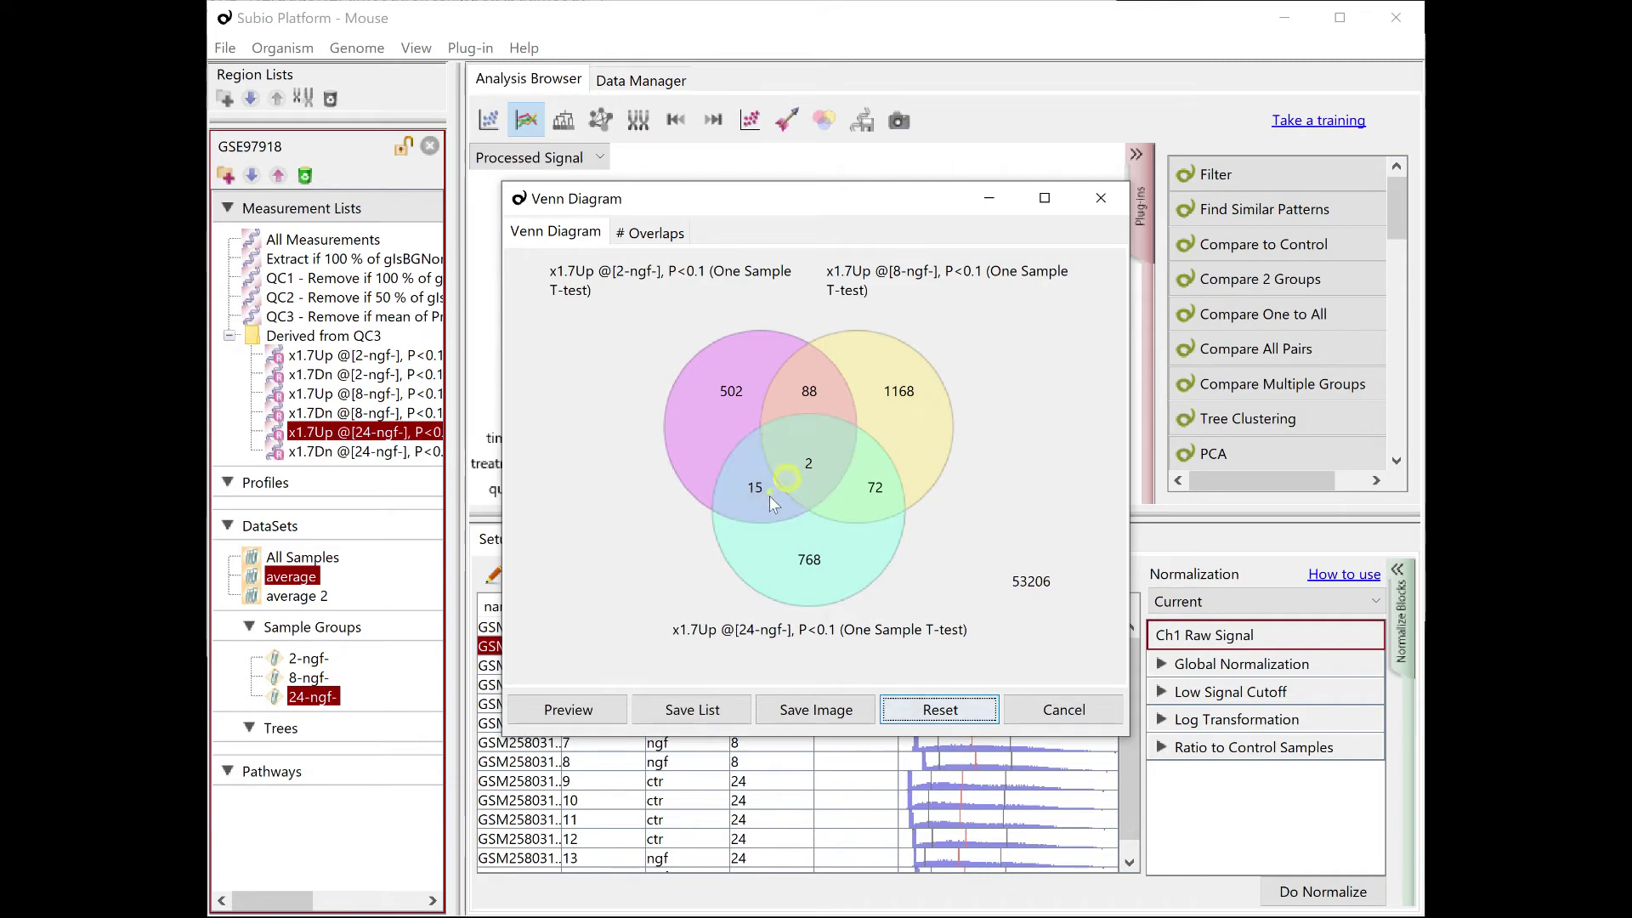
Replace the Venn circles with the 2, 8 and 24 h x1.7Dn lists.
mouse_move(360, 374)
left_mouse_down()
mouse_move(686, 402)
mouse_move(709, 427)
left_mouse_up()
left_click_drag(345, 413, 886, 409)
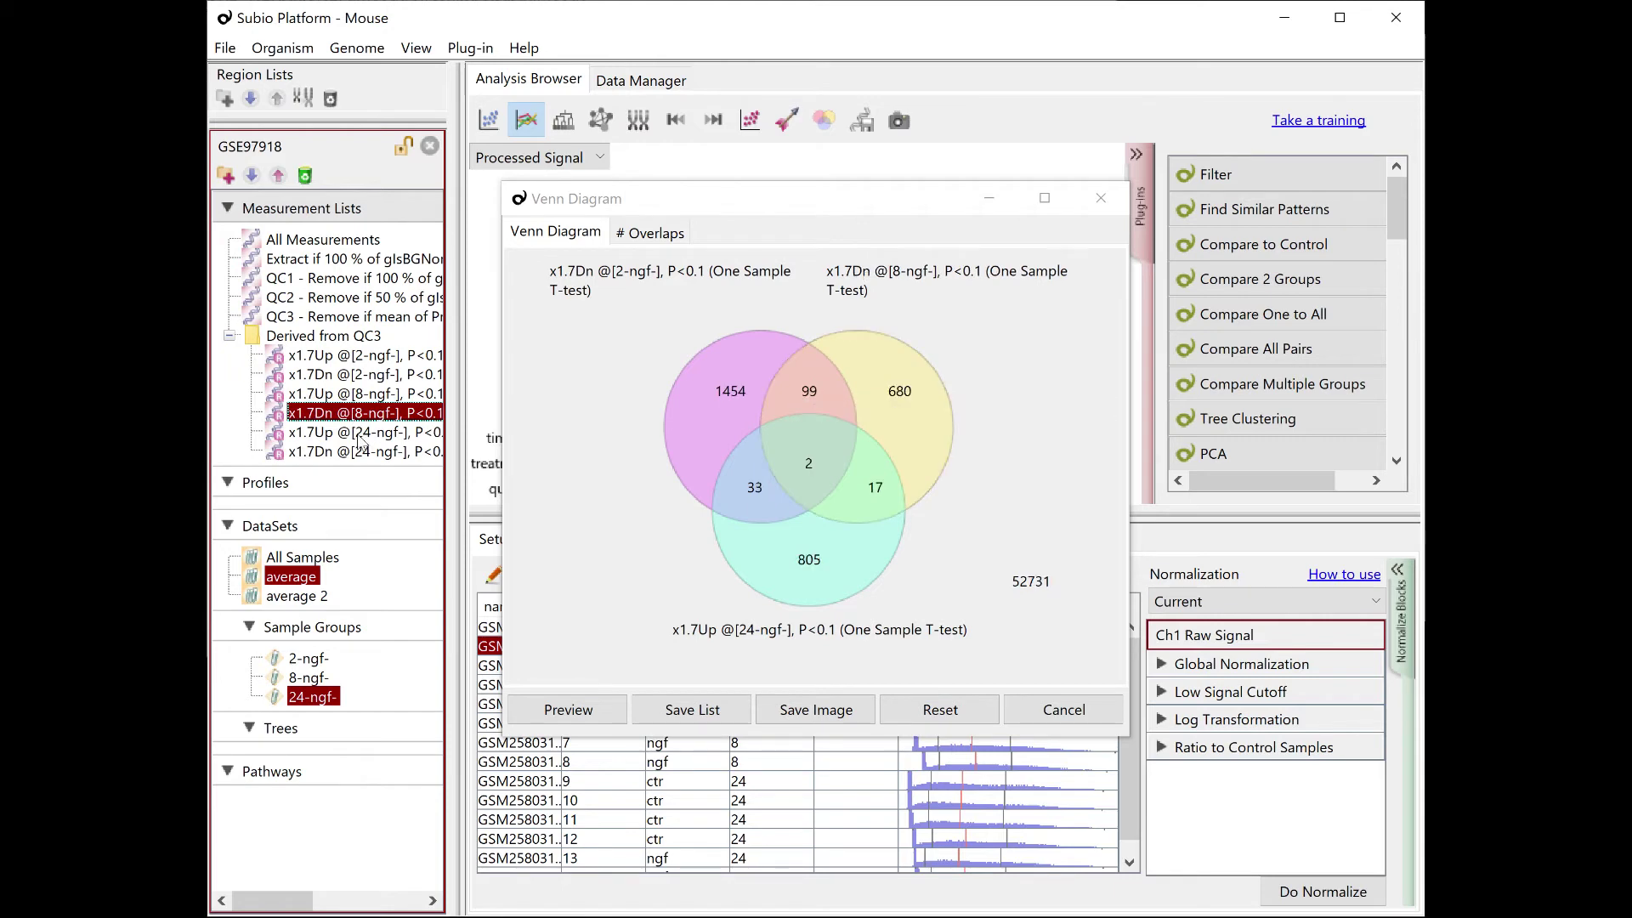
left_click_drag(360, 446, 791, 557)
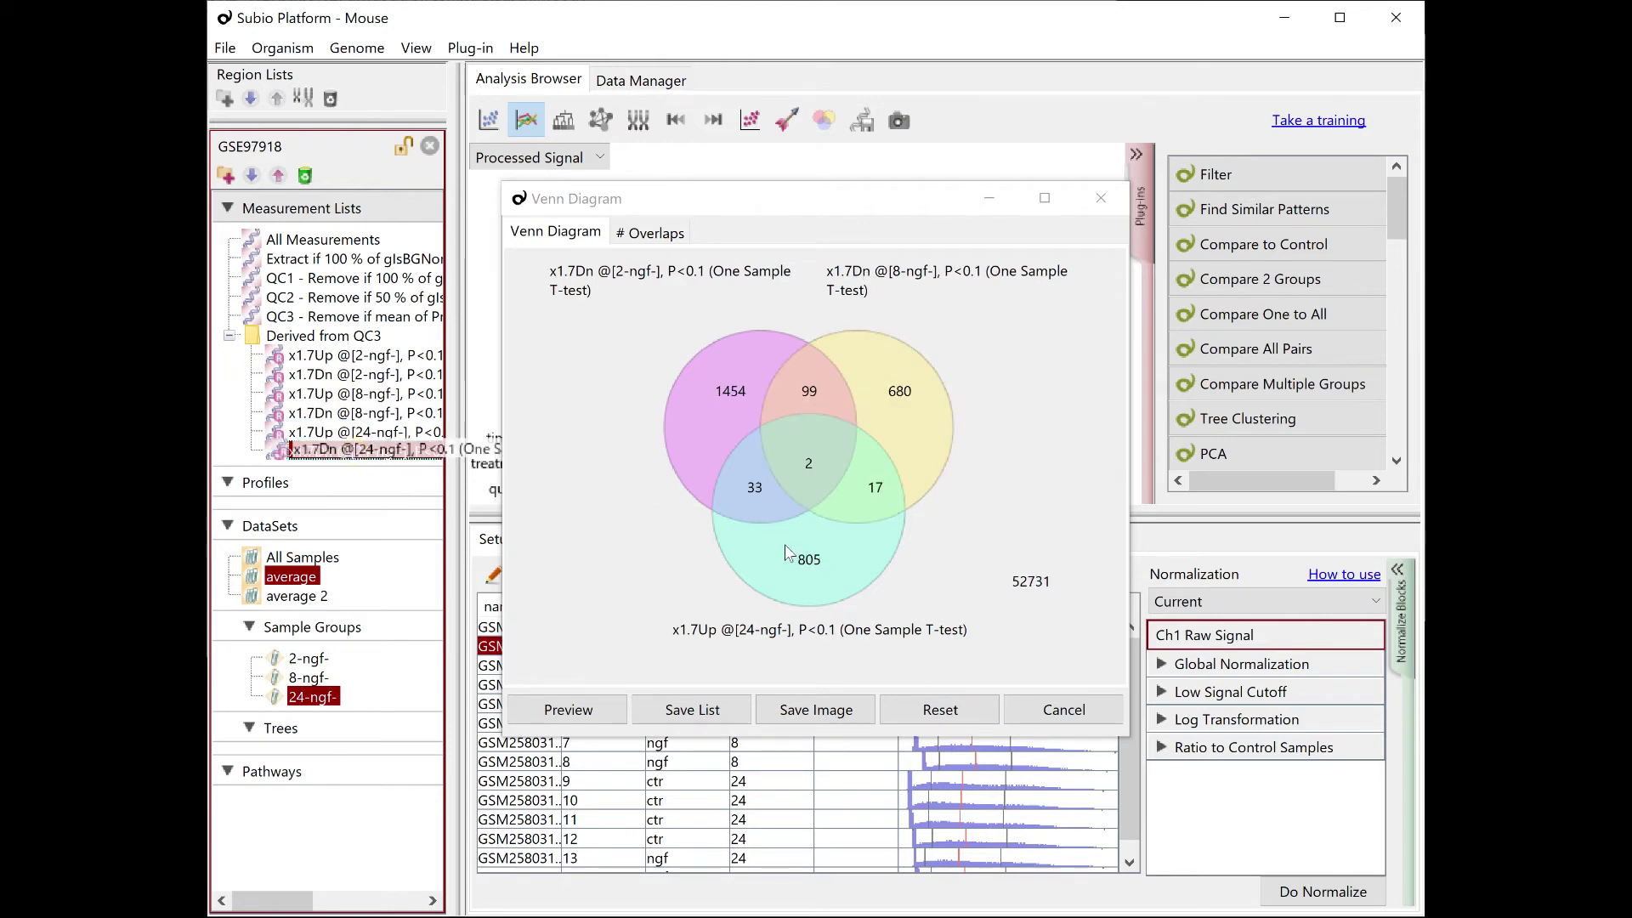
left_click_drag(791, 557, 814, 576)
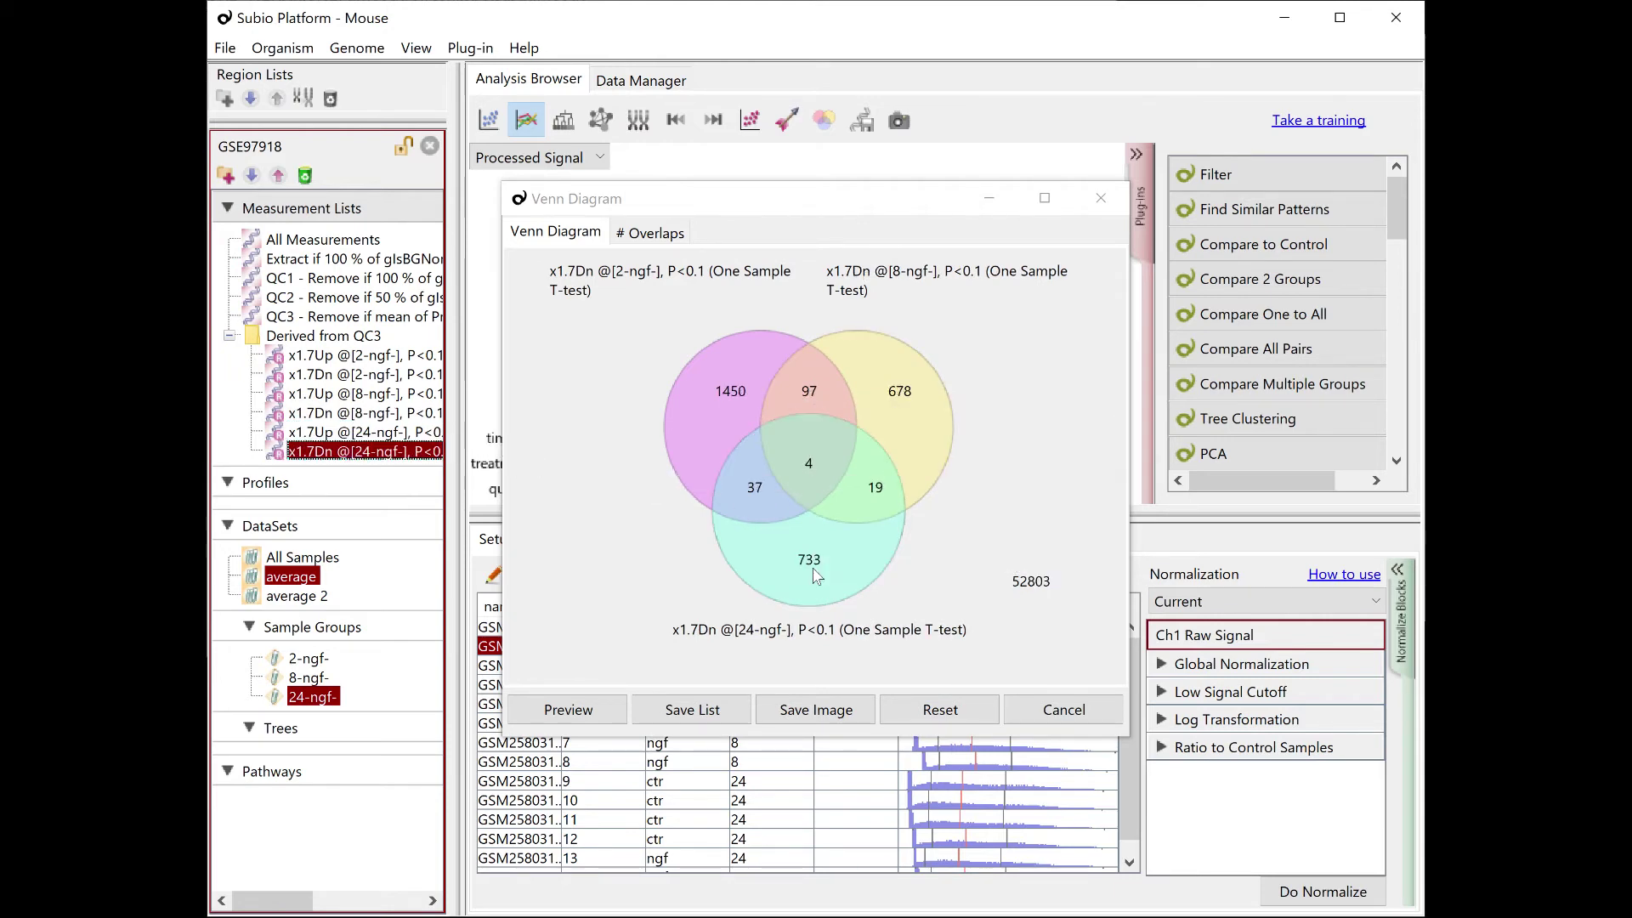
Inspect the 97-, 19-, 37- and central 4-gene regions, then close the Venn diagram.
left_click(813, 394)
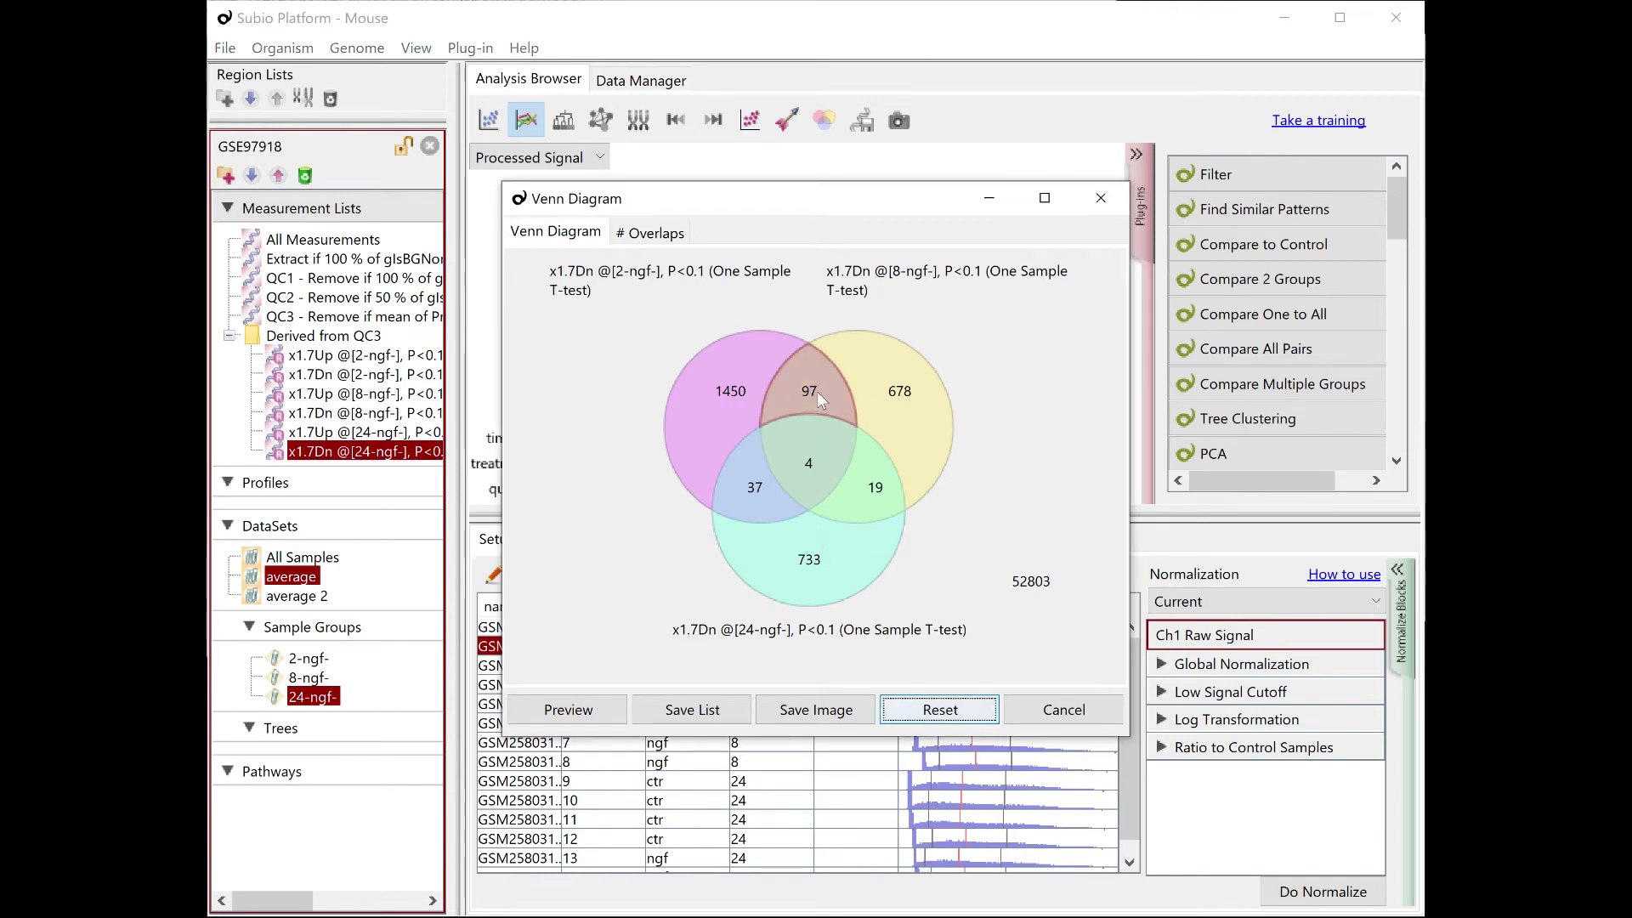
left_click(893, 466)
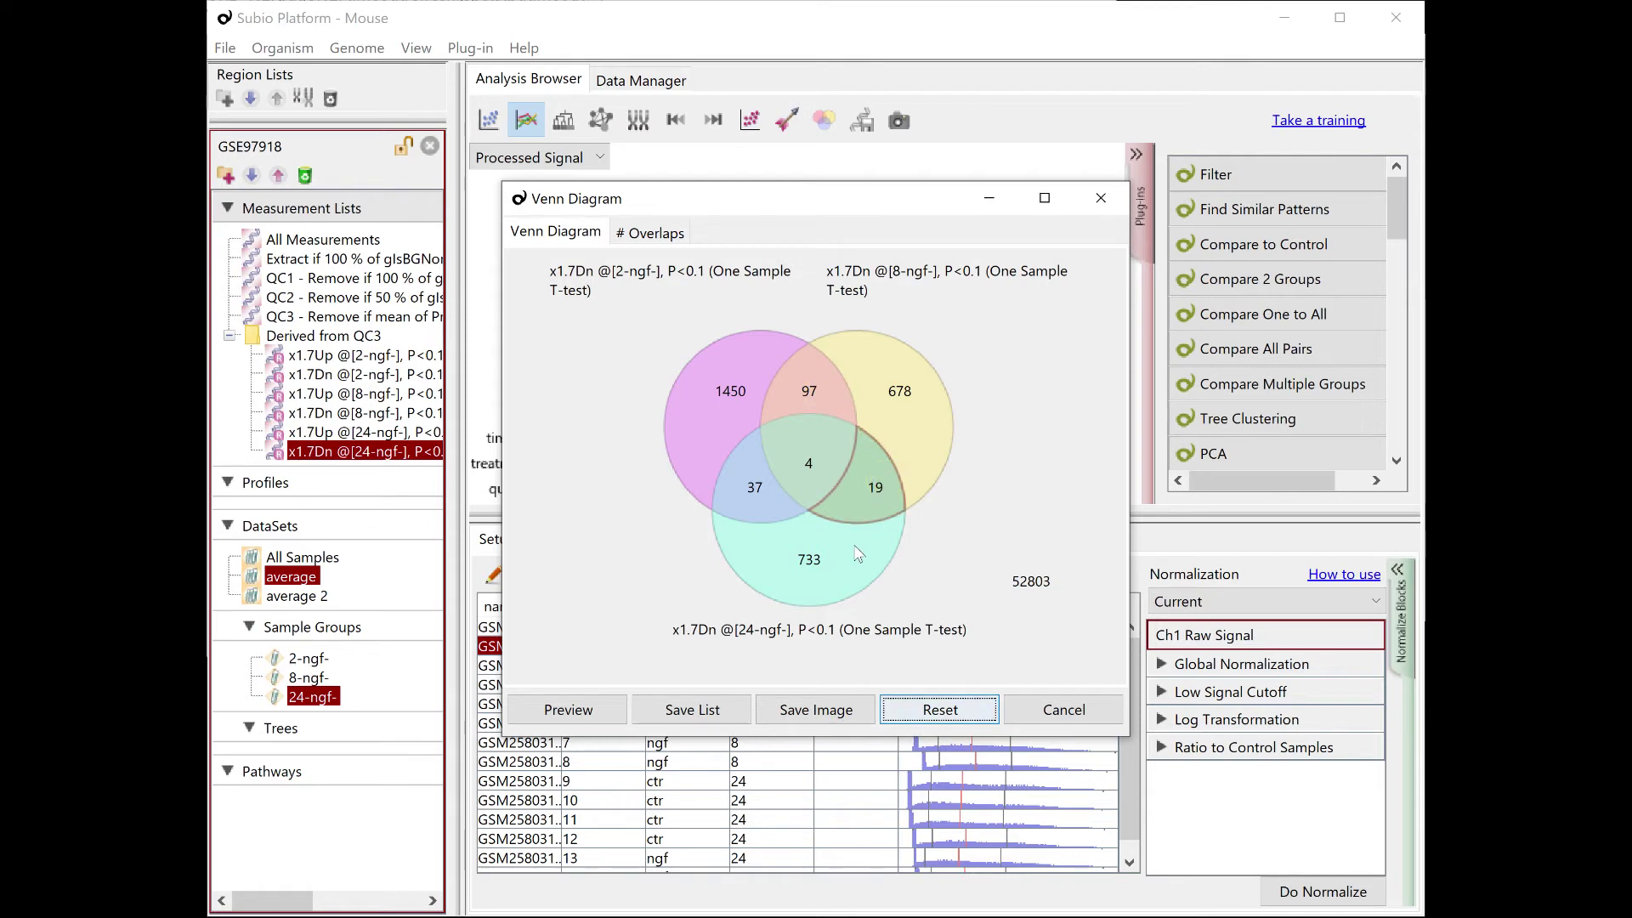
left_click(754, 506)
left_click(800, 486, "ctrl")
left_click(799, 481, "ctrl")
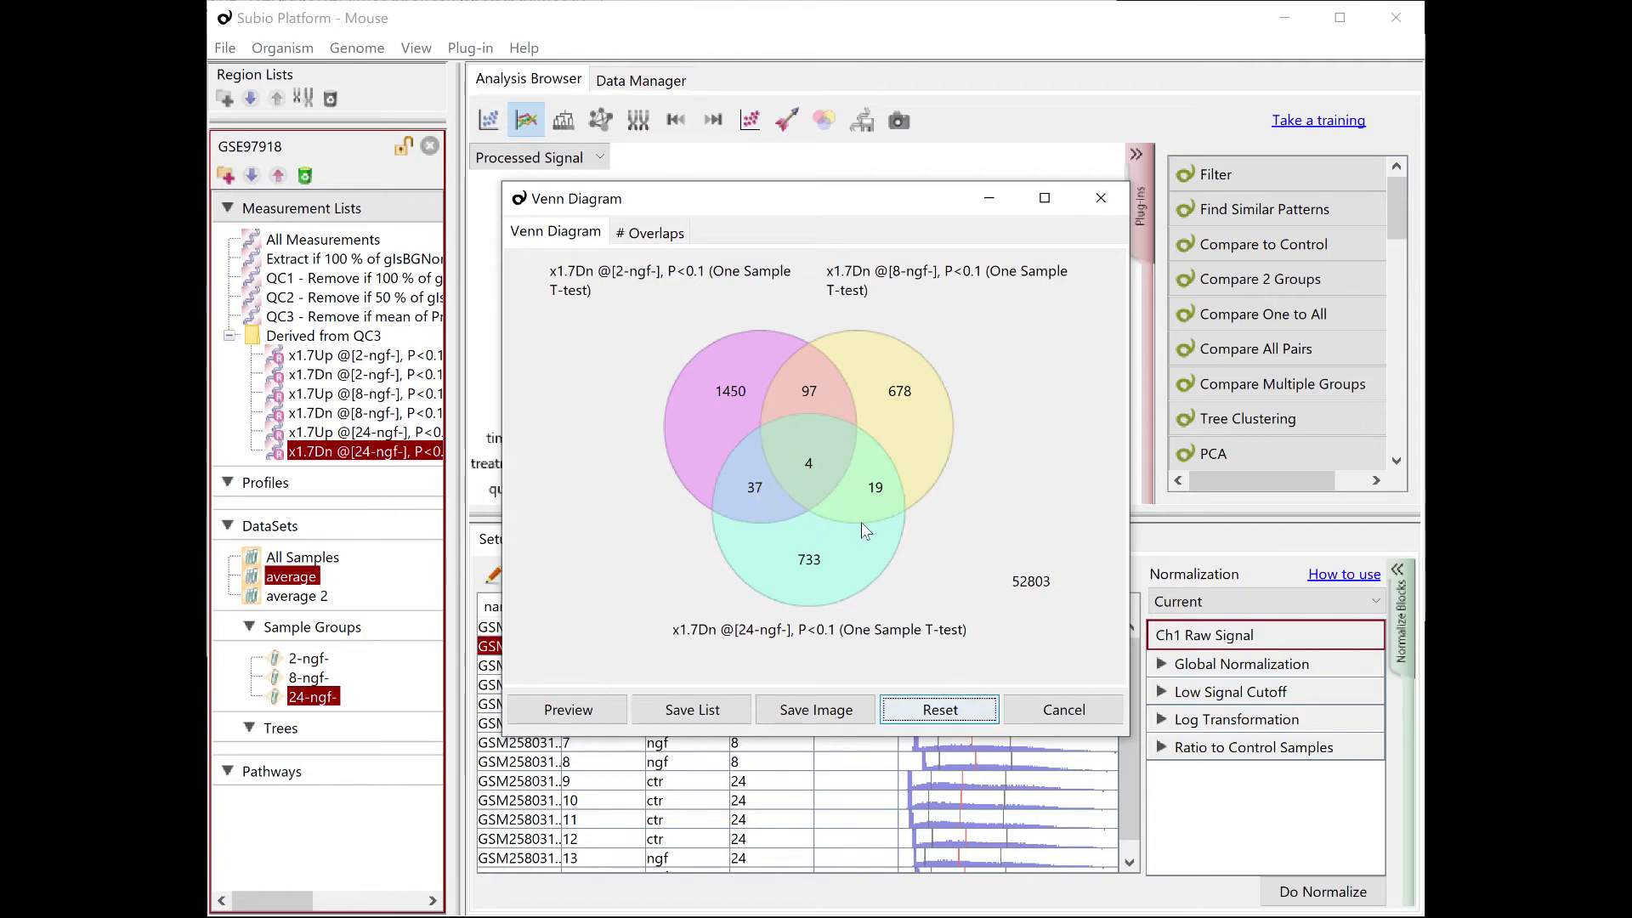
left_click(1036, 710)
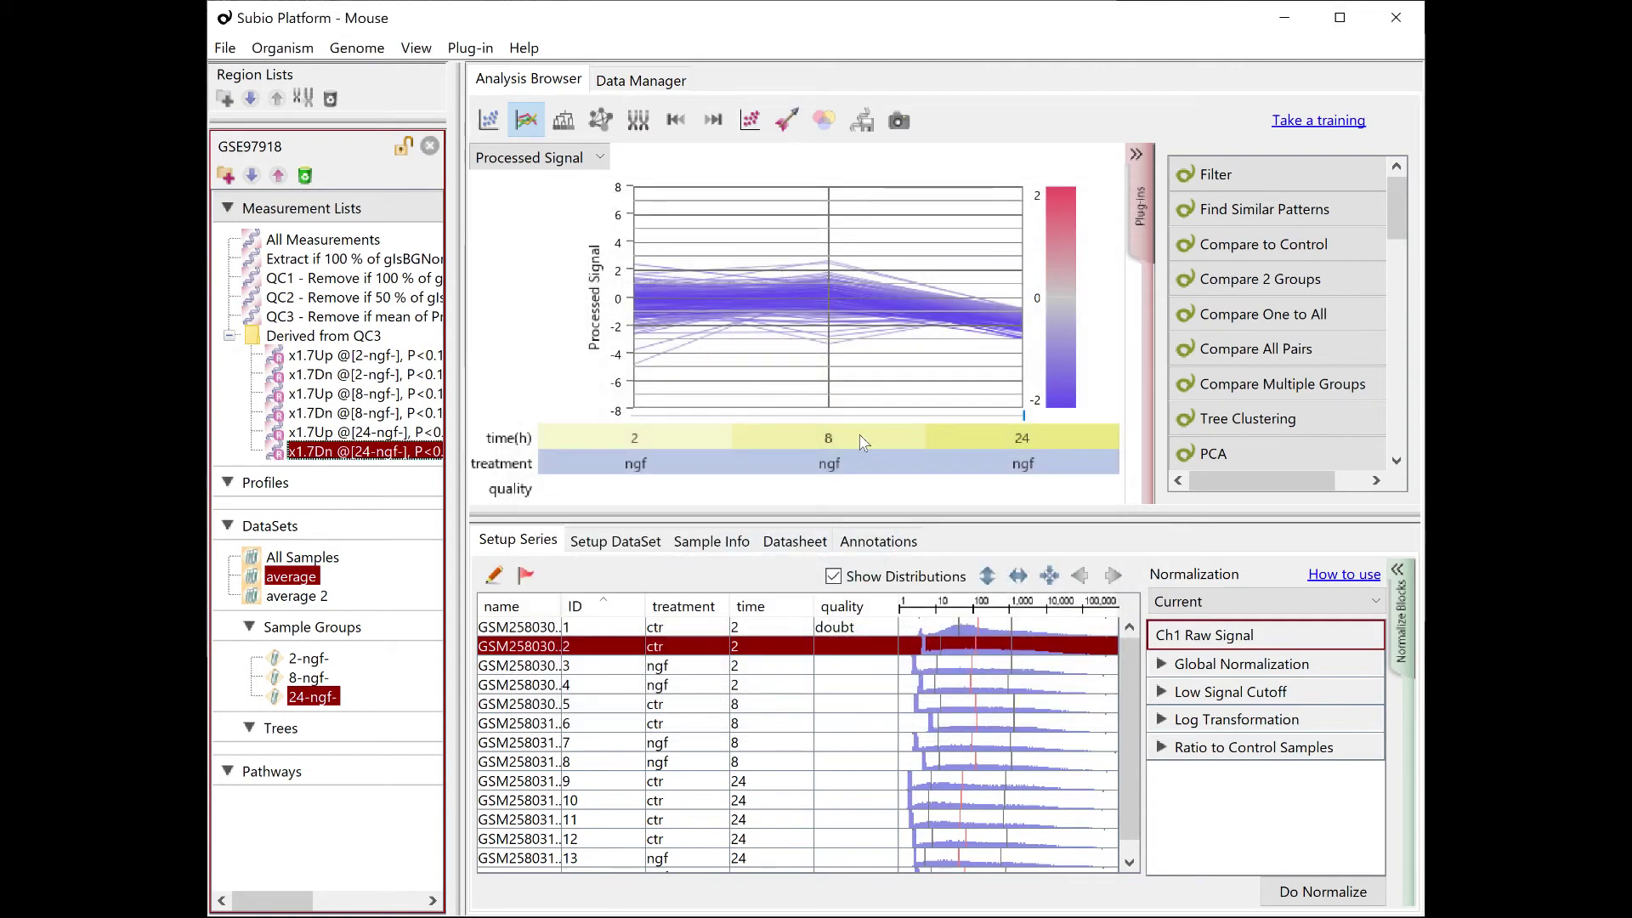
Compare 8-ngf- against 2-ngf- on the QC3 list in Compare 2 Groups.
left_click(410, 316)
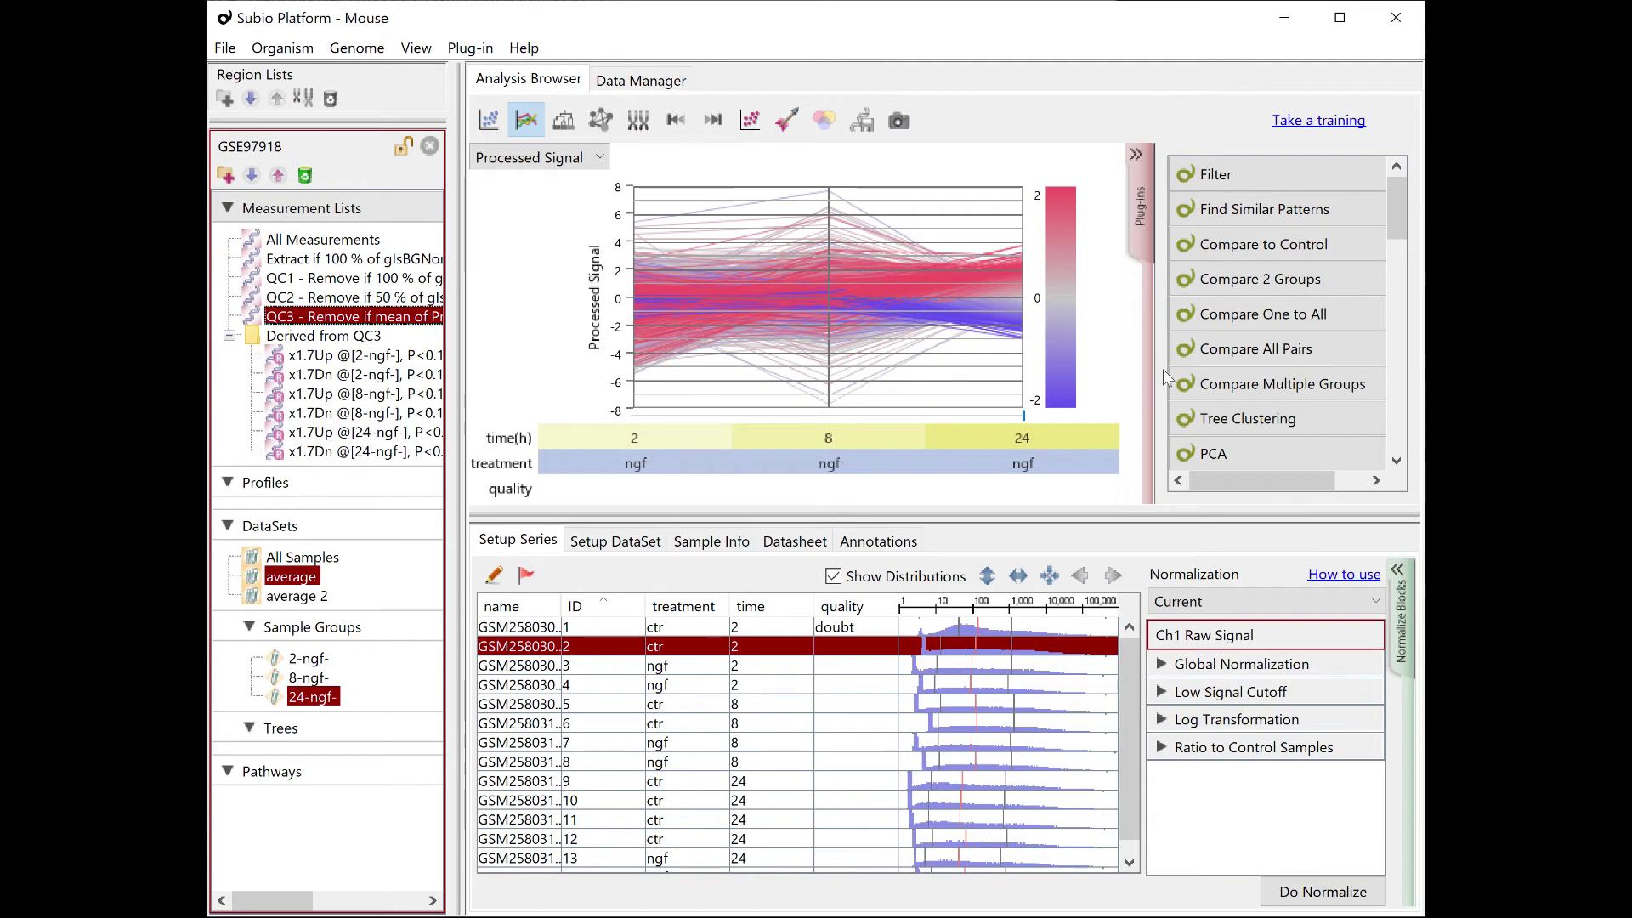
left_click(1224, 278)
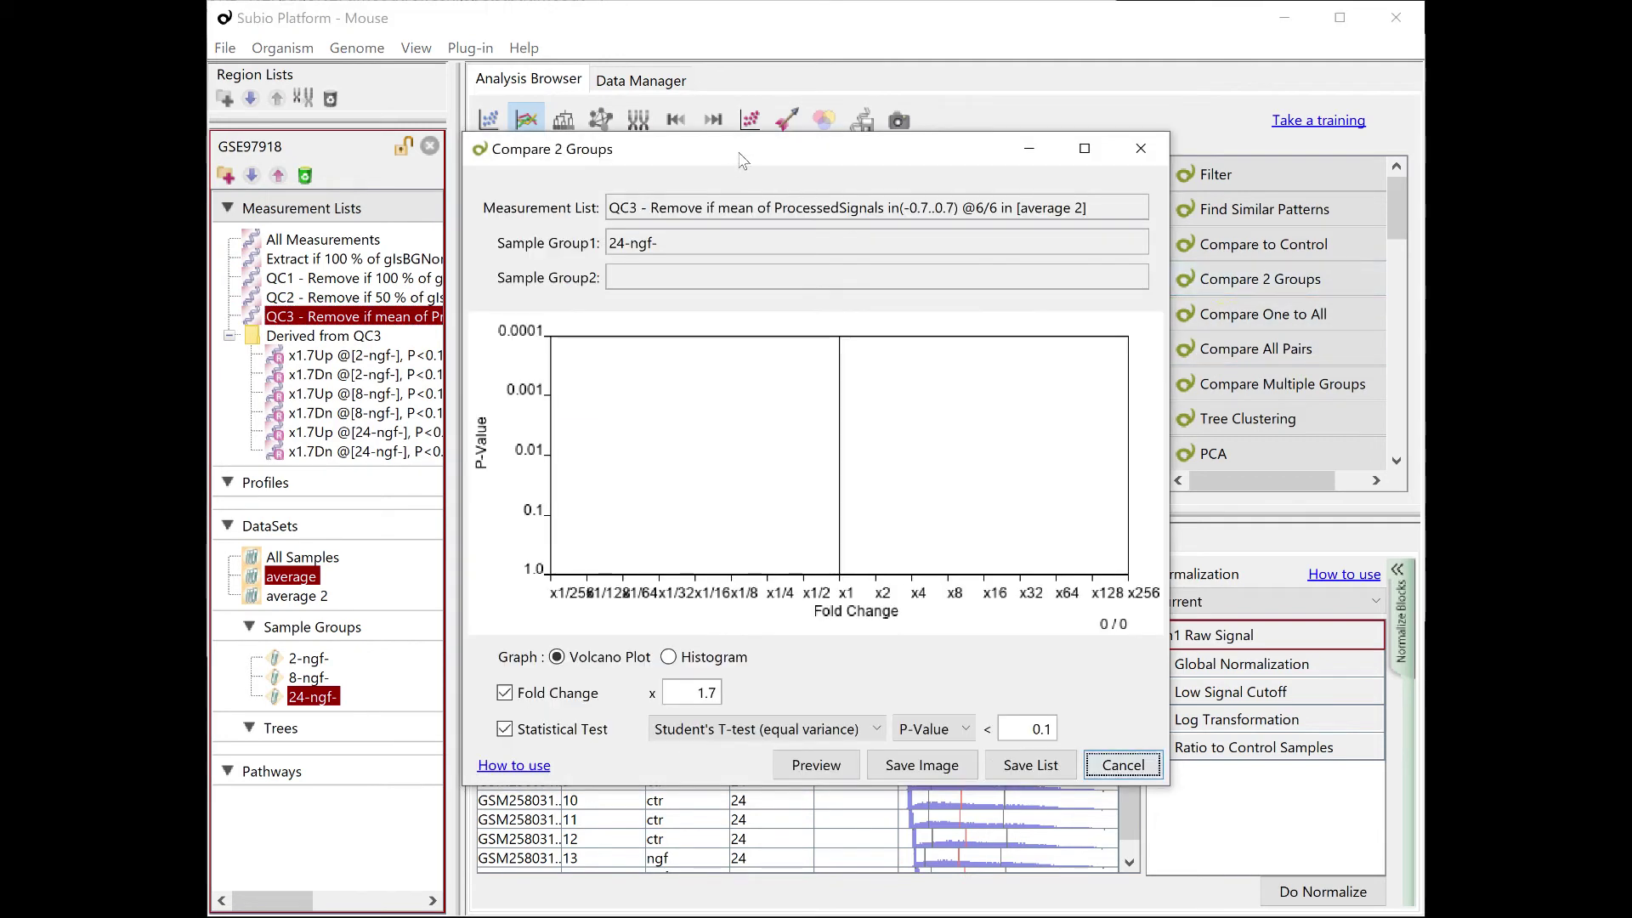
left_click_drag(741, 158, 820, 150)
left_click(307, 660)
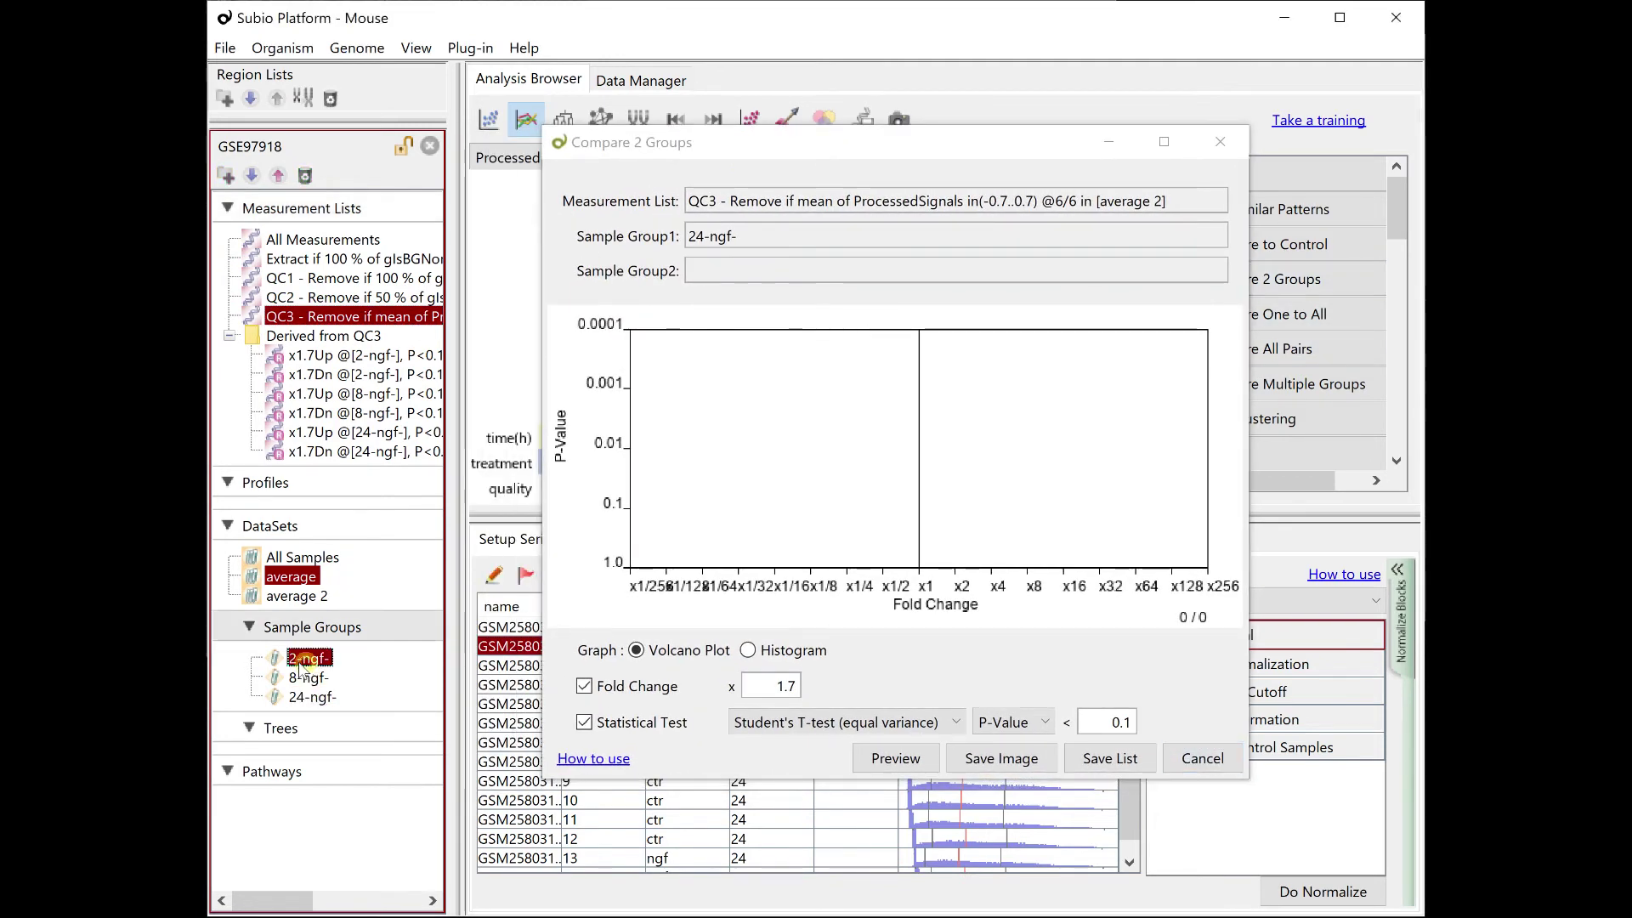
left_click_drag(306, 666, 729, 274)
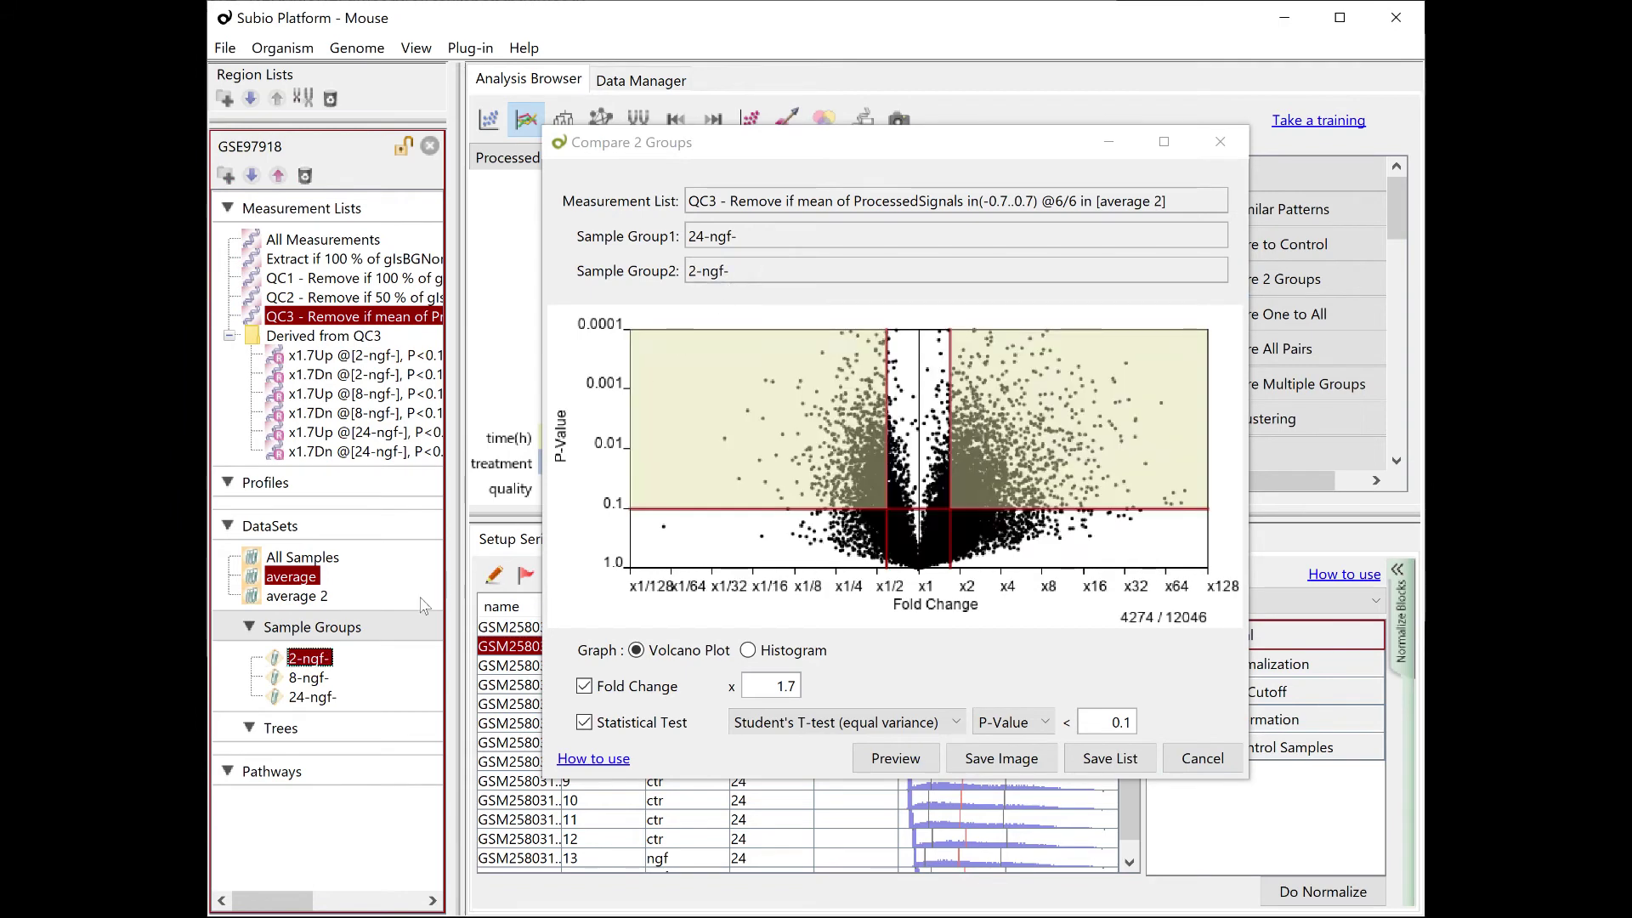
mouse_move(307, 677)
left_mouse_down()
mouse_move(751, 237)
mouse_move(745, 250)
left_mouse_up()
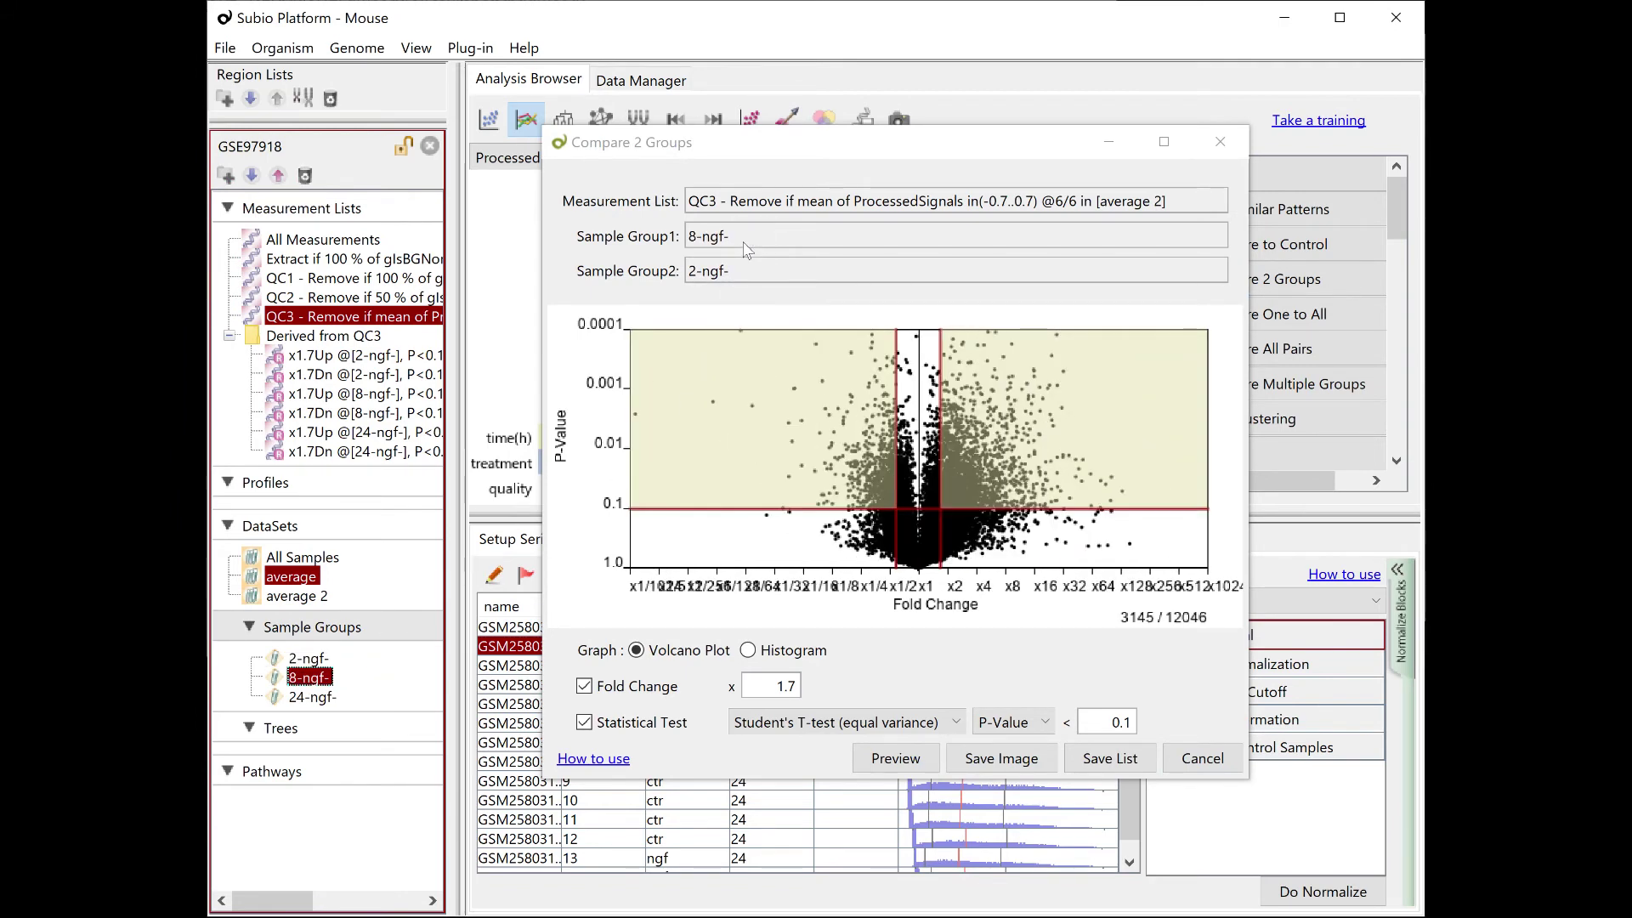
Save the 8-ngf-/2-ngf- up-regulated genes into Derived from QC3.
left_click(843, 469)
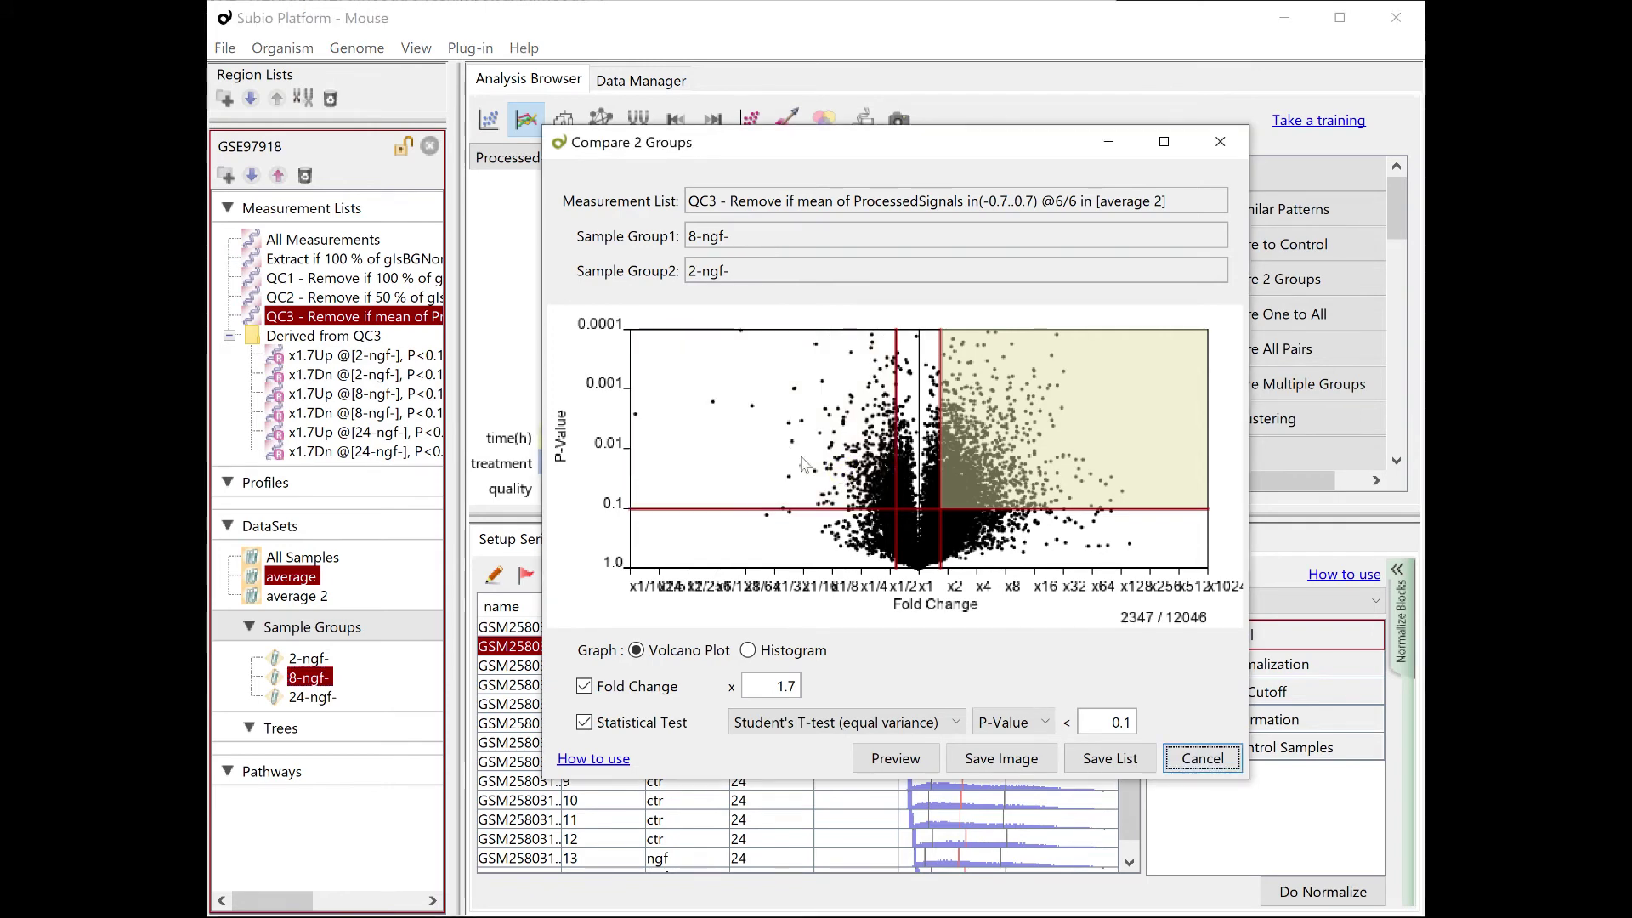
left_click(1110, 757)
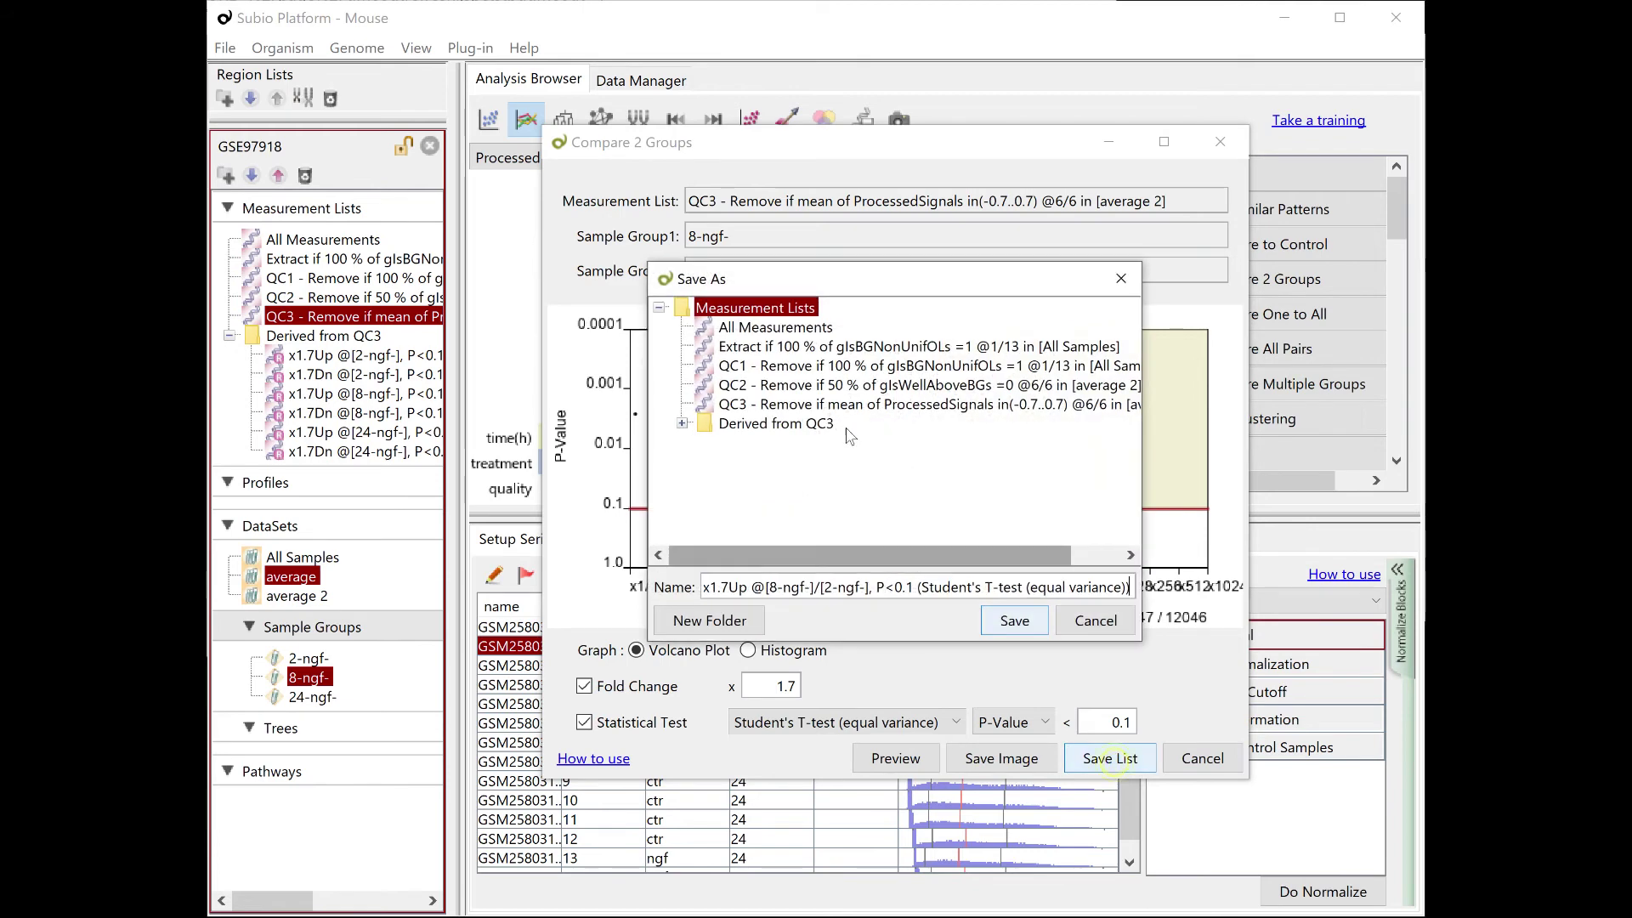
left_click(791, 430)
left_click(1014, 620)
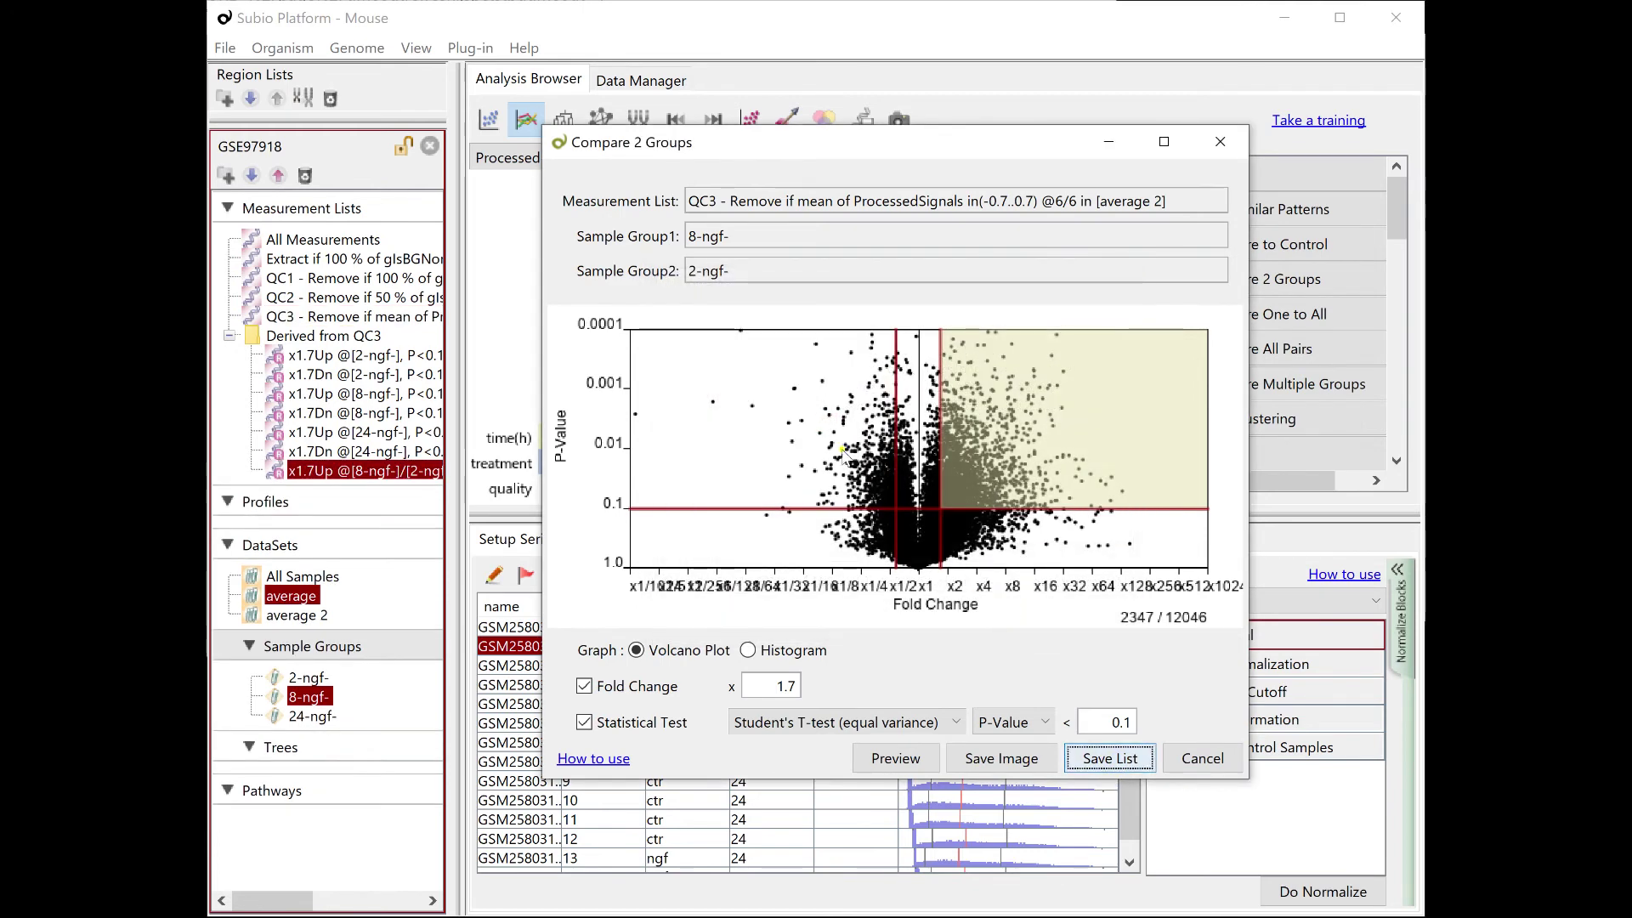
Save the 8-ngf-/2-ngf- down-regulated genes into Derived from QC3.
left_click(844, 453)
left_click(1021, 448)
left_click(1109, 757)
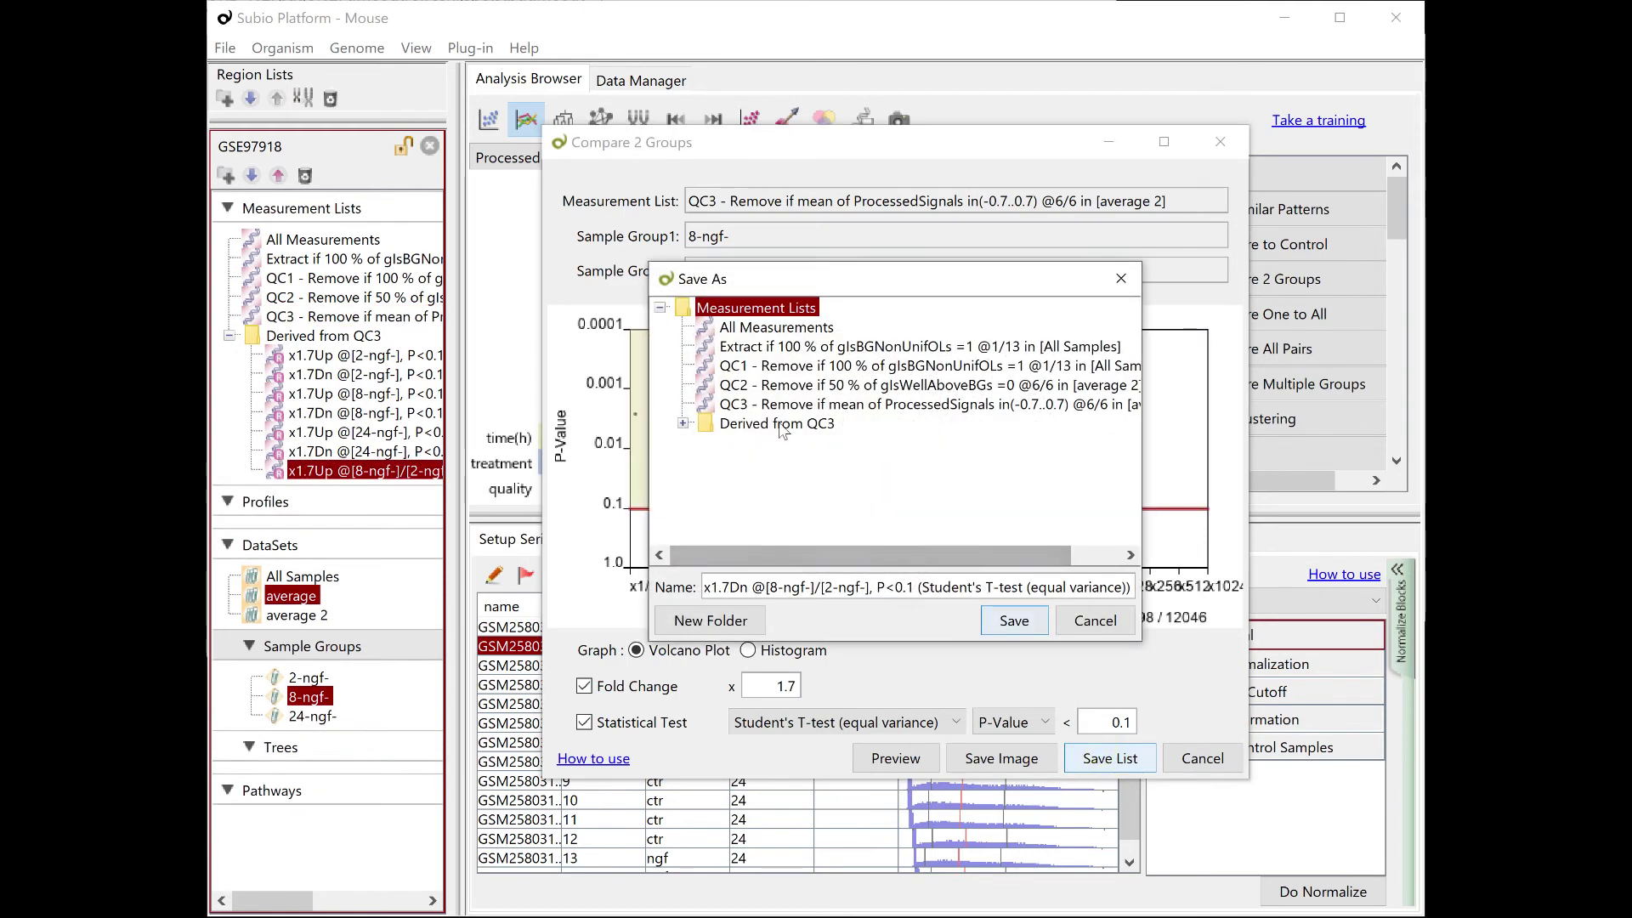
left_click(787, 430)
left_click(1015, 620)
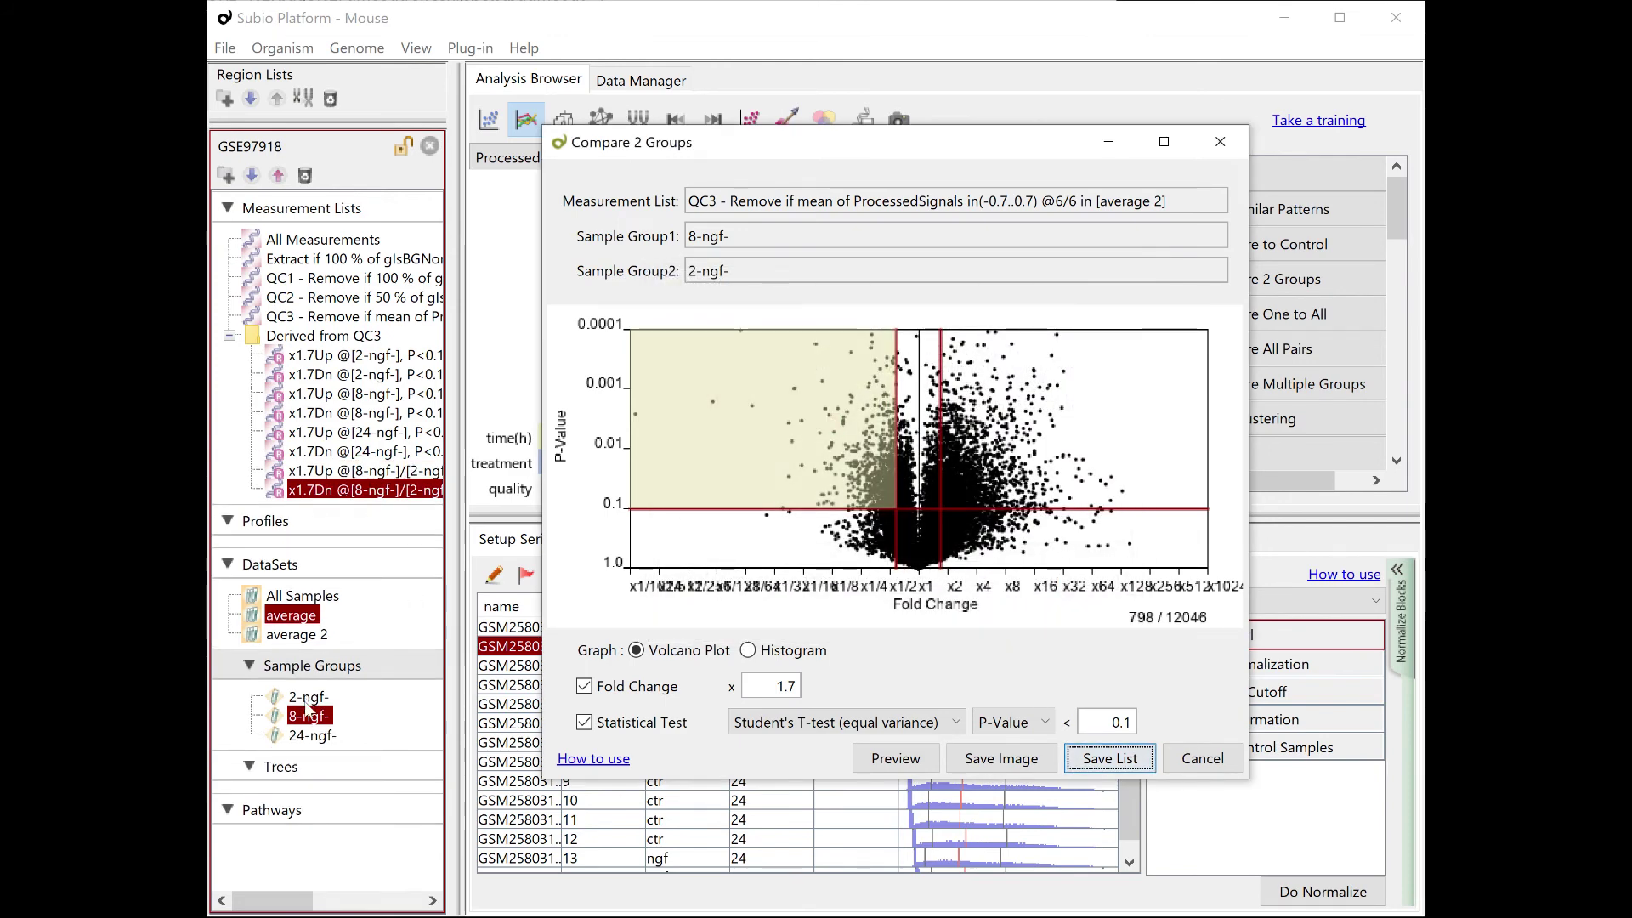
Regroup as 24-ngf- versus 8-ngf- and save the up-regulated list into Derived from QC3.
left_click_drag(308, 715, 765, 279)
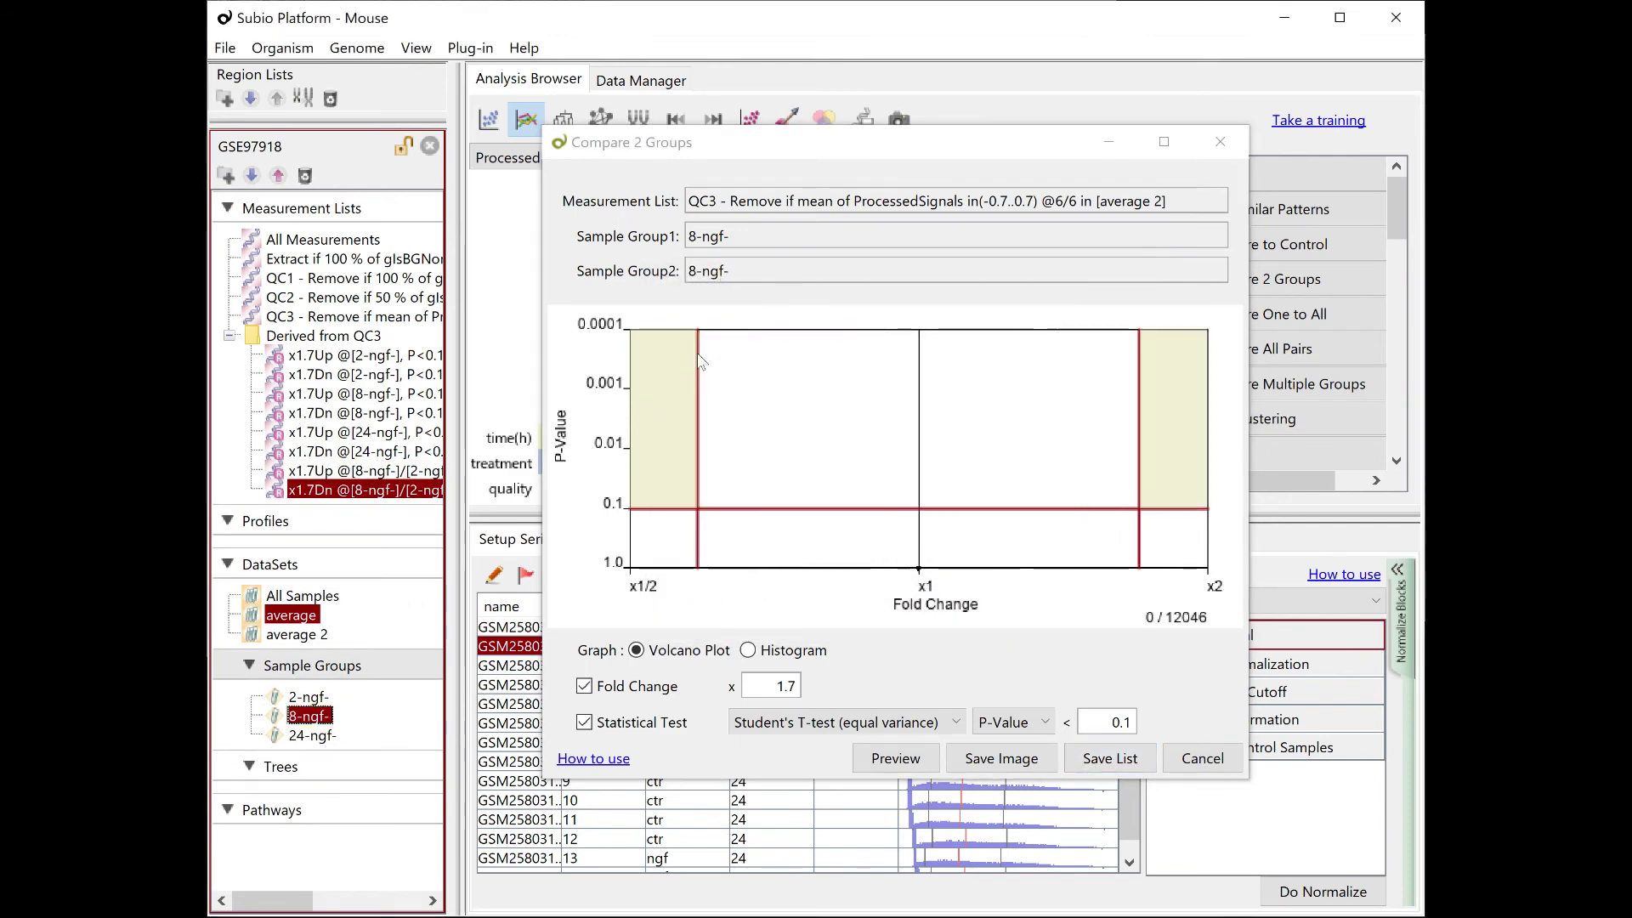
left_click(312, 736)
left_click_drag(313, 735, 765, 240)
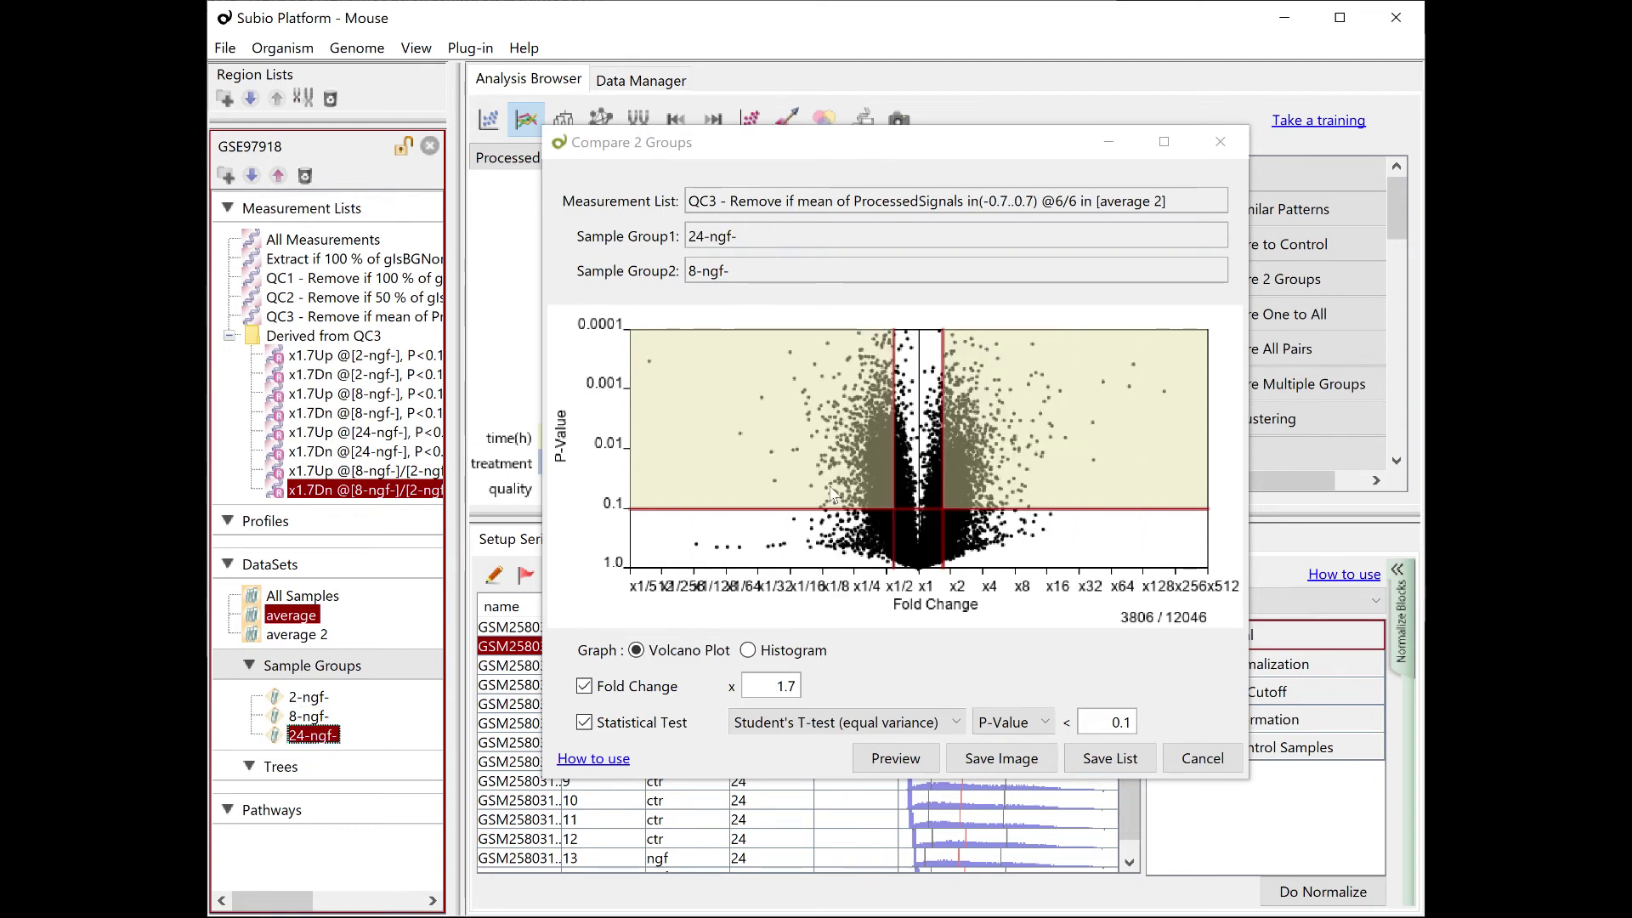
left_click(1109, 758)
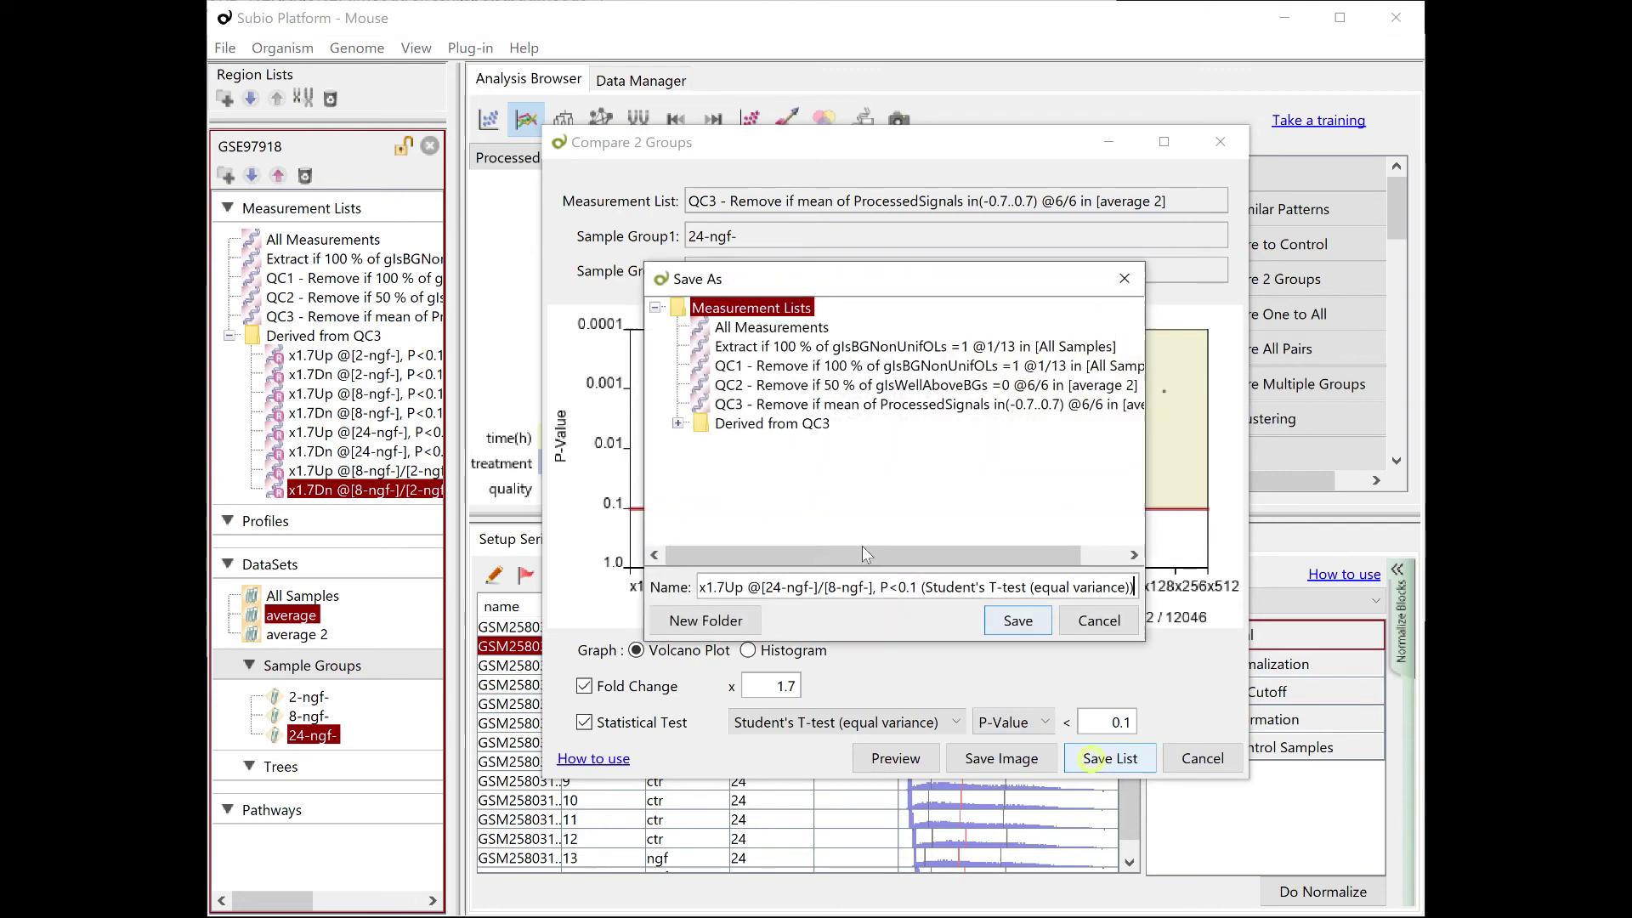
left_click(772, 424)
left_click(1000, 617)
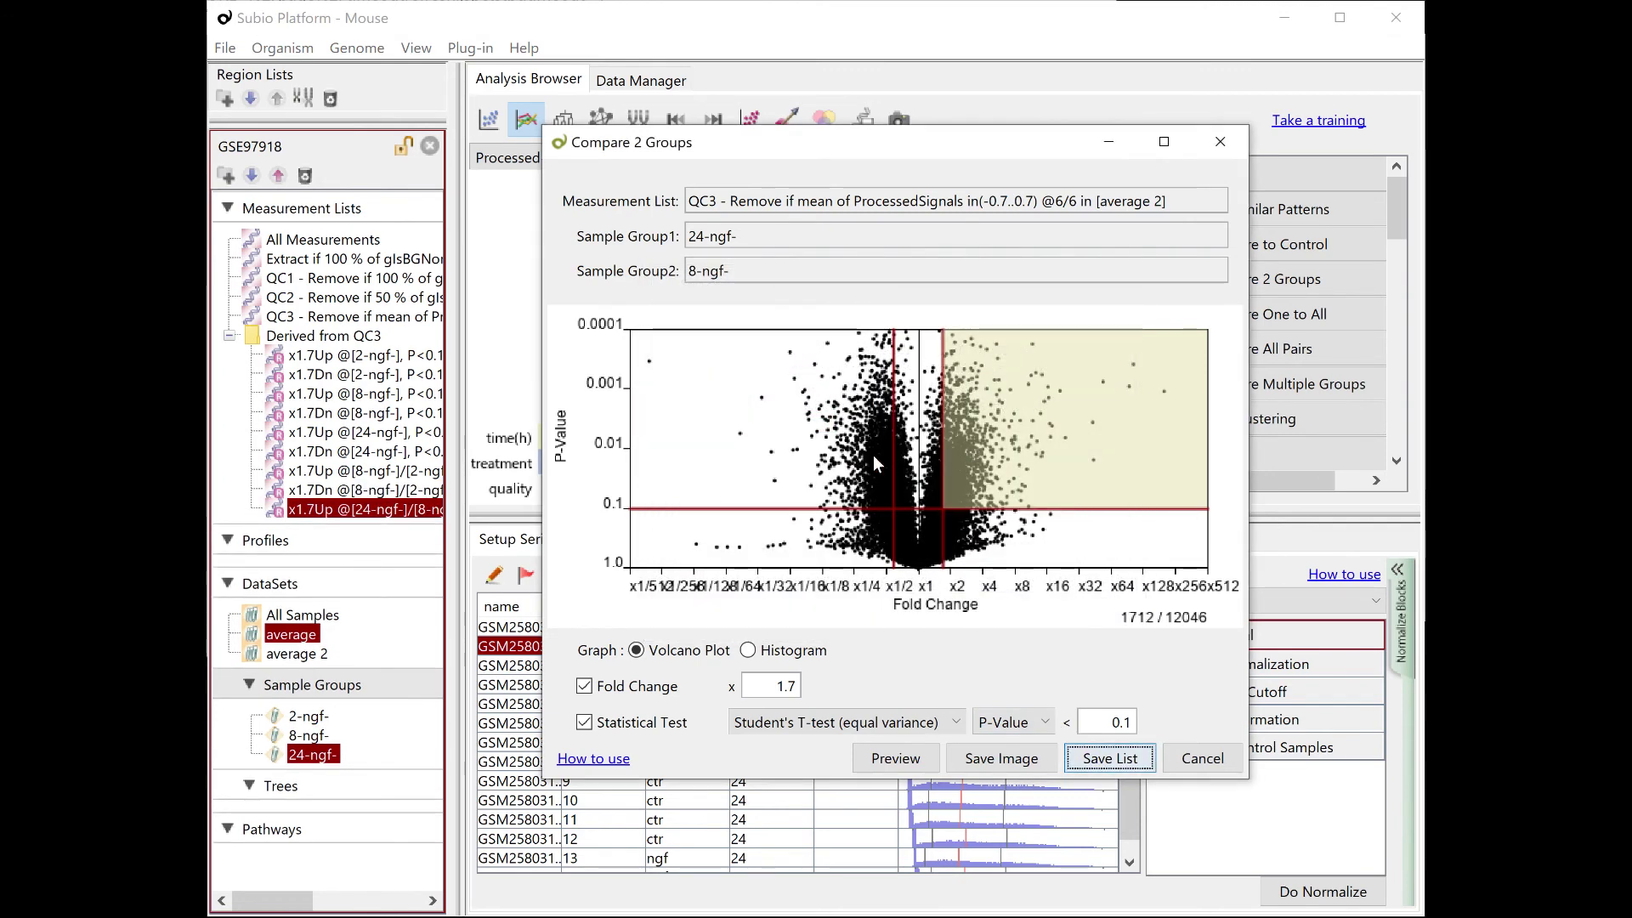
Save the 24-ngf-/8-ngf- down-regulated list into Derived from QC3 and close the comparison.
left_click(874, 456)
left_click(1110, 758)
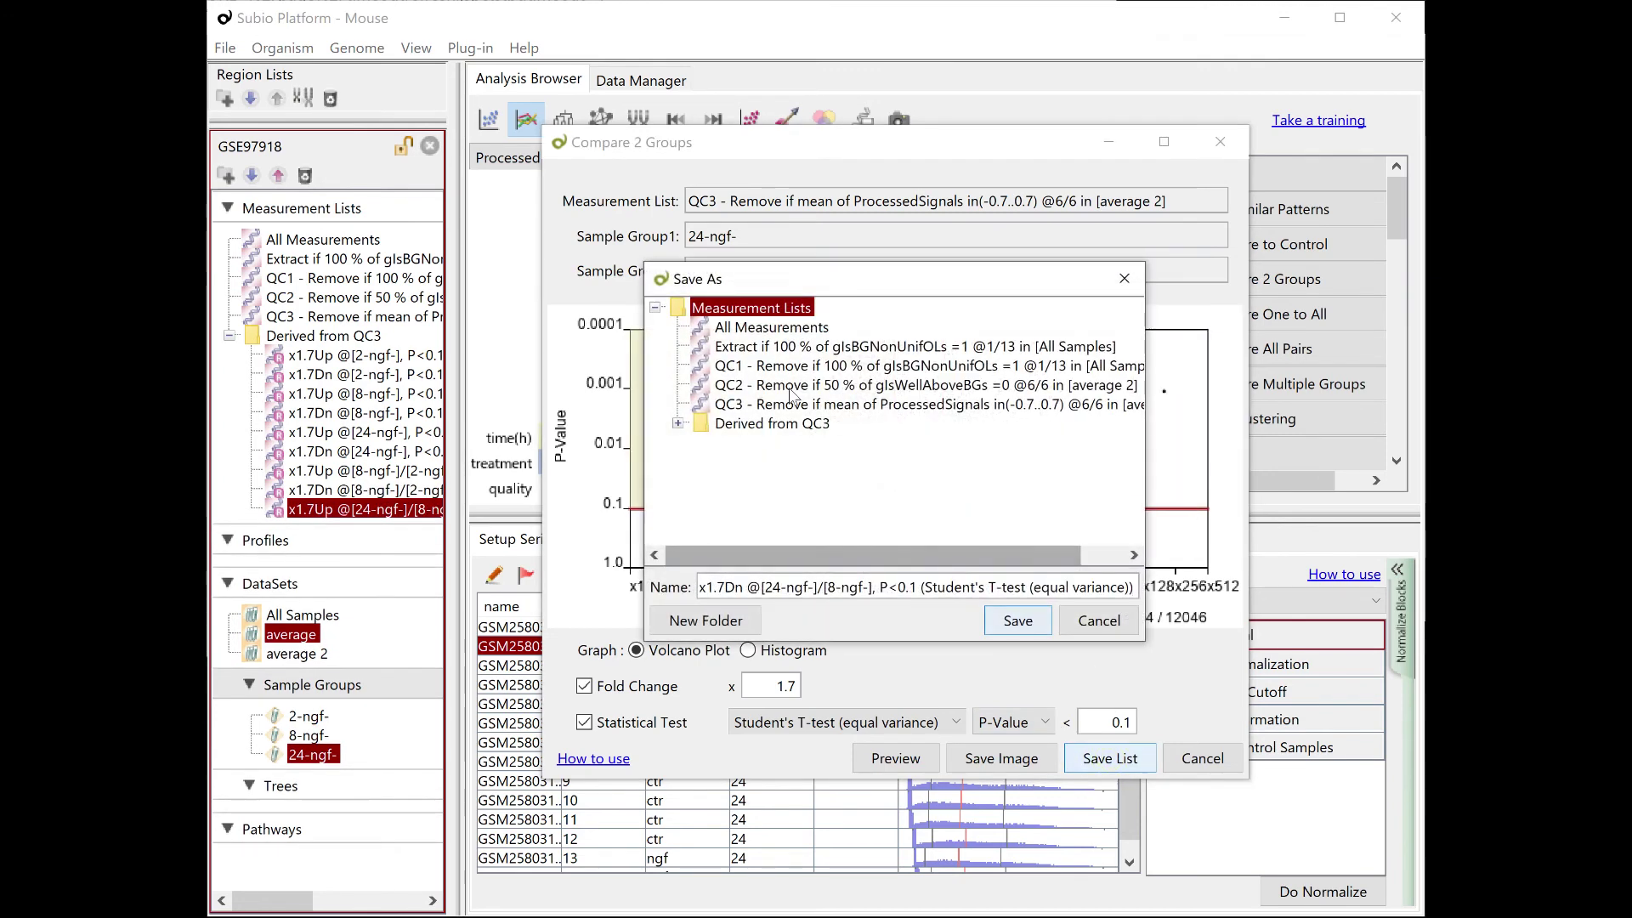
left_click(766, 424)
left_click(1019, 620)
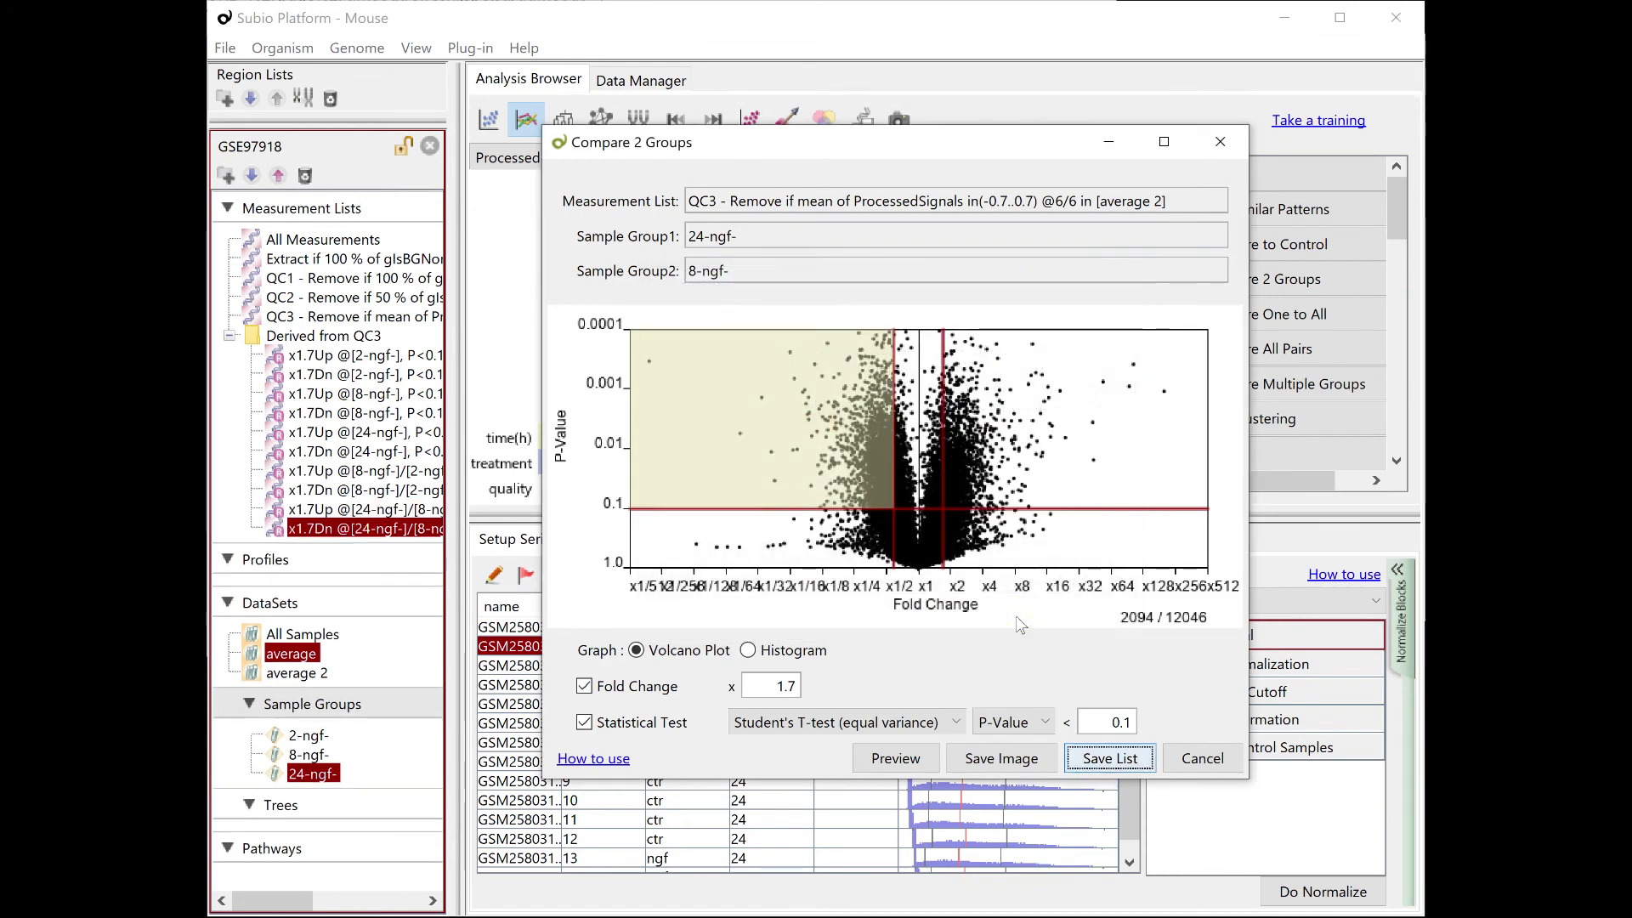
left_click(1202, 760)
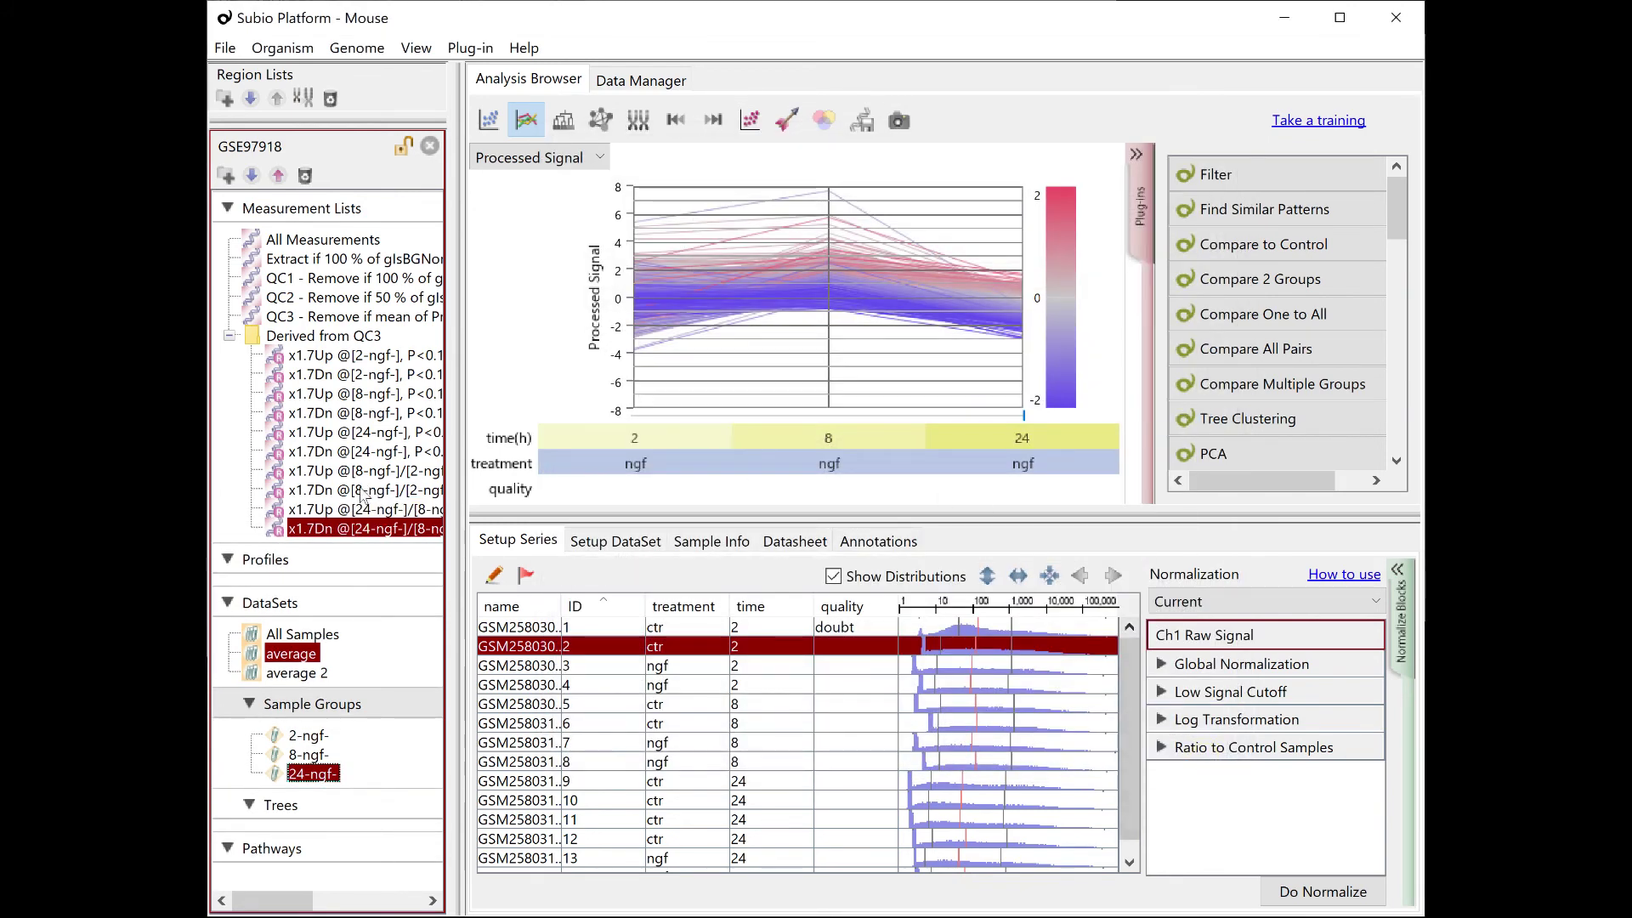
left_click(358, 472)
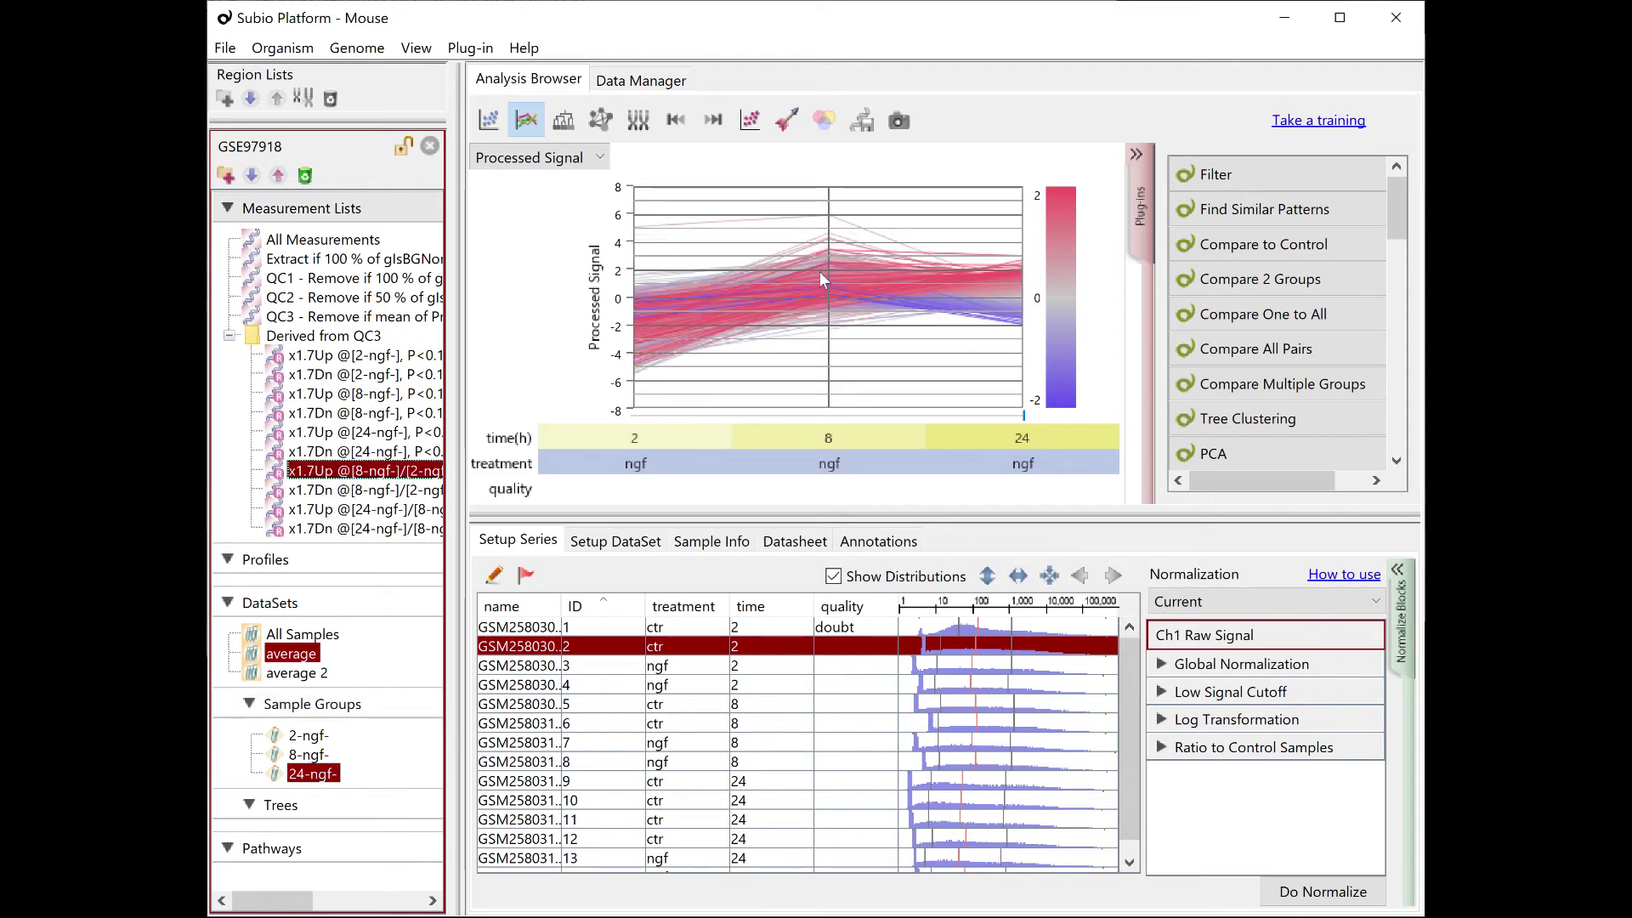
left_click(387, 491)
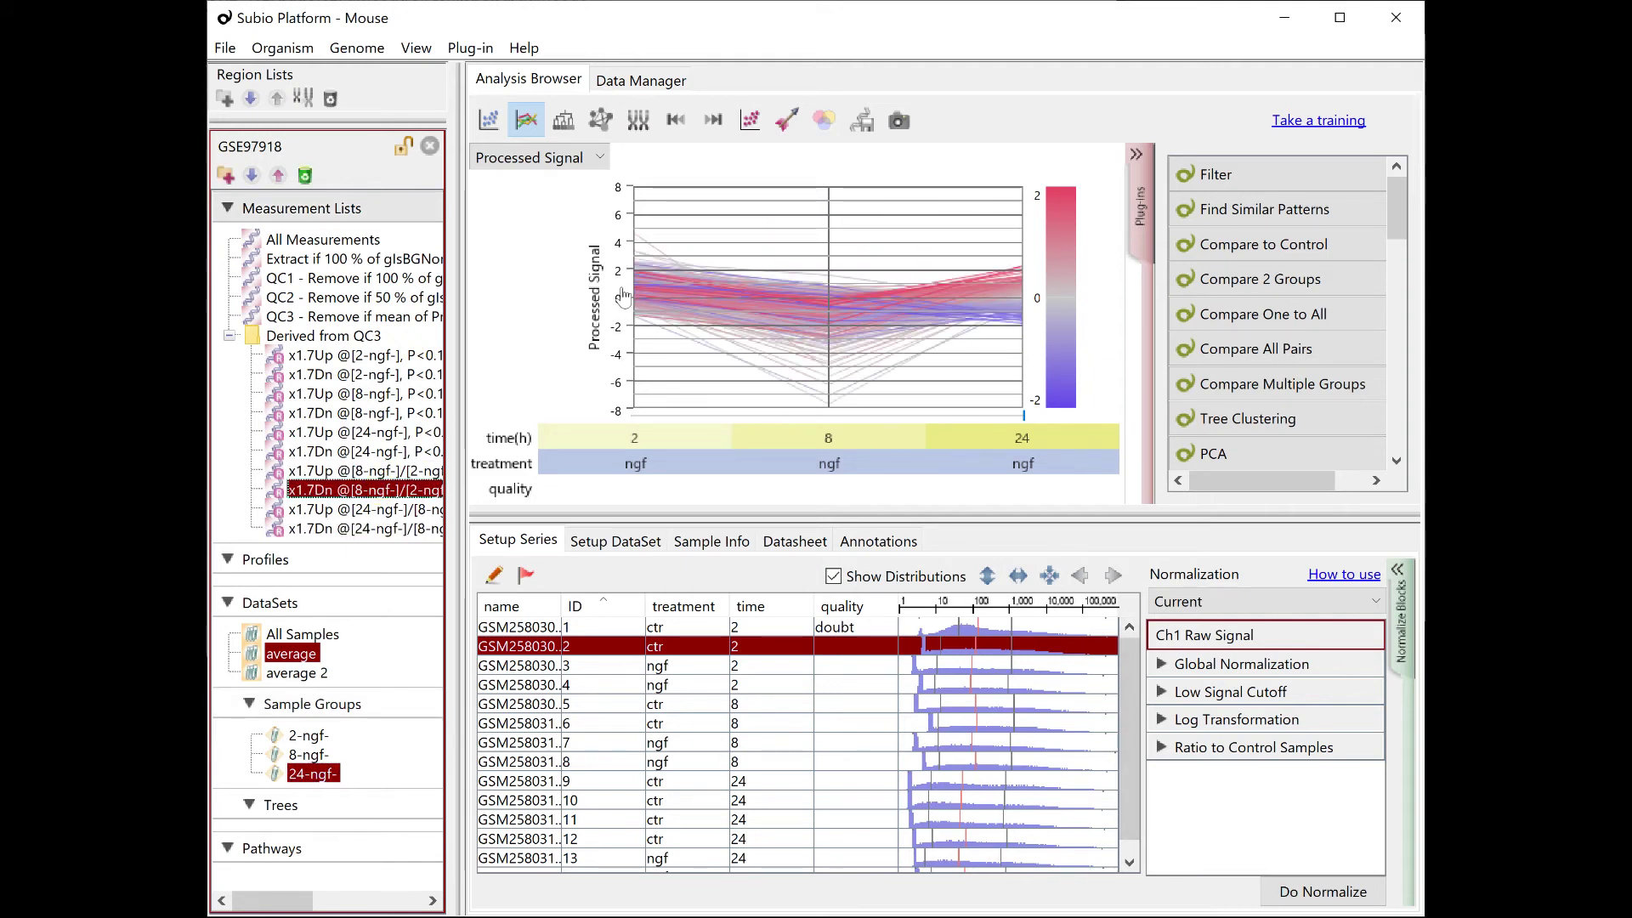
key("Down")
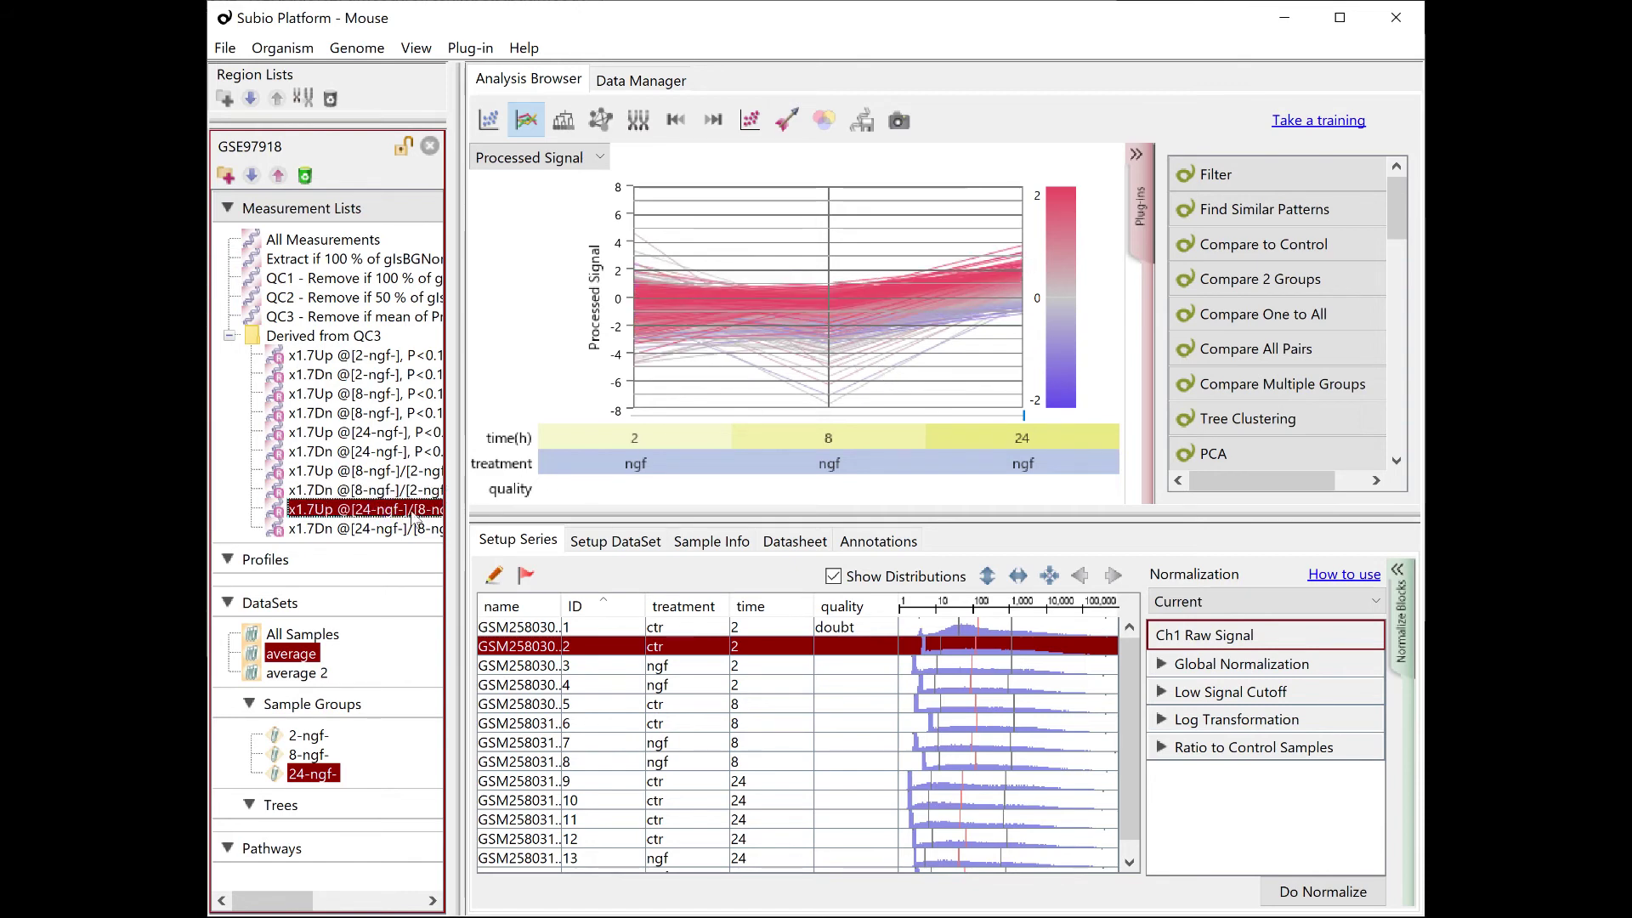
left_click(406, 528)
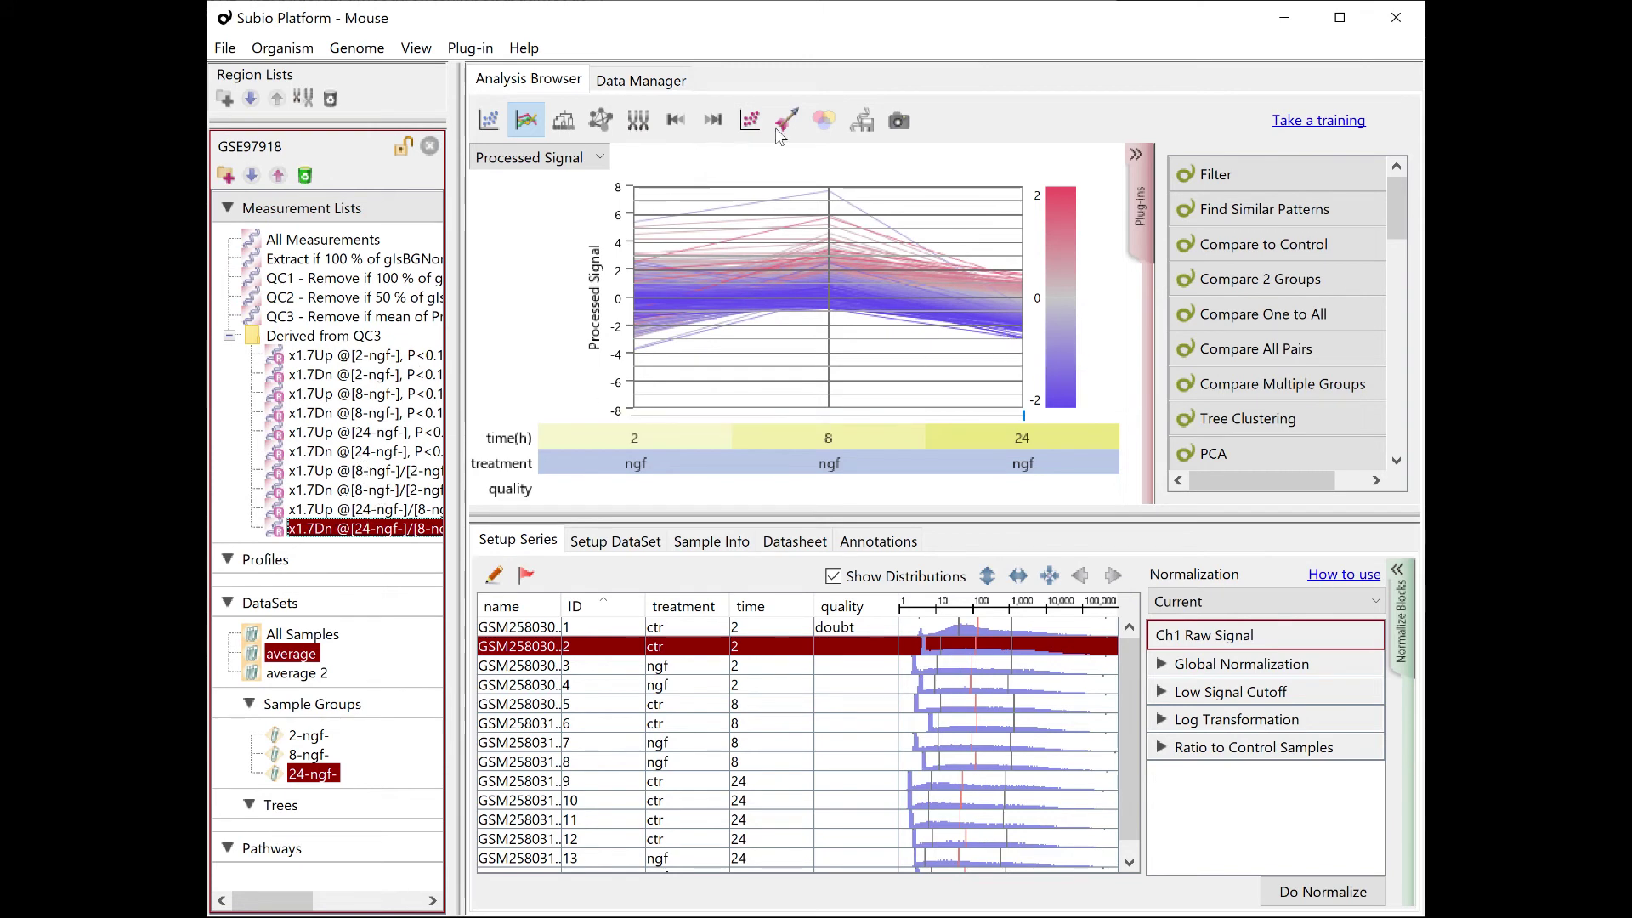
Start a Venn overlap count with the 2-ngf- and 8-ngf- up- and down-regulated lists.
left_click(825, 119)
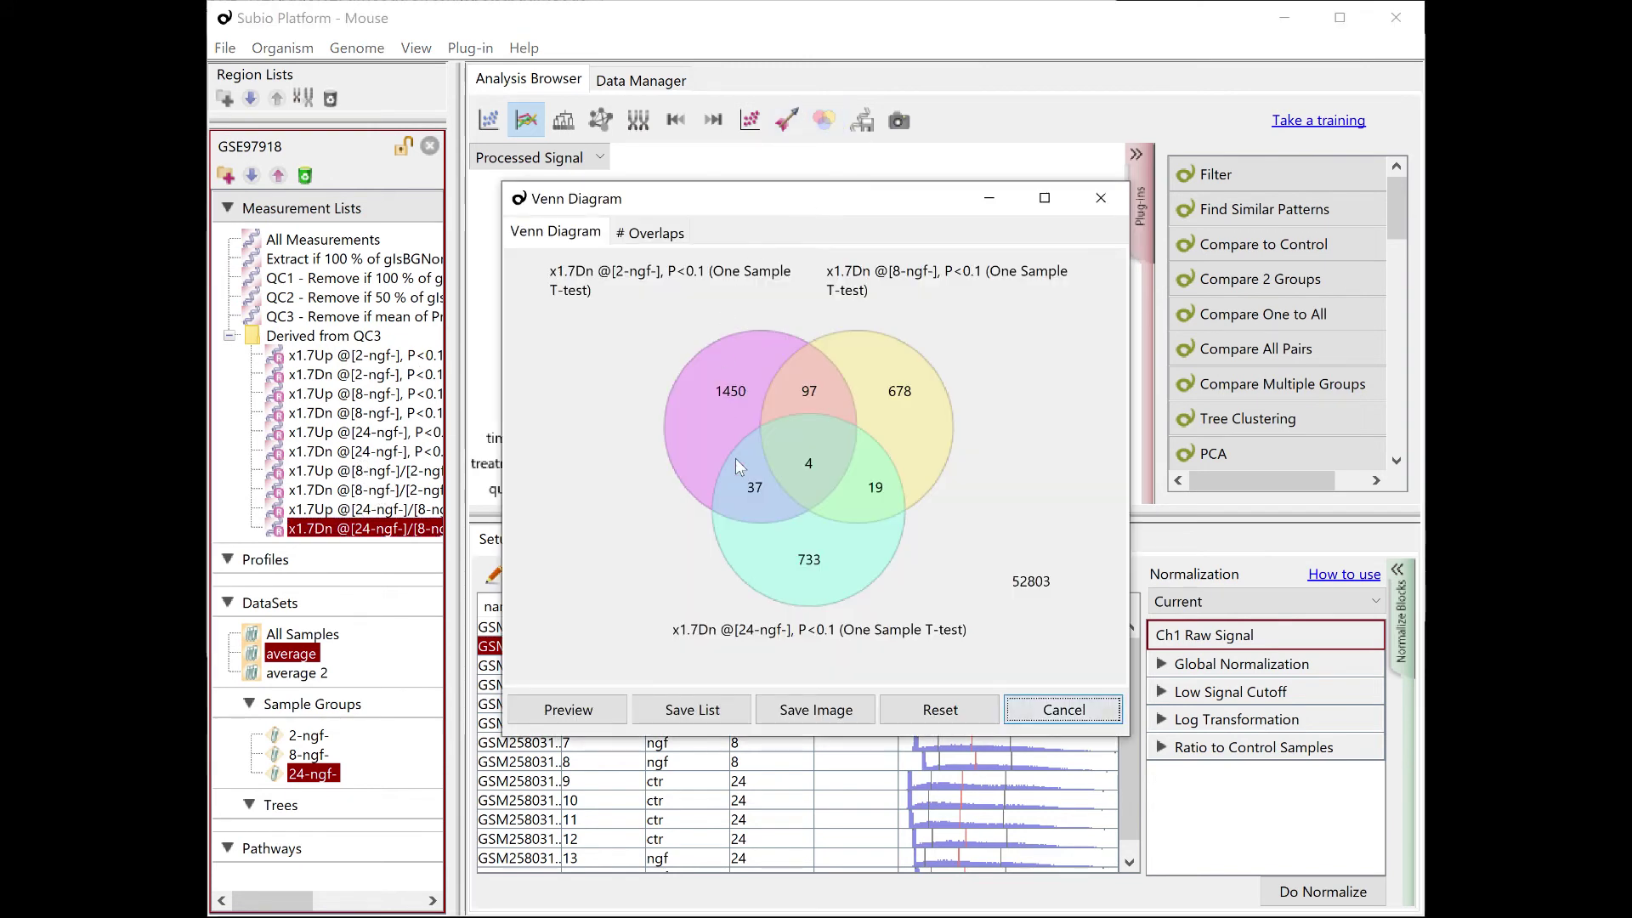
left_click(672, 235)
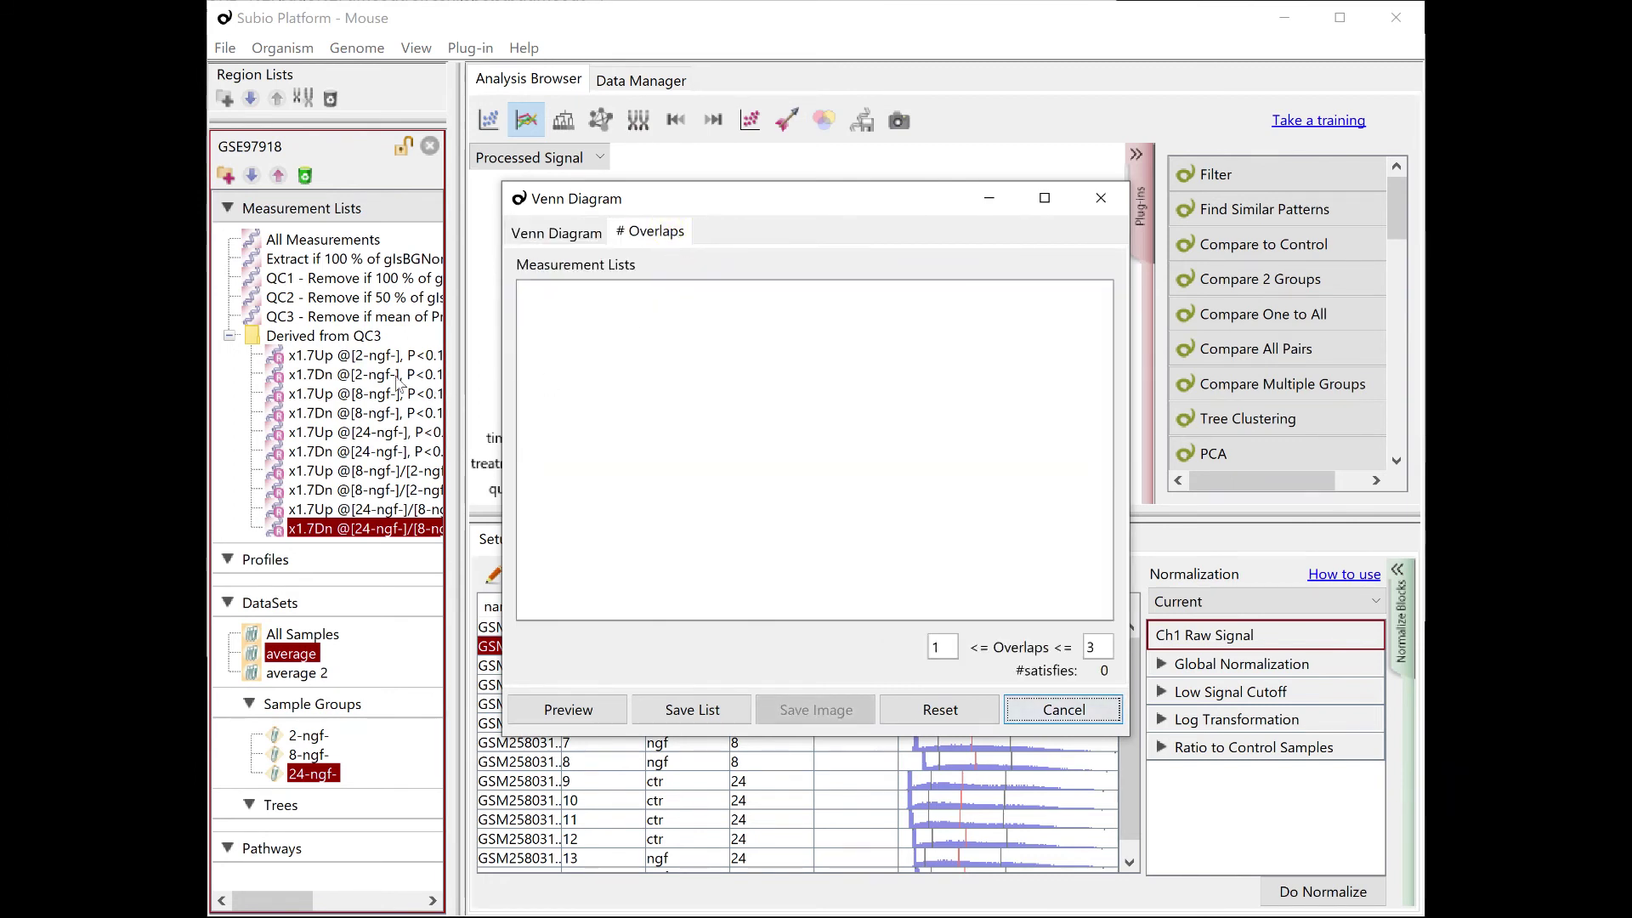
left_click(334, 374)
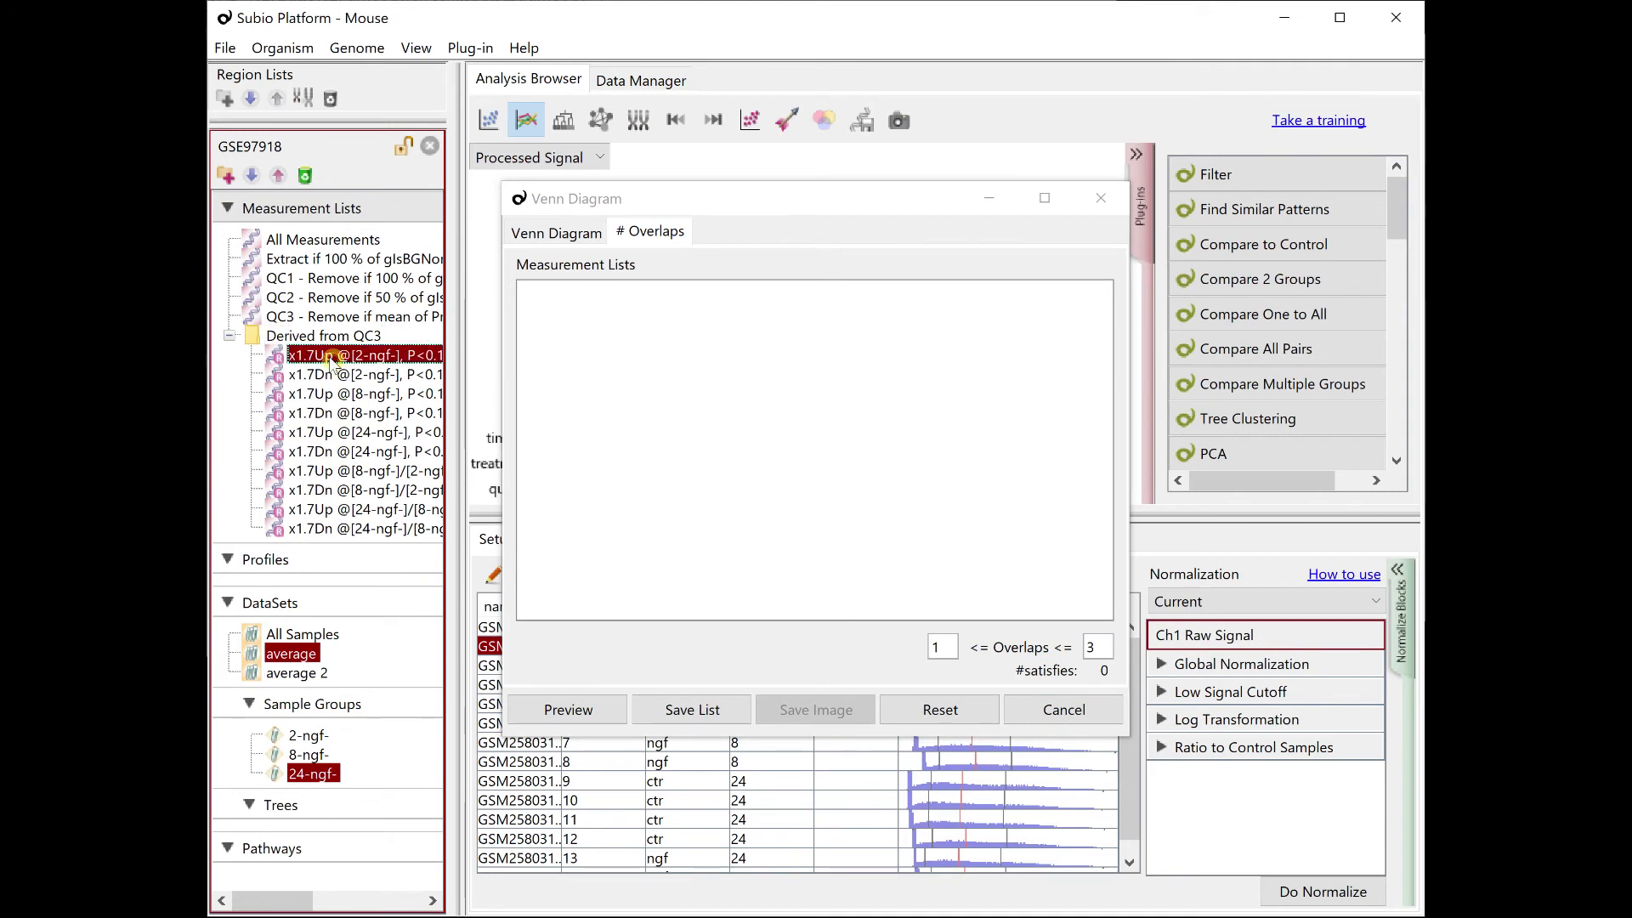
left_click_drag(329, 357, 596, 339)
left_click_drag(363, 384, 622, 370)
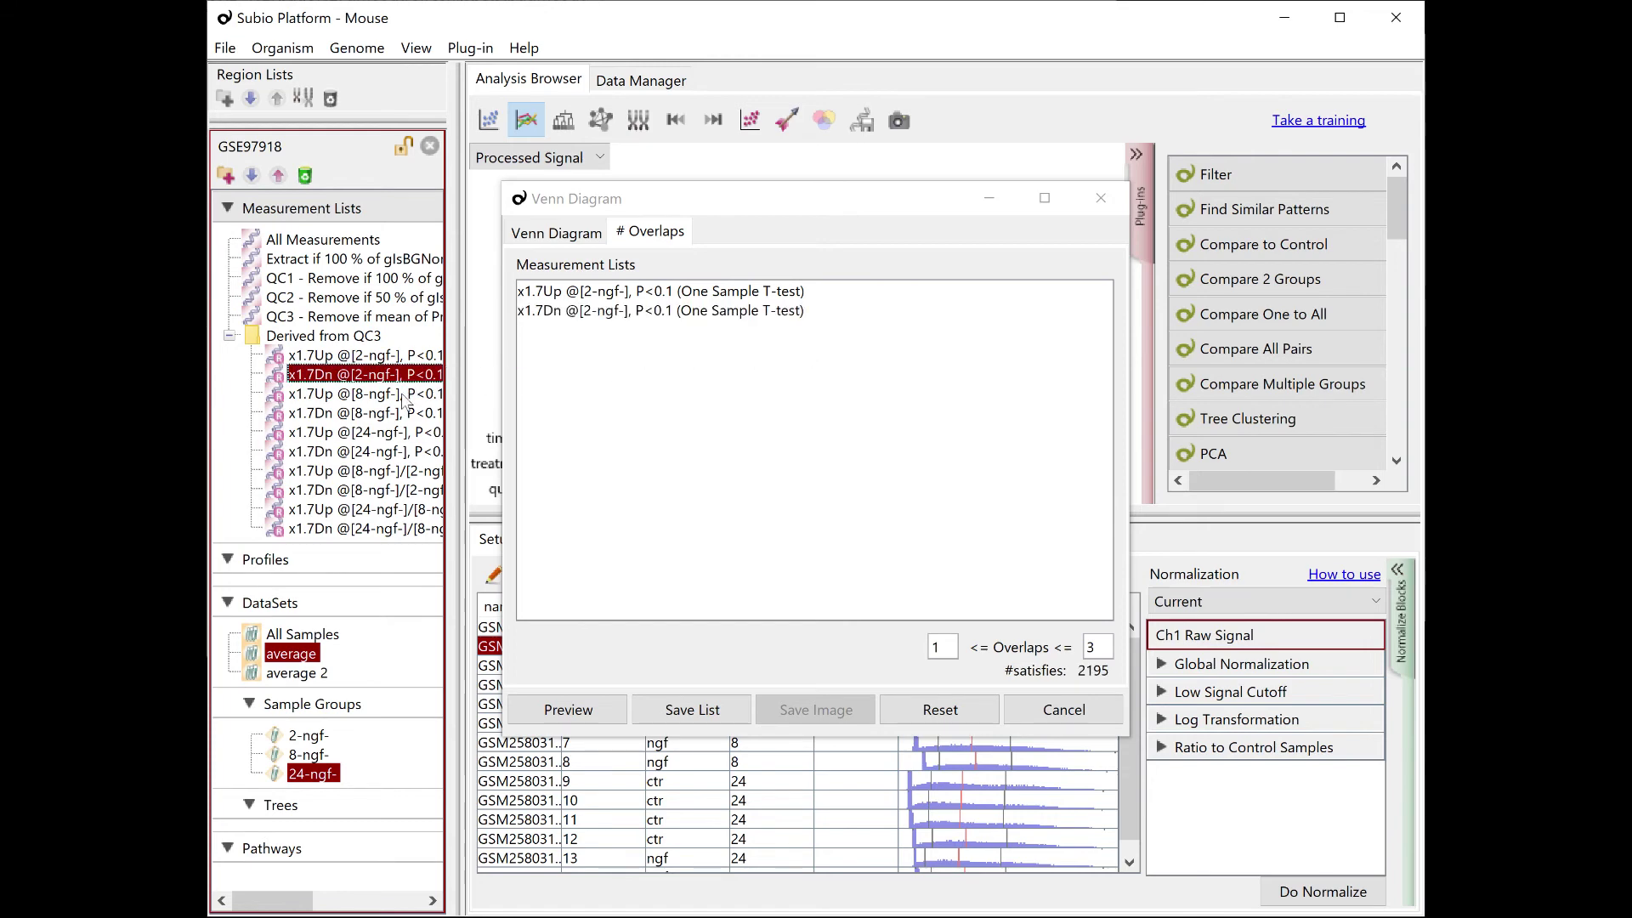
left_click_drag(398, 393, 630, 383)
mouse_move(405, 414)
left_mouse_down()
mouse_move(710, 392)
mouse_move(662, 405)
left_mouse_up()
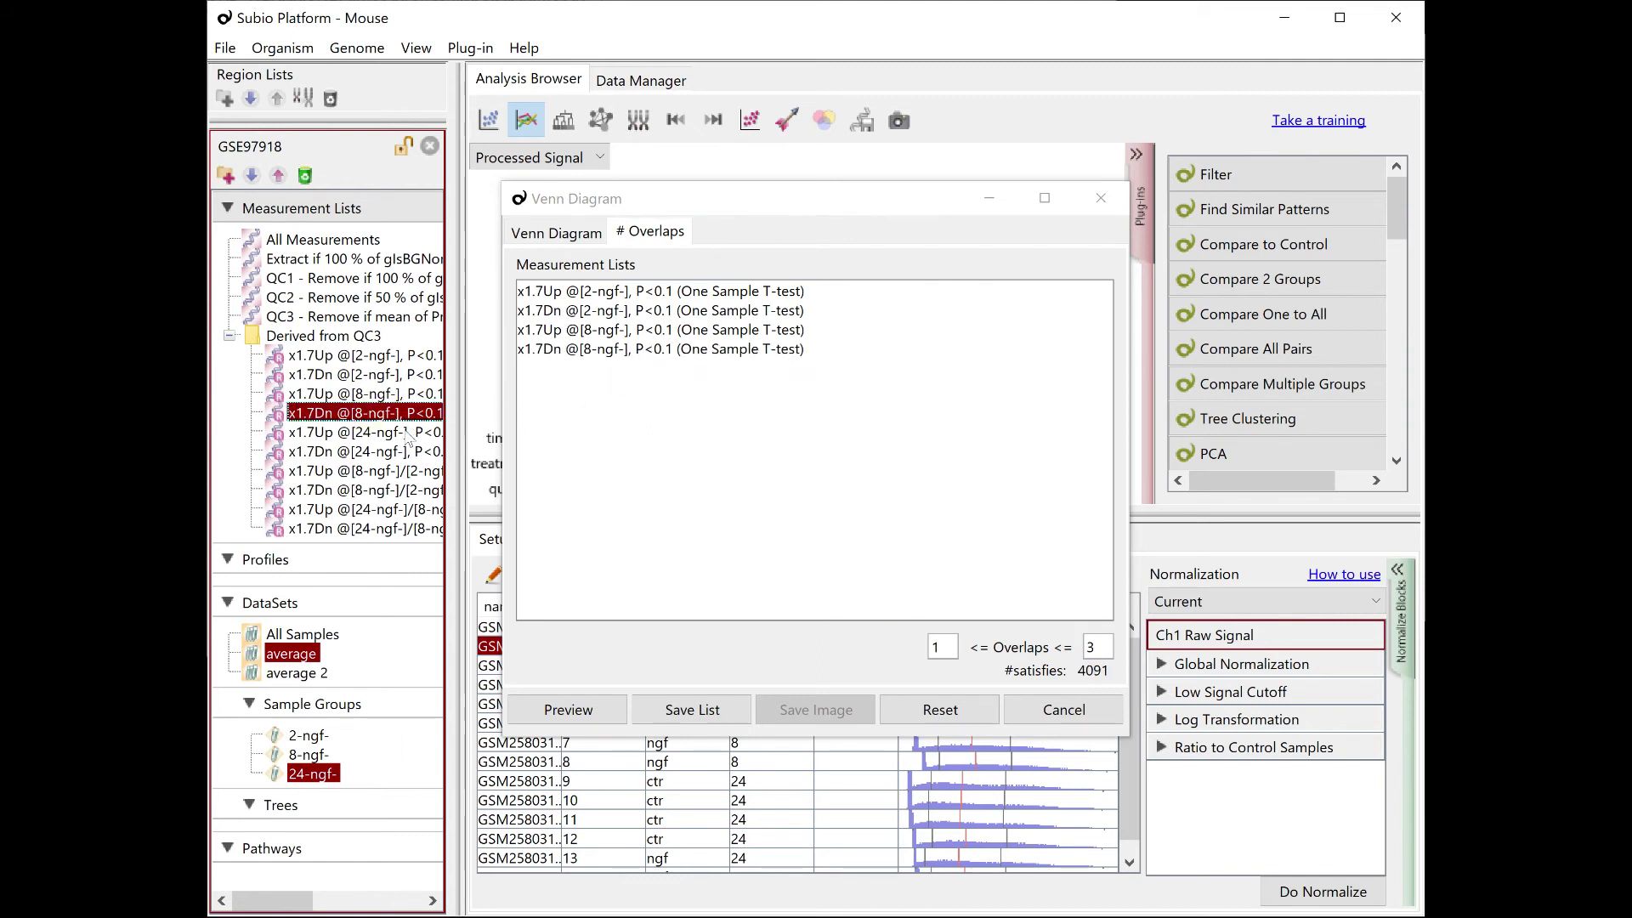
Add the 24-ngf-, 8-ngf-/2-ngf- and 24-ngf-/8-ngf- lists and set maximum overlaps to 10.
mouse_move(397, 434)
left_mouse_down()
mouse_move(653, 421)
mouse_move(584, 436)
left_mouse_up()
left_click_drag(403, 472, 647, 456)
left_click_drag(396, 490, 690, 479)
left_click(402, 509)
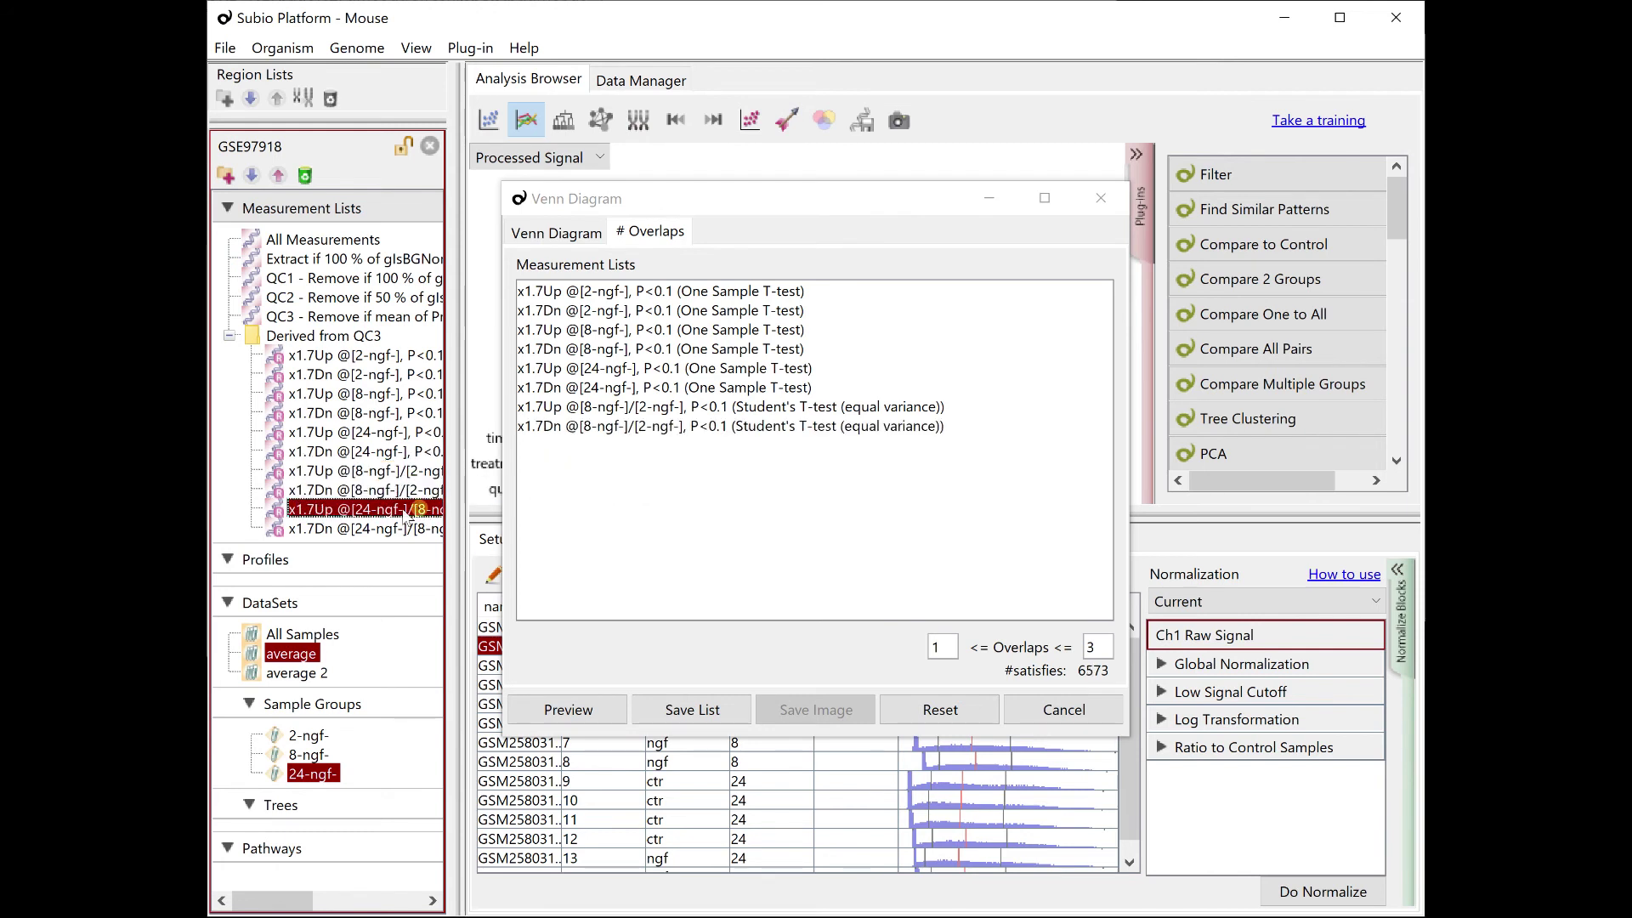
left_click_drag(384, 508, 561, 469)
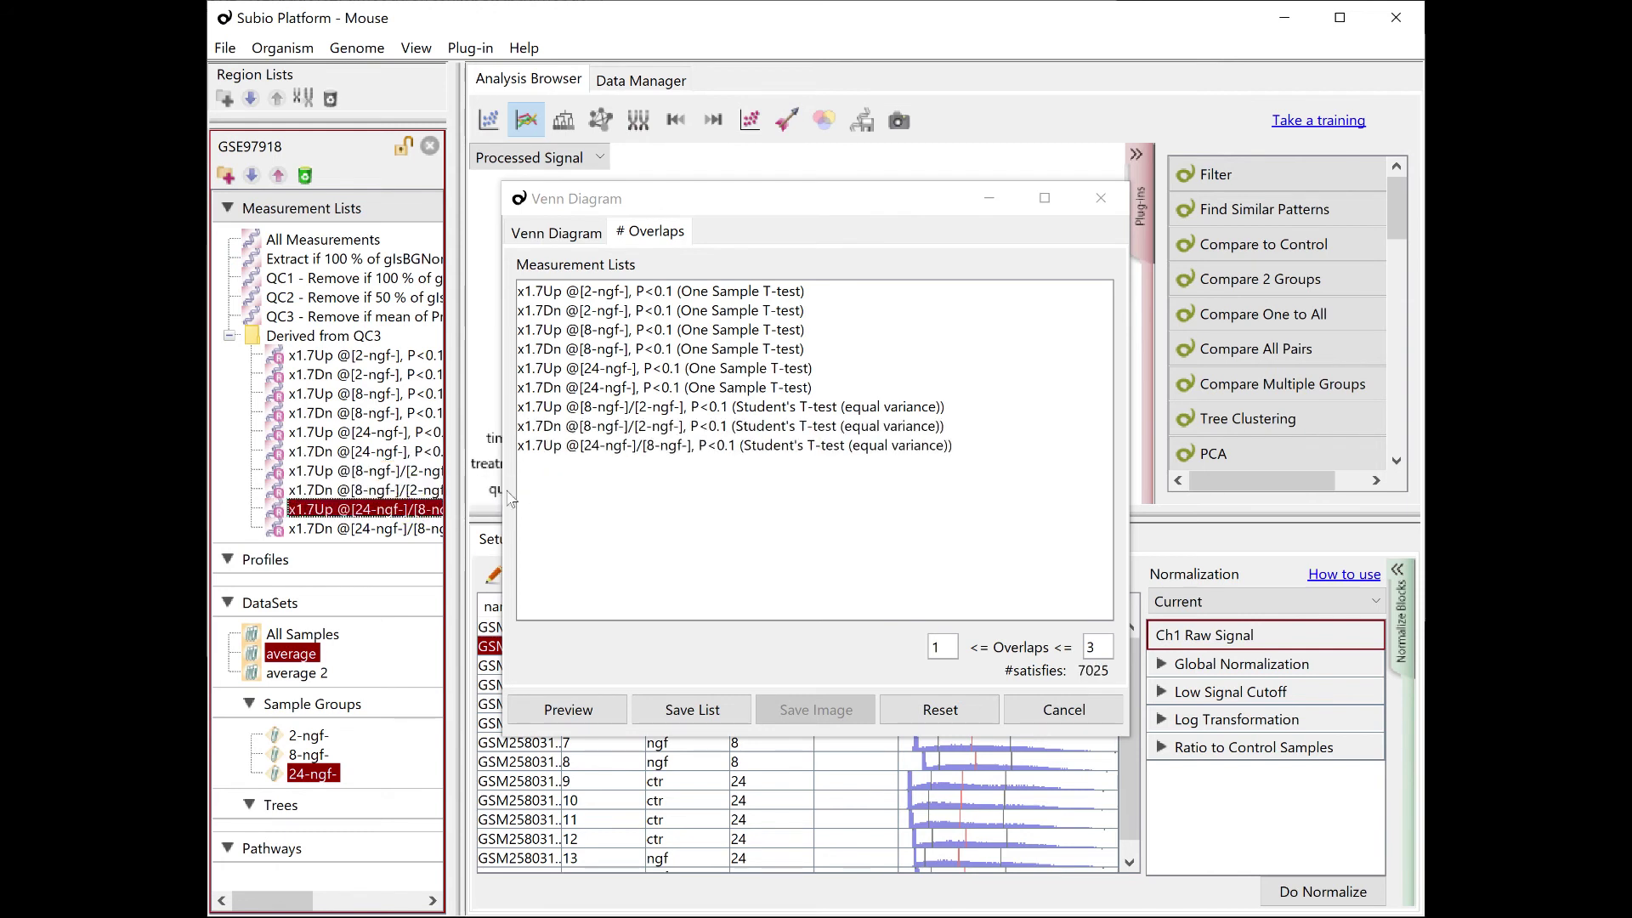
left_click_drag(402, 531, 641, 515)
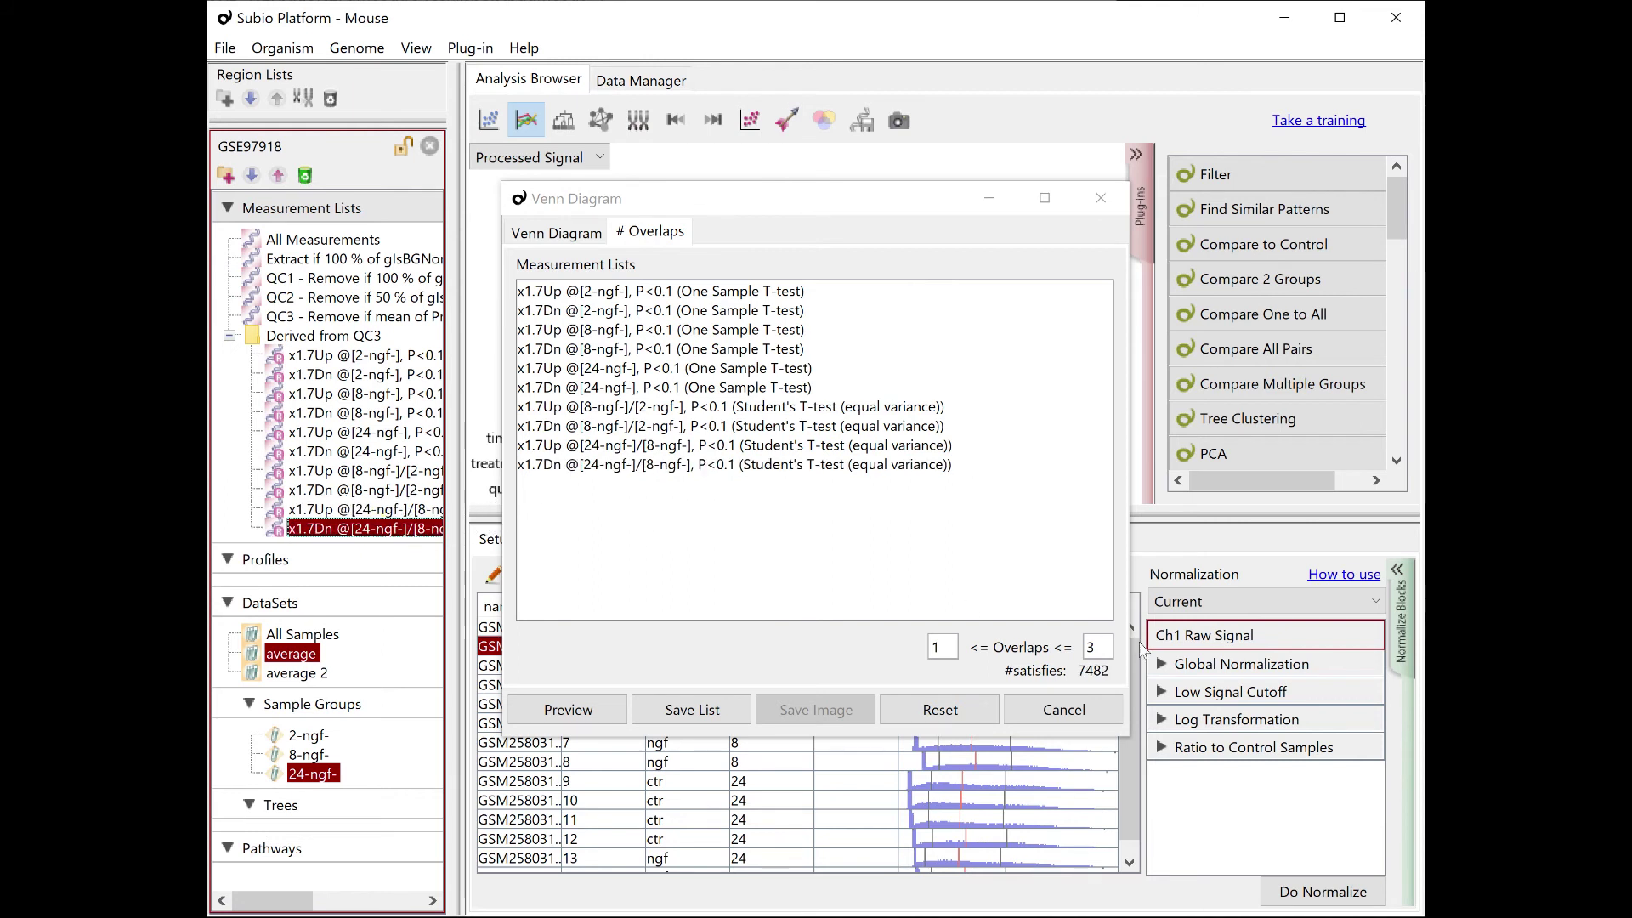
left_click(1127, 689)
type("10")
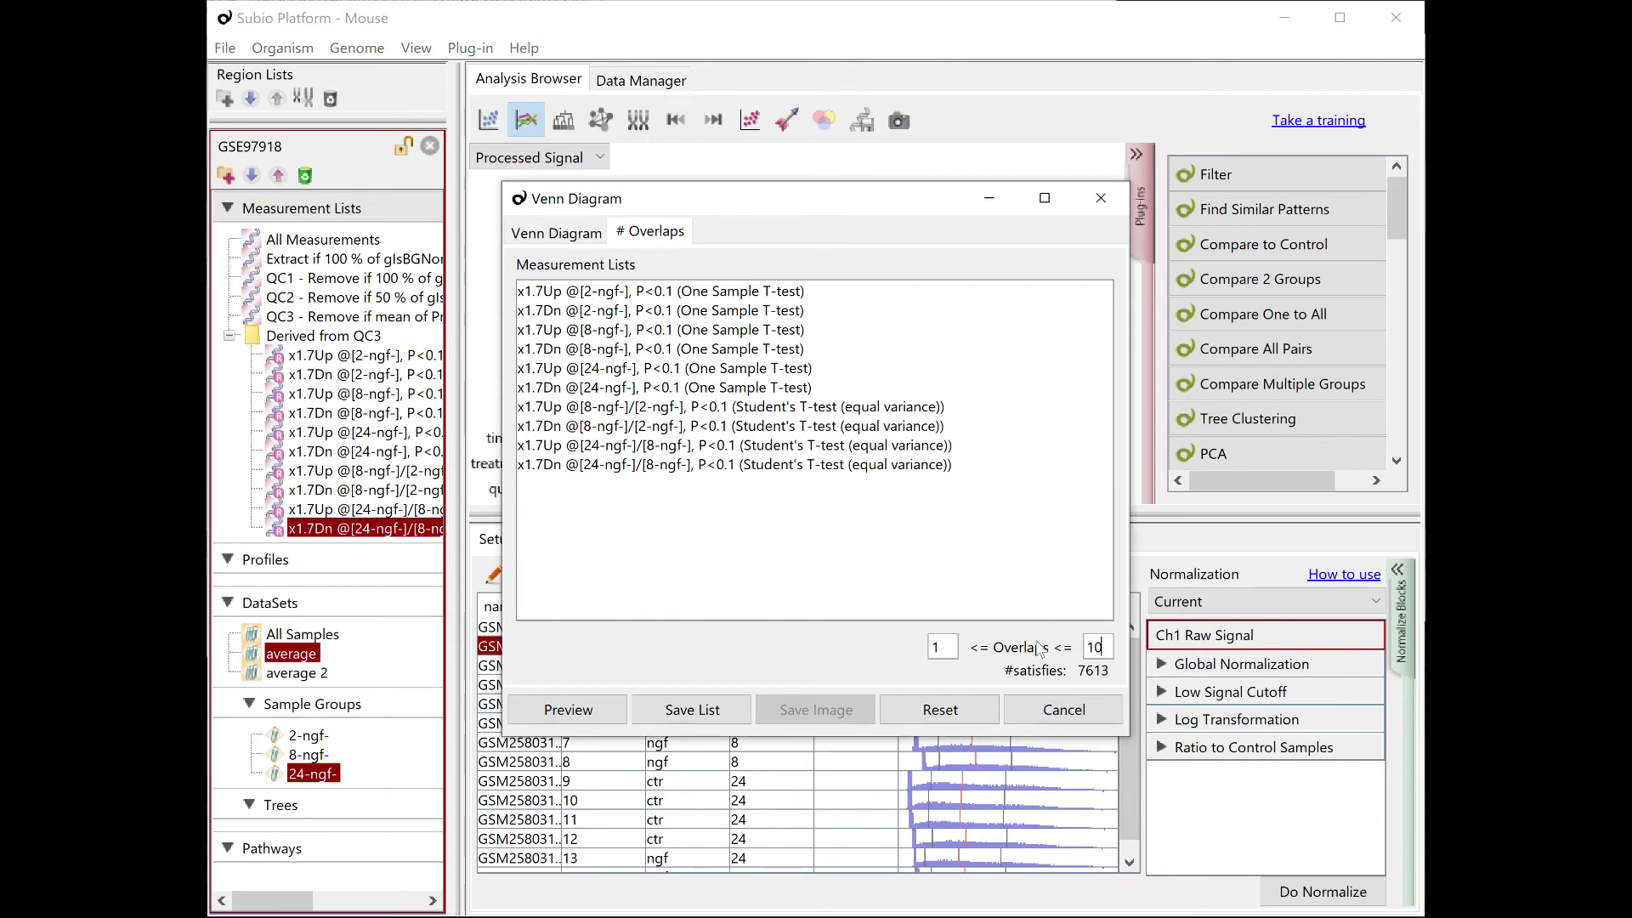
Save the combined genes as list 'the union of DEGs' under Derived from QC3.
left_click(692, 710)
type("th")
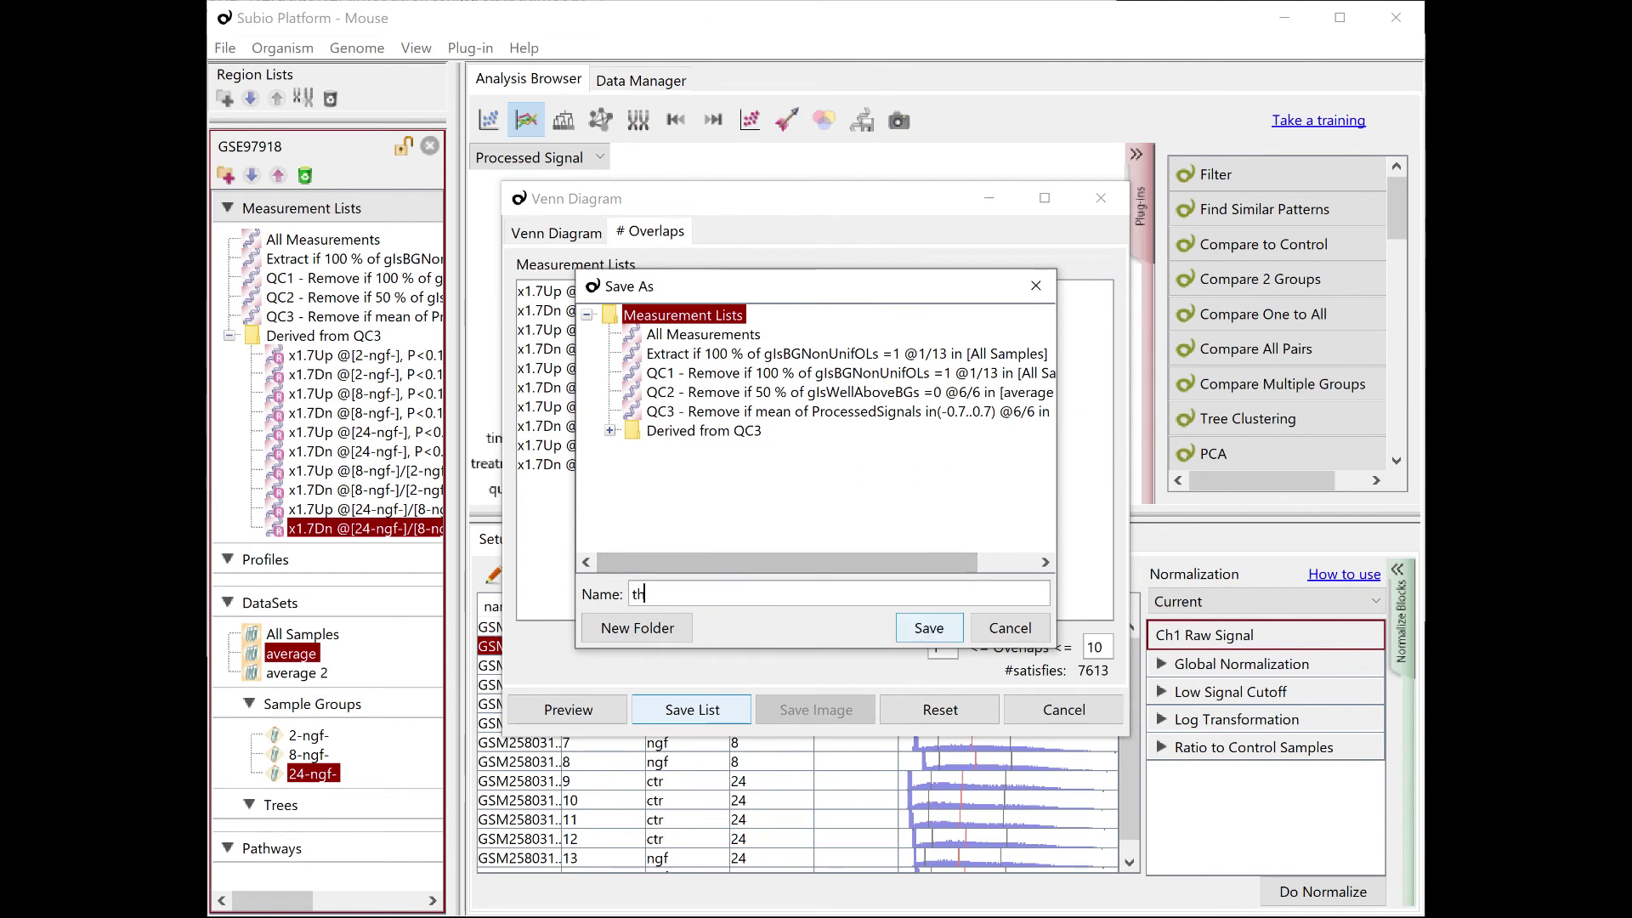
type("e union of DEGs")
left_click(723, 435)
left_click(921, 630)
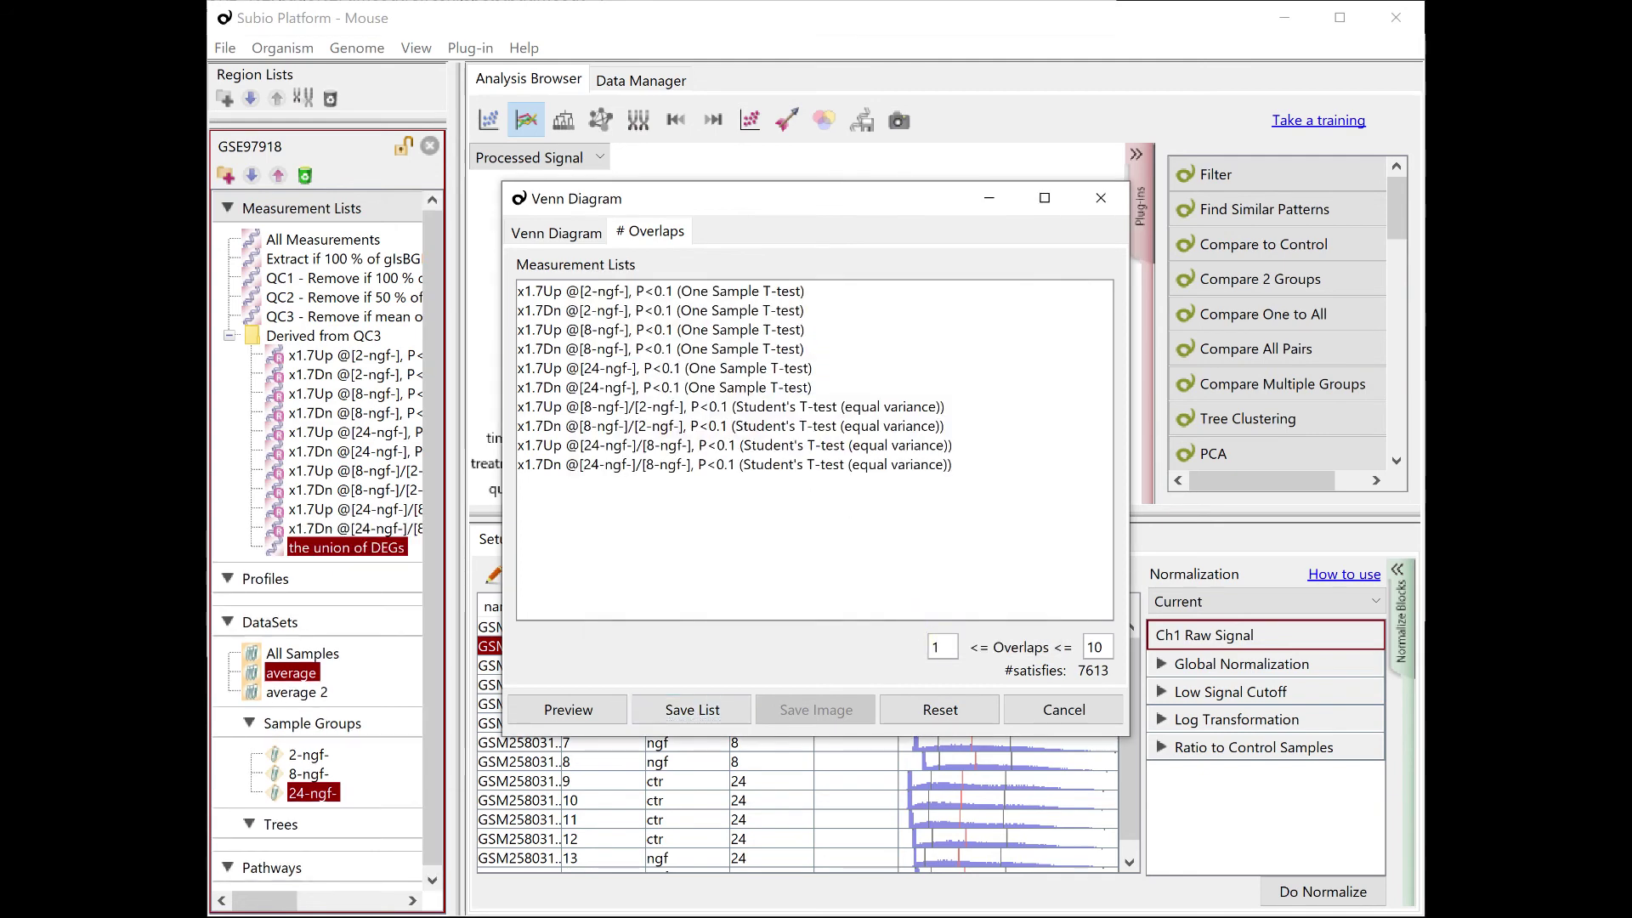
type("0")
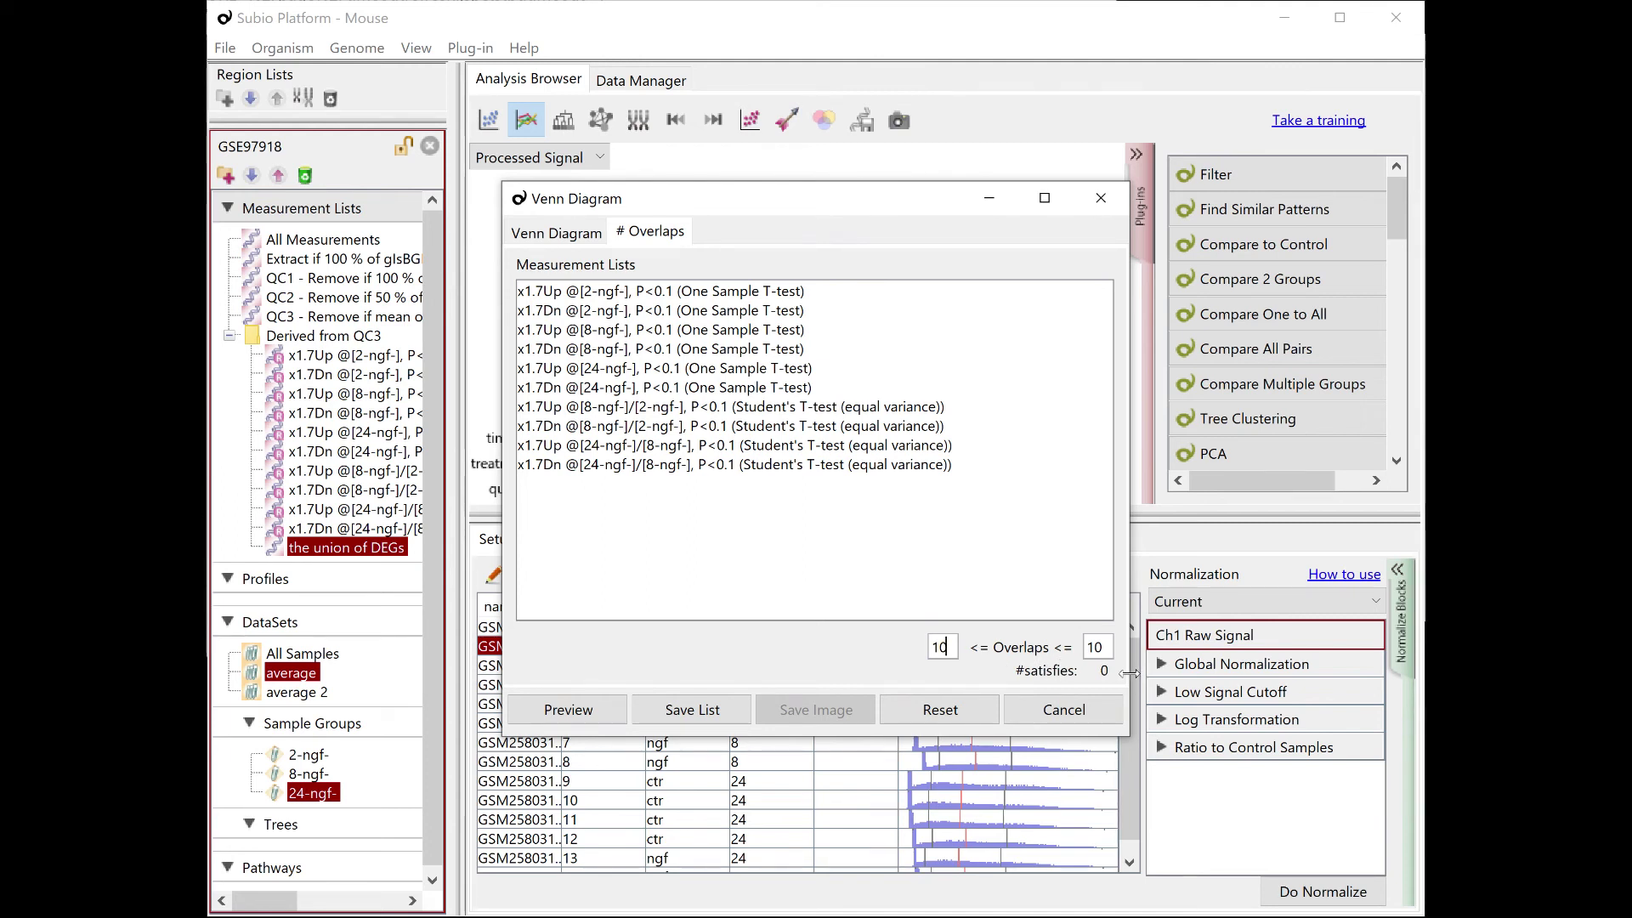
Lower the minimum overlap back to 1 (7613 genes) and close the Venn Diagram without saving.
double_click(939, 647)
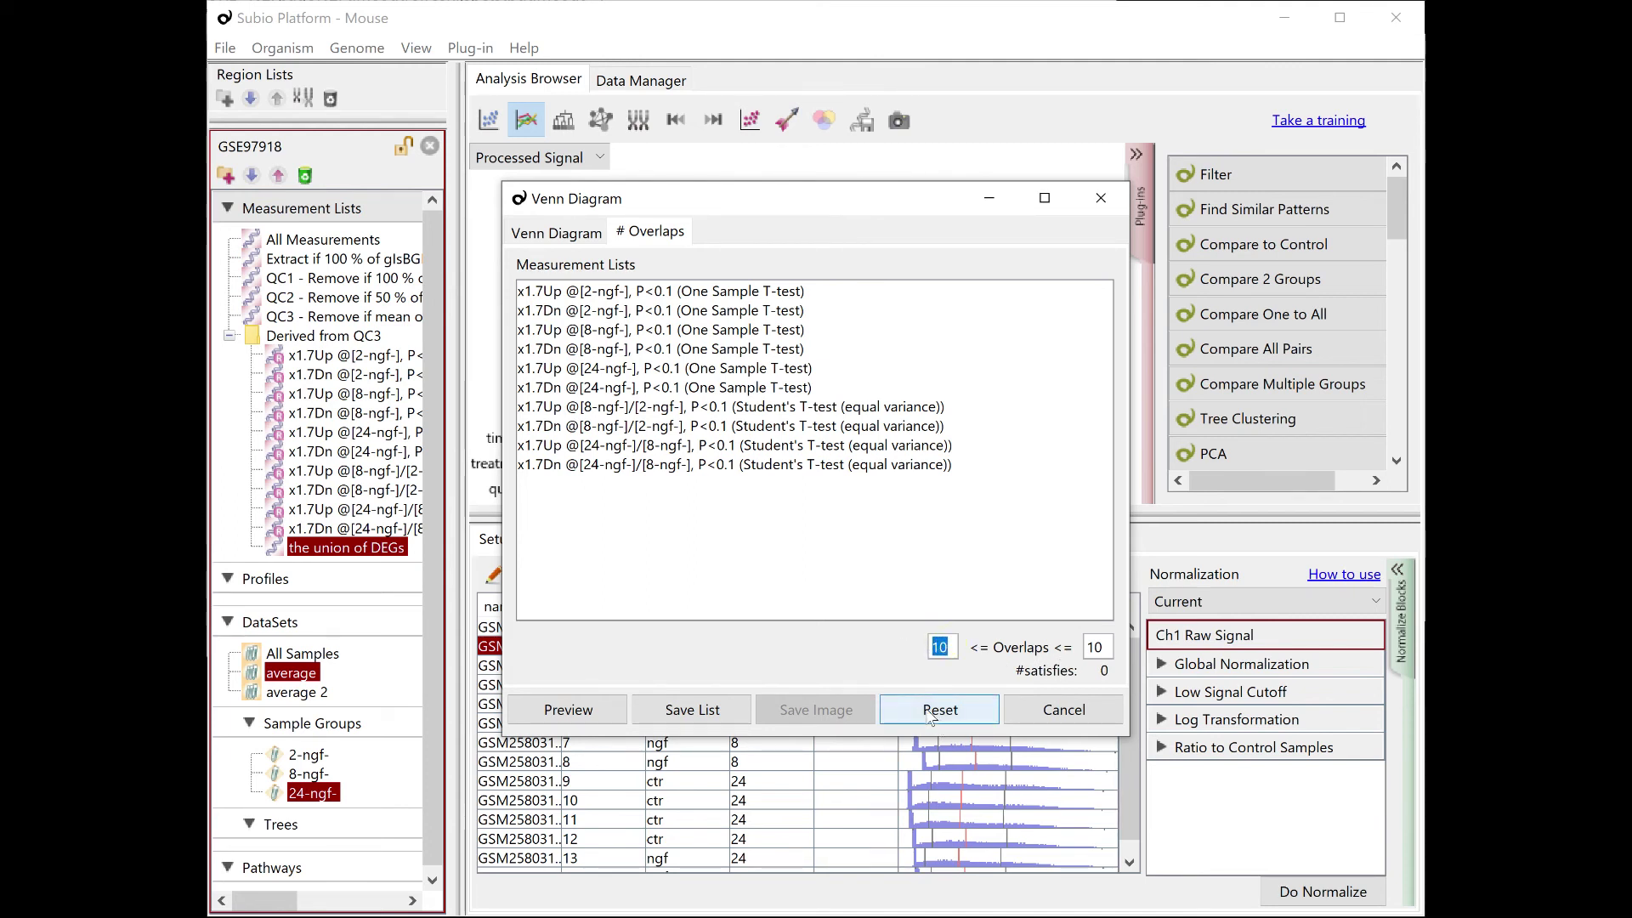
type("8")
key("BackSpace")
type("5")
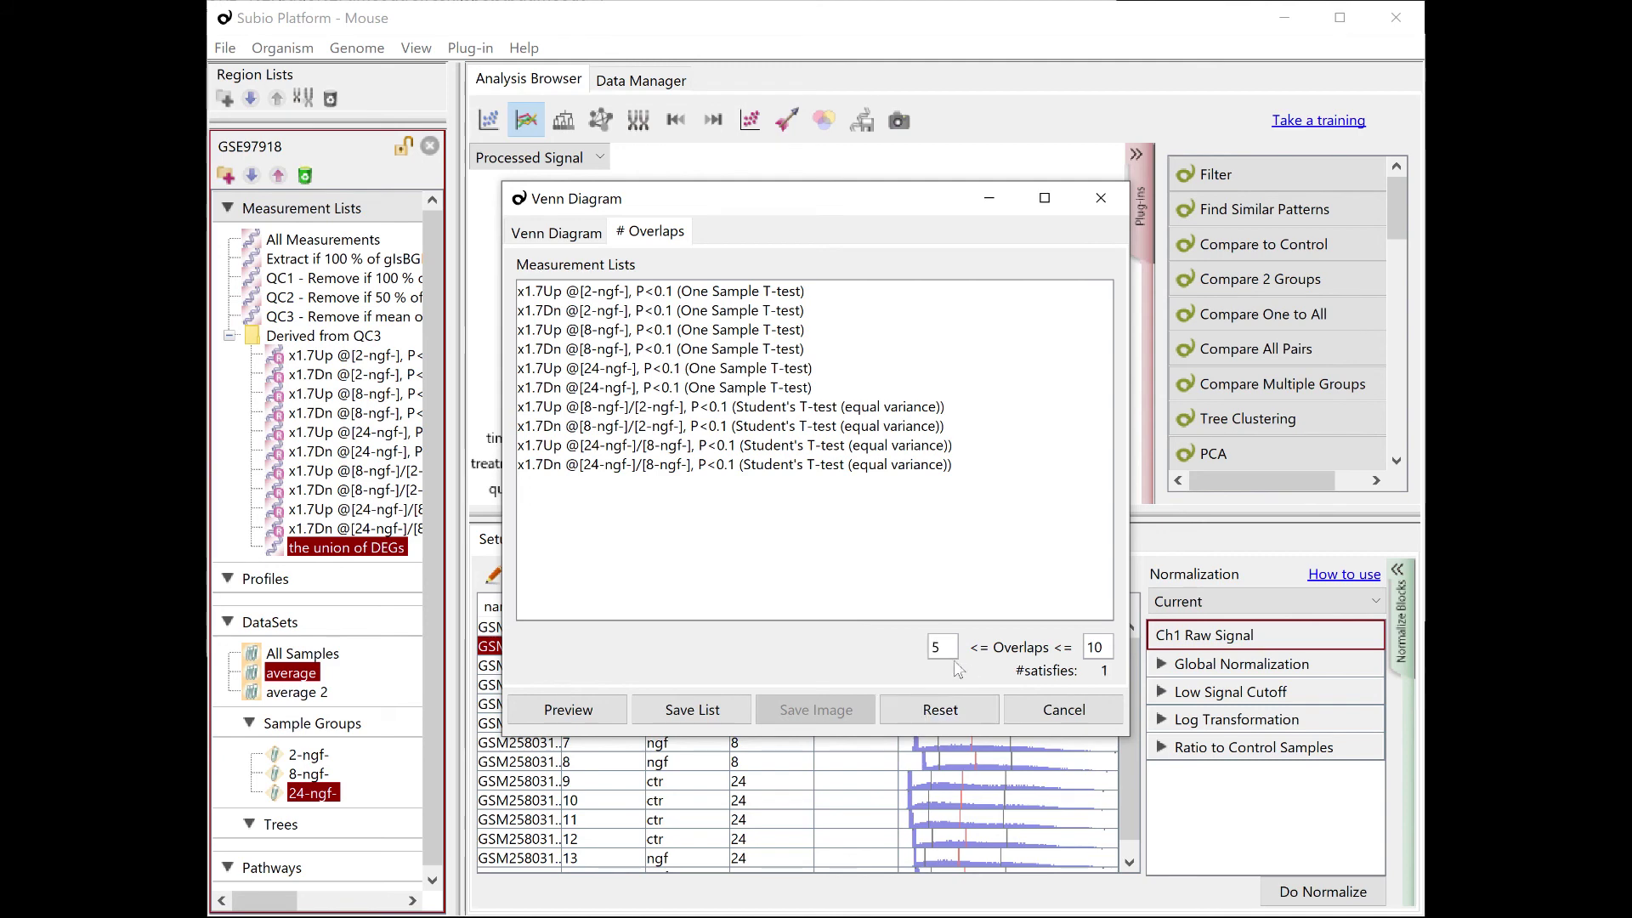
type("4")
type("3")
key("BackSpace")
type("2")
type("1")
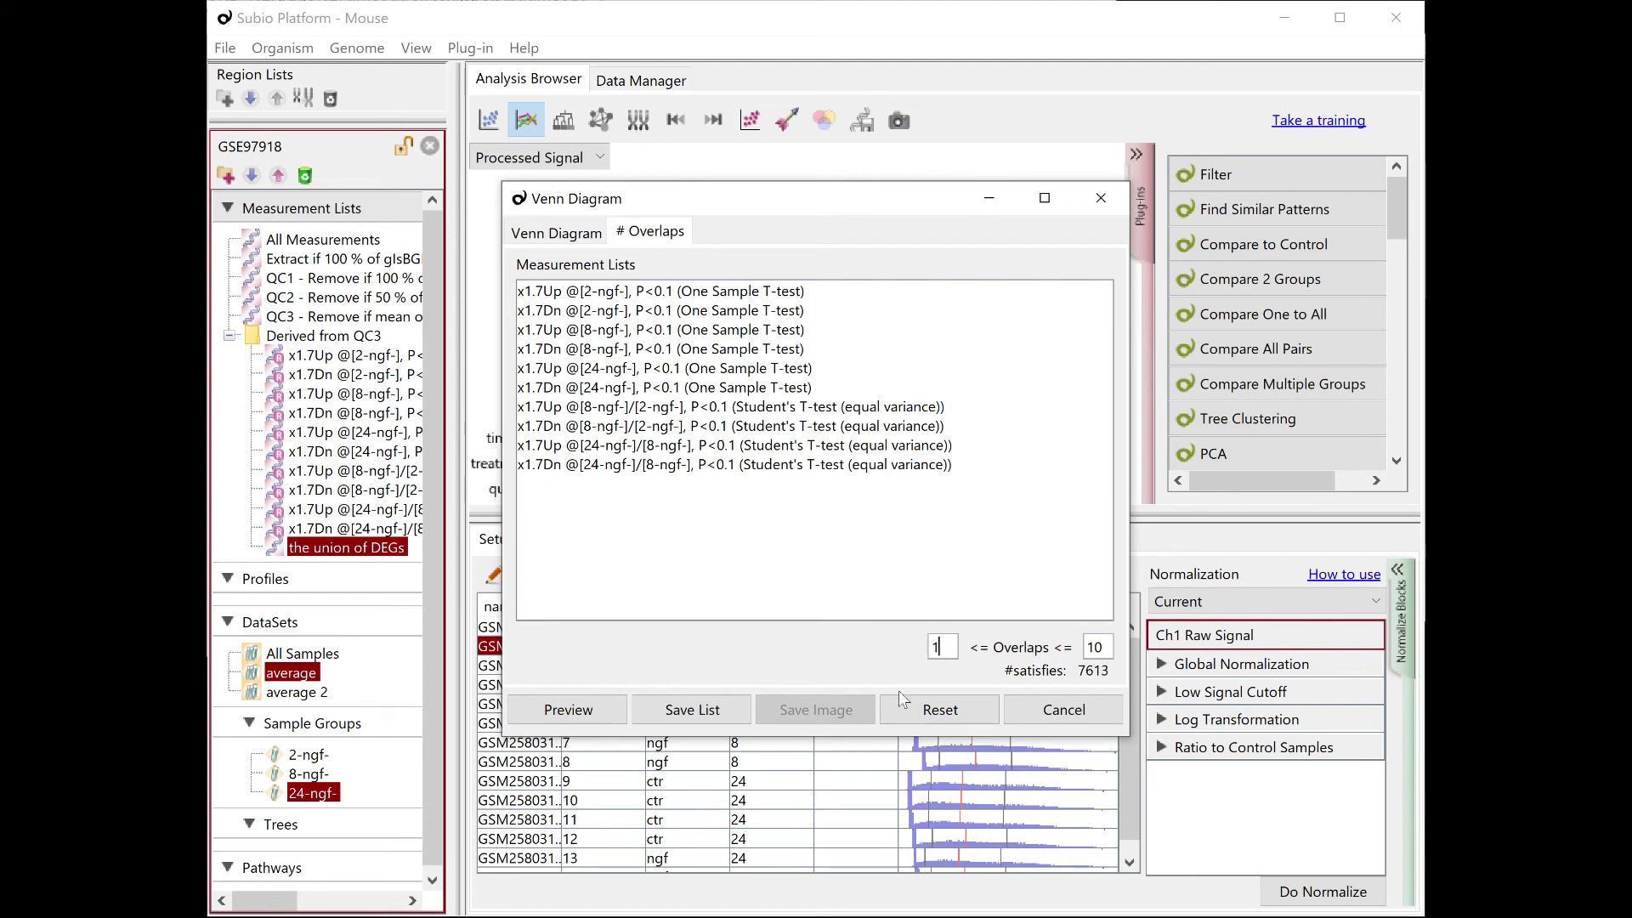
left_click(1078, 718)
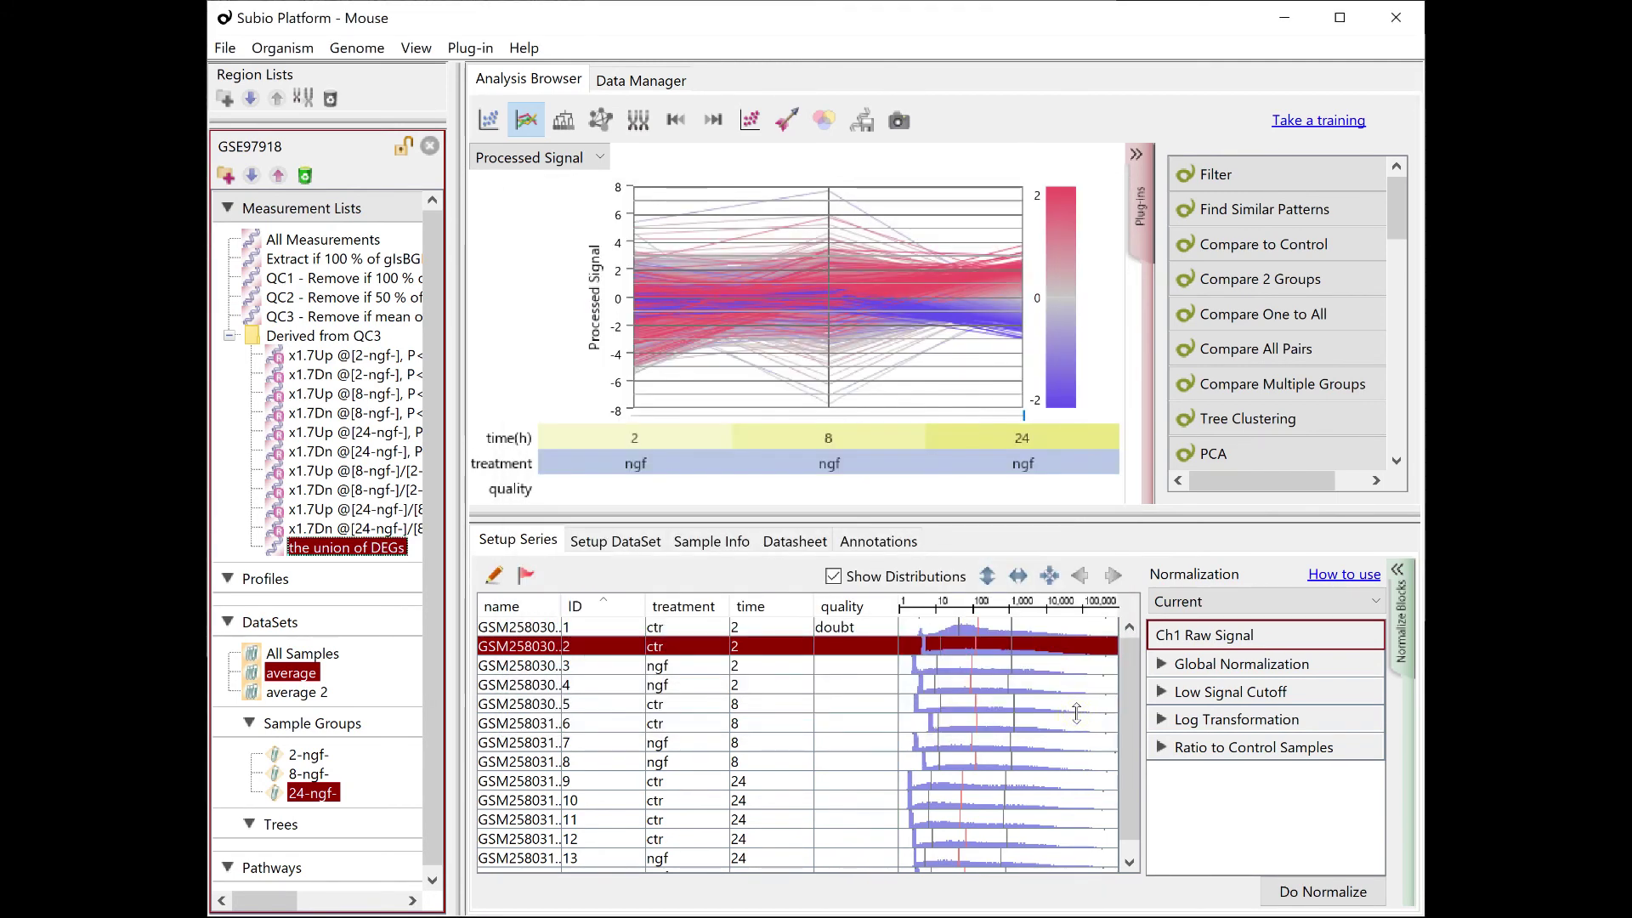
Show annotations for the x1.7Up @[2-ngf-] list and copy the Dmrt2 gene symbol.
left_click(354, 355)
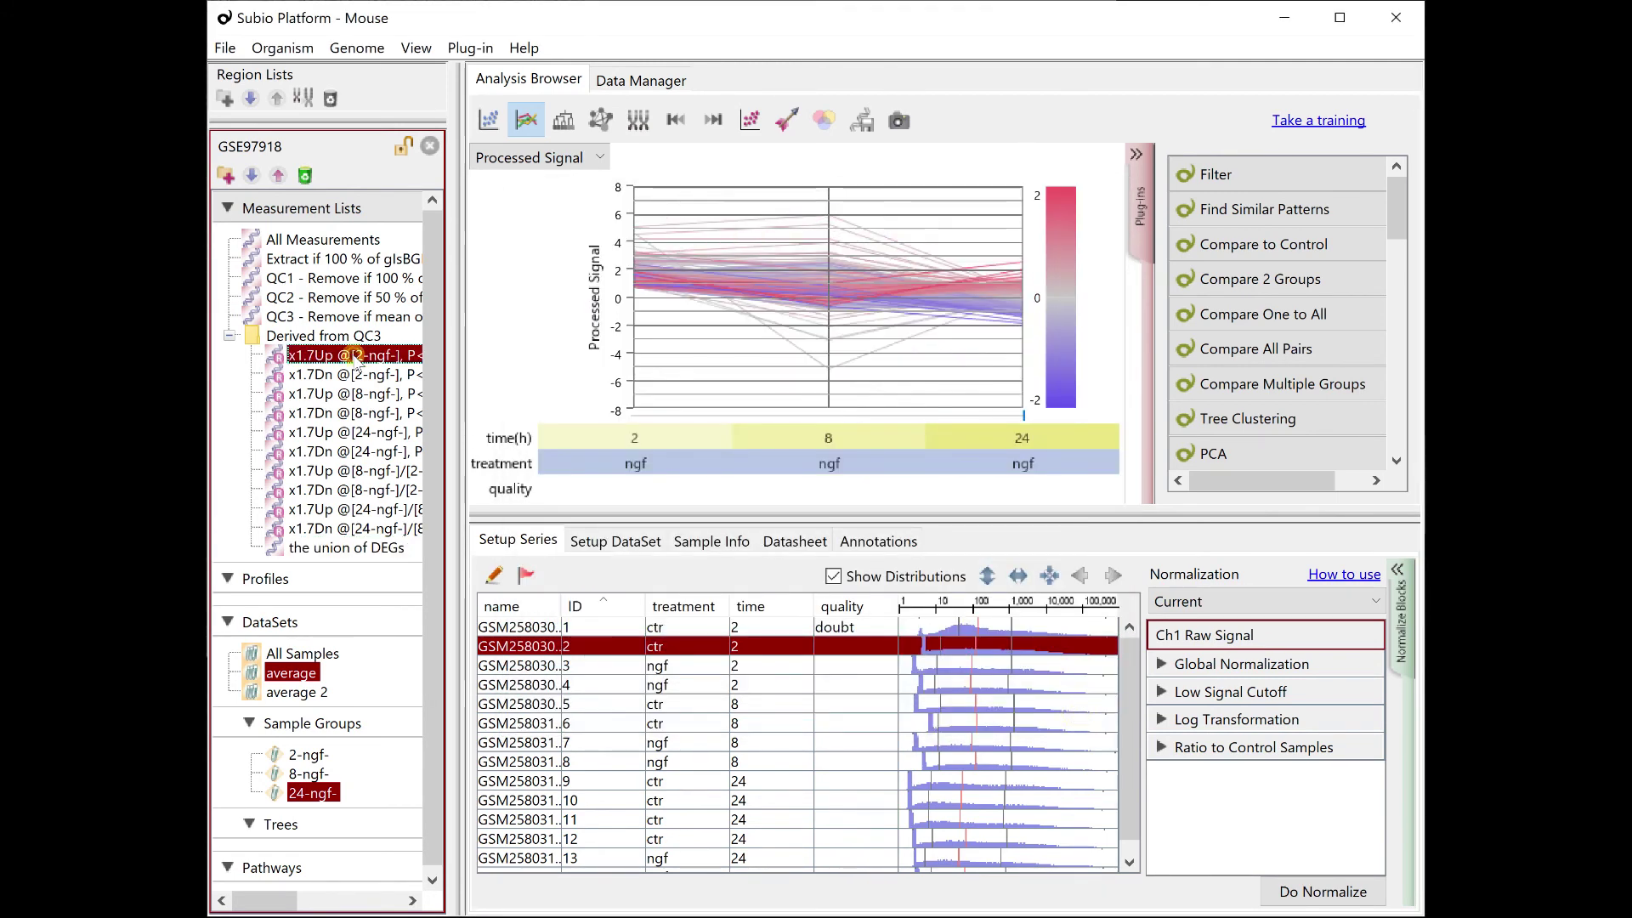
left_click(892, 545)
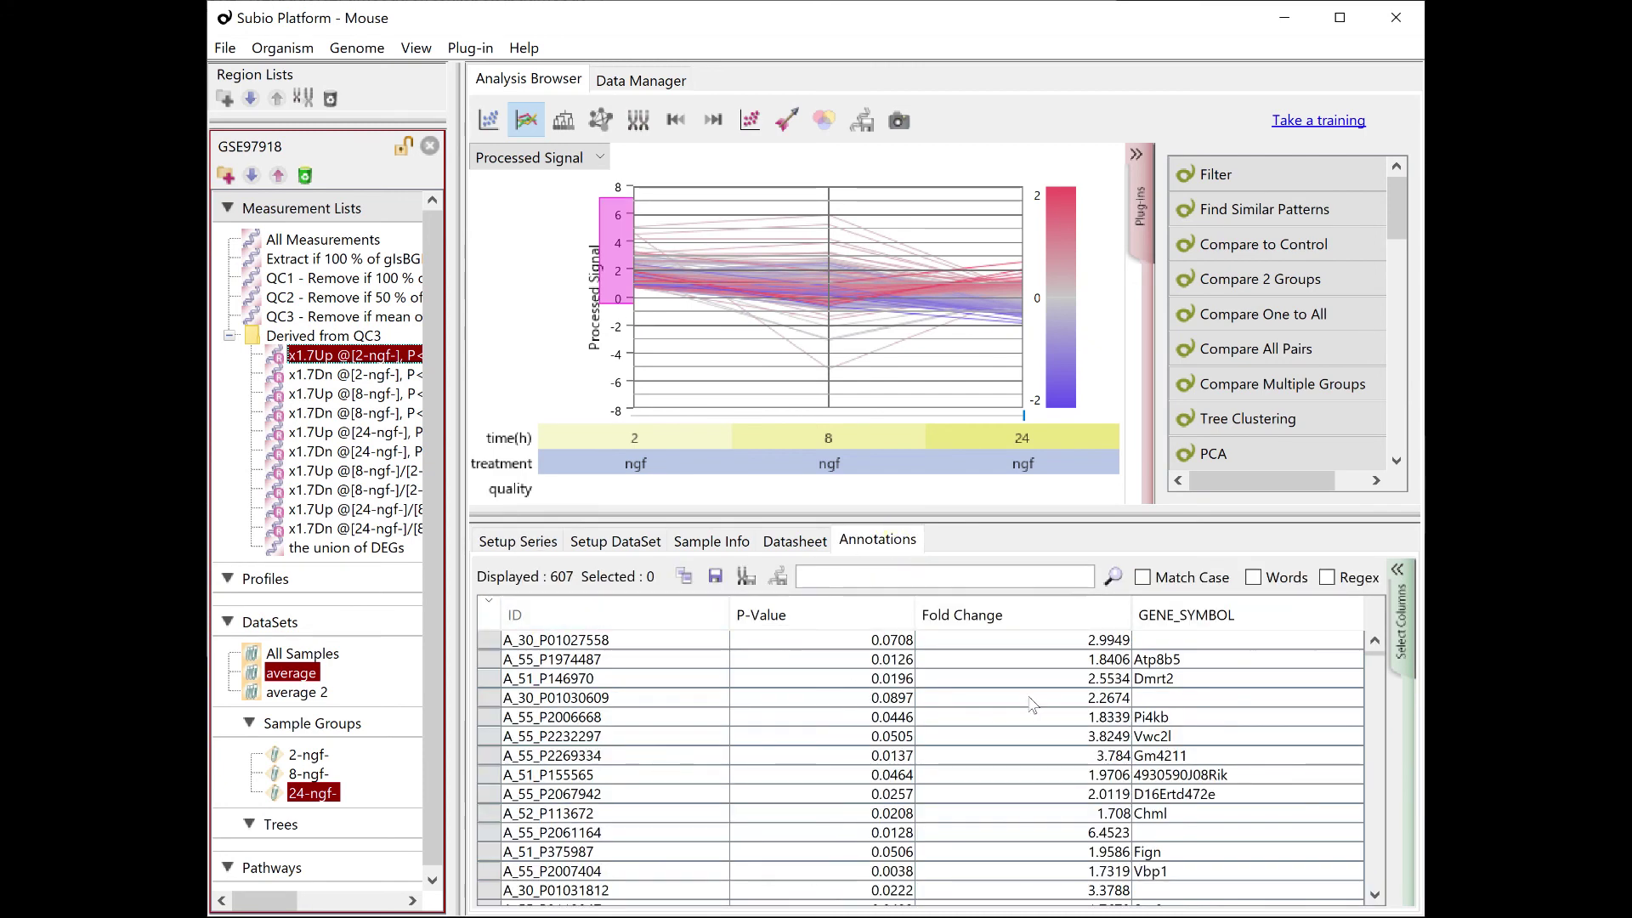
left_click(1180, 679)
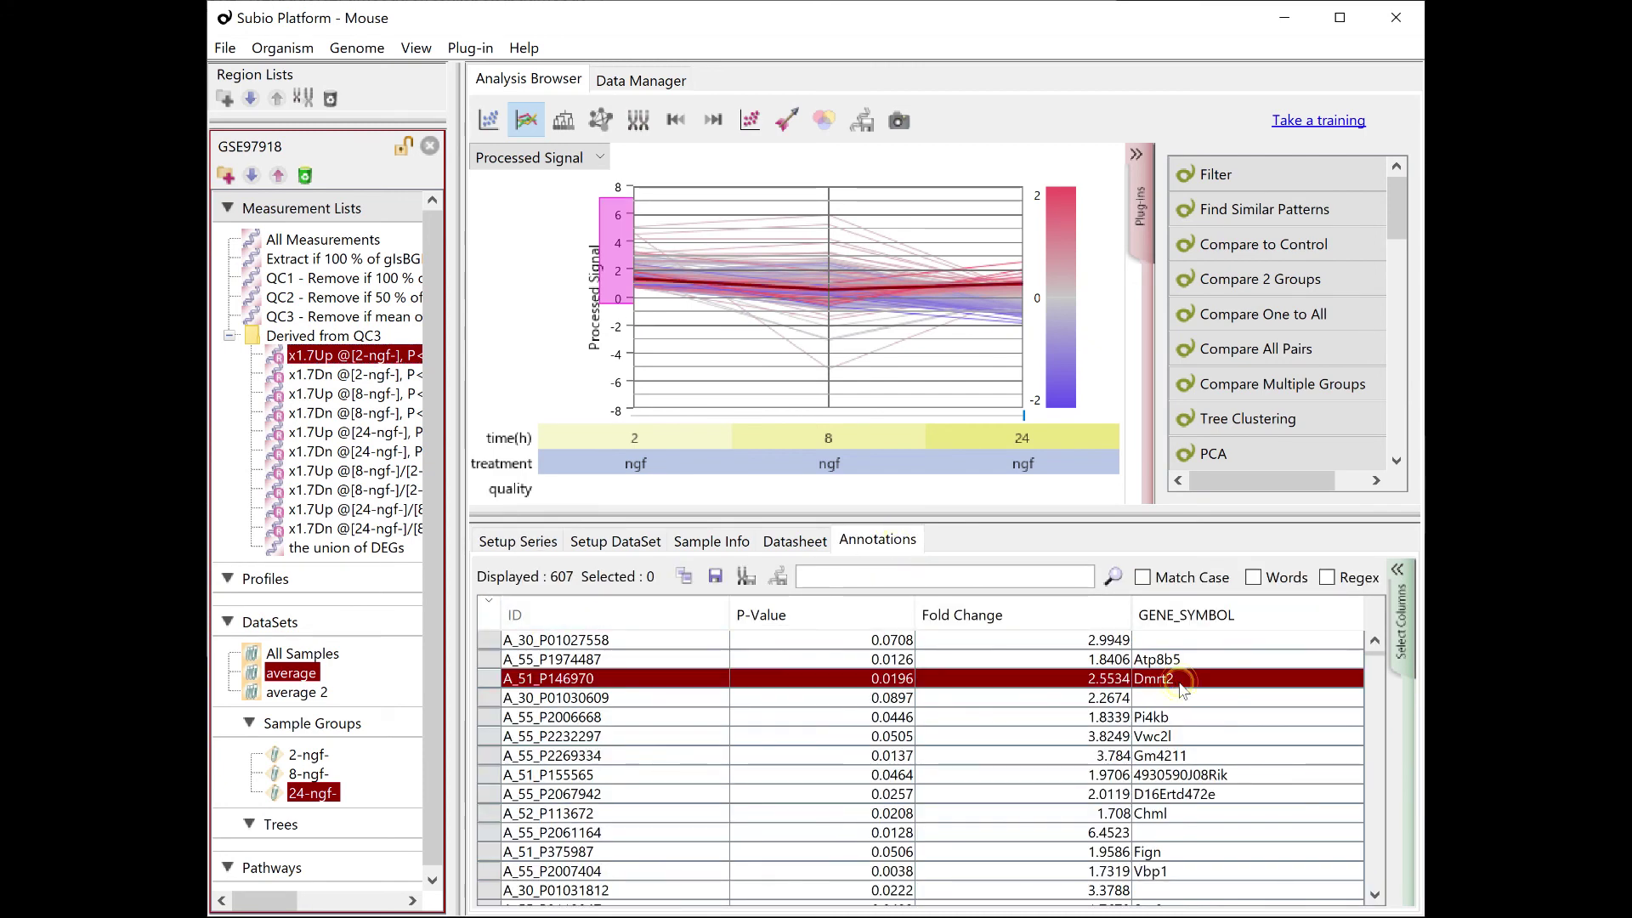
right_click(1182, 689)
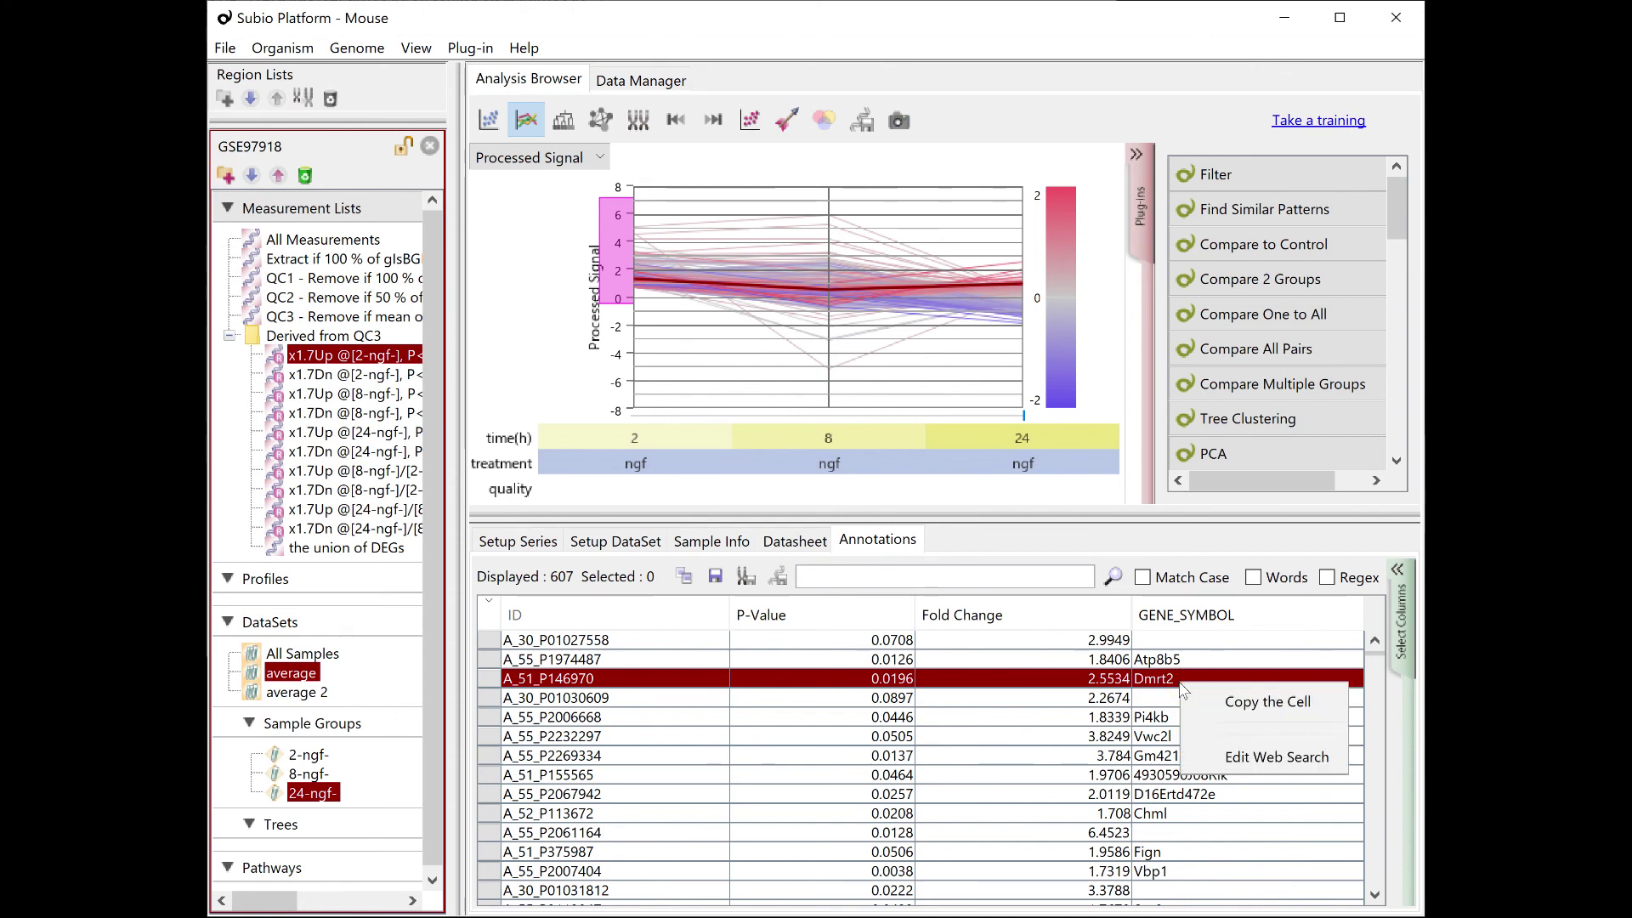
left_click(1236, 701)
Search GEO for Dmrt2, view its 3393 Profiles results, then open Subio's Scan Genes over Series.
key("alt+Tab")
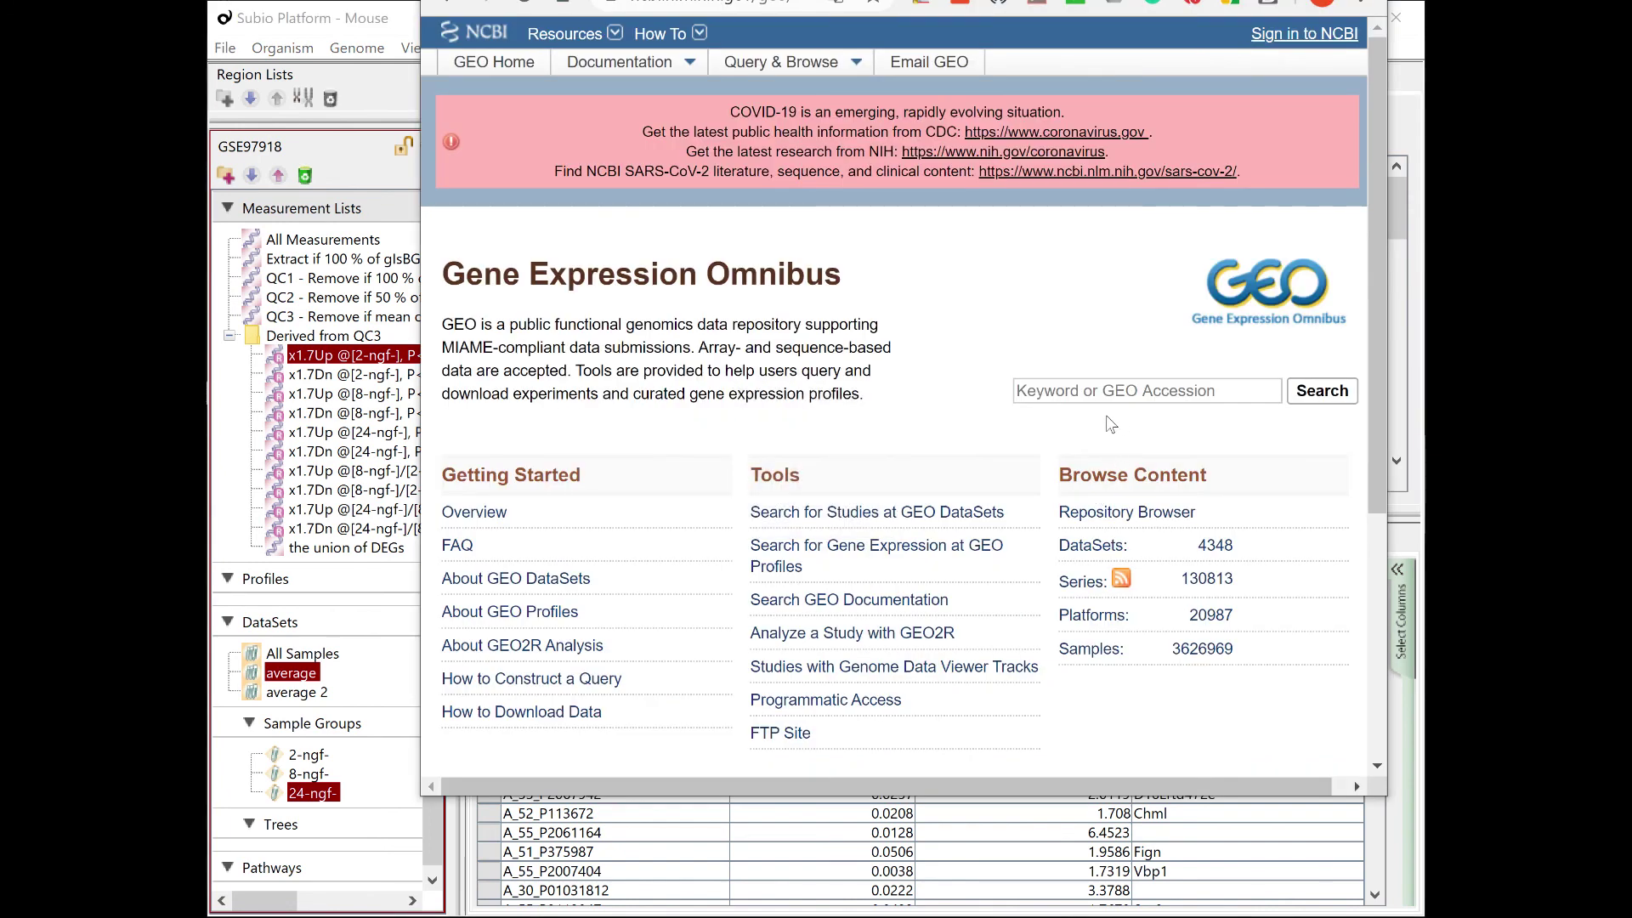
left_click(1115, 398)
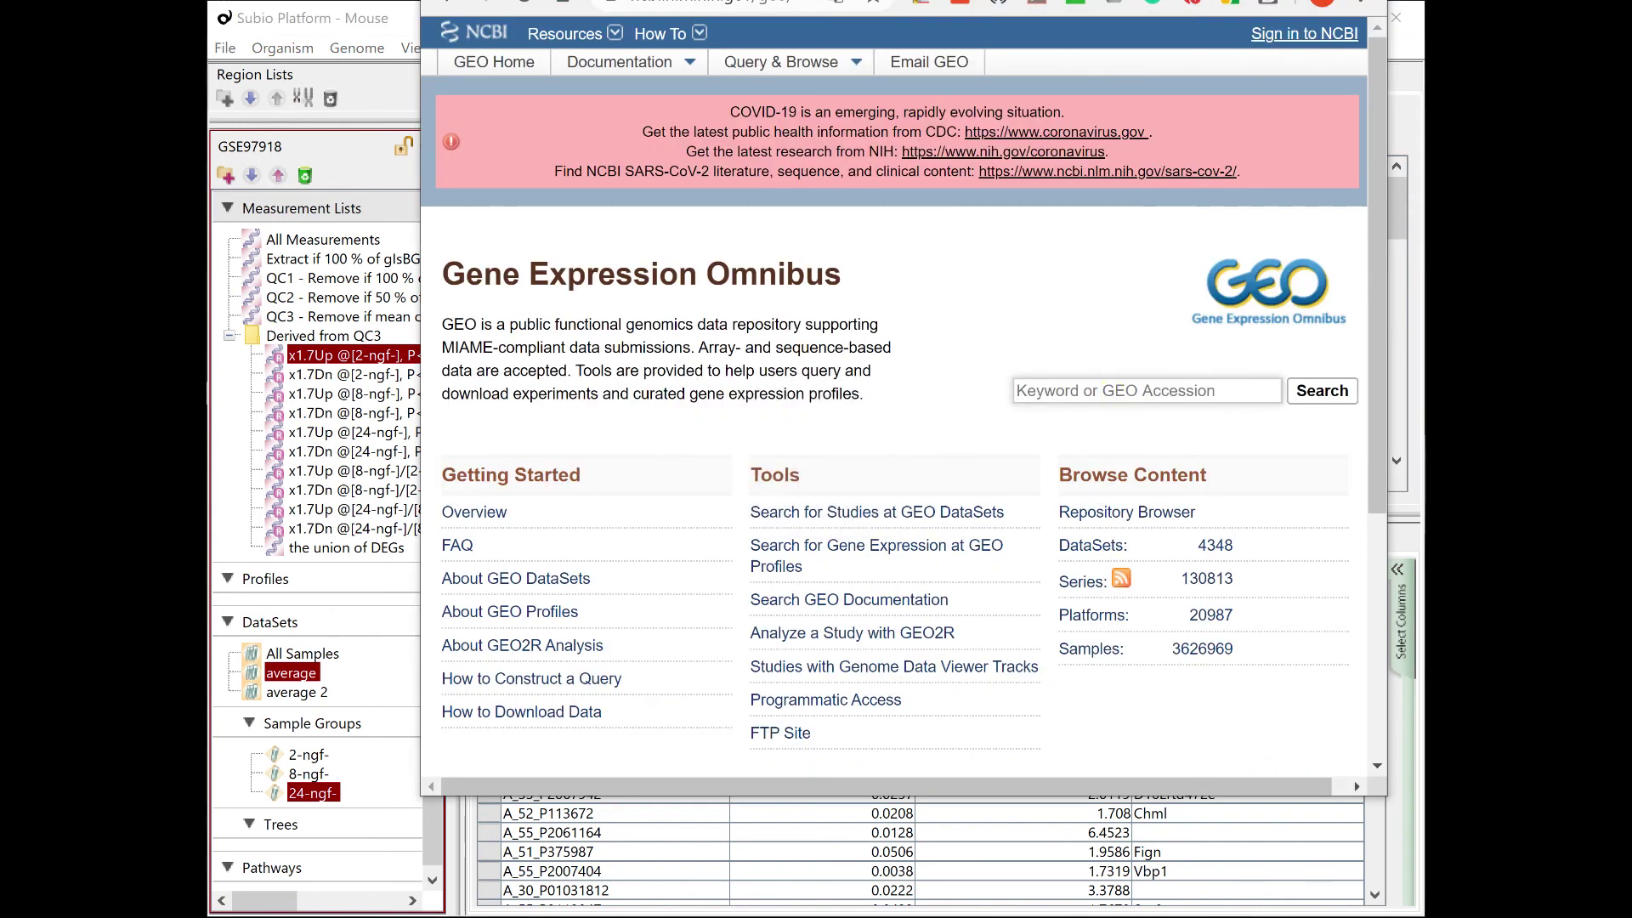
key("ctrl+v")
left_click(1327, 405)
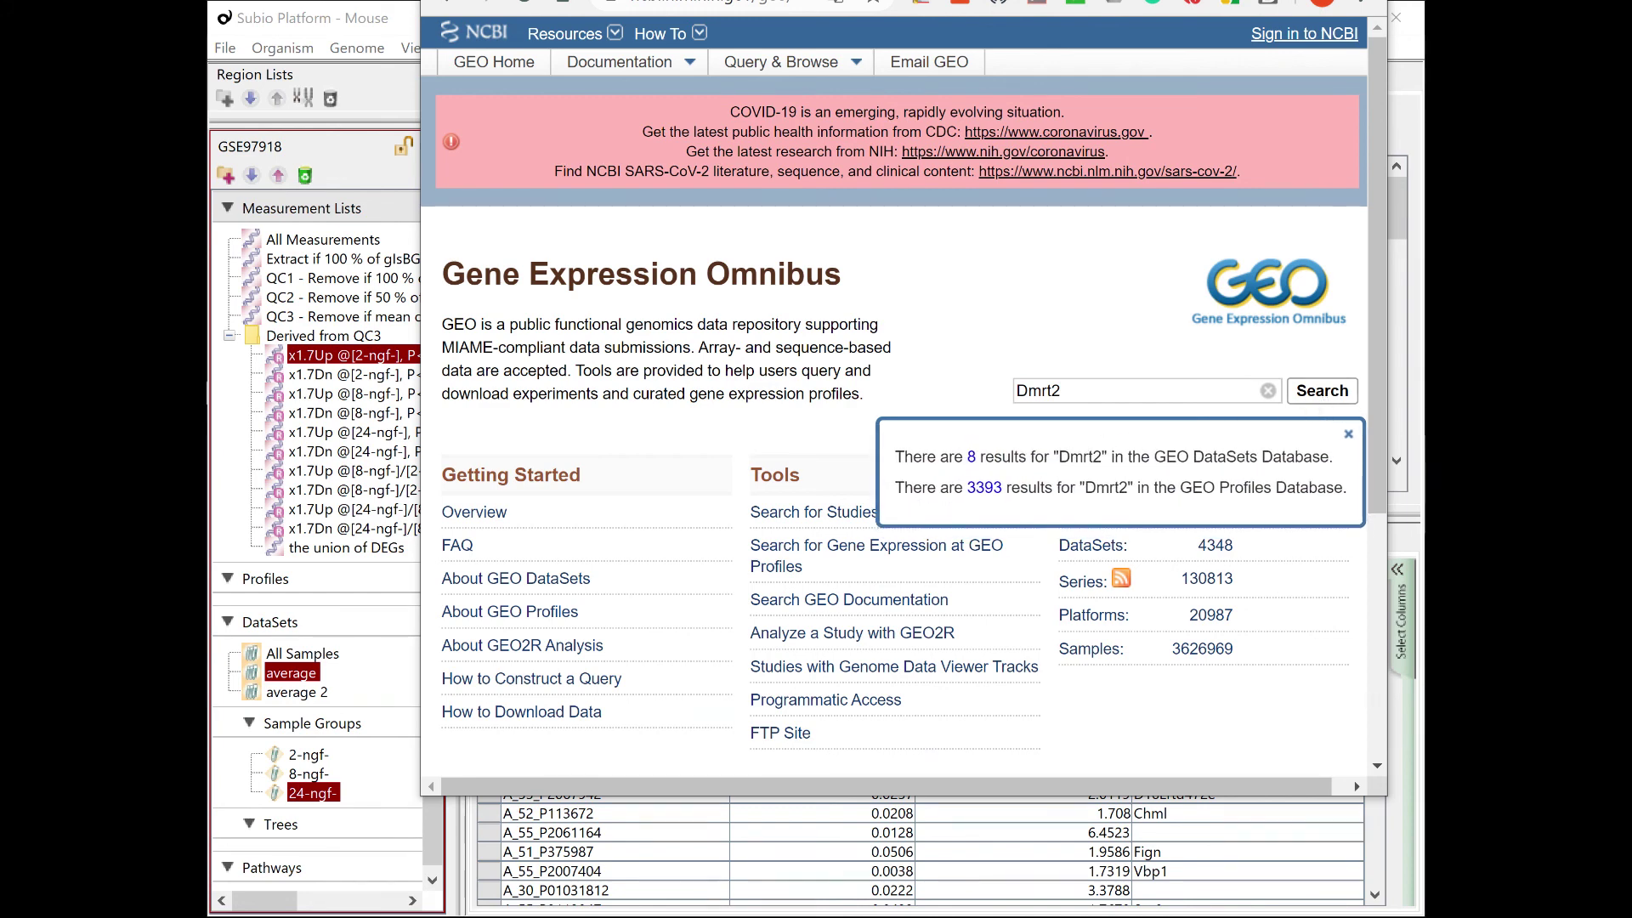
left_click(987, 494)
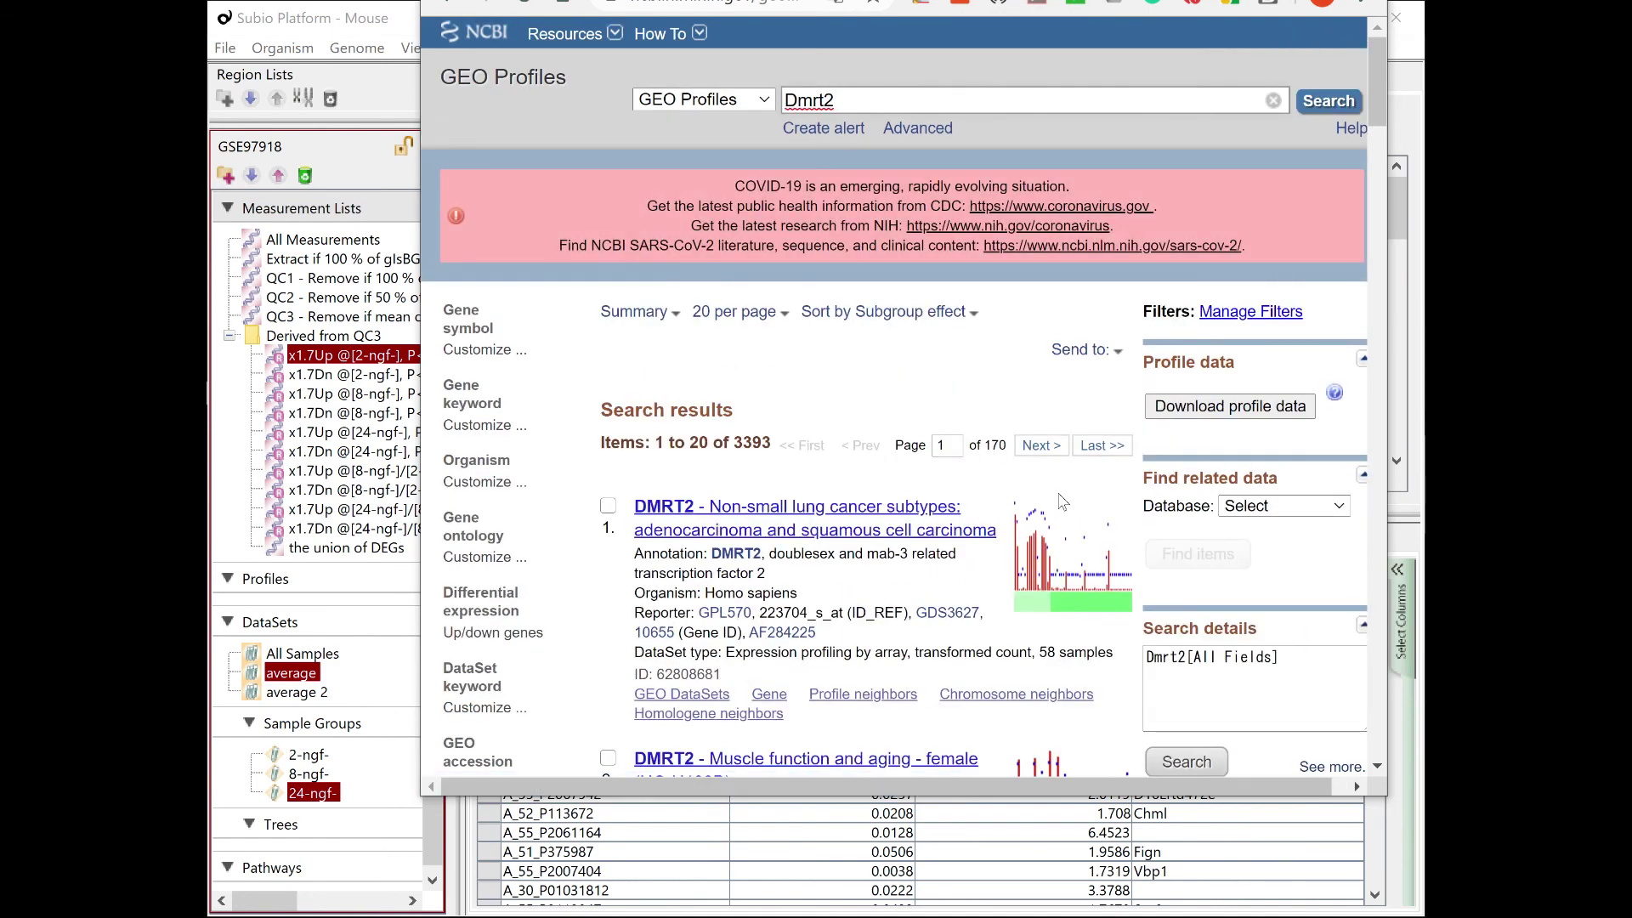
scroll(1060, 502, "down", 3)
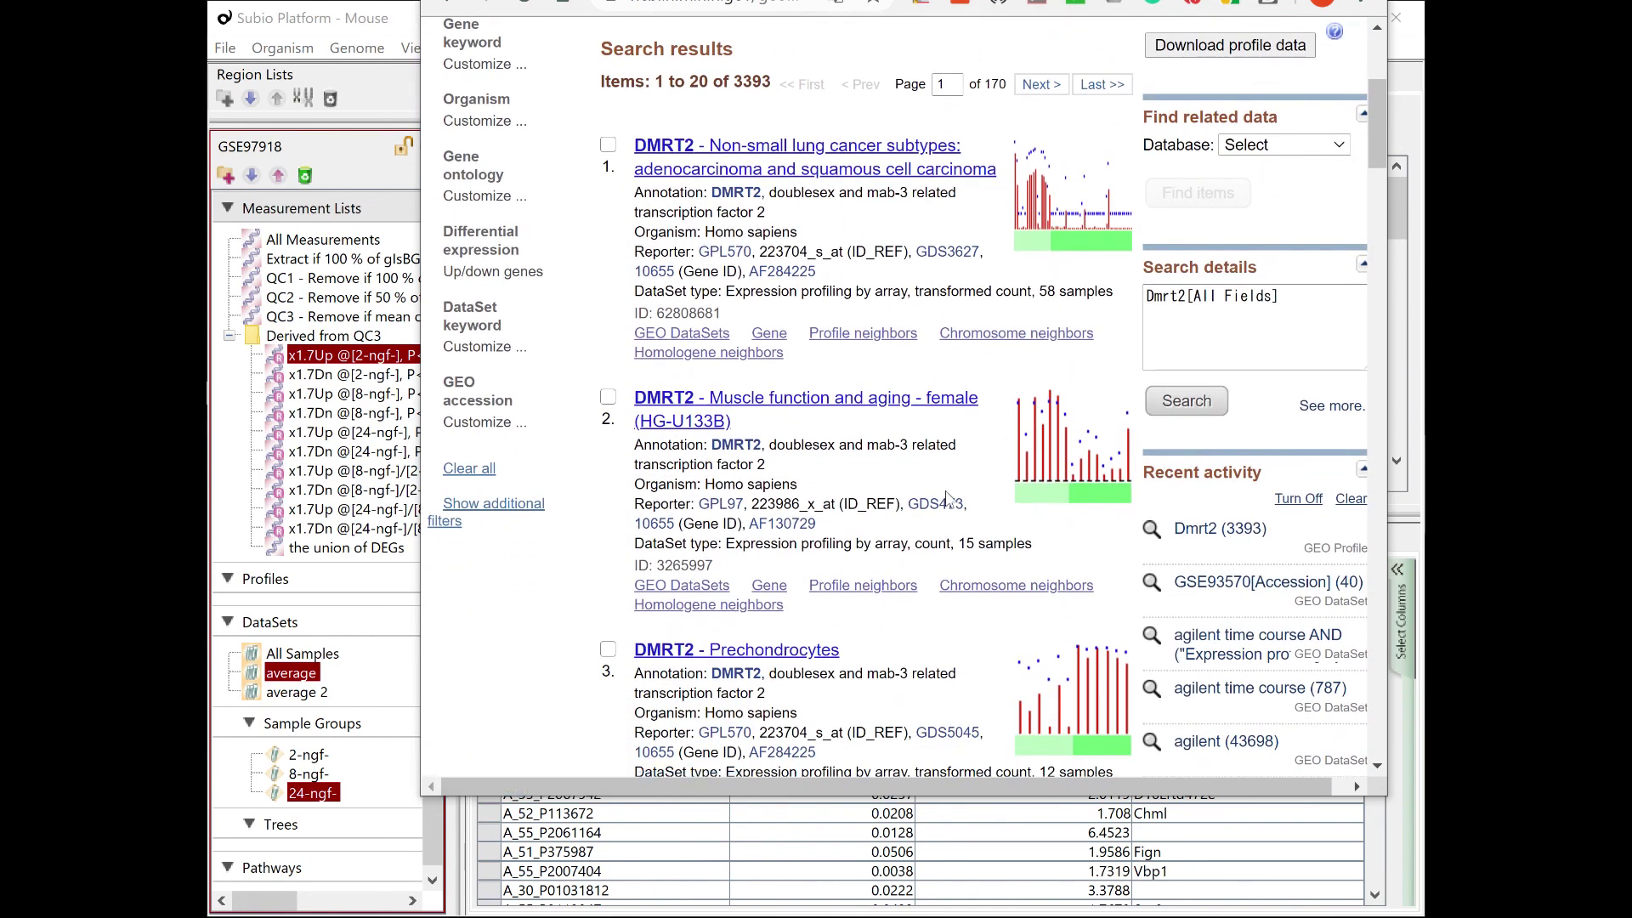
scroll(949, 509, "down", 3)
scroll(948, 509, "down", 2)
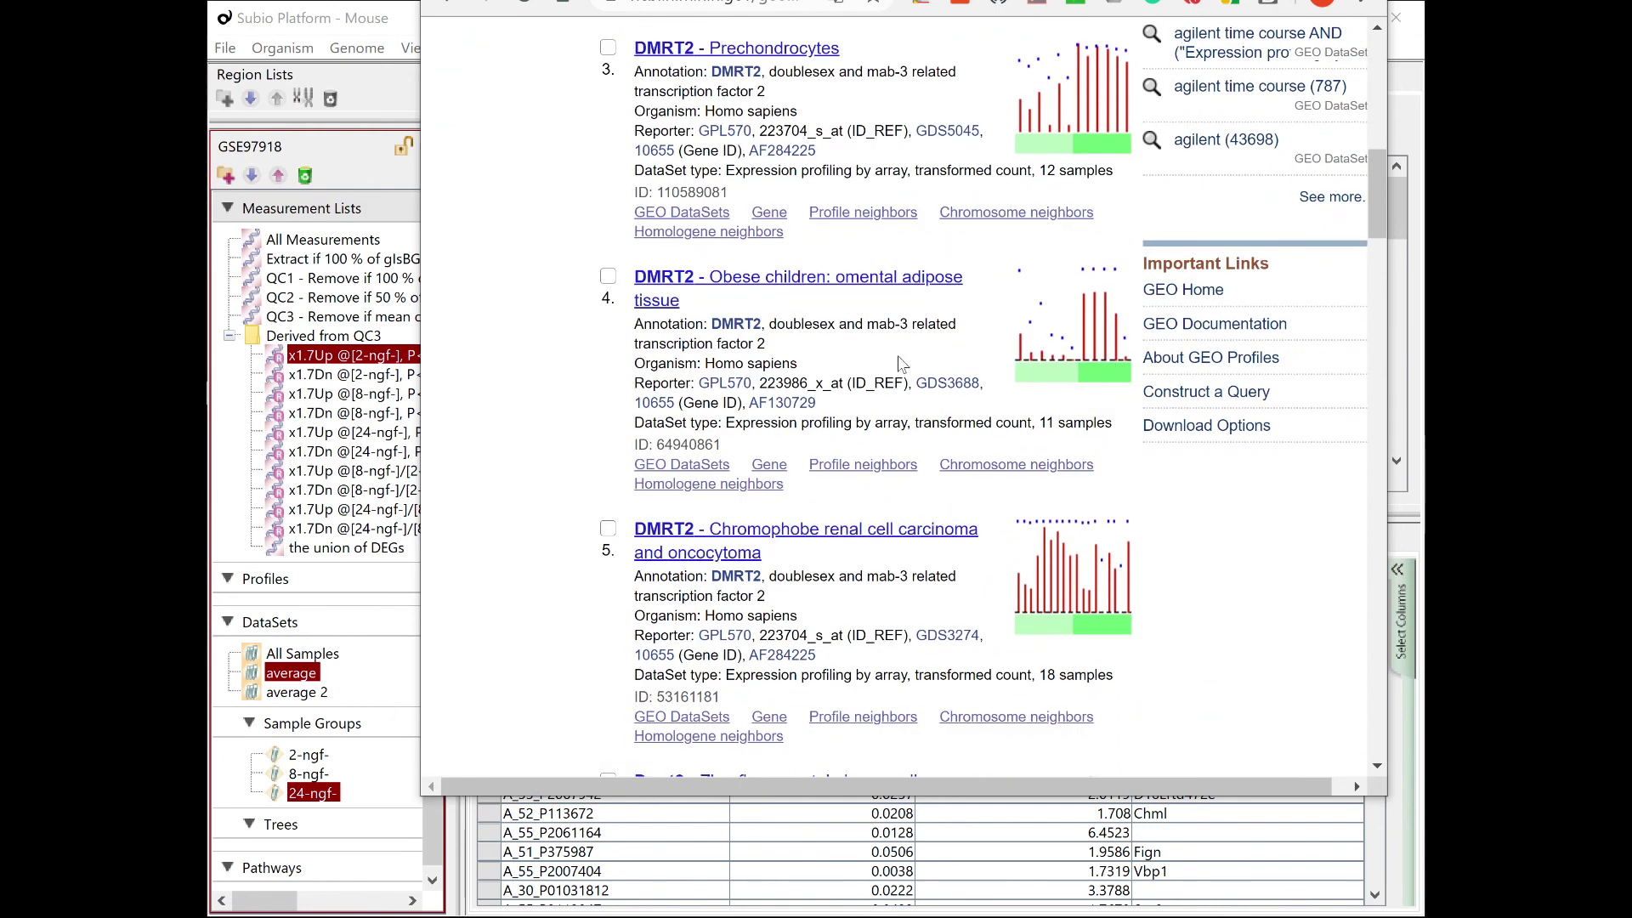
left_click(386, 22)
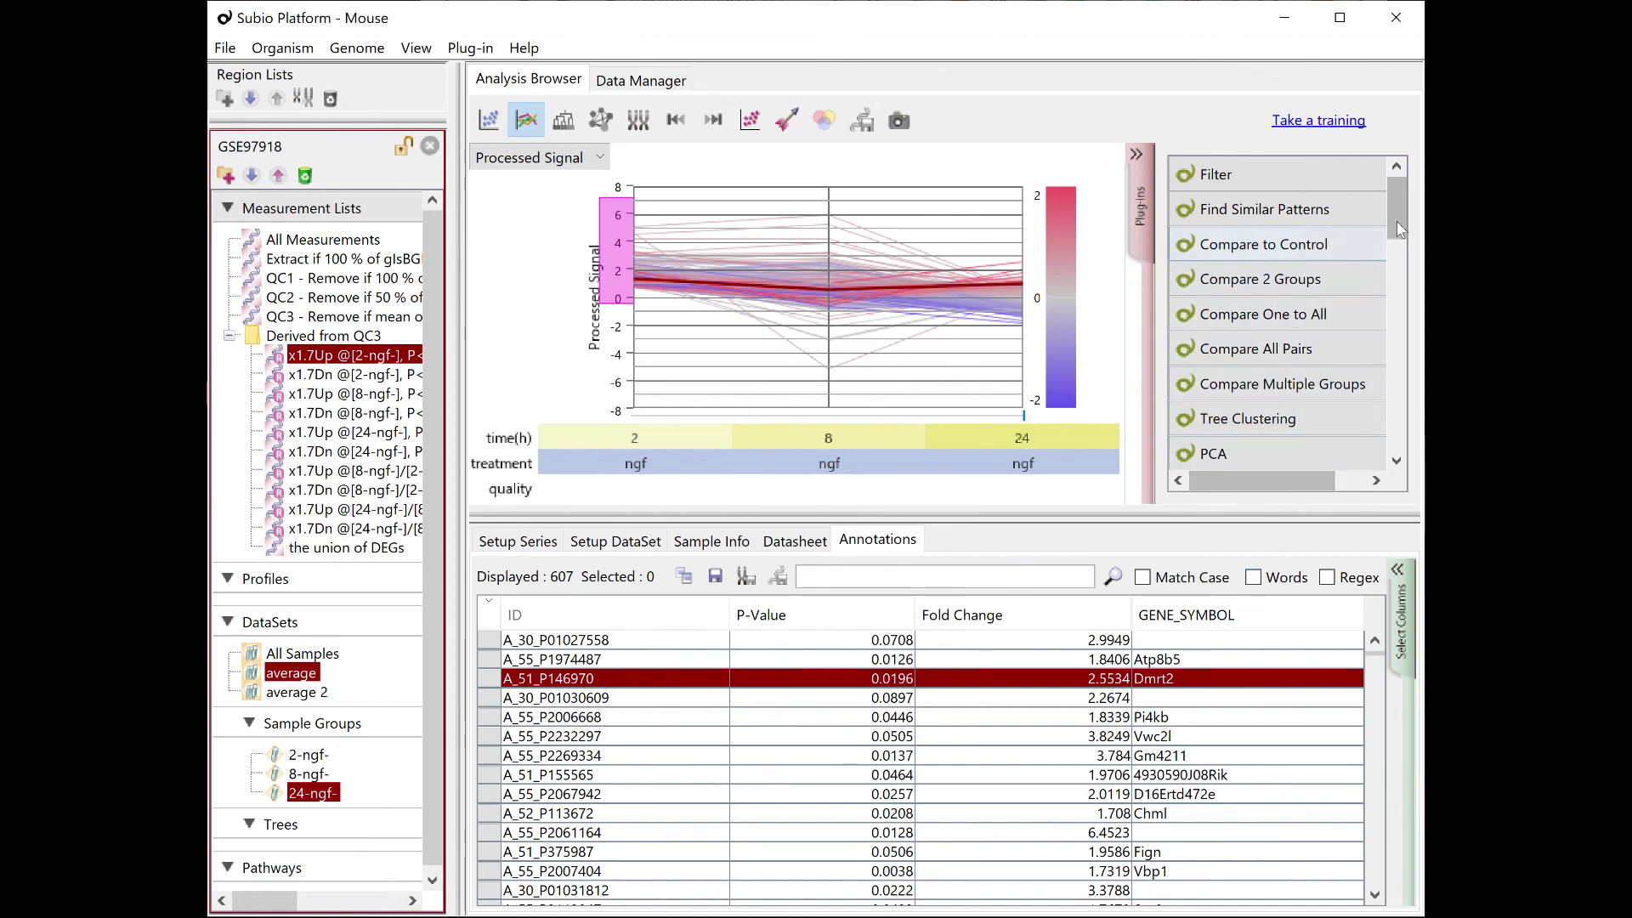
mouse_move(1396, 220)
left_mouse_down()
mouse_move(1397, 456)
mouse_move(1396, 389)
left_mouse_up()
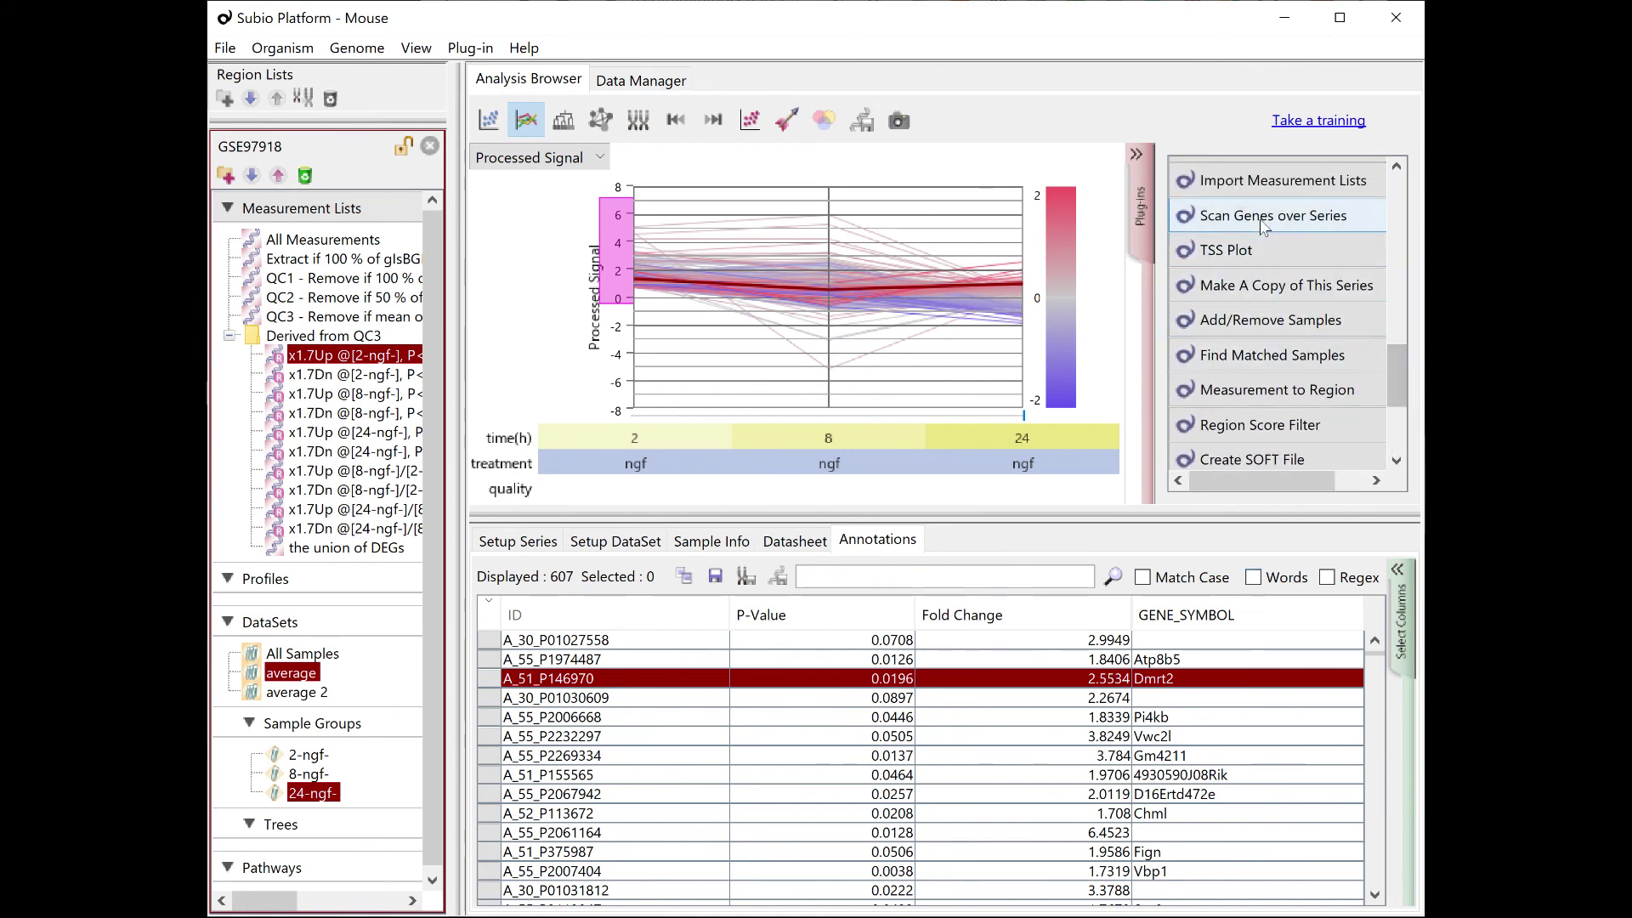
left_click(1262, 219)
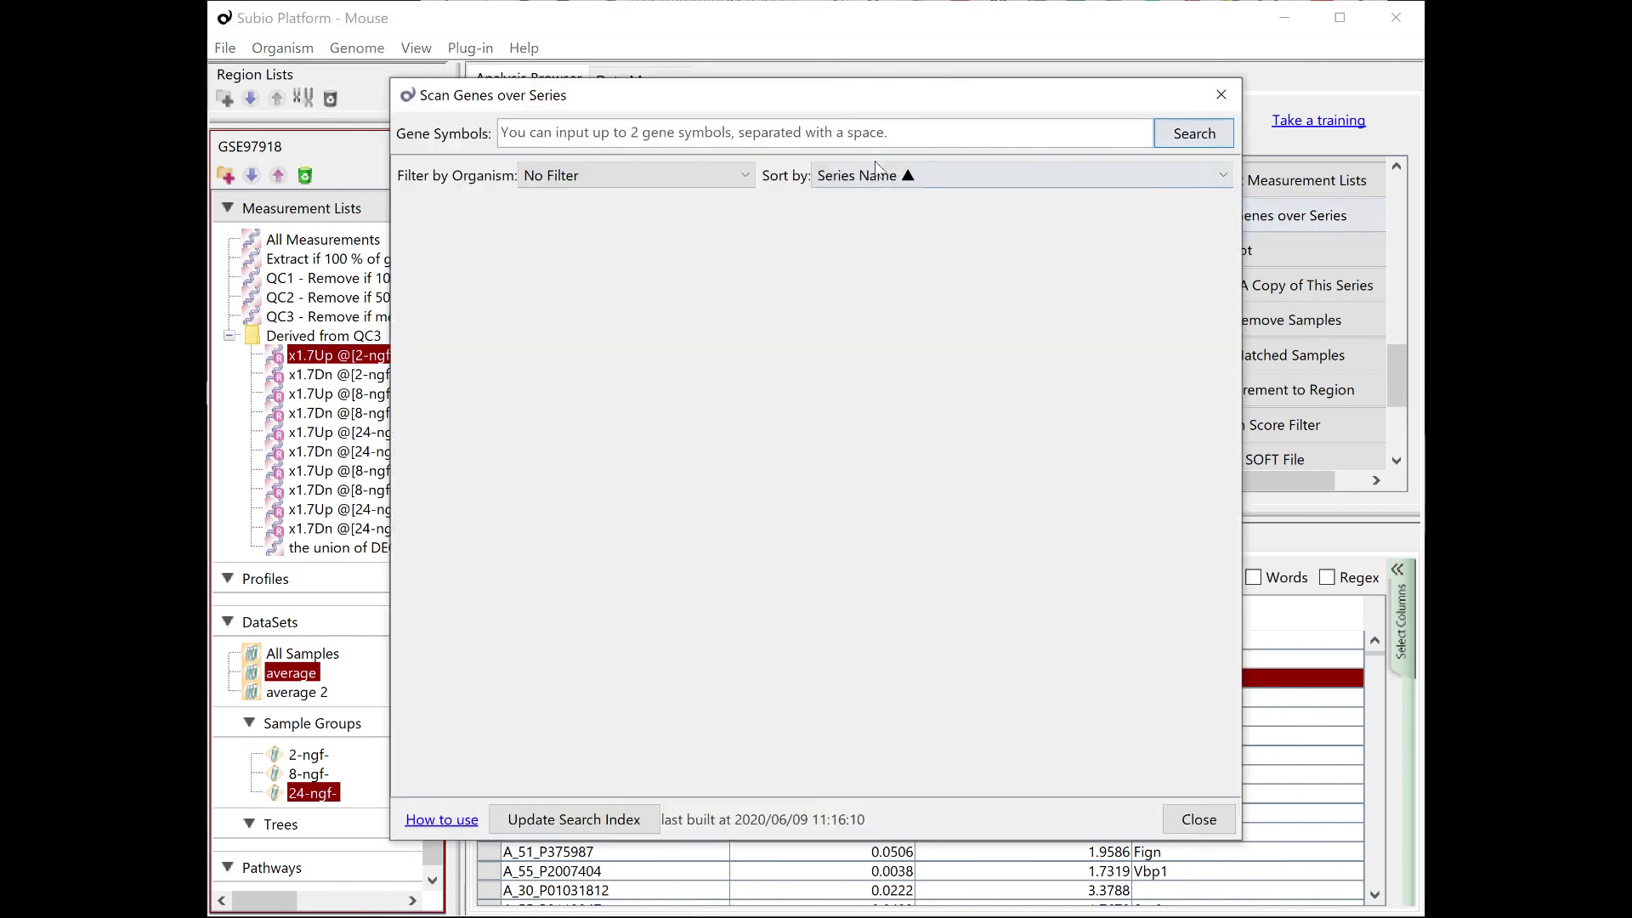
type("Dmrt2")
Scan stored series for dmrt2 and sort results by descending Expression Difference.
left_click(1168, 143)
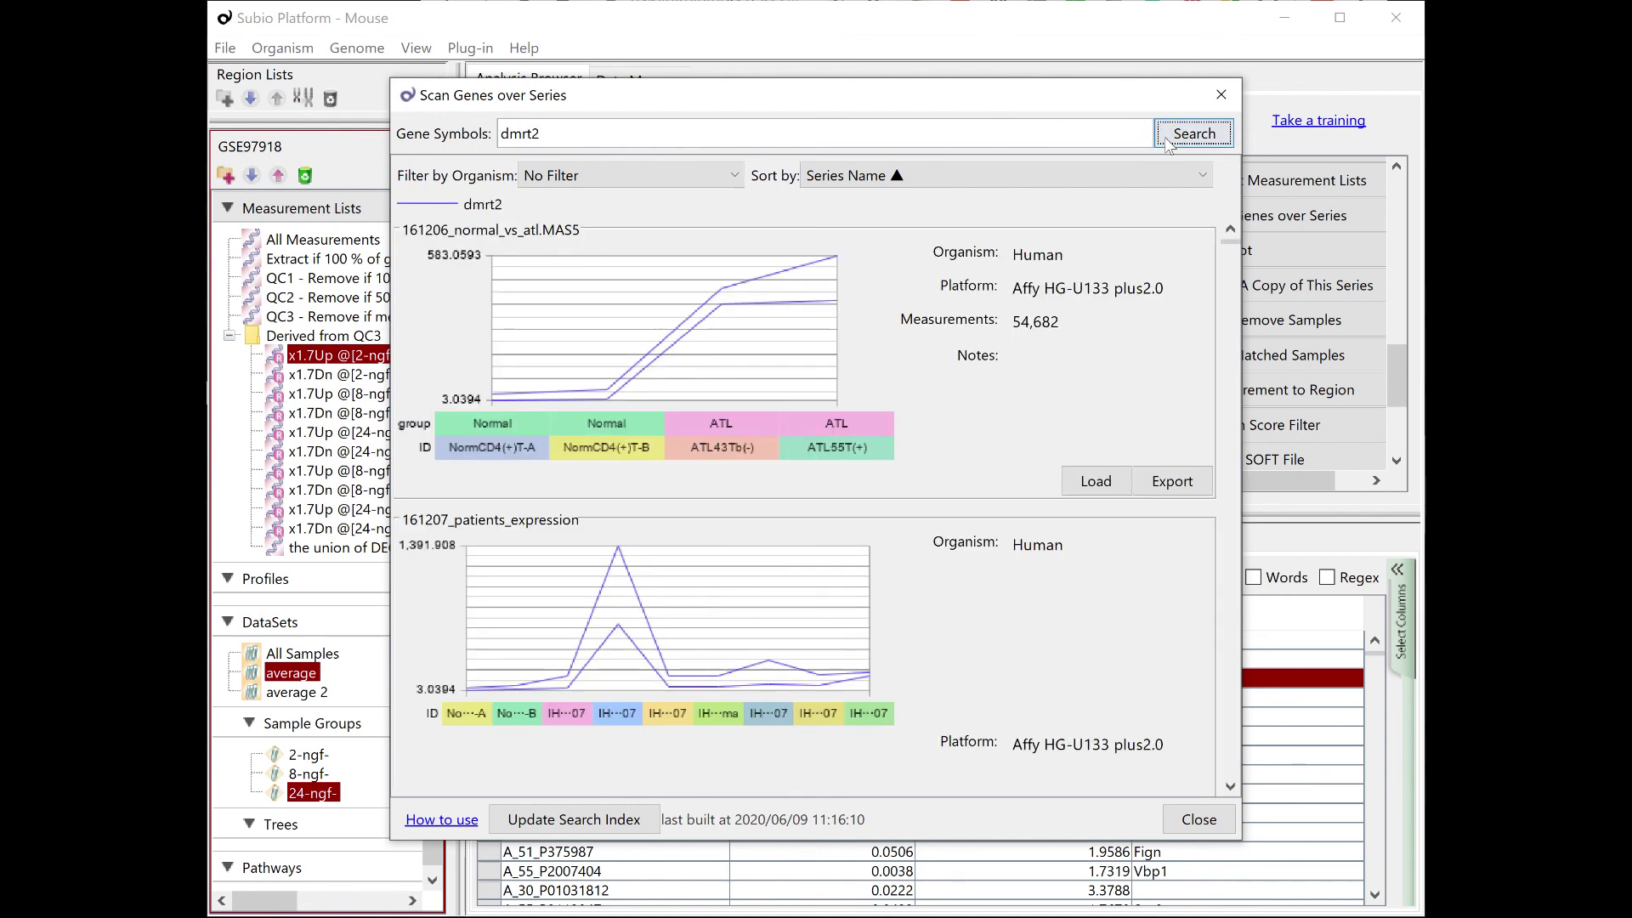
left_click(1048, 172)
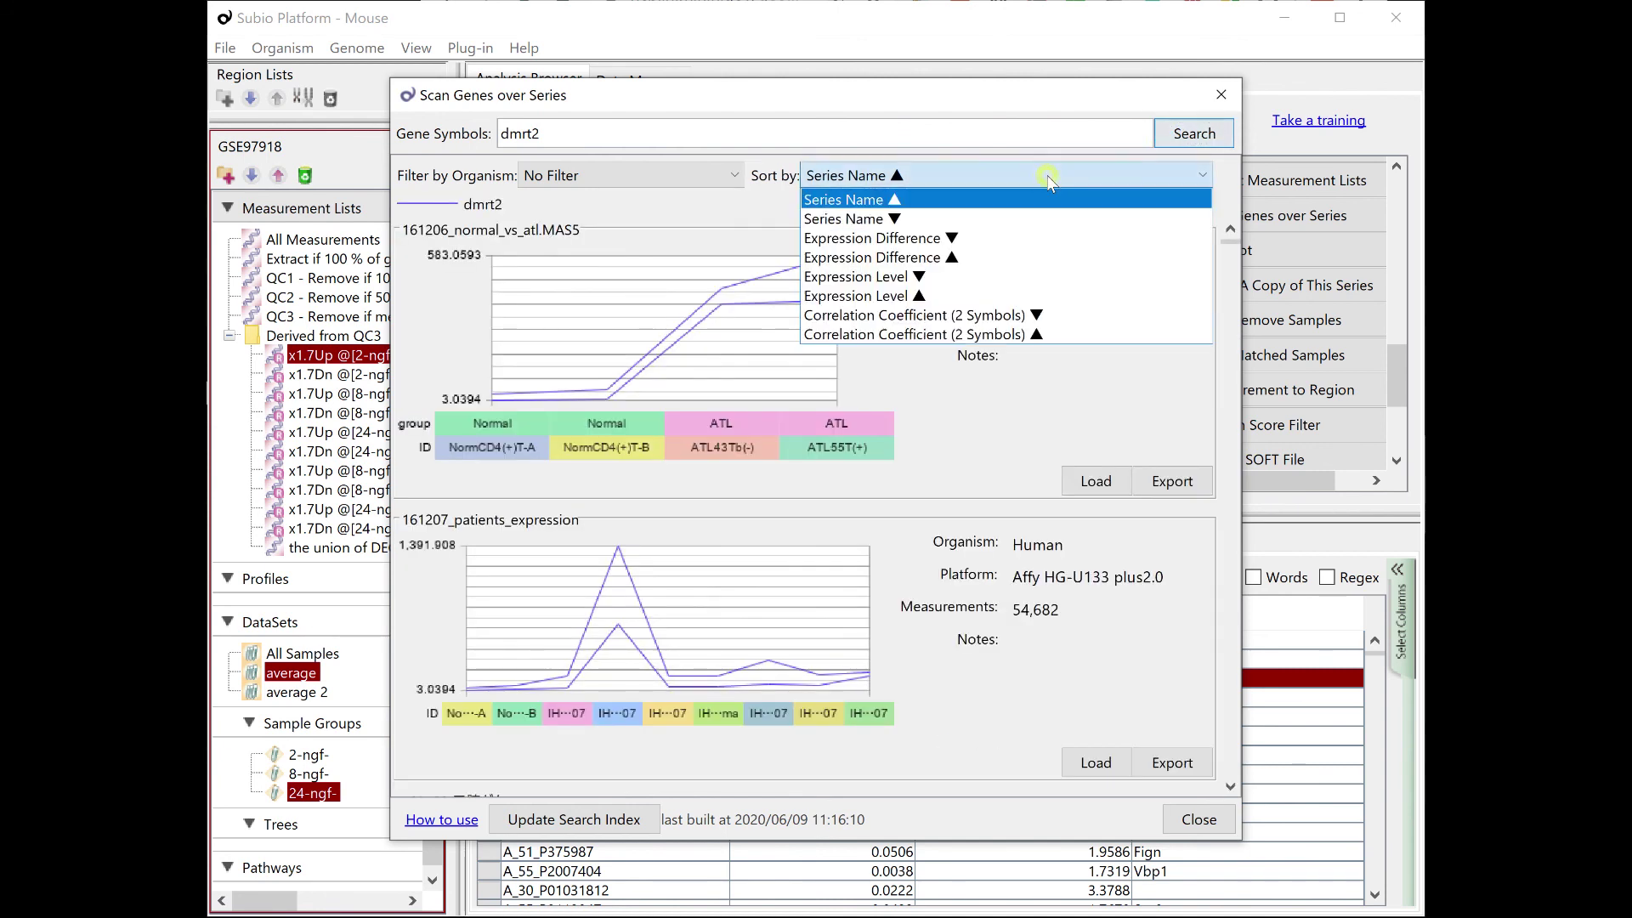
left_click(1036, 237)
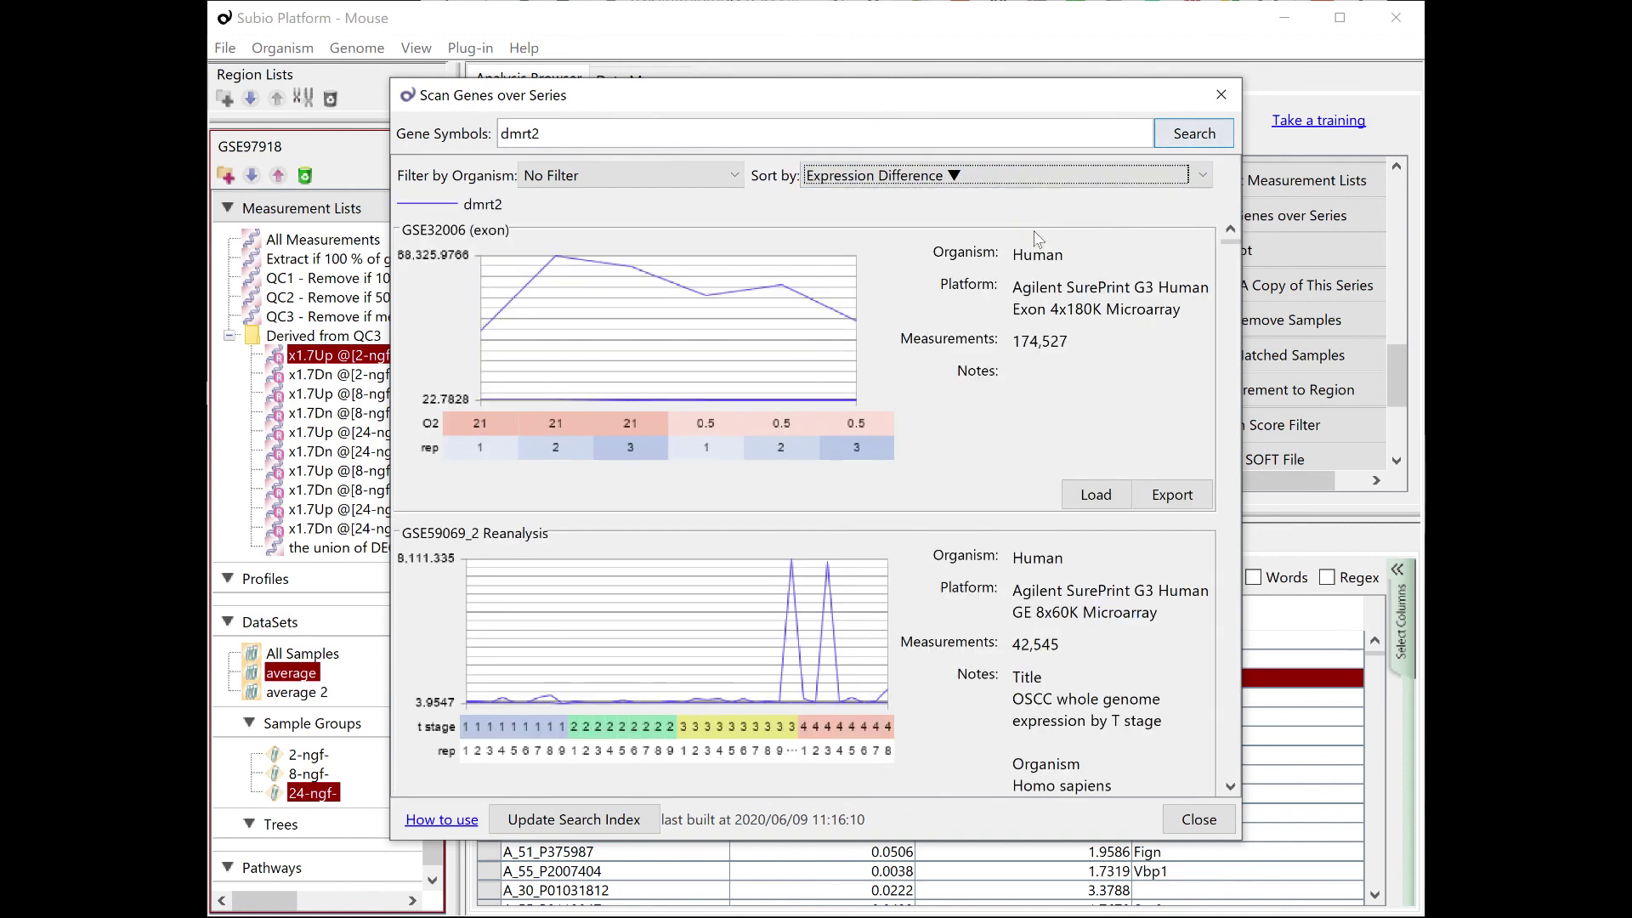
scroll(829, 581, "down", 5)
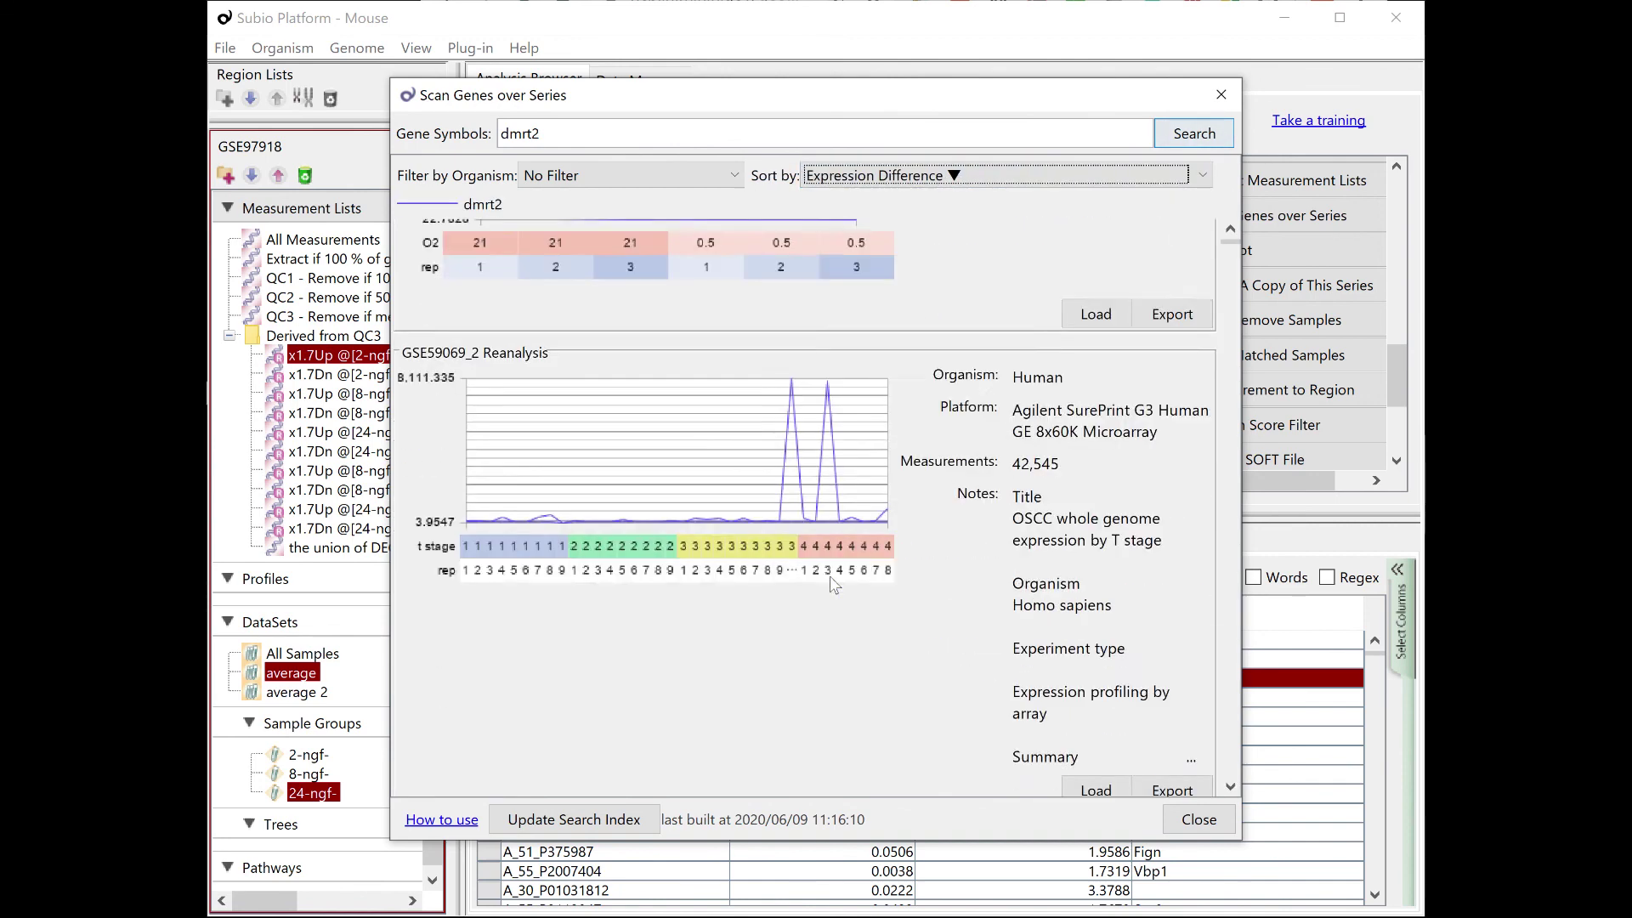
scroll(829, 581, "down", 5)
scroll(829, 583, "down", 5)
scroll(830, 587, "down", 5)
scroll(830, 587, "down", 3)
scroll(829, 587, "down", 3)
scroll(831, 587, "down", 3)
scroll(830, 586, "down", 3)
scroll(830, 587, "down", 3)
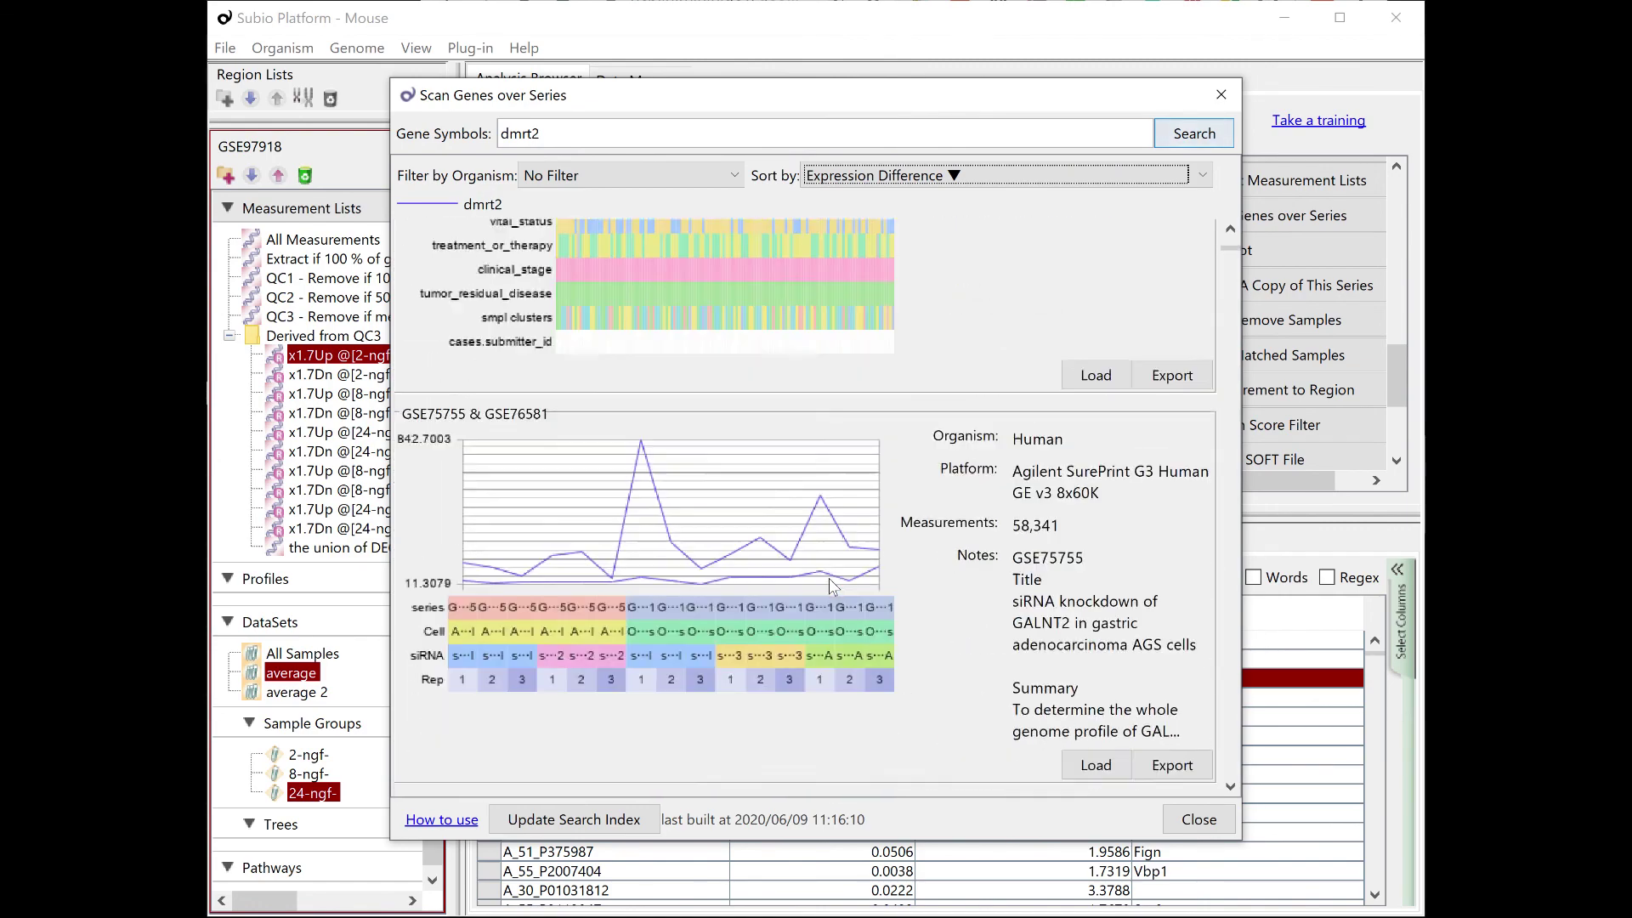
scroll(830, 586, "down", 3)
scroll(831, 586, "down", 3)
scroll(829, 587, "down", 3)
scroll(829, 587, "down", 3)
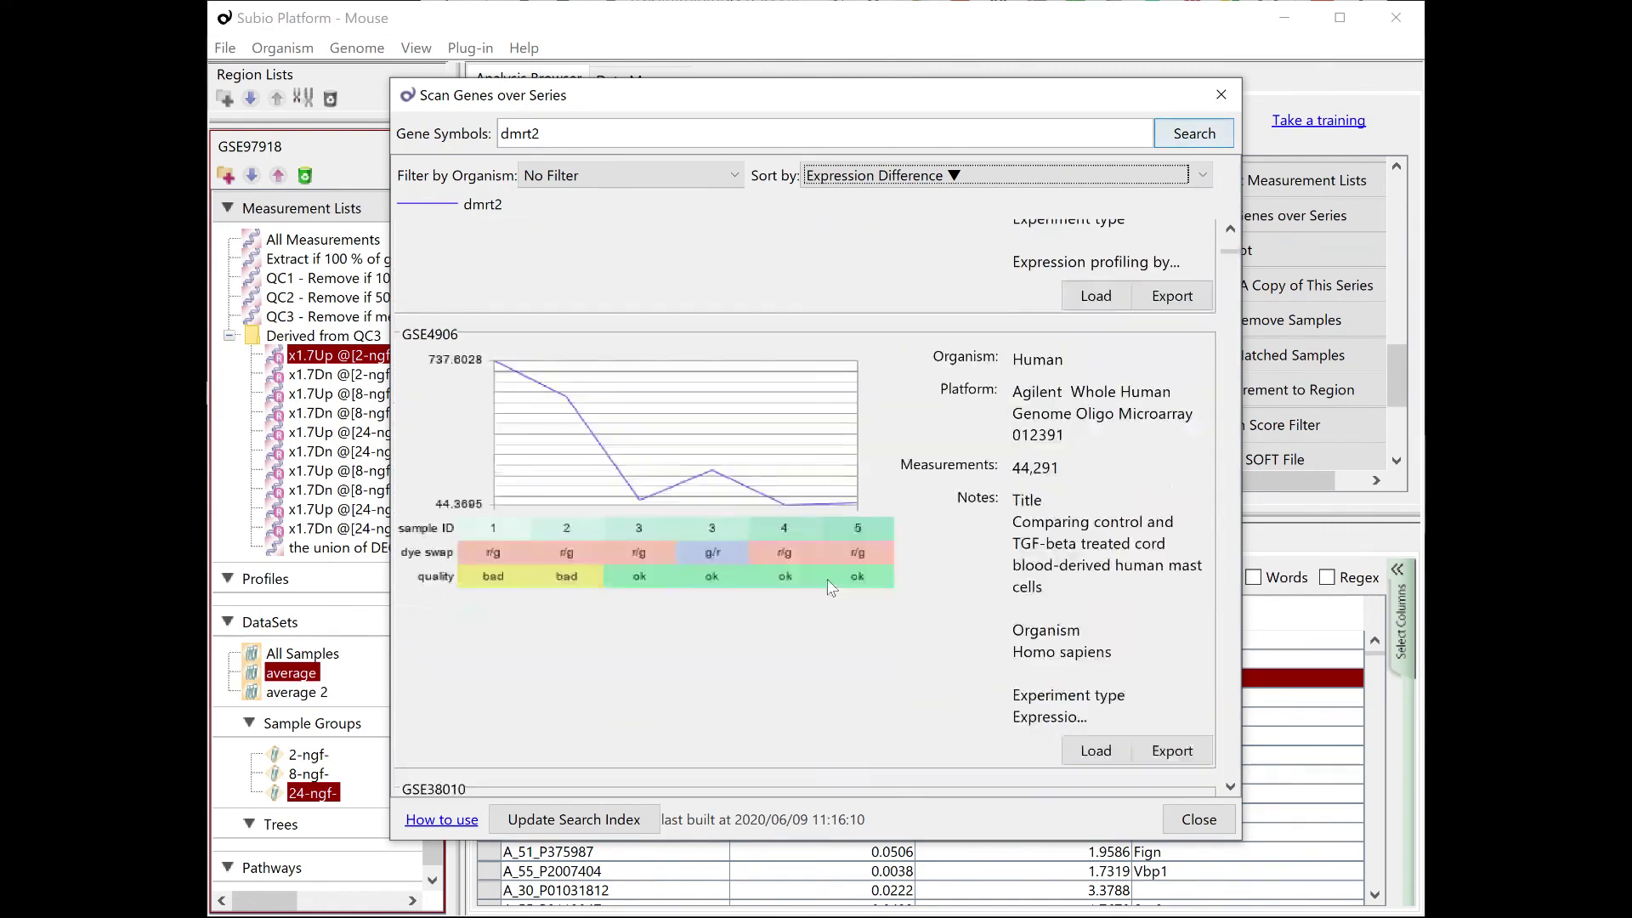
scroll(828, 587, "down", 3)
scroll(829, 587, "down", 3)
scroll(829, 587, "down", 3)
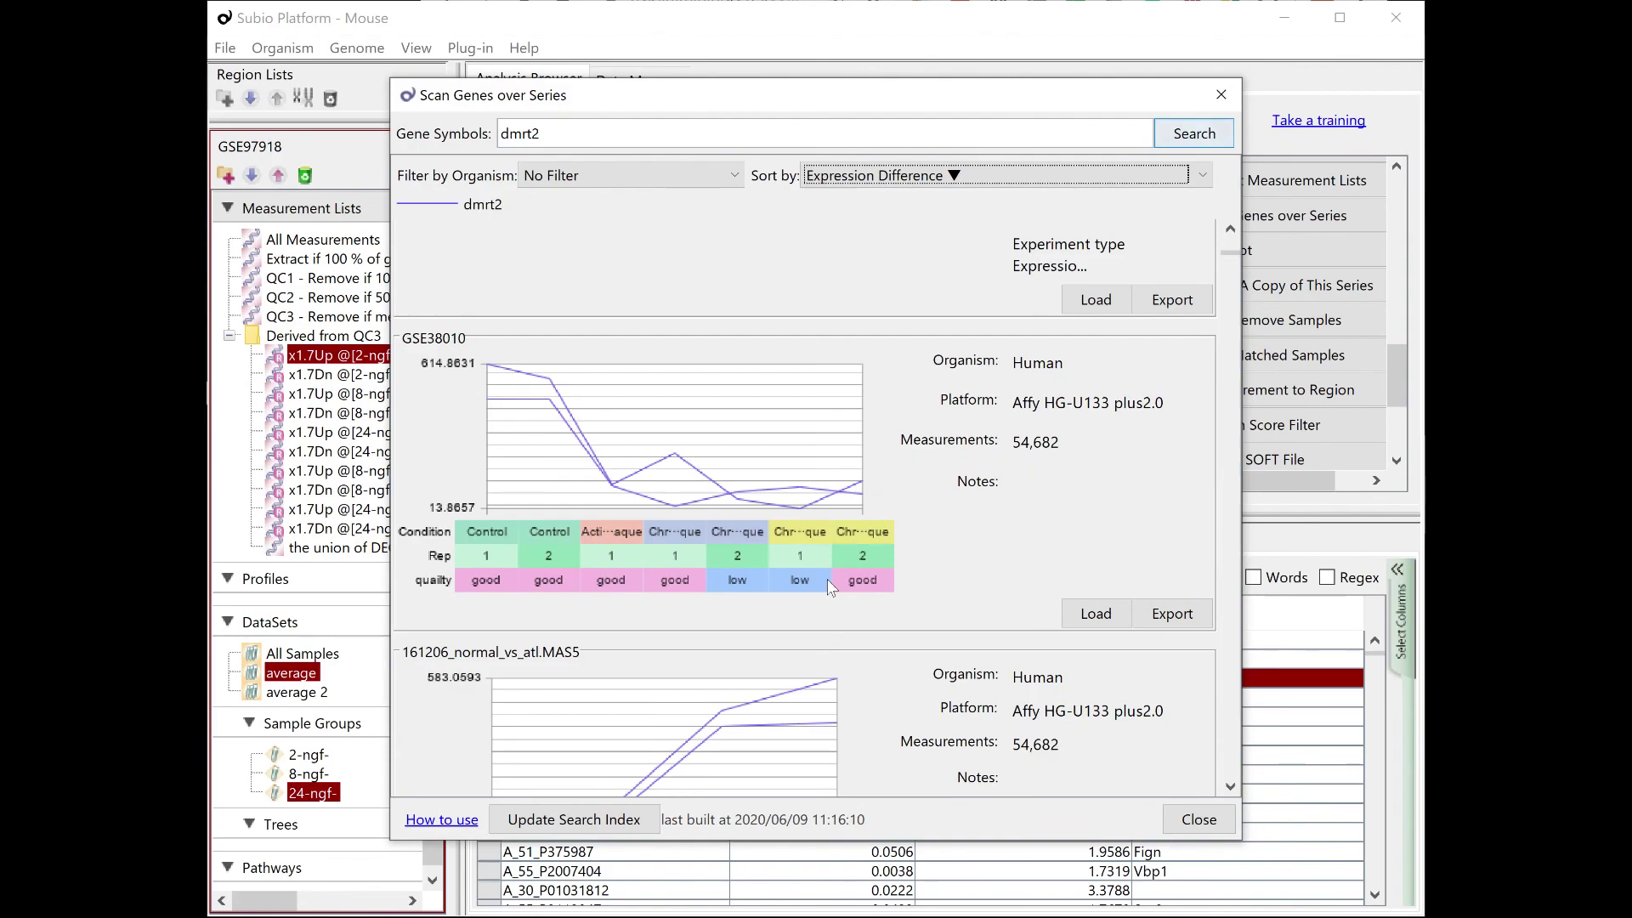